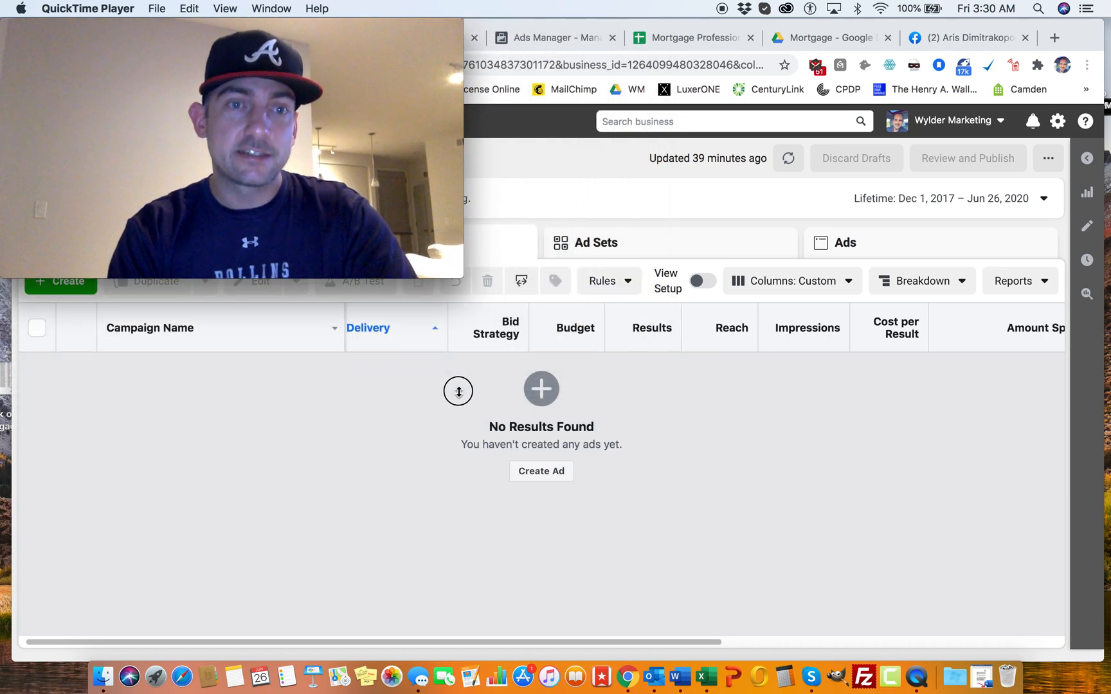
Step: Shrink the movie recording window, then move and narrow the browser window so both are visible side by side
{"action": "left_click_drag", "start_coordinate": [186, 166], "coordinate": [137, 116]}
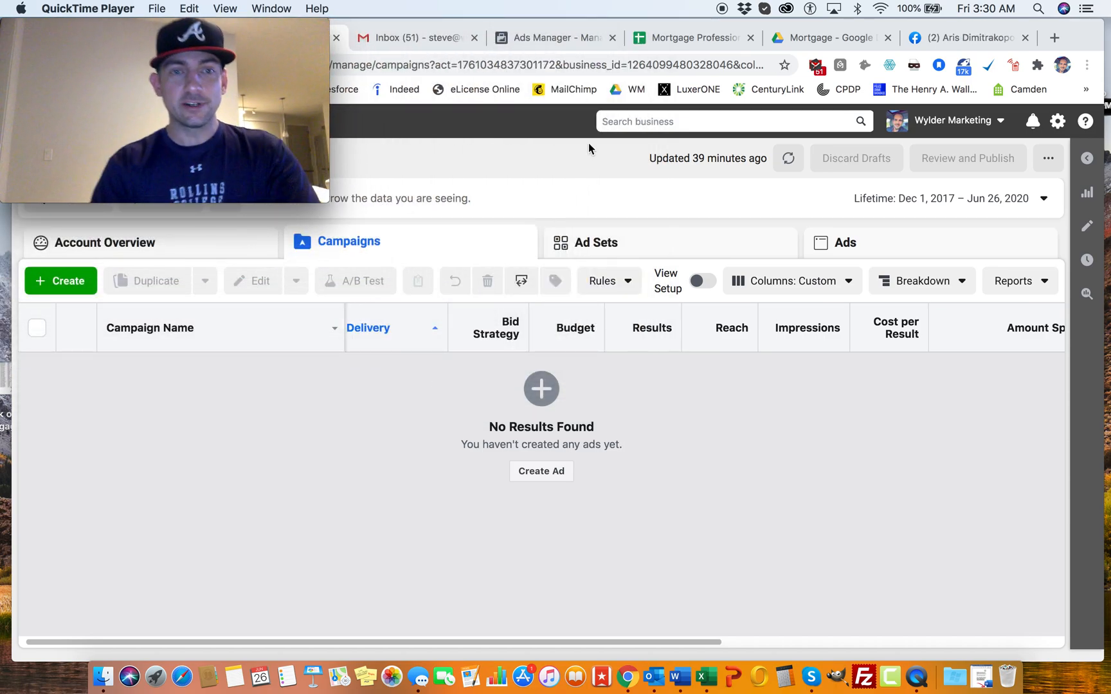
{"action": "left_click_drag", "start_coordinate": [473, 27], "coordinate": [490, 29]}
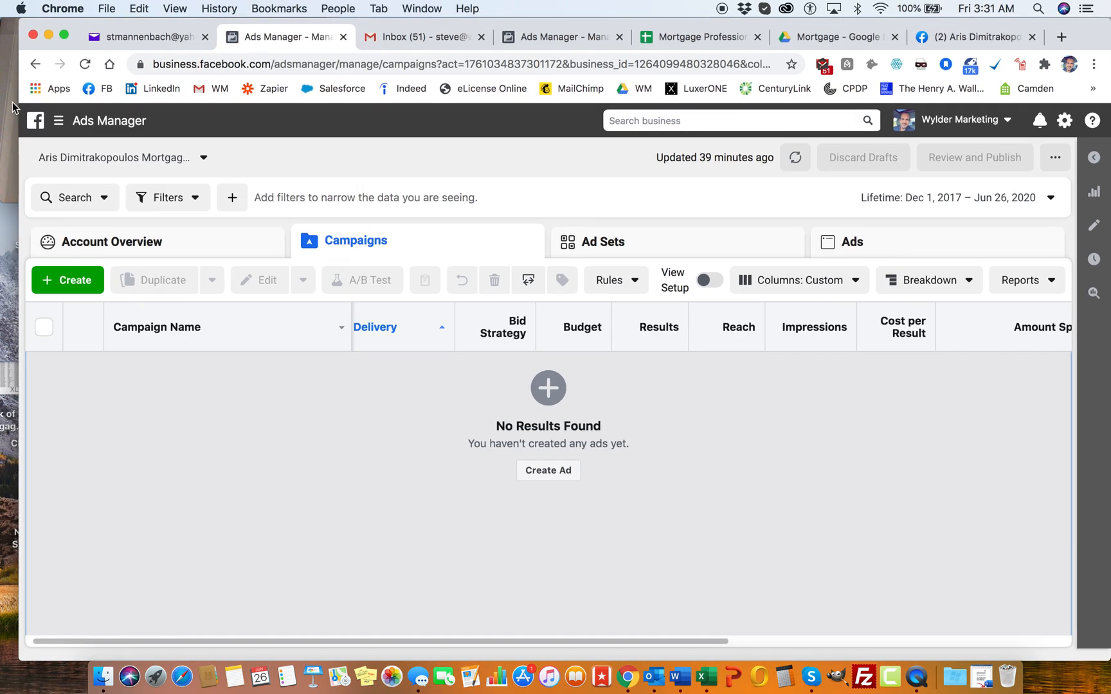
{"action": "left_click", "coordinate": [14, 108]}
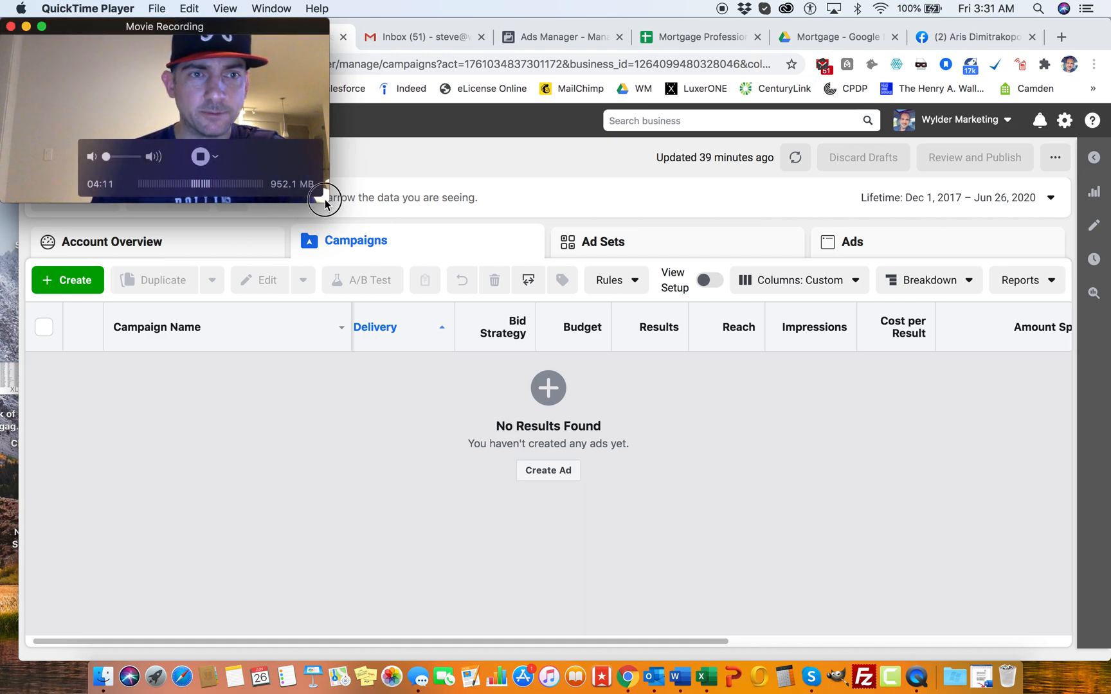
{"action": "left_click", "coordinate": [514, 153]}
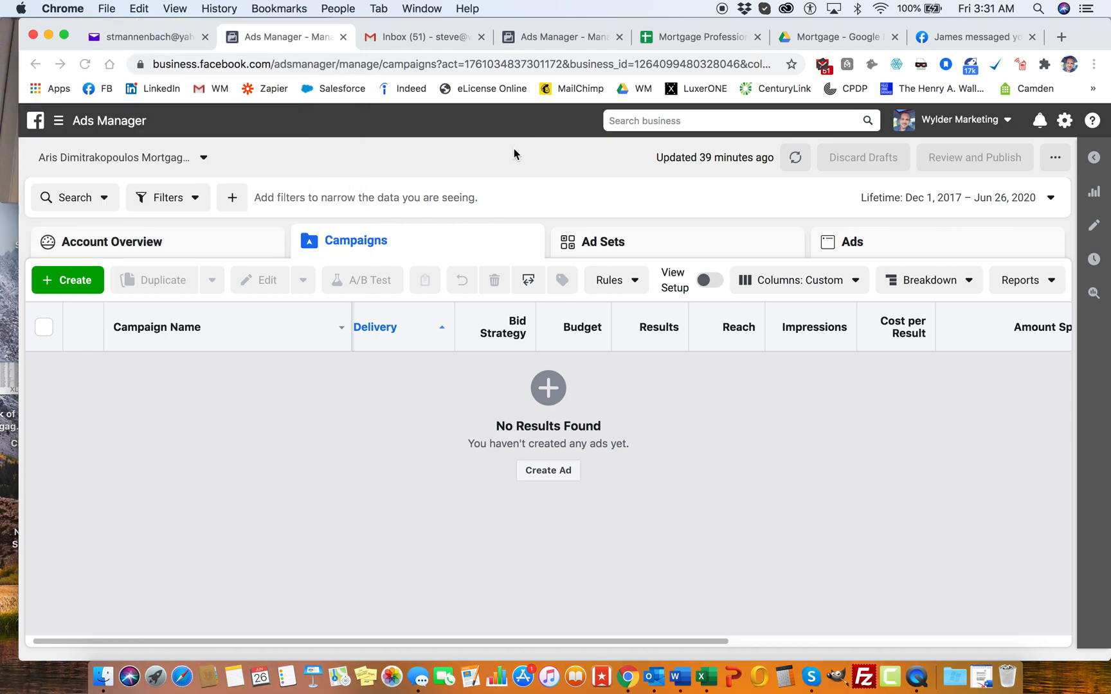
{"action": "left_click", "coordinate": [11, 81]}
{"action": "left_click_drag", "start_coordinate": [400, 26], "coordinate": [487, 28]}
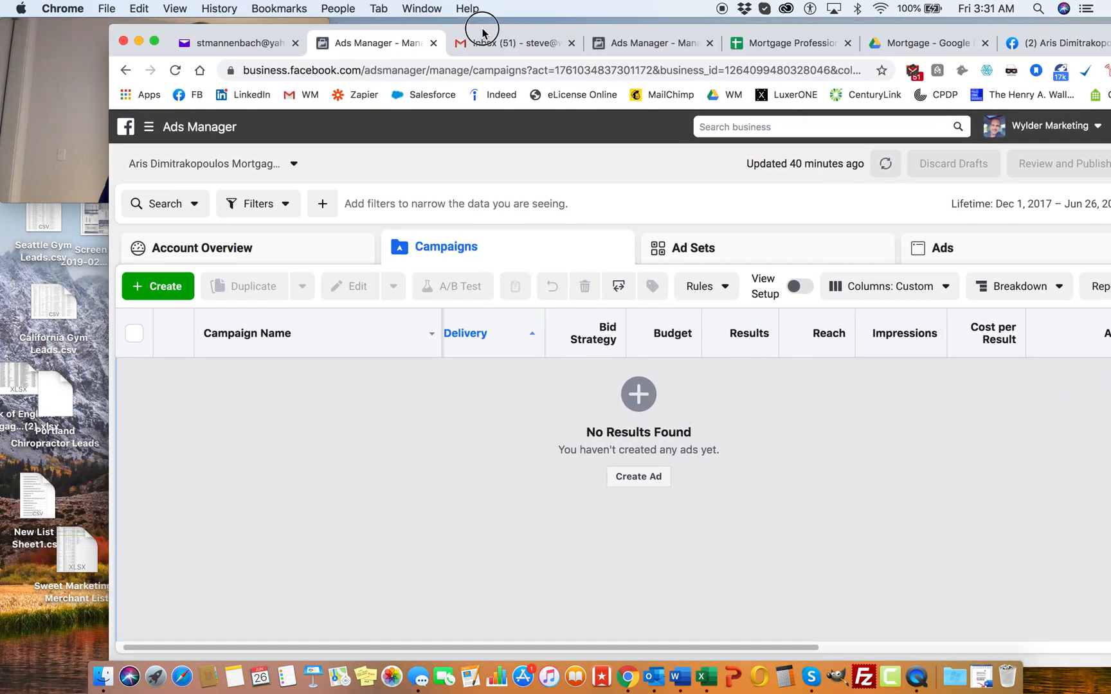
{"action": "left_click_drag", "start_coordinate": [107, 233], "coordinate": [256, 205]}
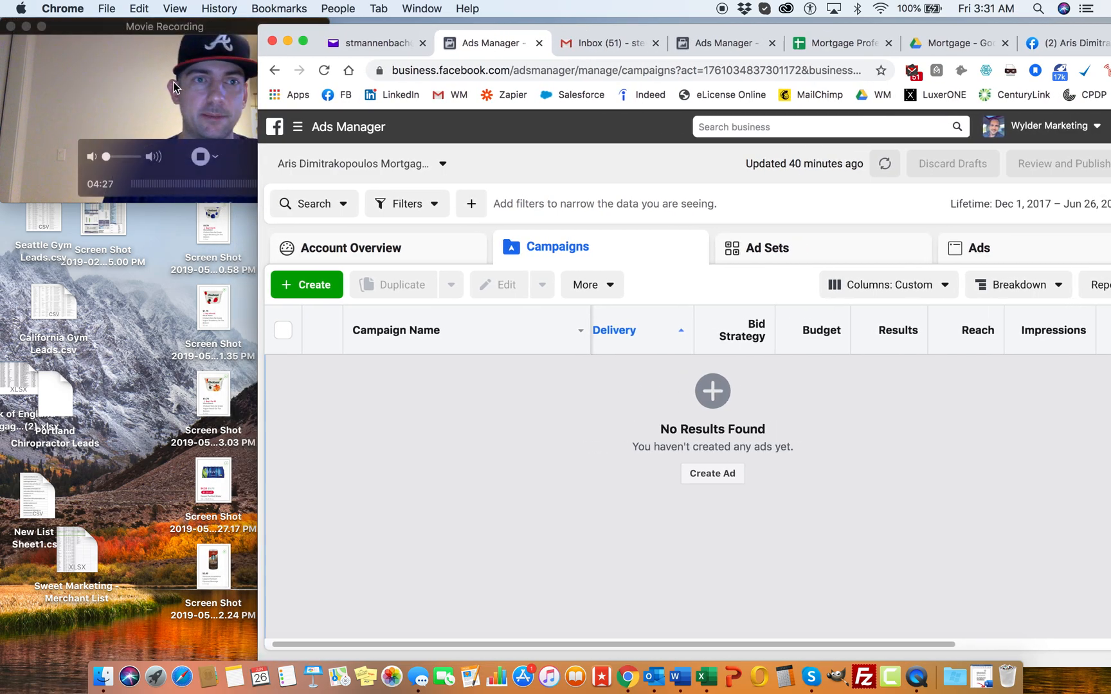
{"action": "left_click", "coordinate": [189, 30]}
{"action": "left_click_drag", "start_coordinate": [189, 29], "coordinate": [126, 30]}
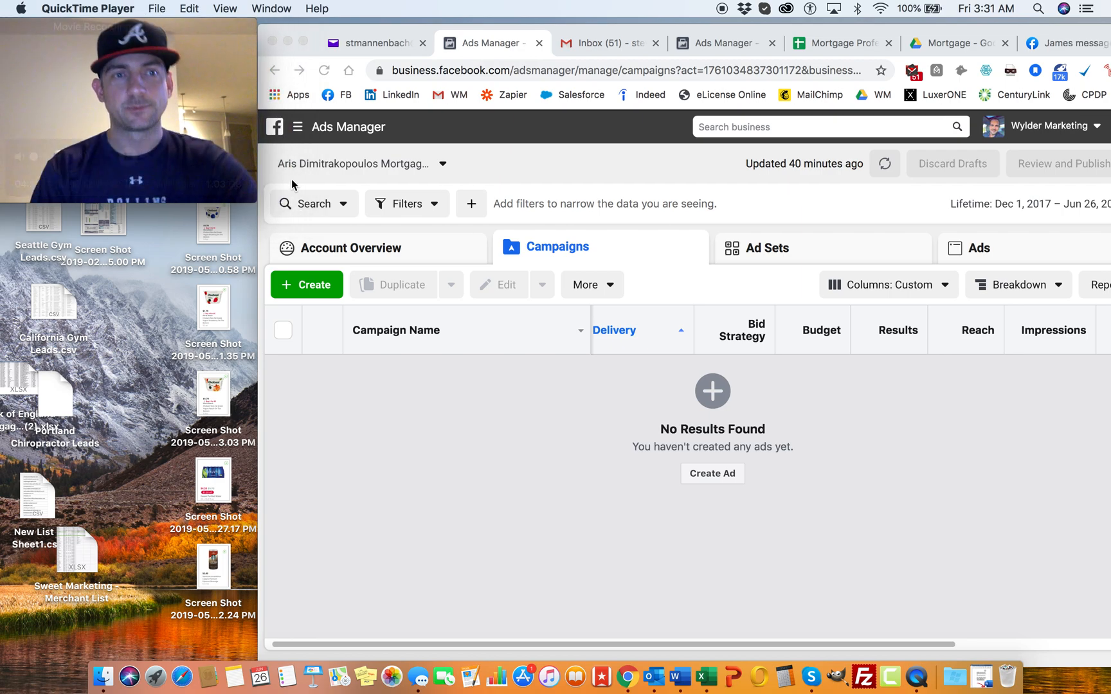
{"action": "left_click_drag", "start_coordinate": [684, 37], "coordinate": [683, 31]}
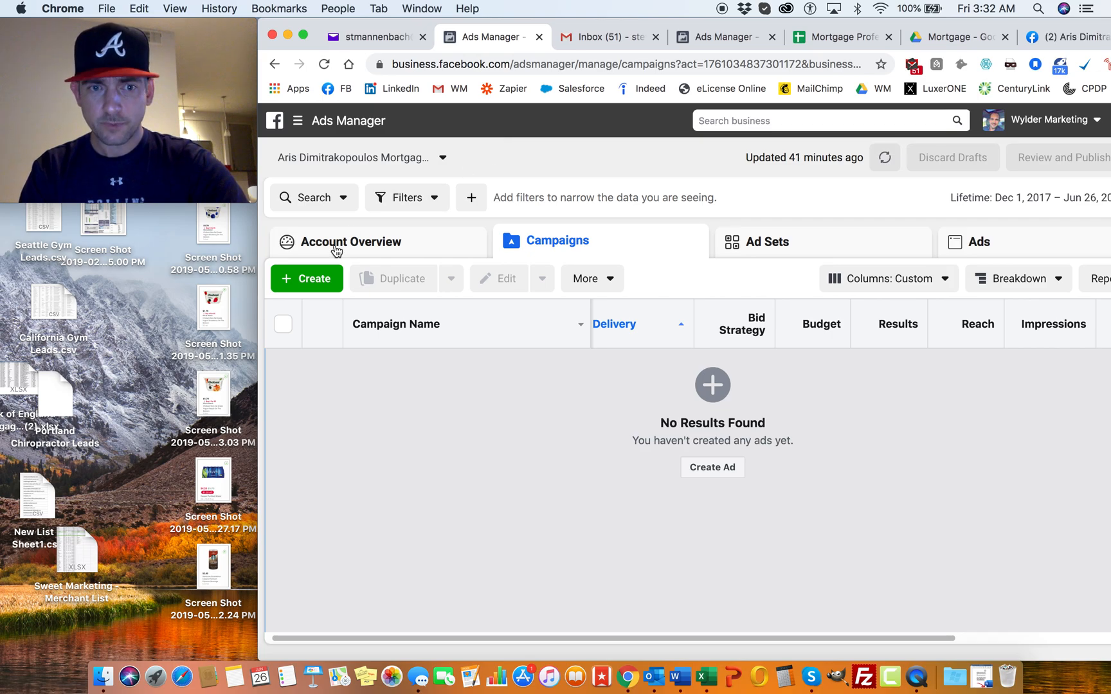
Step: Start a new ad campaign and declare it as a Special Ad Category campaign with the Housing category
{"action": "left_click", "coordinate": [310, 279]}
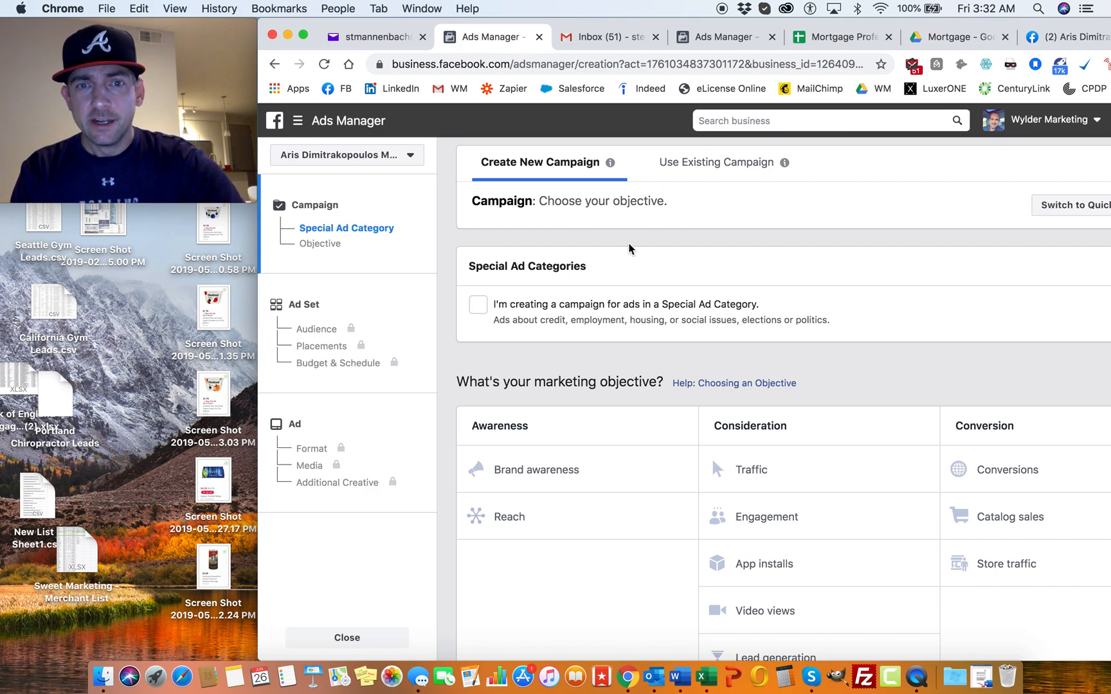
{"action": "scroll", "coordinate": [569, 248], "scroll_direction": "down", "scroll_amount": 1}
{"action": "scroll", "coordinate": [568, 246], "scroll_direction": "up", "scroll_amount": 1}
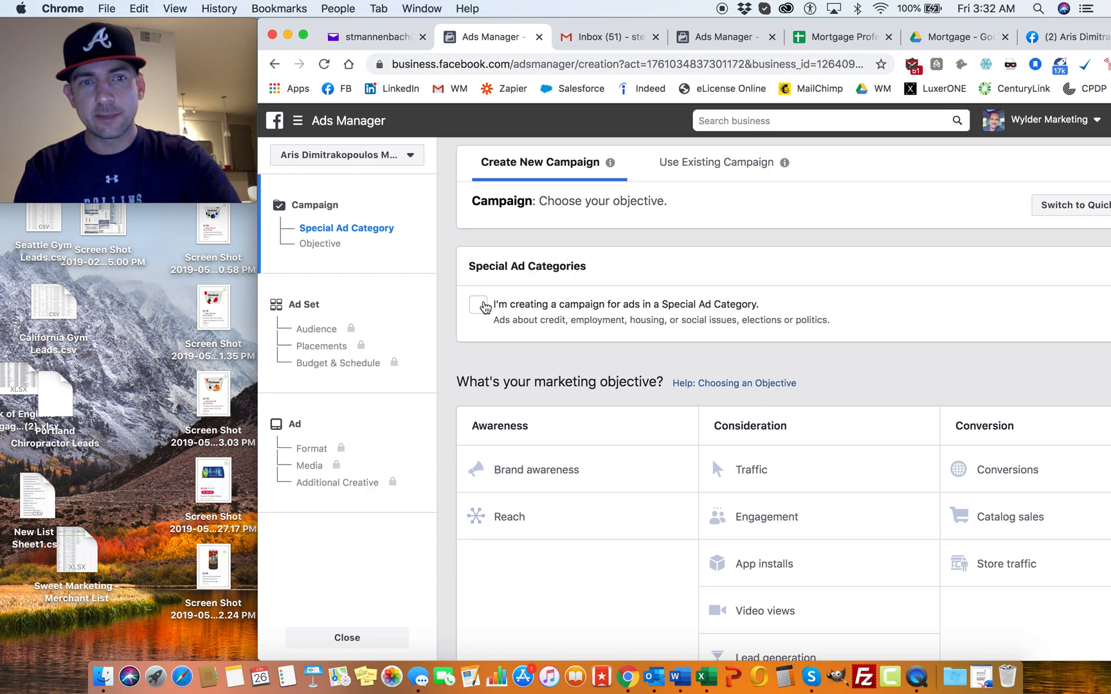
{"action": "left_click_drag", "start_coordinate": [467, 266], "coordinate": [598, 270]}
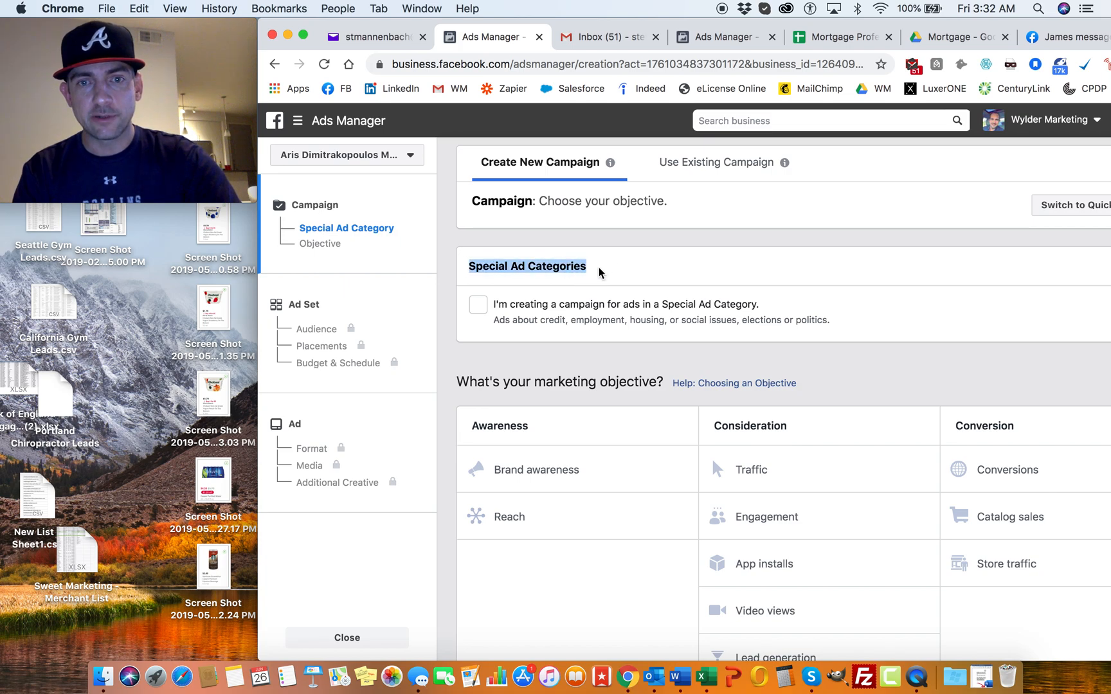
{"action": "left_click", "coordinate": [600, 272]}
{"action": "left_click", "coordinate": [478, 310]}
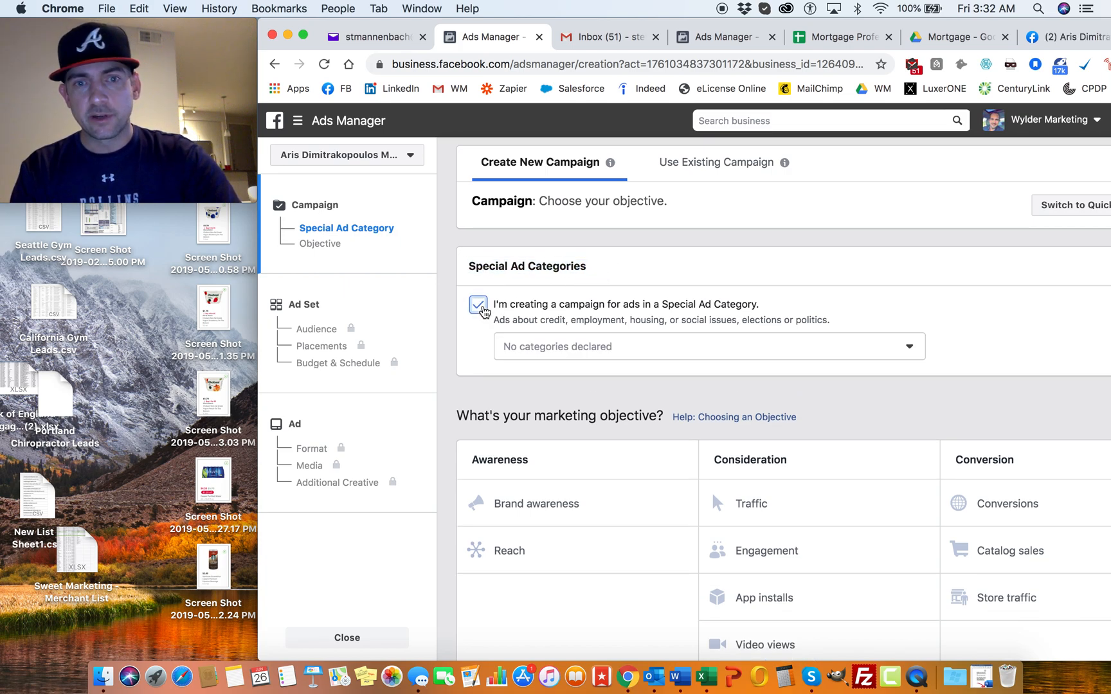
{"action": "left_click", "coordinate": [625, 352]}
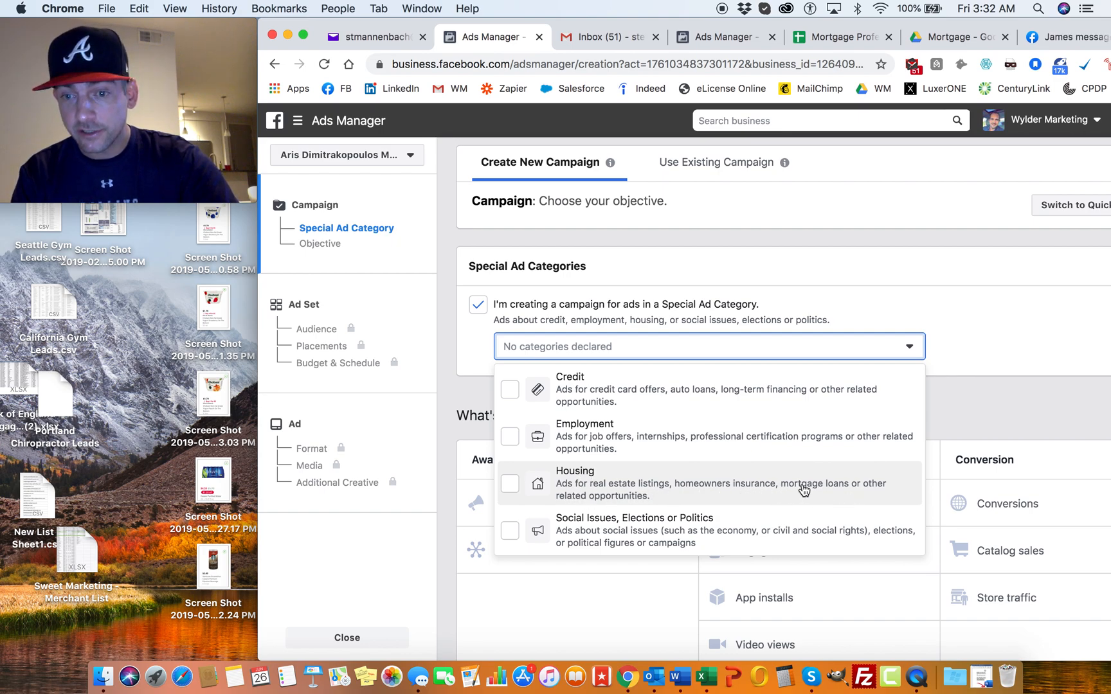
{"action": "left_click", "coordinate": [649, 479]}
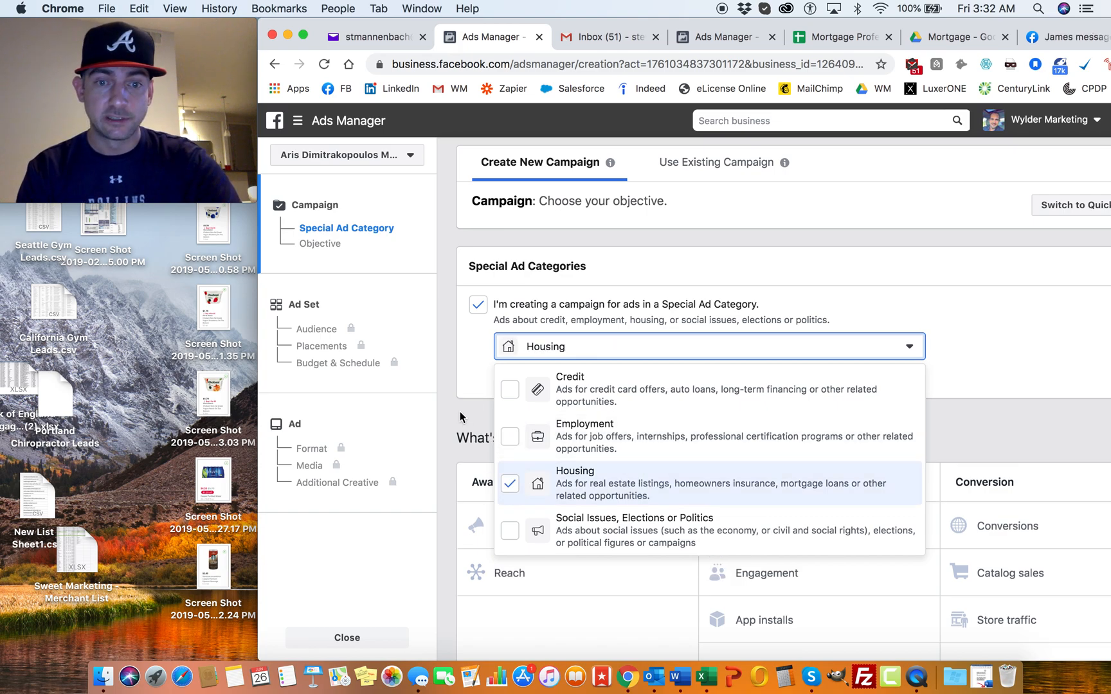
{"action": "left_click", "coordinate": [462, 419]}
Step: Choose Lead generation as the campaign's marketing objective
{"action": "scroll", "coordinate": [820, 293], "scroll_direction": "down", "scroll_amount": 3}
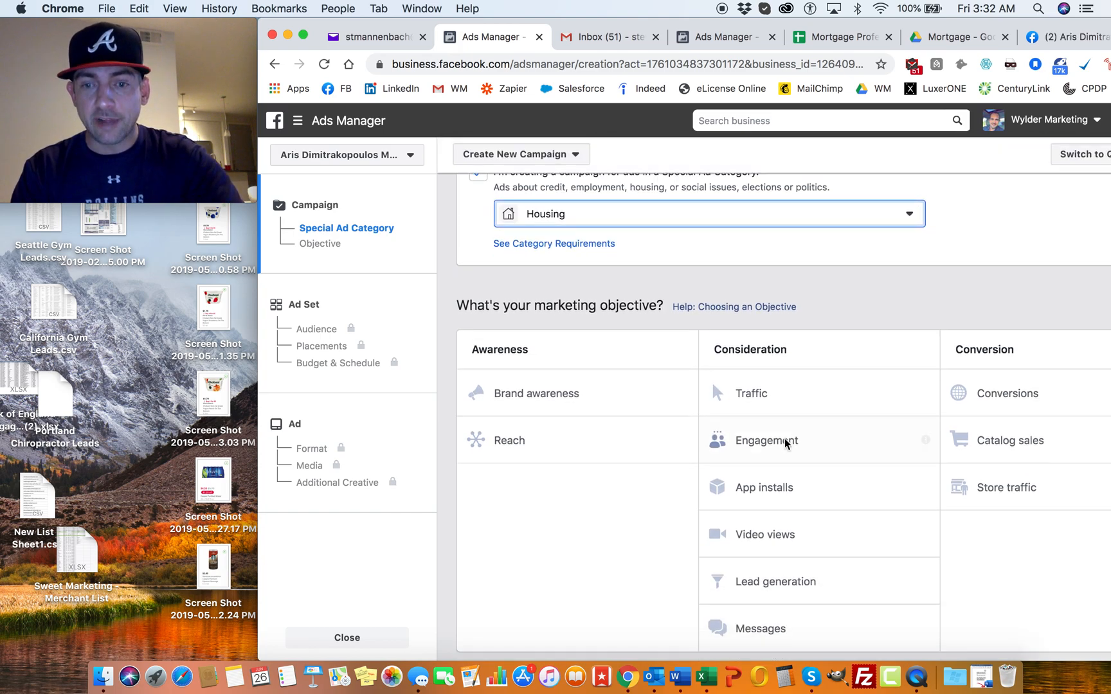
{"action": "left_click", "coordinate": [765, 586]}
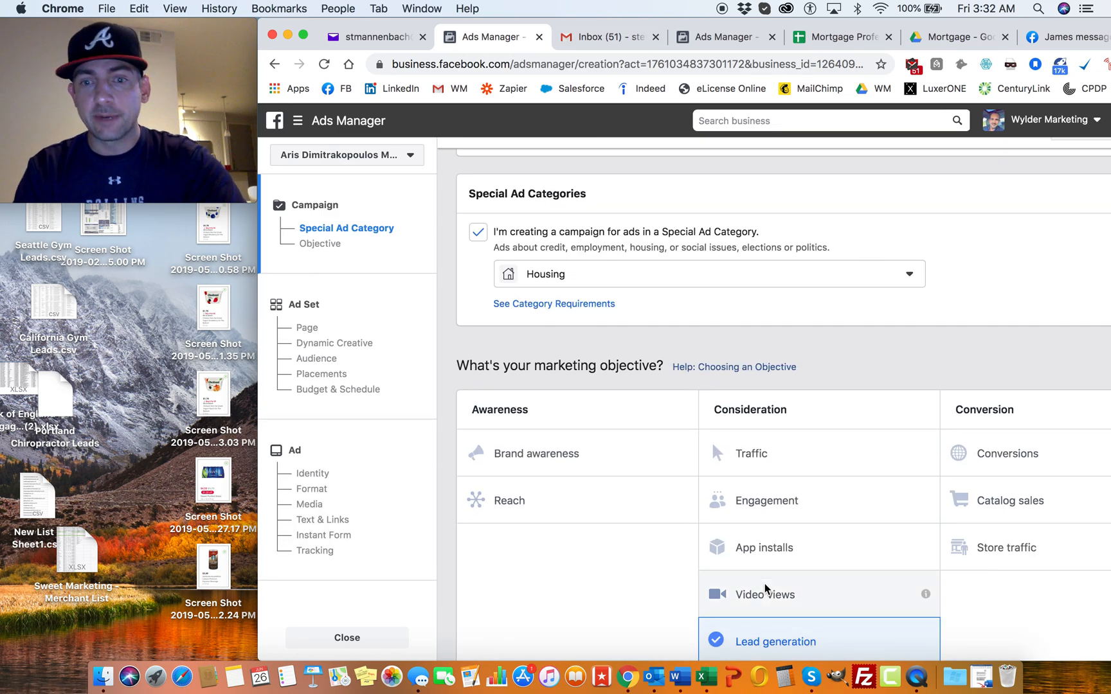
{"action": "scroll", "coordinate": [670, 425], "scroll_direction": "down", "scroll_amount": 6}
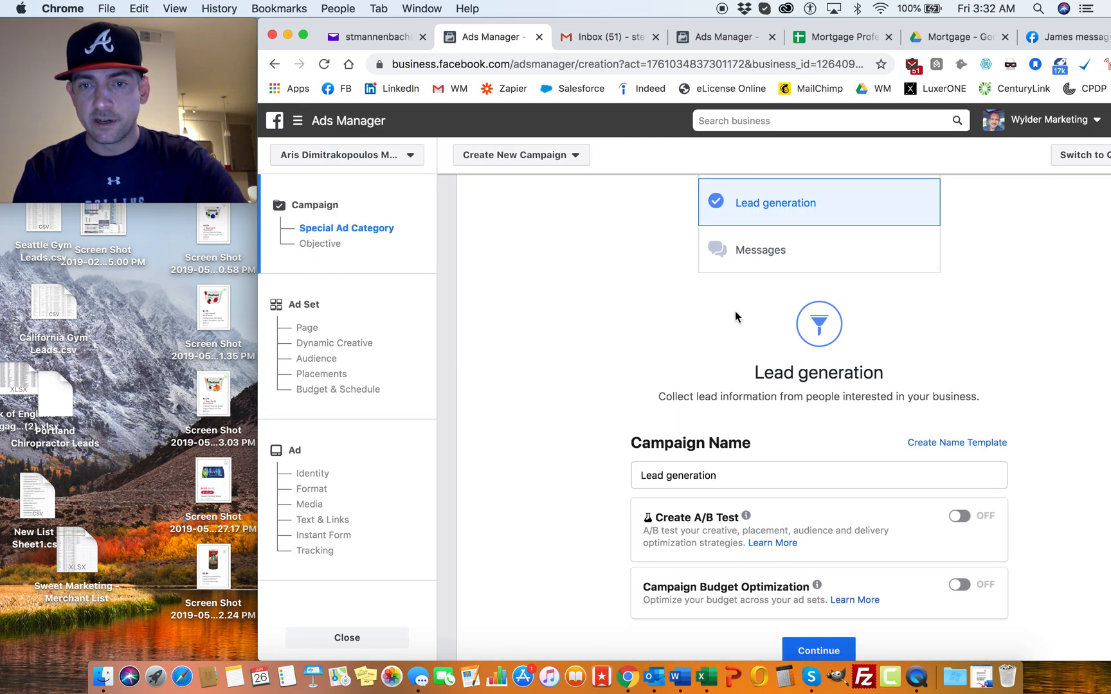
Step: Name the campaign "Home Refinances [Free Guide]" and continue to the ad set settings
{"action": "left_click", "coordinate": [778, 474]}
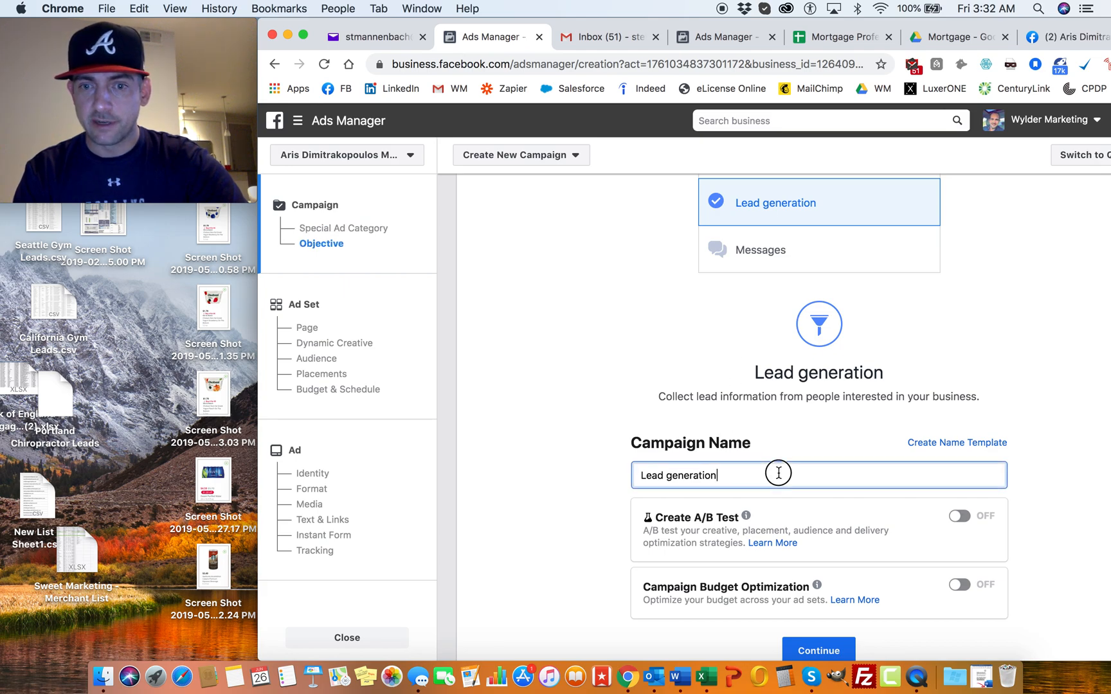
{"action": "key", "text": "super+a"}
{"action": "scroll", "coordinate": [623, 350], "scroll_direction": "up", "scroll_amount": 1}
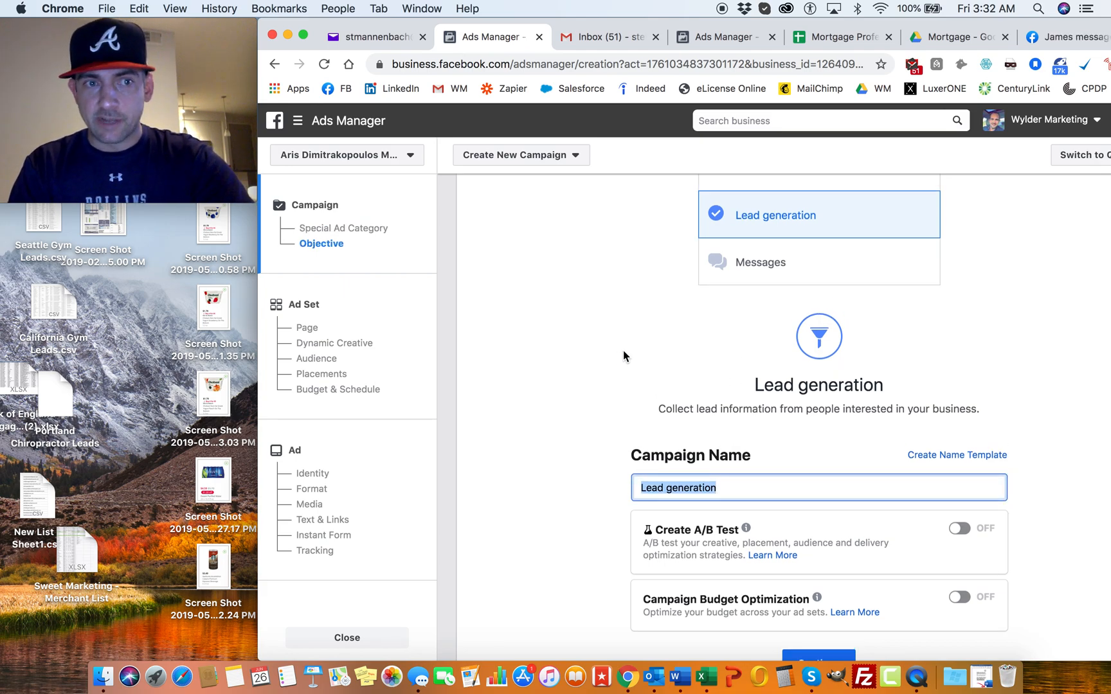
{"action": "scroll", "coordinate": [623, 350], "scroll_direction": "up", "scroll_amount": 2}
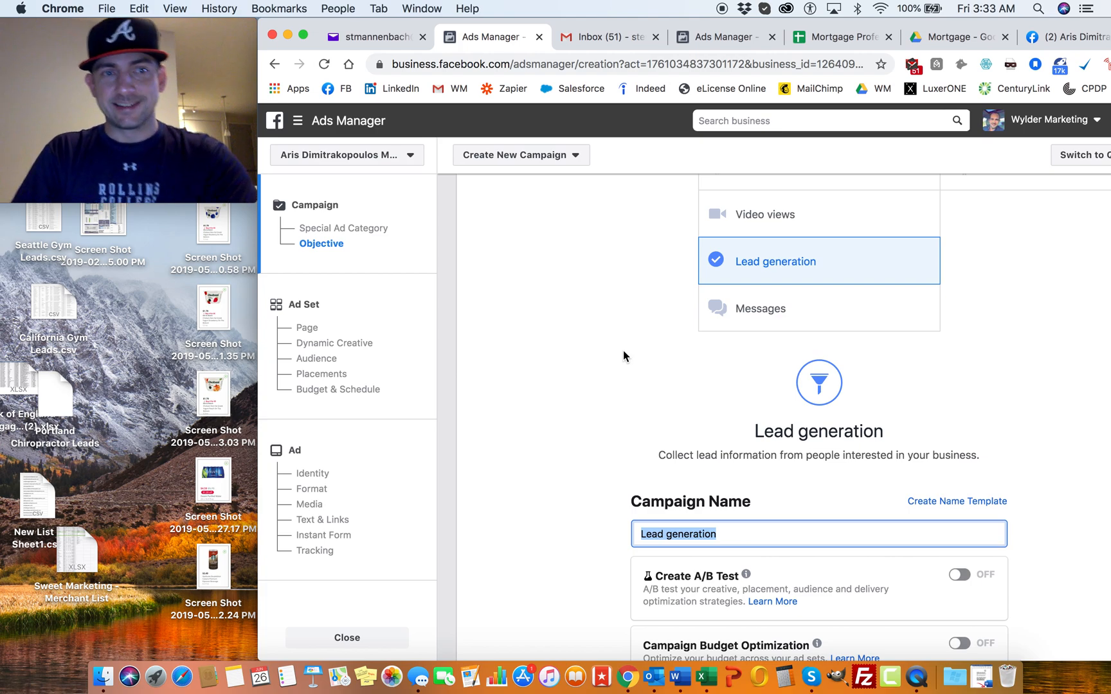
{"action": "scroll", "coordinate": [623, 355], "scroll_direction": "down", "scroll_amount": 3}
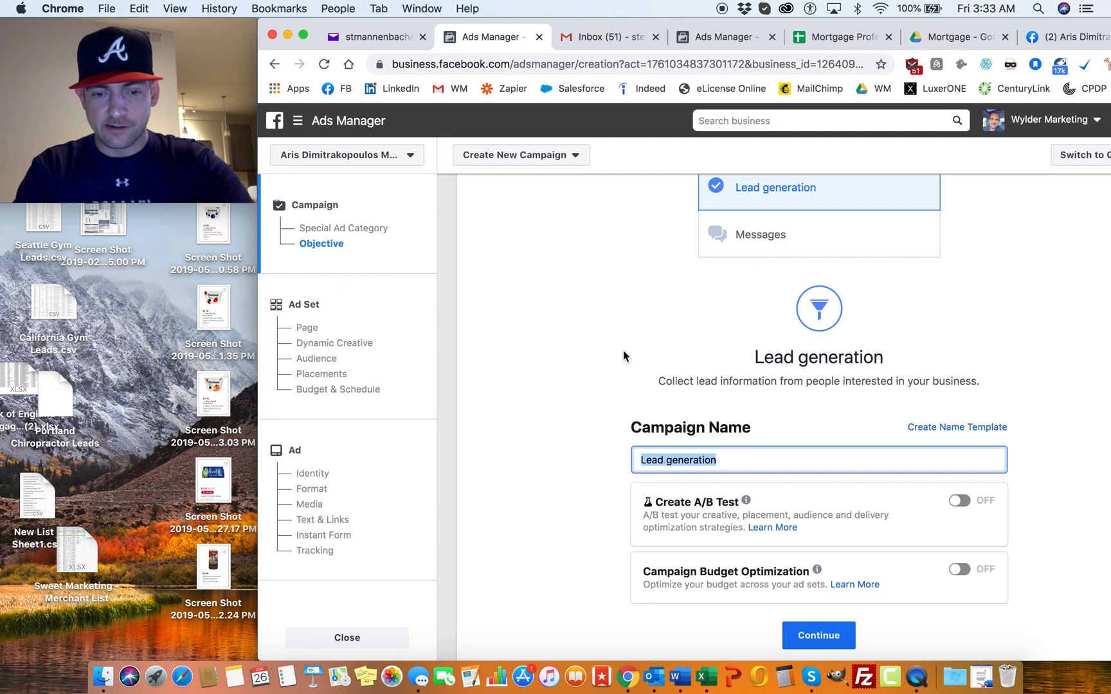
{"action": "type", "text": "Home Refinances"}
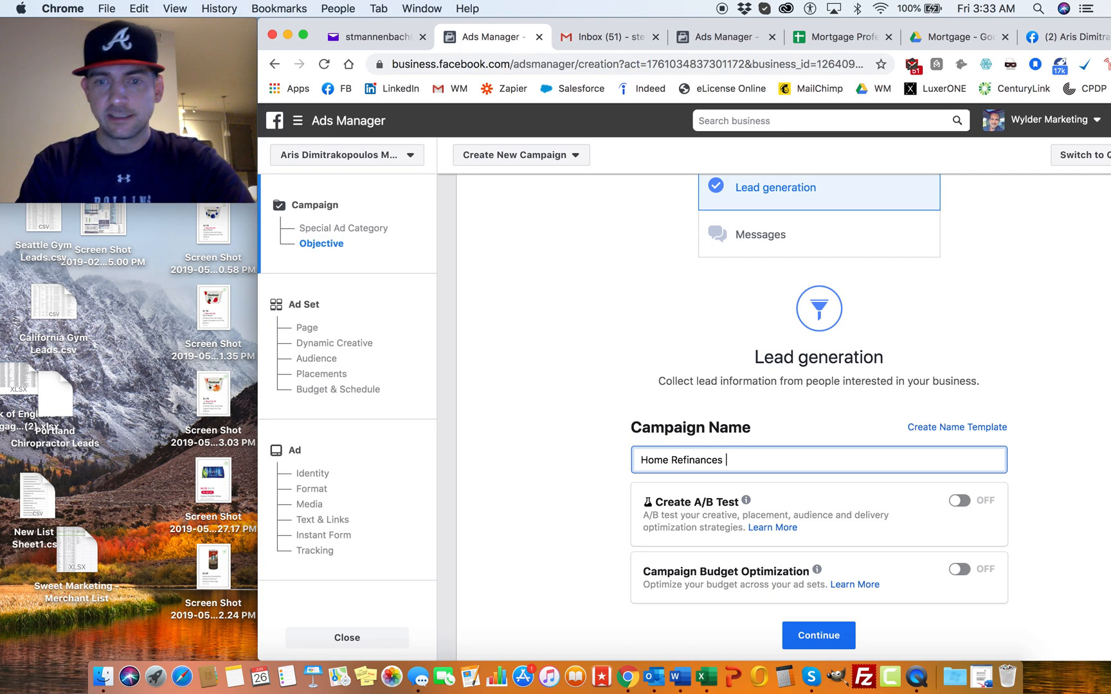
{"action": "type", "text": " [Free Guide"}
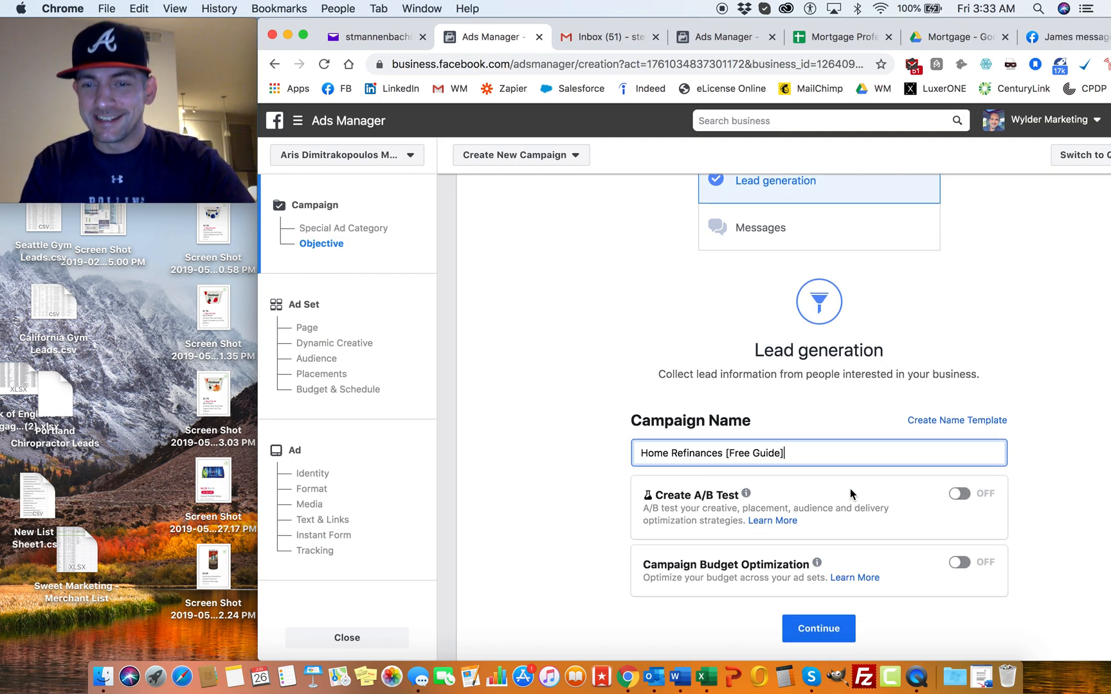
{"action": "scroll", "coordinate": [850, 488], "scroll_direction": "down", "scroll_amount": 2}
{"action": "left_click", "coordinate": [818, 589]}
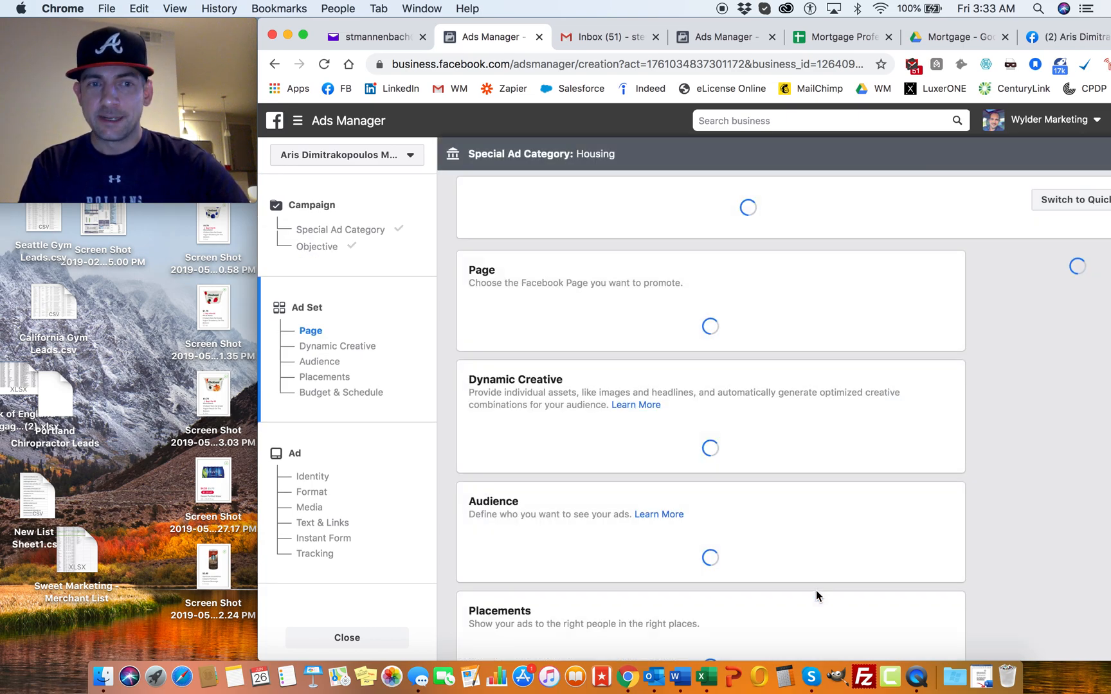
Step: Replace the default ad set name with "(FBM)_MA/NH/RI_"
{"action": "left_click_drag", "start_coordinate": [588, 239], "coordinate": [454, 248]}
{"action": "key", "text": "Right"}
{"action": "key", "text": "BackSpace"}
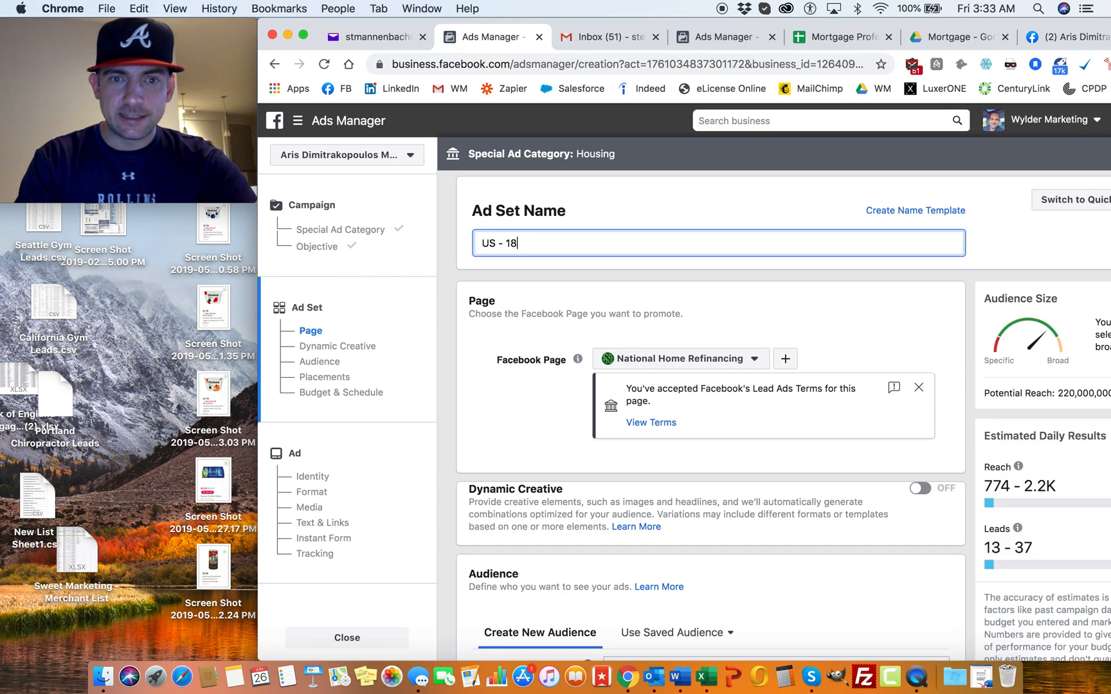
{"action": "key", "text": "BackSpace"}
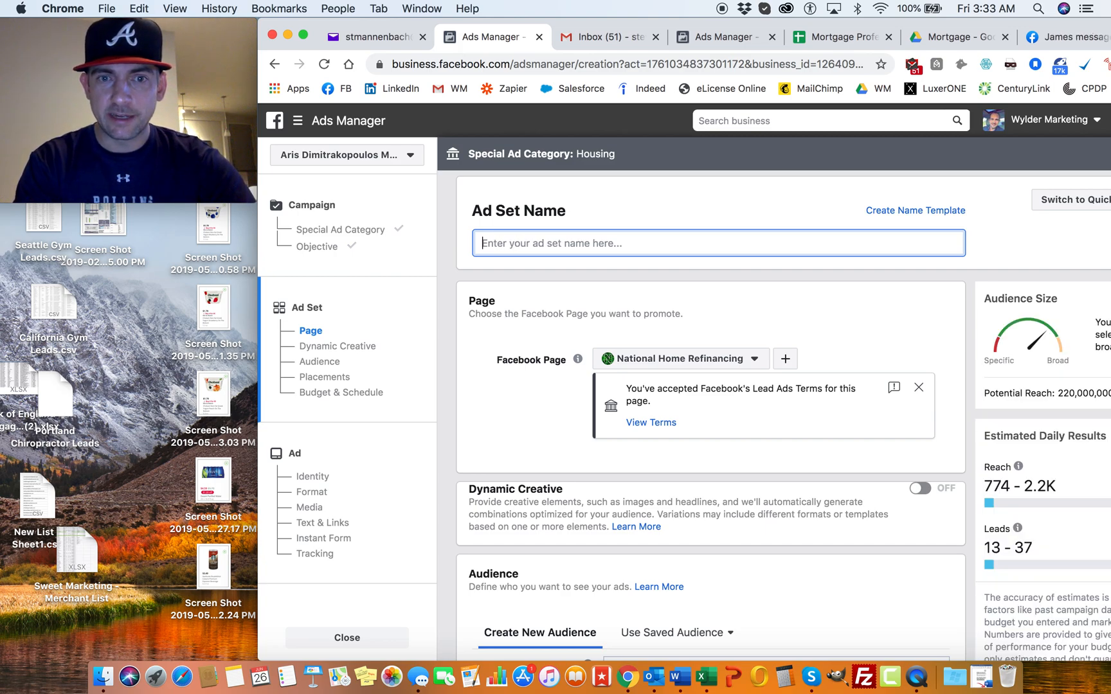
{"action": "type", "text": "("}
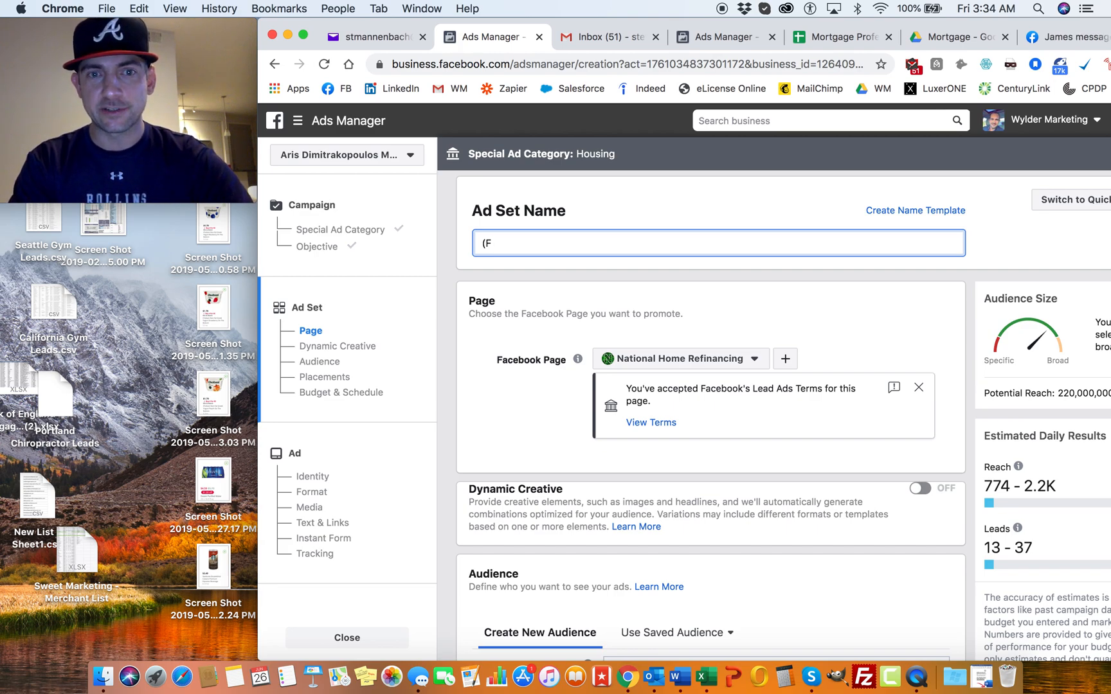
{"action": "type", "text": "FBM)_"}
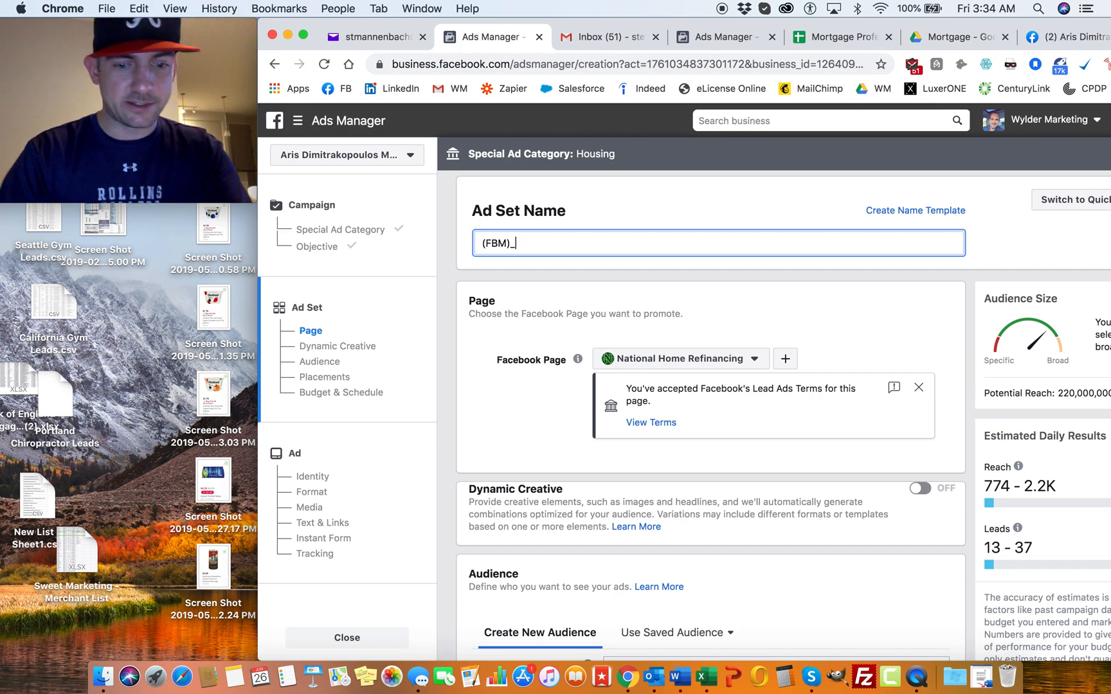
{"action": "type", "text": "MA/"}
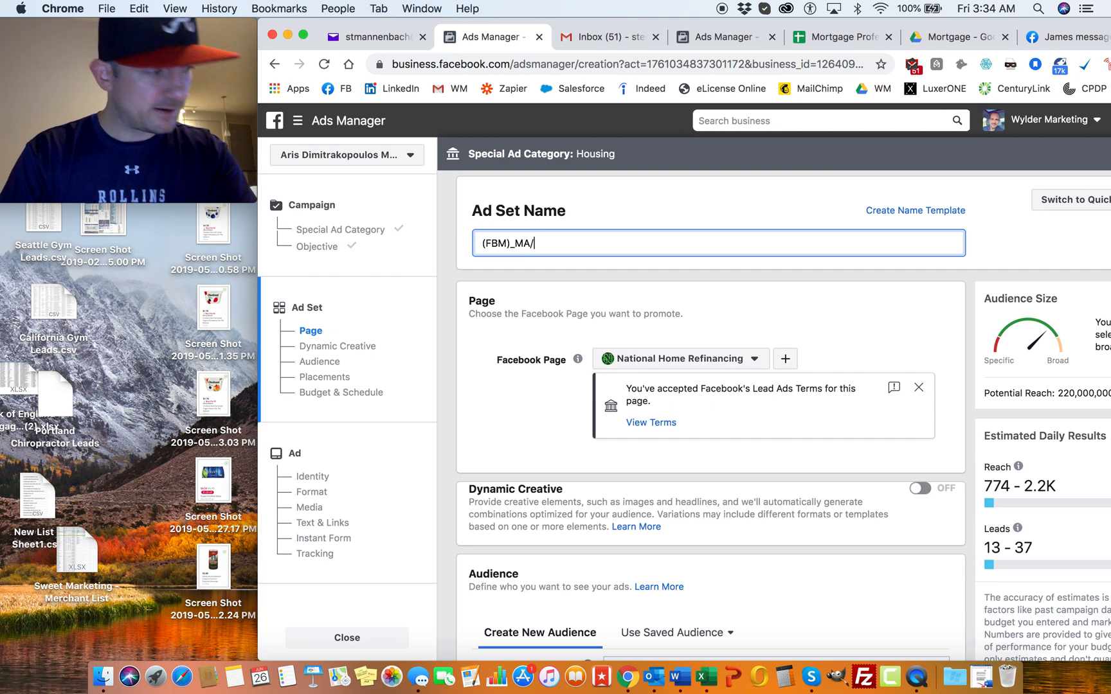
{"action": "type", "text": "N"}
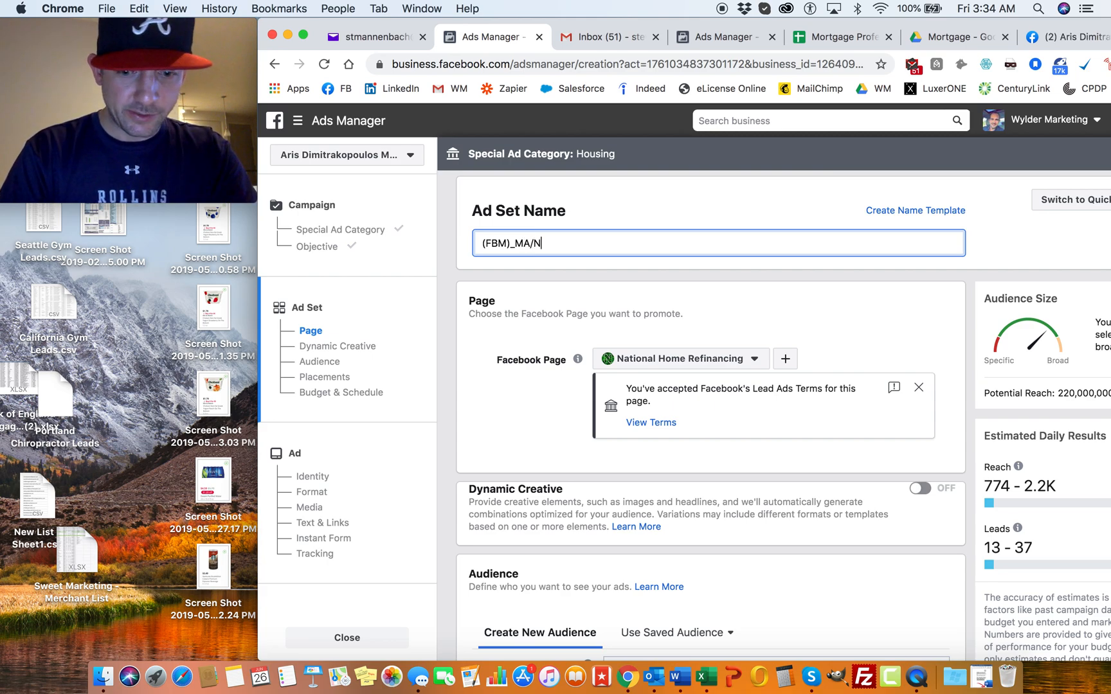
{"action": "type", "text": "H/RI"}
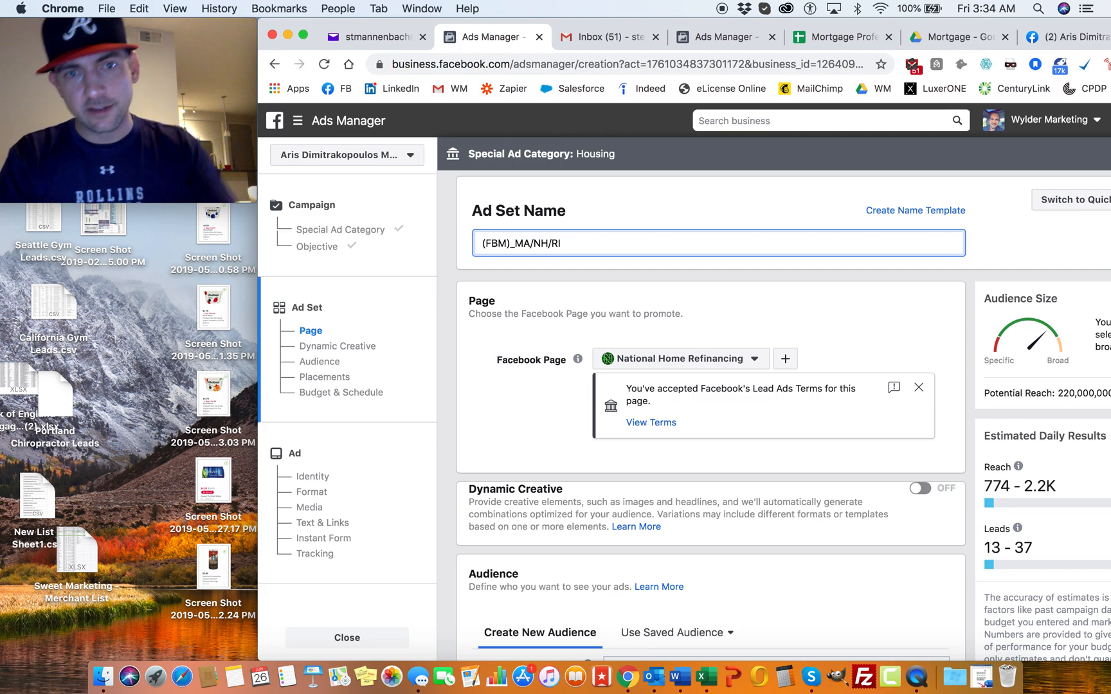
{"action": "type", "text": "_"}
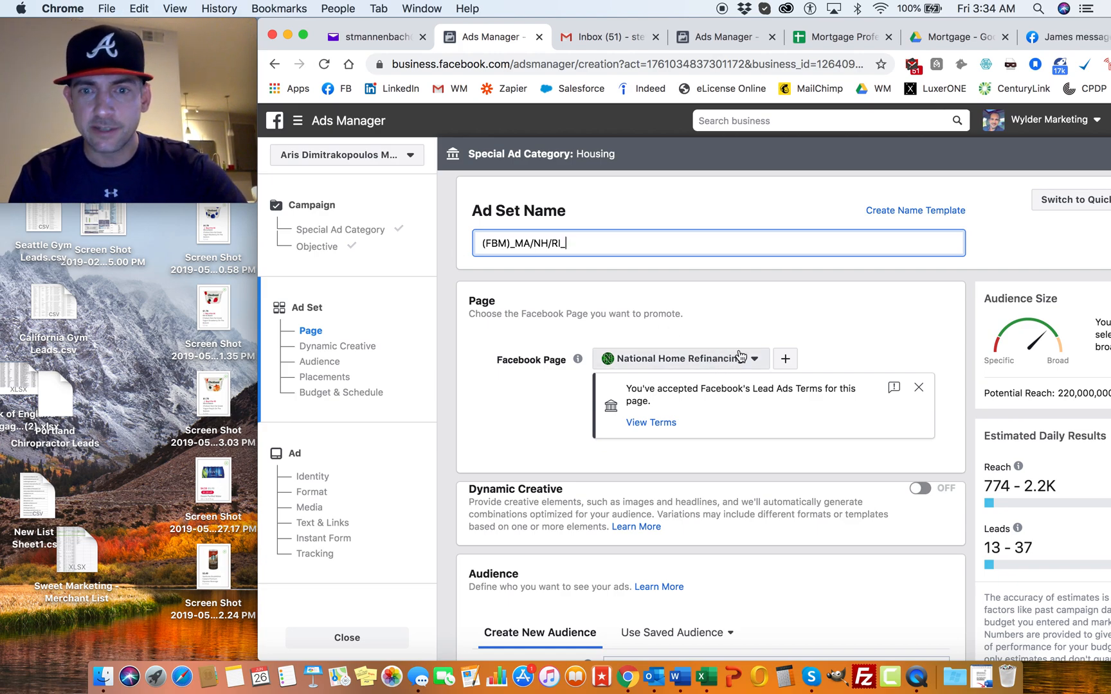
Step: Dismiss the Lead Ads Terms notice below the Facebook Page selection and review the page and audience sections
{"action": "left_click", "coordinate": [919, 387]}
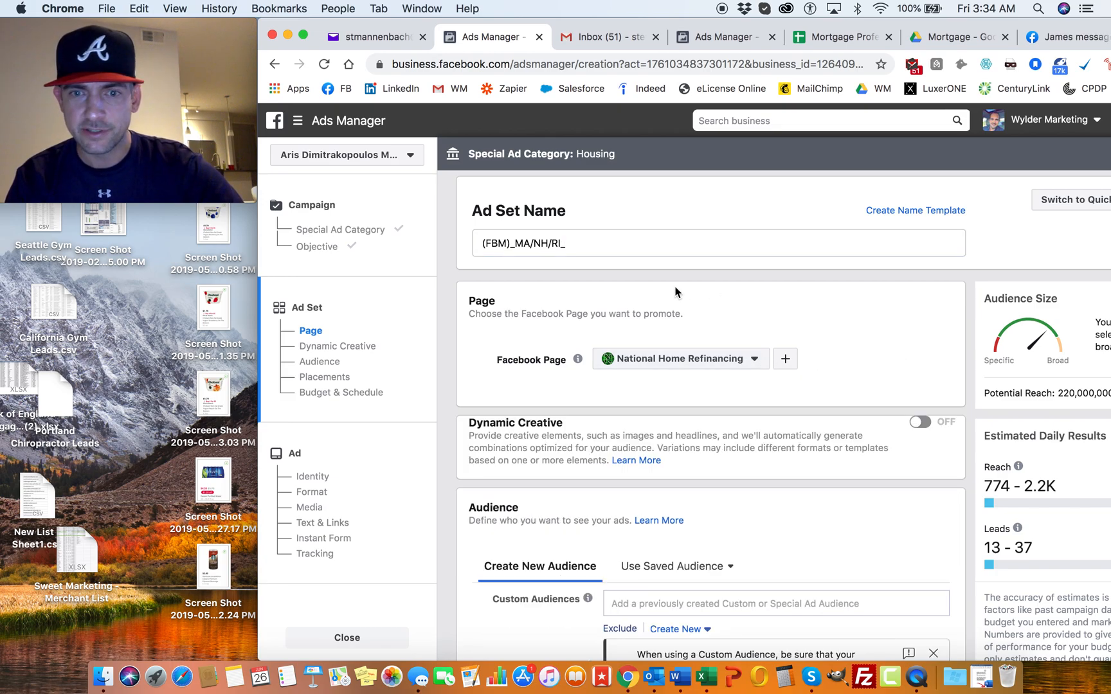
{"action": "scroll", "coordinate": [689, 292], "scroll_direction": "down", "scroll_amount": 3}
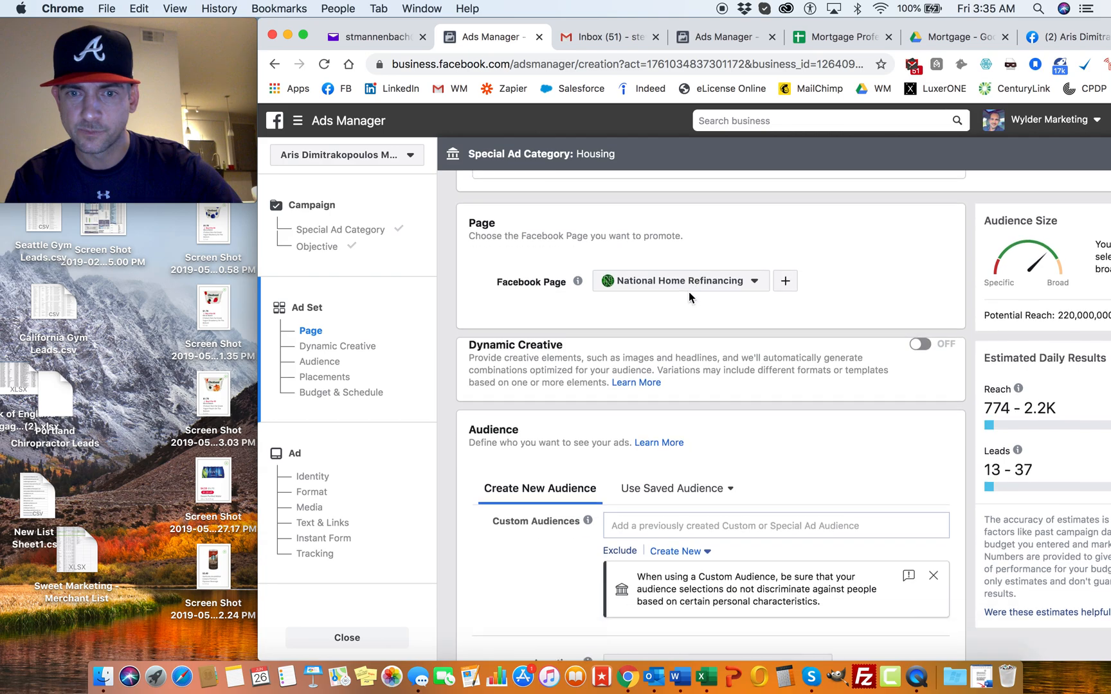
{"action": "scroll", "coordinate": [759, 334], "scroll_direction": "up", "scroll_amount": 3}
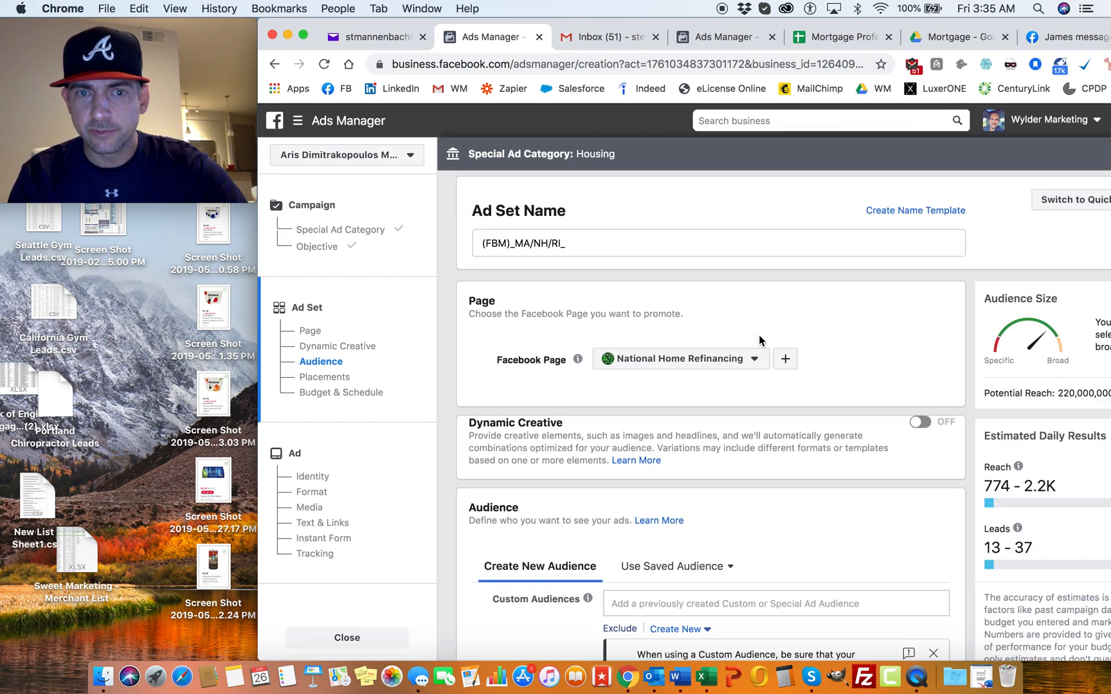
{"action": "left_click", "coordinate": [597, 244]}
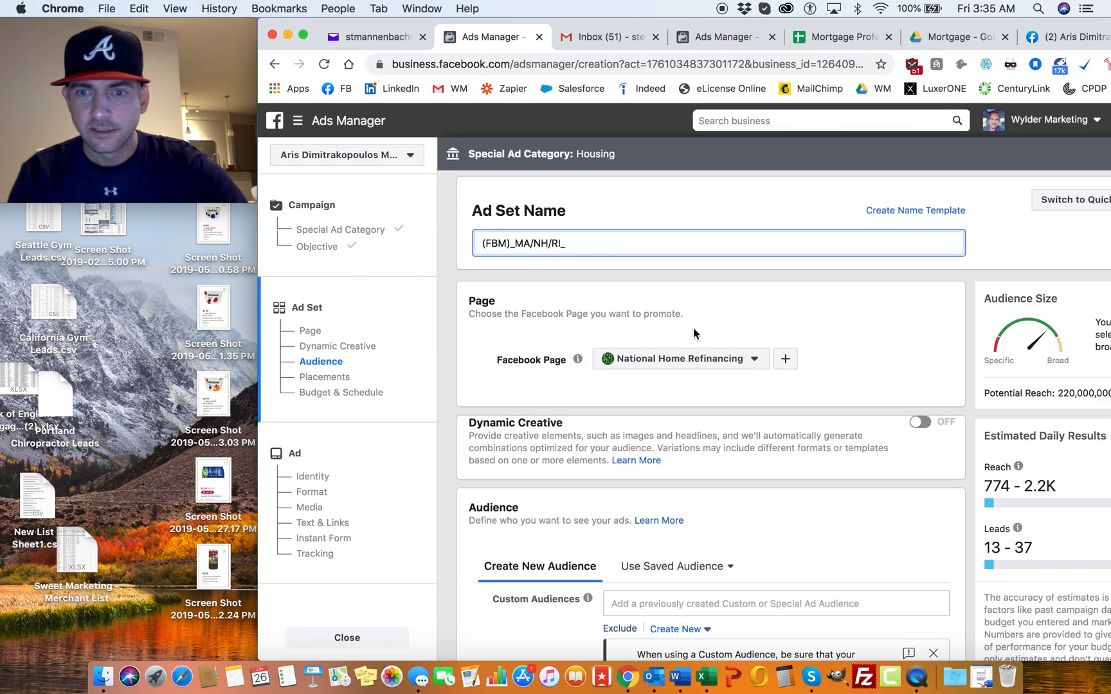
{"action": "scroll", "coordinate": [793, 395], "scroll_direction": "down", "scroll_amount": 1}
{"action": "scroll", "coordinate": [793, 393], "scroll_direction": "down", "scroll_amount": 5}
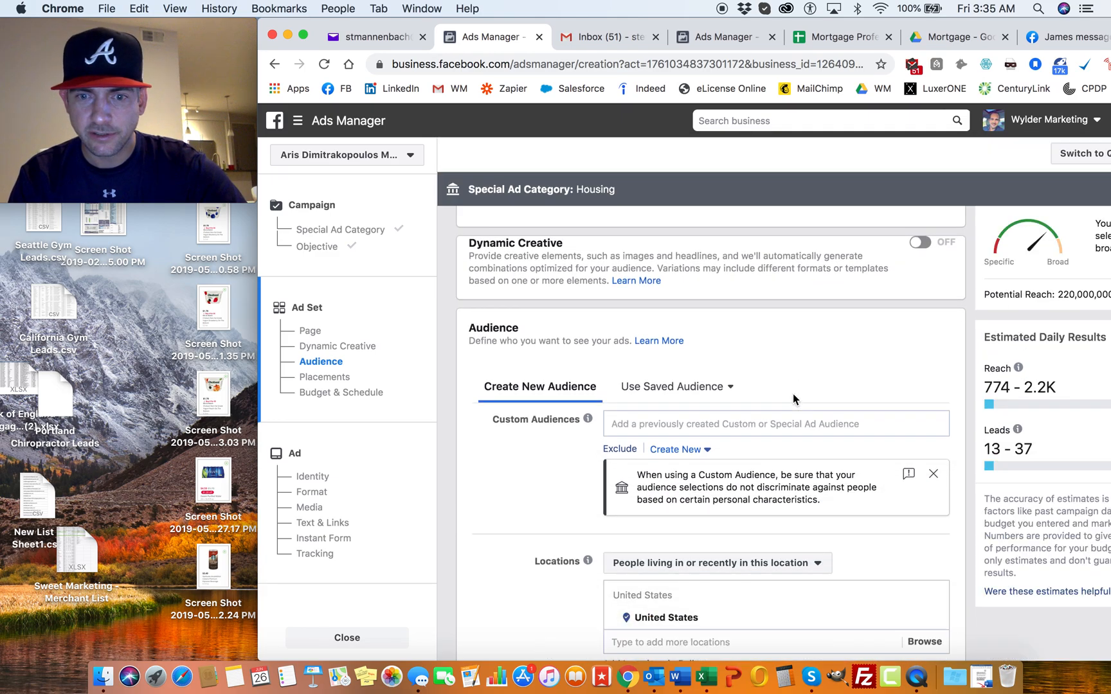
{"action": "left_click", "coordinate": [703, 400]}
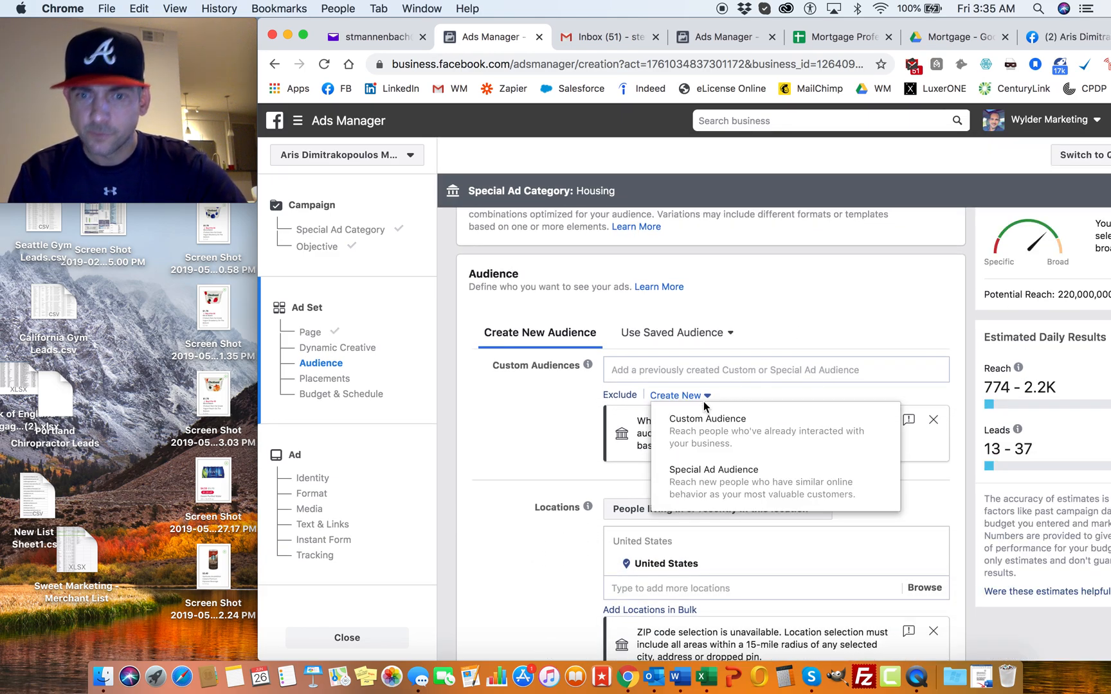
{"action": "left_click", "coordinate": [712, 431]}
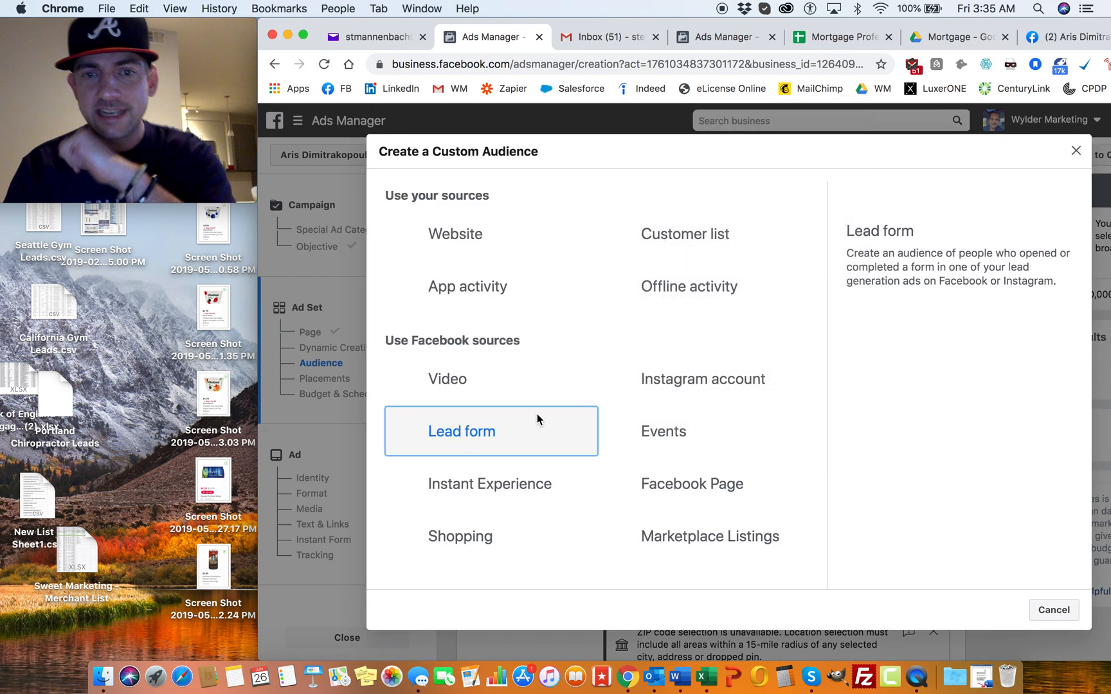
{"action": "left_click", "coordinate": [538, 414]}
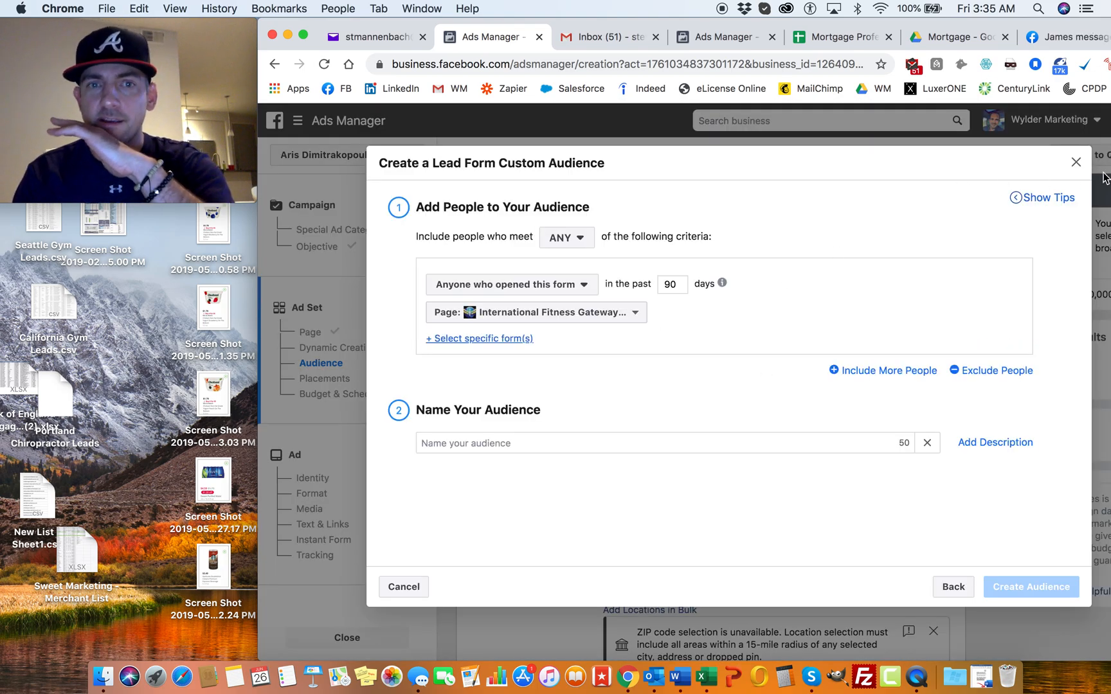
{"action": "left_click", "coordinate": [1076, 162]}
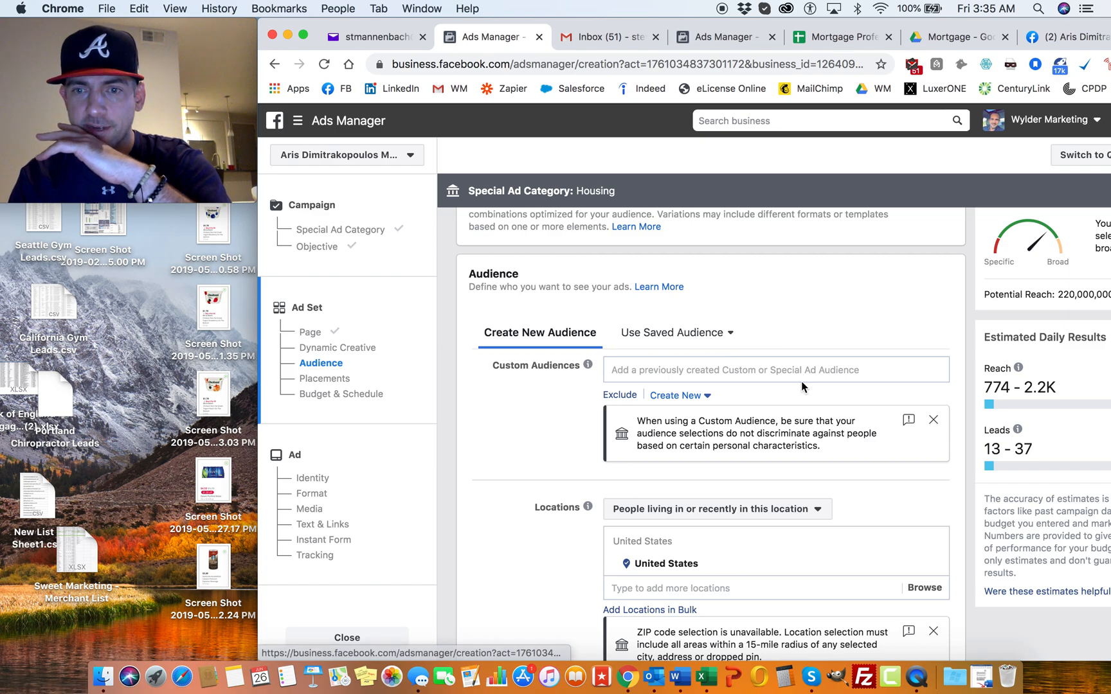
Step: Add the interests "Refinancing" and "Cash out refinancing" to the audience's detailed targeting
{"action": "scroll", "coordinate": [799, 412], "scroll_direction": "down", "scroll_amount": 5}
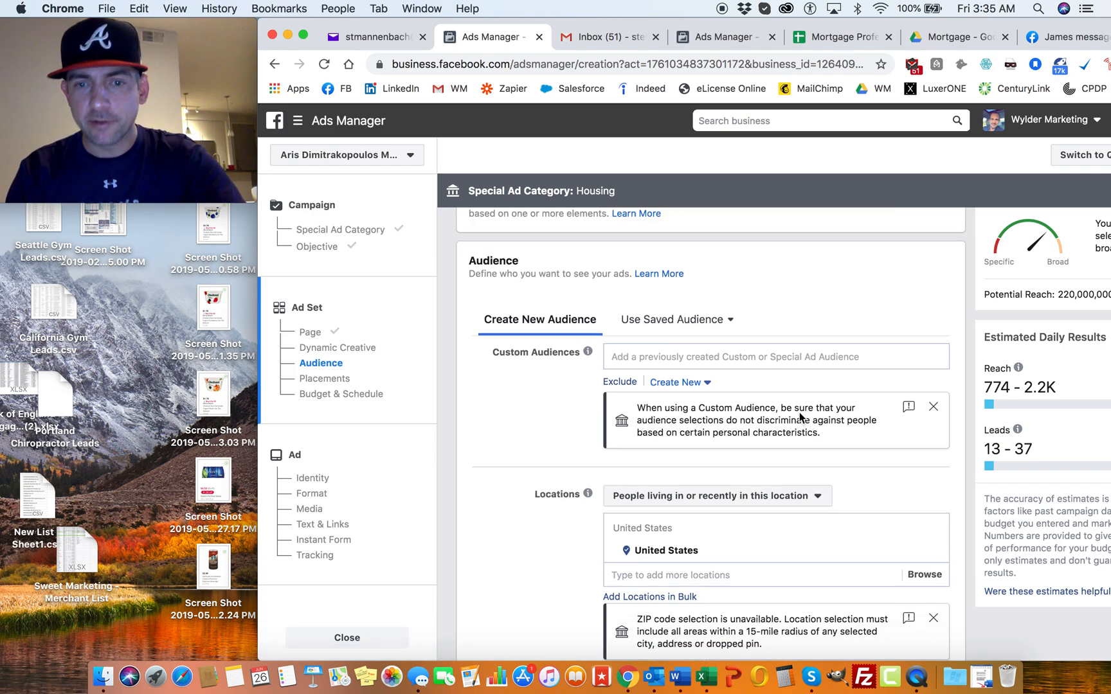
{"action": "scroll", "coordinate": [800, 412], "scroll_direction": "down", "scroll_amount": 2}
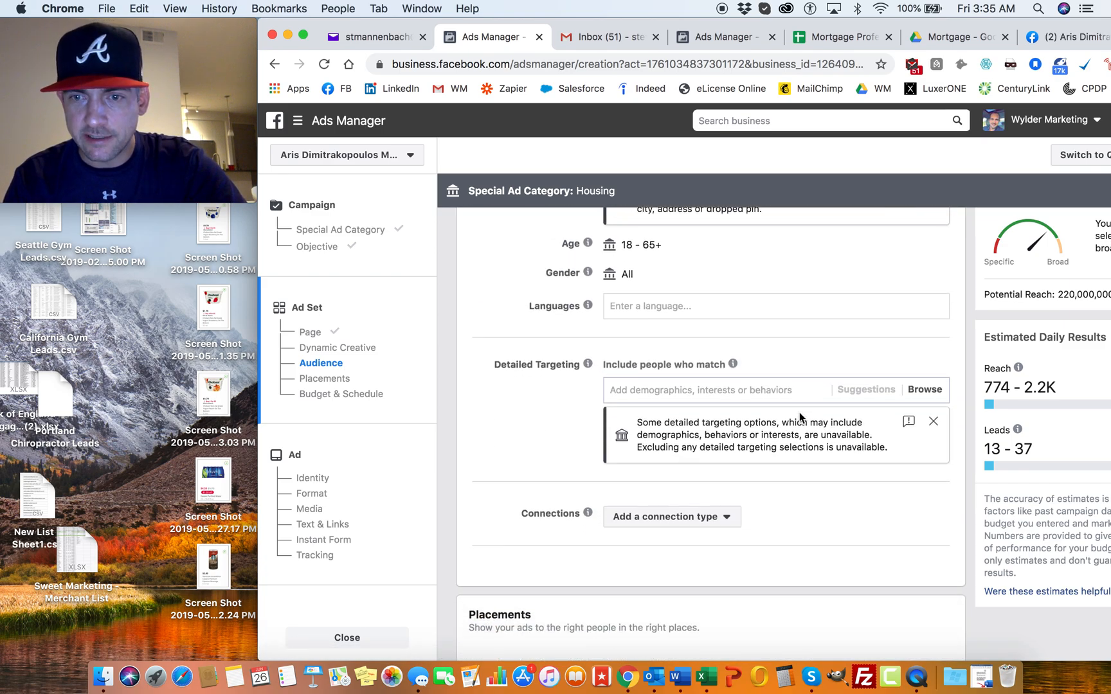
{"action": "type", "text": "refinancing"}
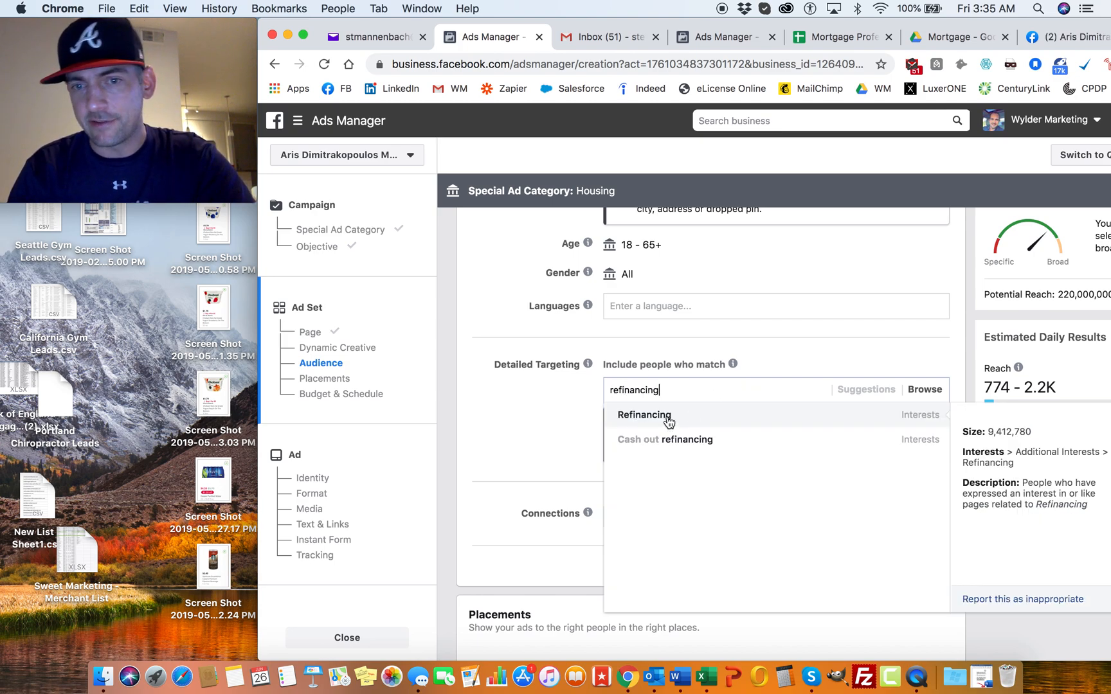
{"action": "left_click", "coordinate": [669, 419]}
{"action": "type", "text": "cash"}
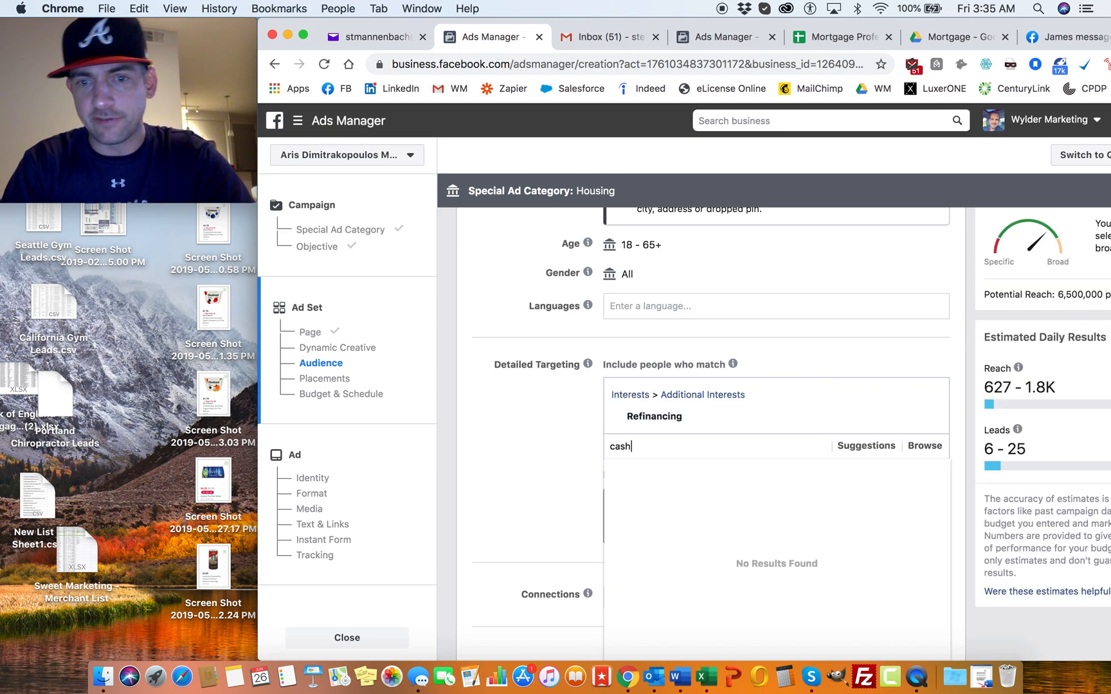
{"action": "type", "text": " out refinancin"}
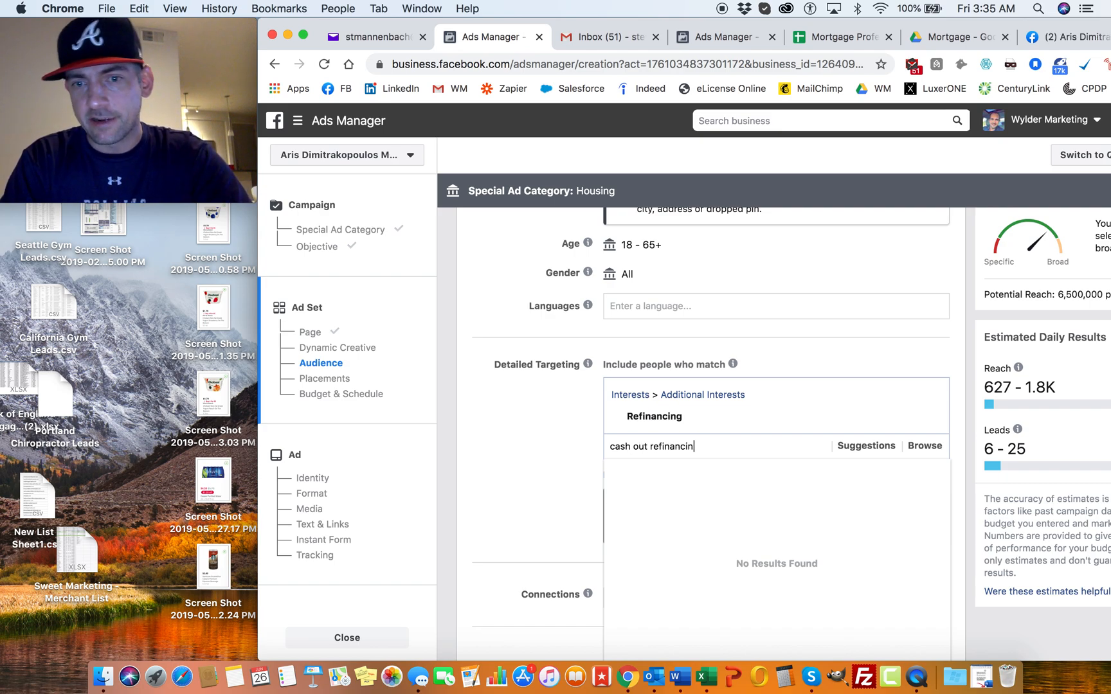
{"action": "left_click", "coordinate": [659, 473]}
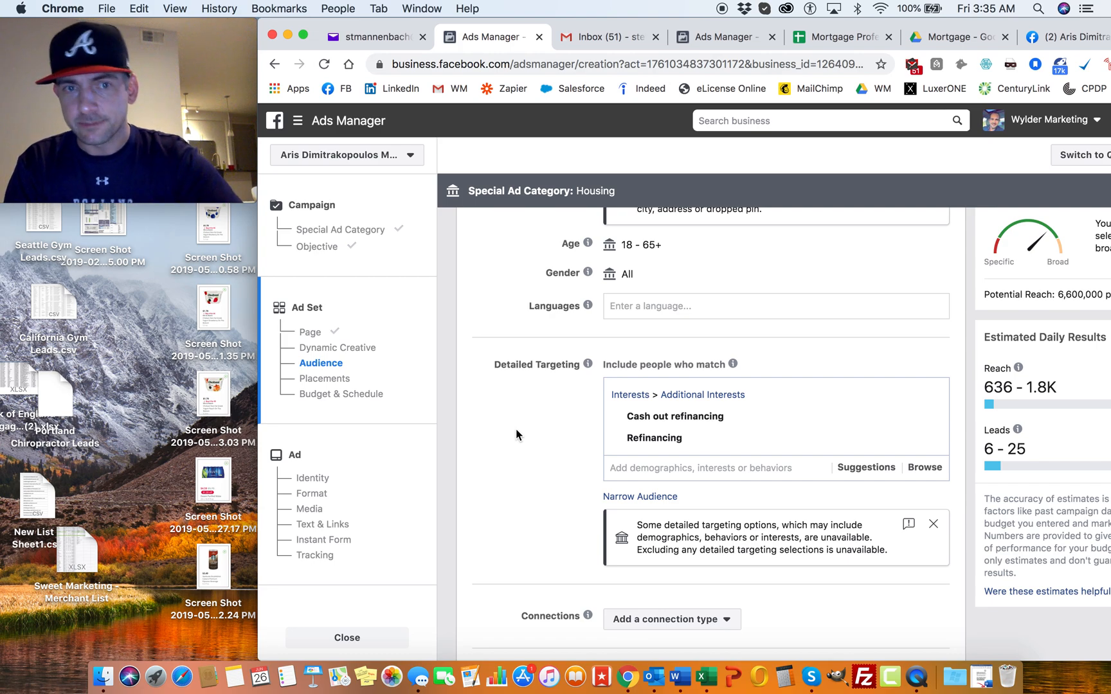
Step: Remove the Cash out refinancing and Refinancing interests from the audience's detailed targeting
{"action": "mouse_move", "coordinate": [744, 437]}
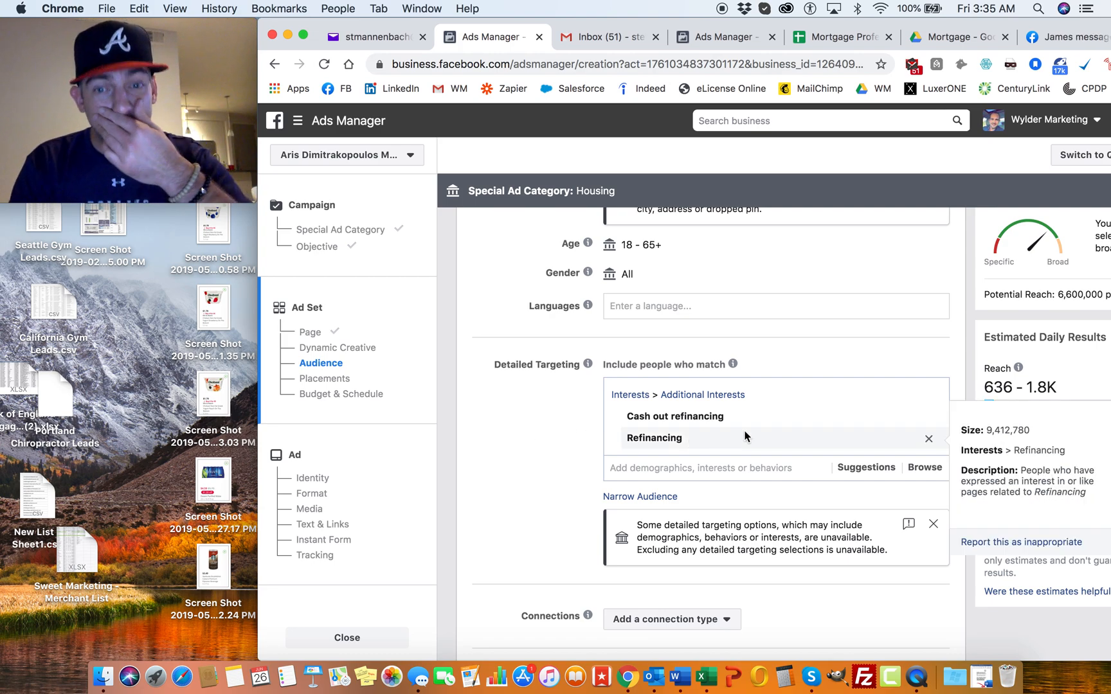
{"action": "mouse_move", "coordinate": [714, 422]}
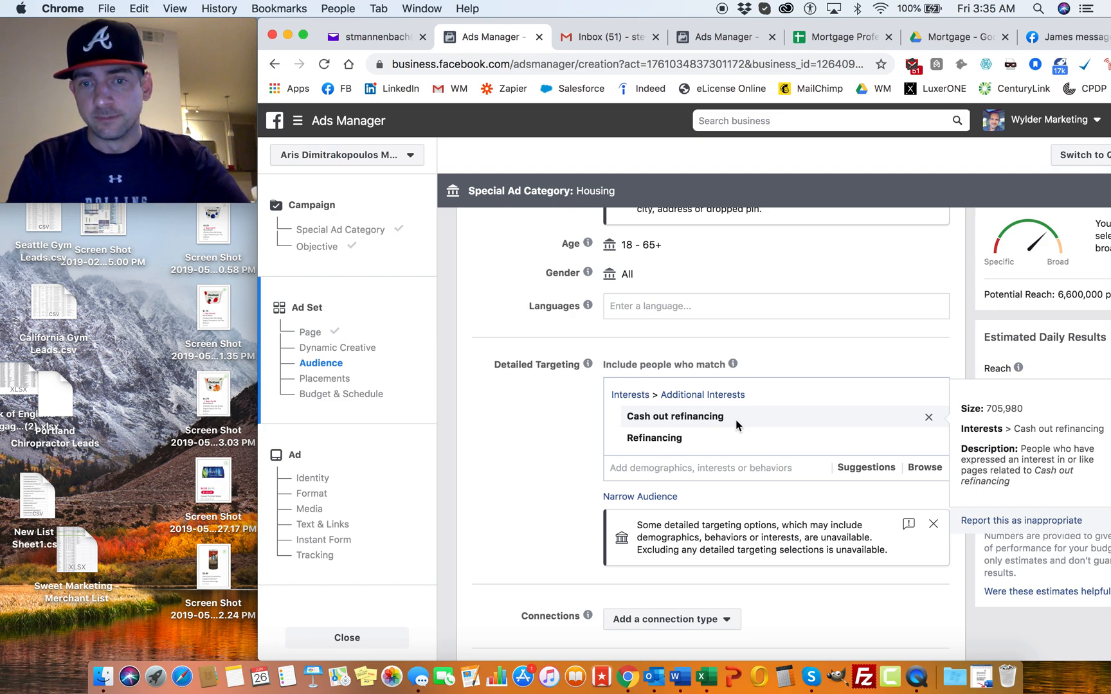
{"action": "left_click", "coordinate": [929, 420]}
{"action": "left_click", "coordinate": [929, 419]}
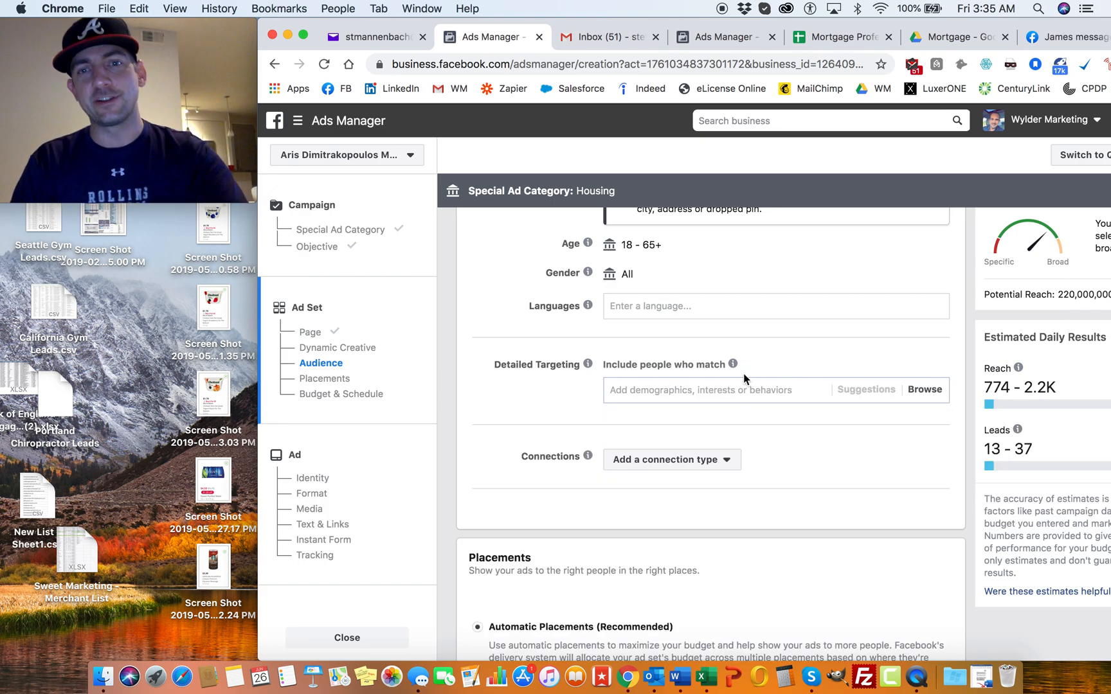
Step: Start a new custom audience from a customer list, specifying that the list has no customer value column
{"action": "scroll", "coordinate": [743, 378], "scroll_direction": "up", "scroll_amount": 6}
{"action": "scroll", "coordinate": [745, 380], "scroll_direction": "up", "scroll_amount": 2}
{"action": "left_click", "coordinate": [704, 397]}
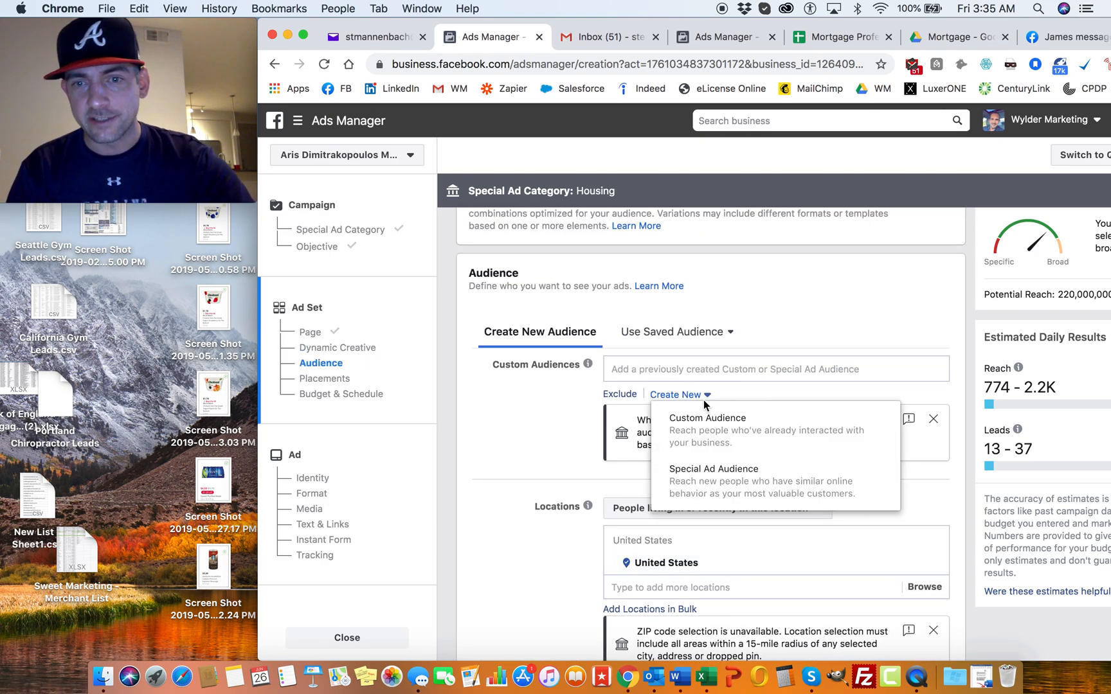
{"action": "left_click", "coordinate": [737, 435]}
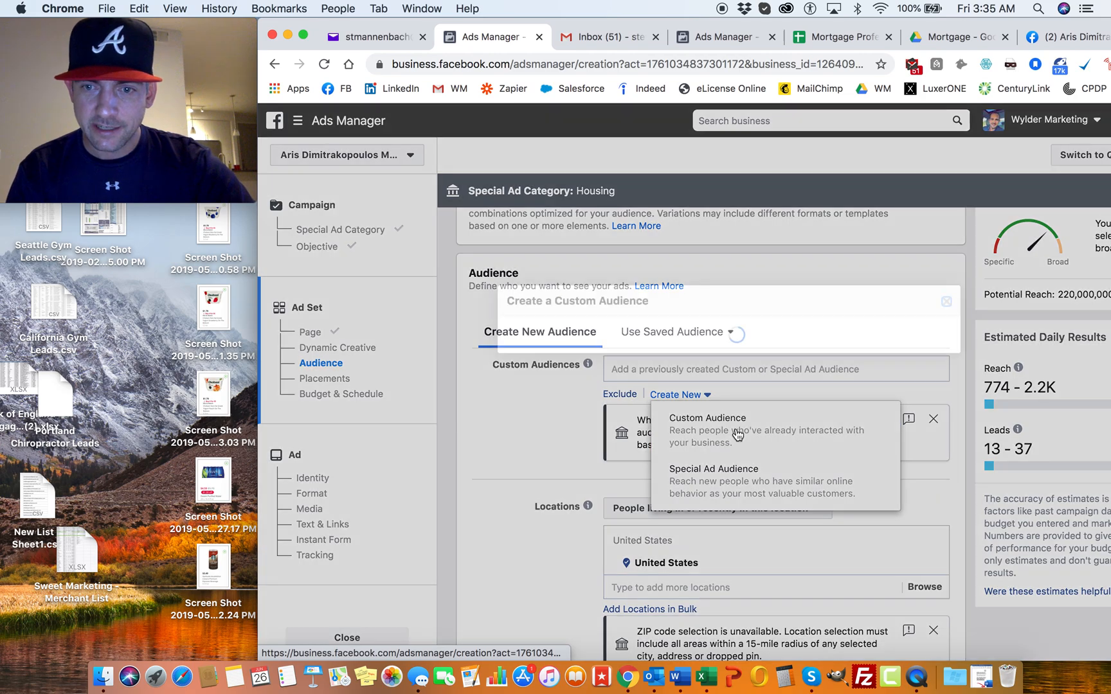
{"action": "left_click", "coordinate": [672, 228]}
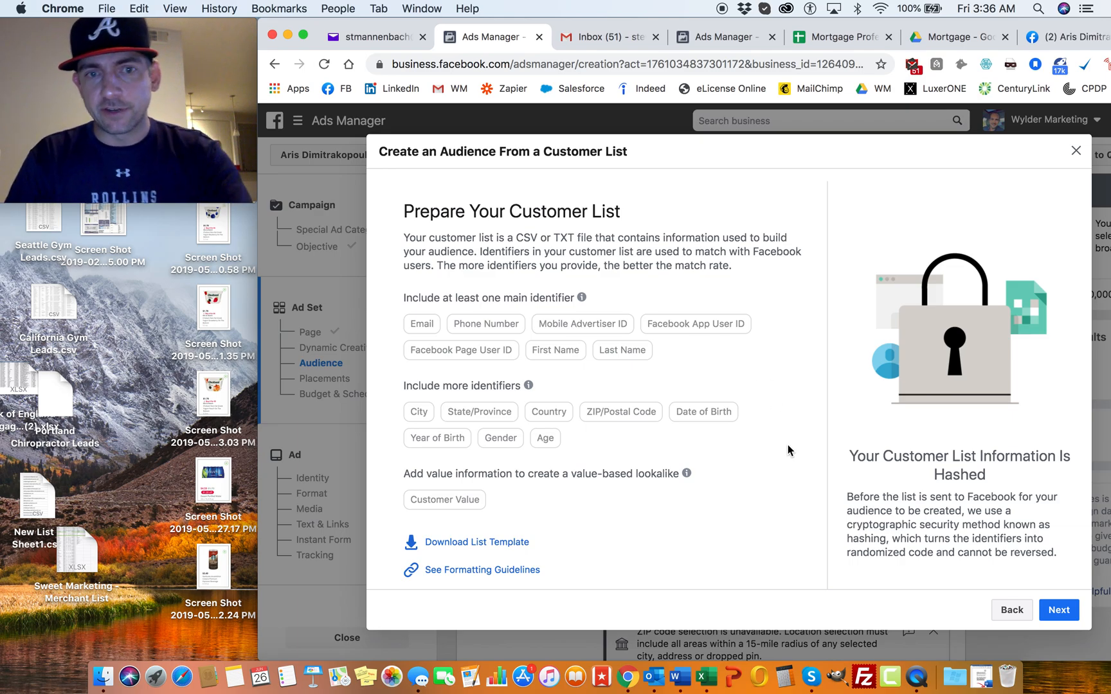
{"action": "left_click", "coordinate": [1058, 605]}
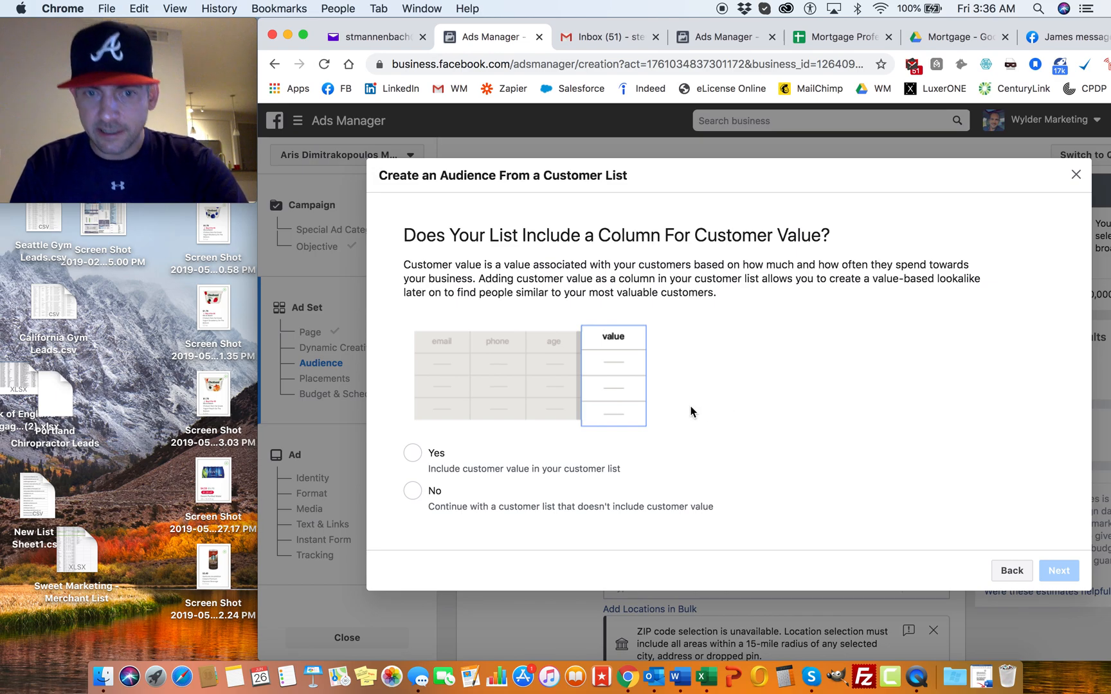
{"action": "left_click", "coordinate": [414, 491]}
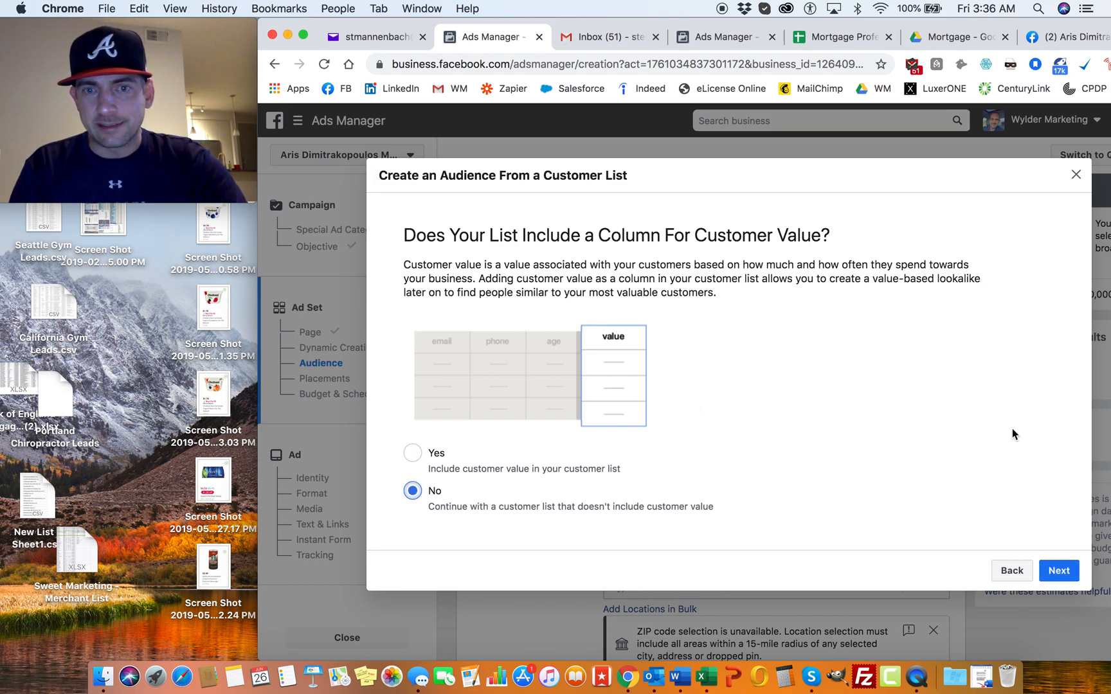
{"action": "left_click", "coordinate": [1062, 570]}
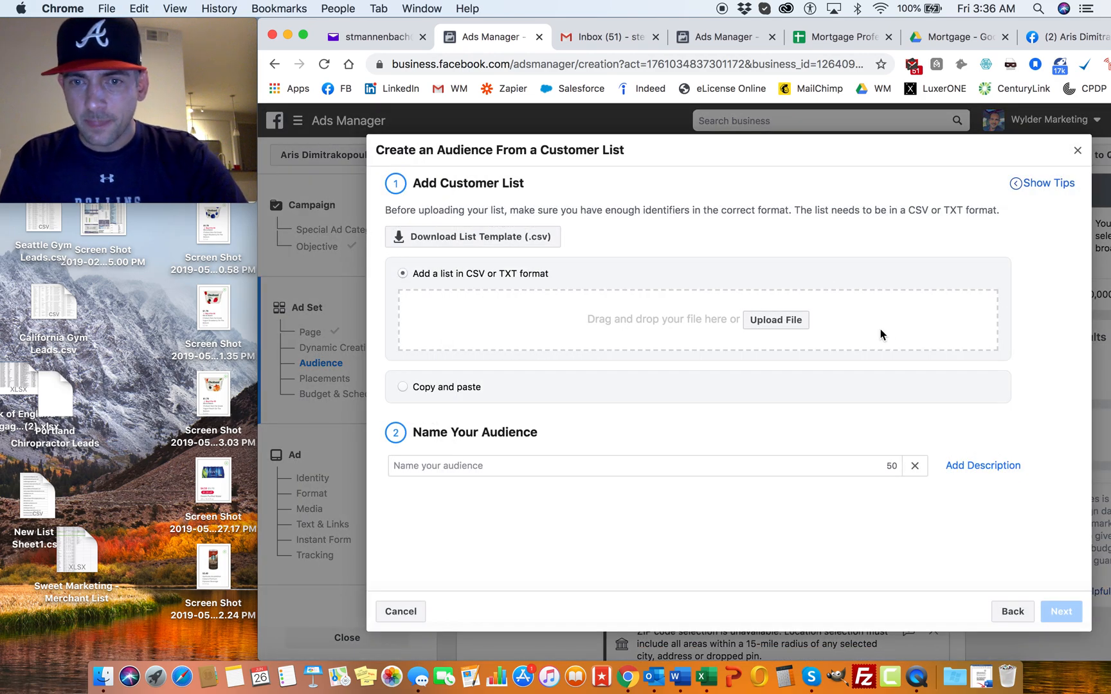
Step: Upload "Refinance Master List 6.26.20.csv" from the My Mortgage Lead Lists folder as the customer list and continue to identifier mapping
{"action": "left_click", "coordinate": [778, 319]}
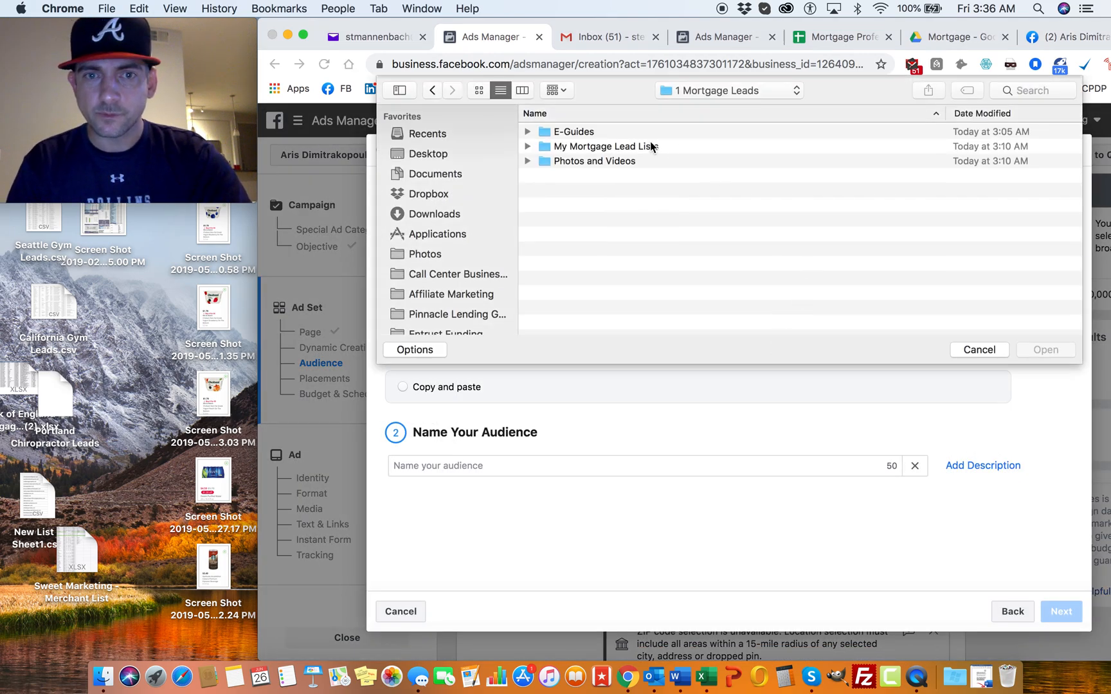
{"action": "left_click", "coordinate": [527, 146]}
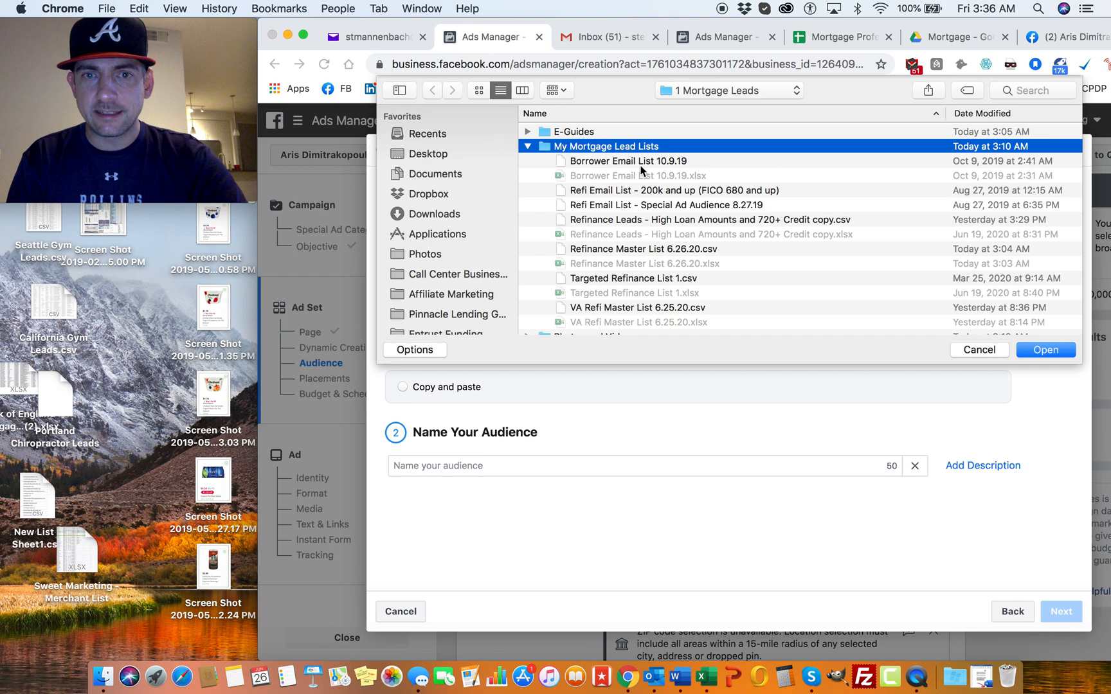
{"action": "scroll", "coordinate": [643, 193], "scroll_direction": "down", "scroll_amount": 1}
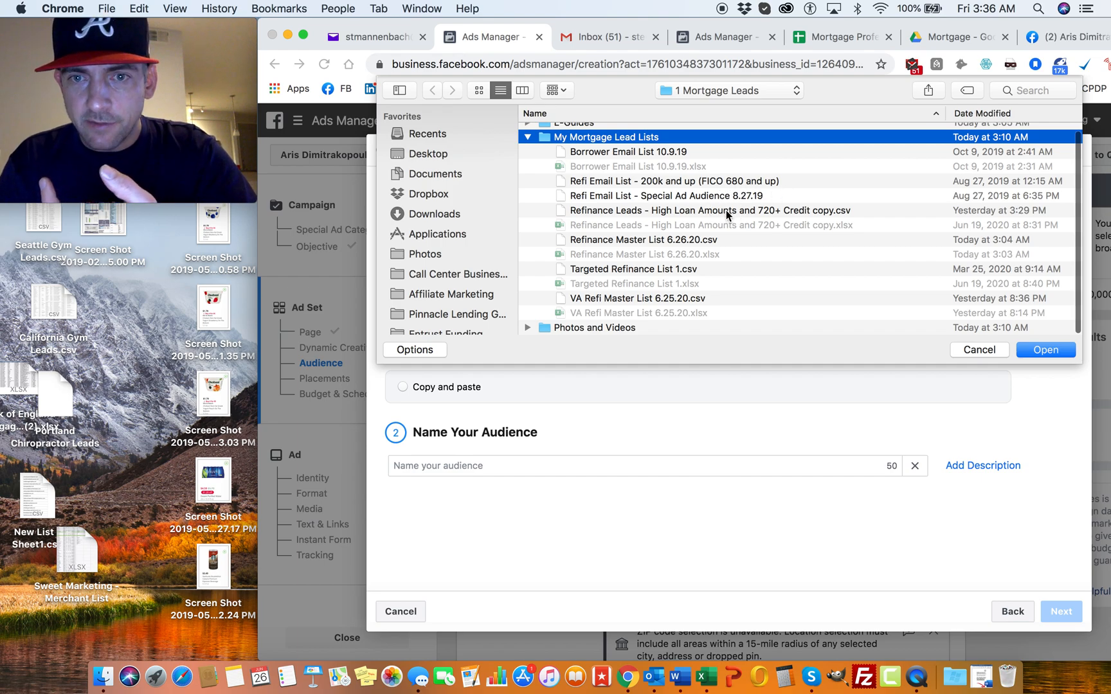
{"action": "left_click", "coordinate": [753, 211]}
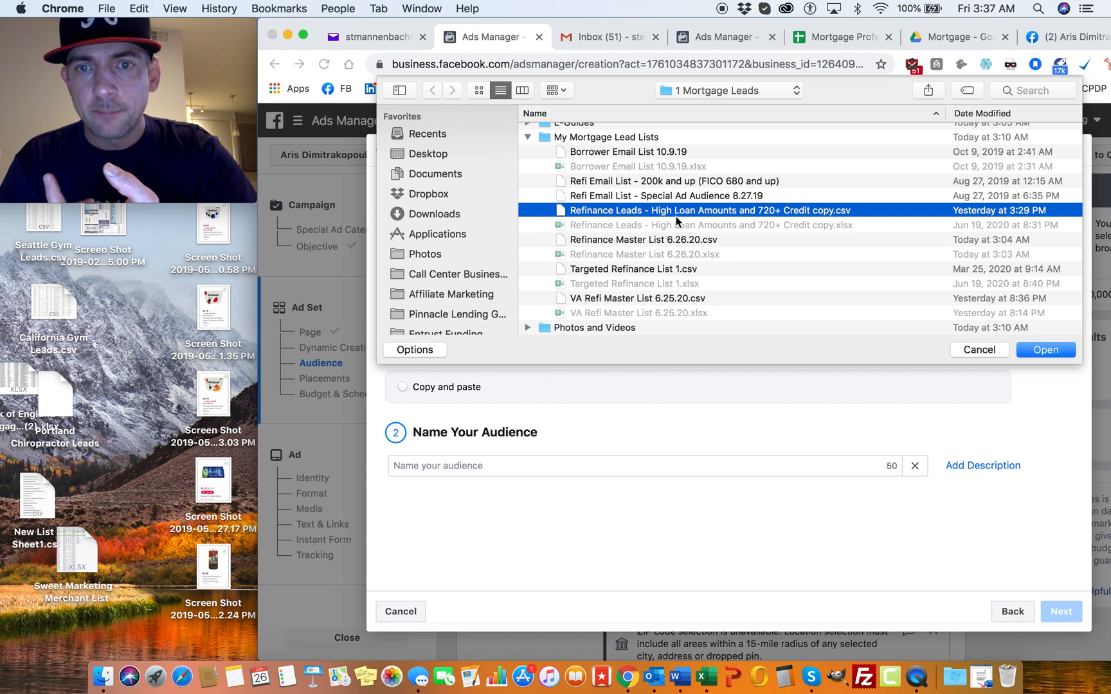
{"action": "left_click", "coordinate": [639, 239]}
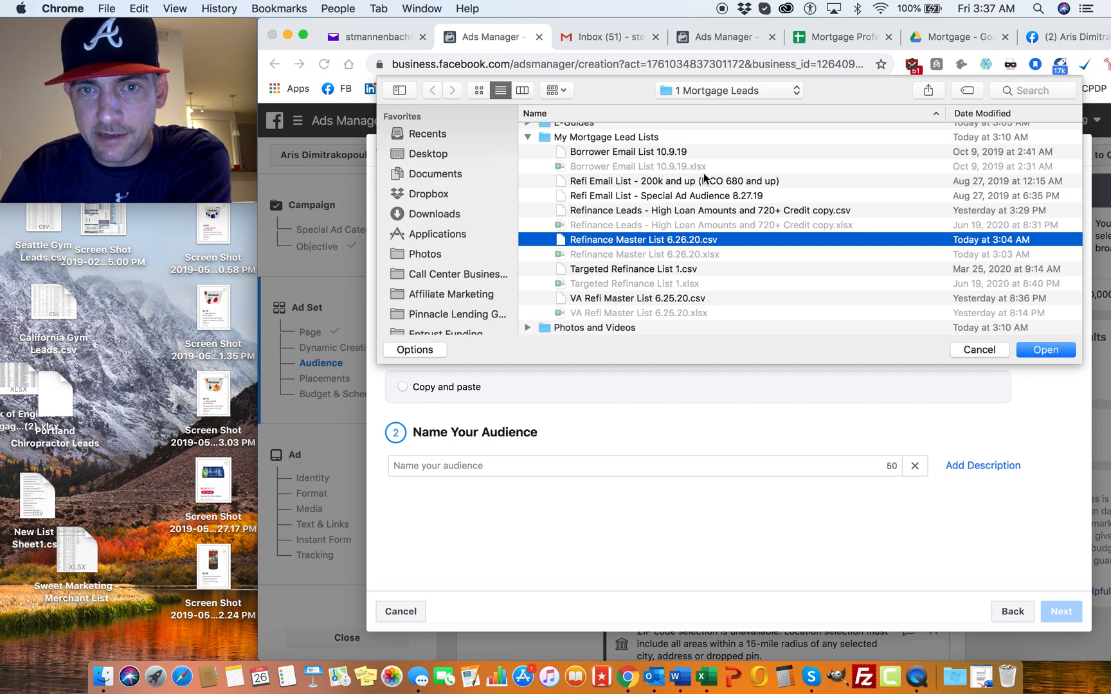
{"action": "double_click", "coordinate": [642, 239]}
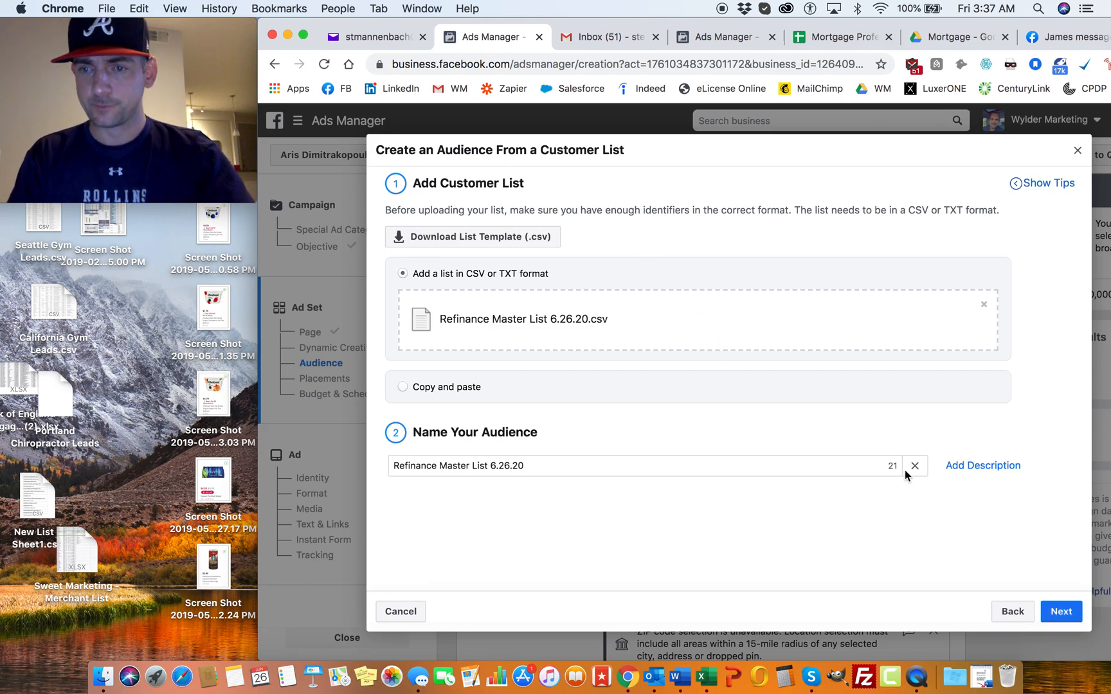
{"action": "left_click", "coordinate": [1070, 614]}
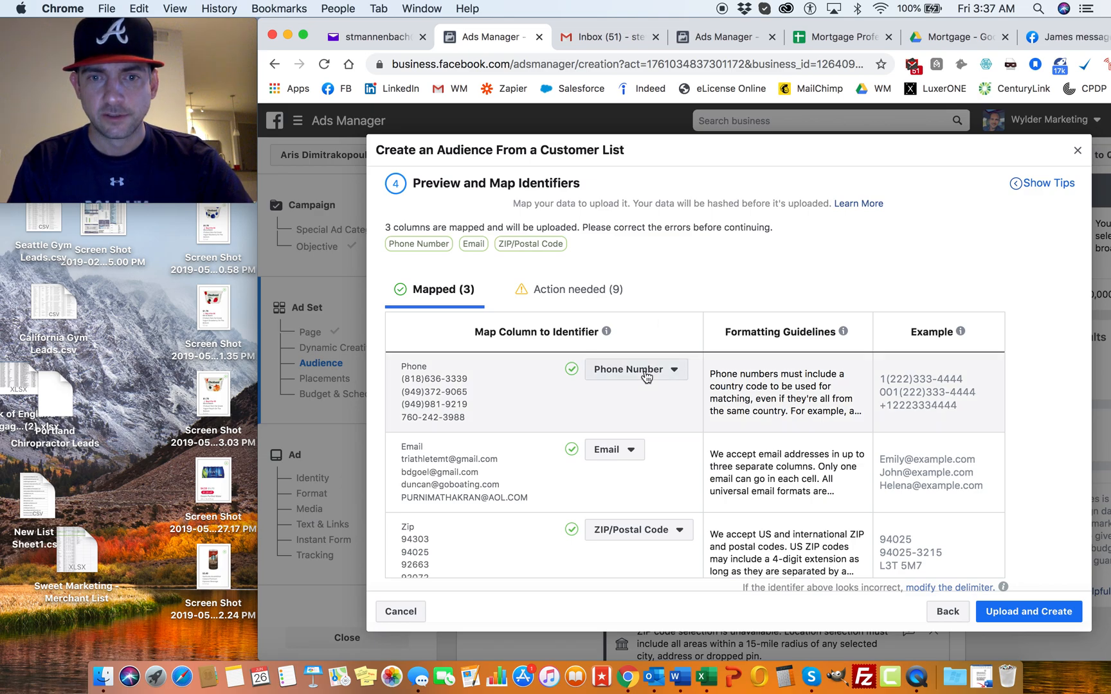
Step: Map the list's unmapped First Name and Last Name columns to the First Name and Last Name identifiers
{"action": "left_click", "coordinate": [590, 303]}
{"action": "left_click", "coordinate": [627, 373]}
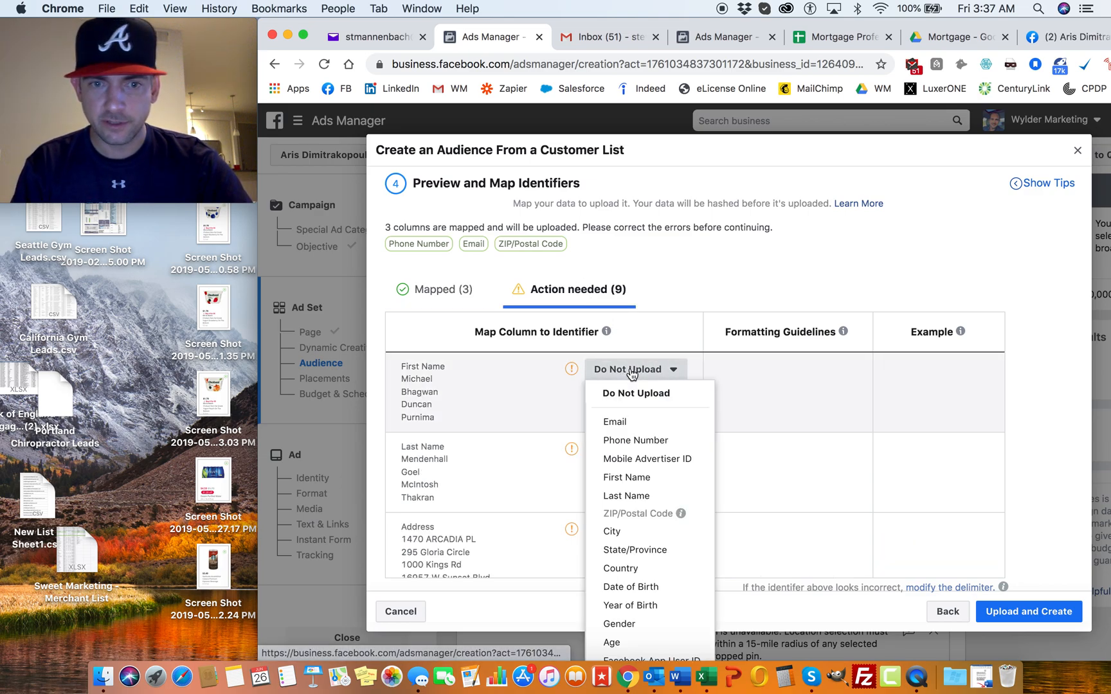
{"action": "left_click", "coordinate": [629, 478]}
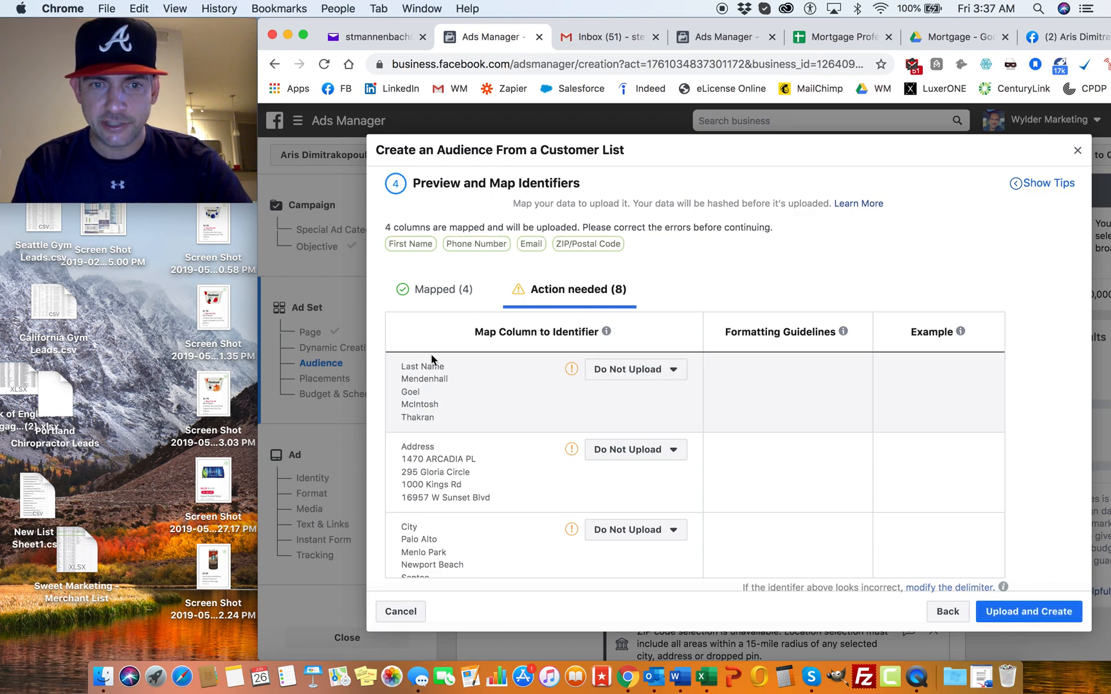
{"action": "left_click", "coordinate": [626, 369]}
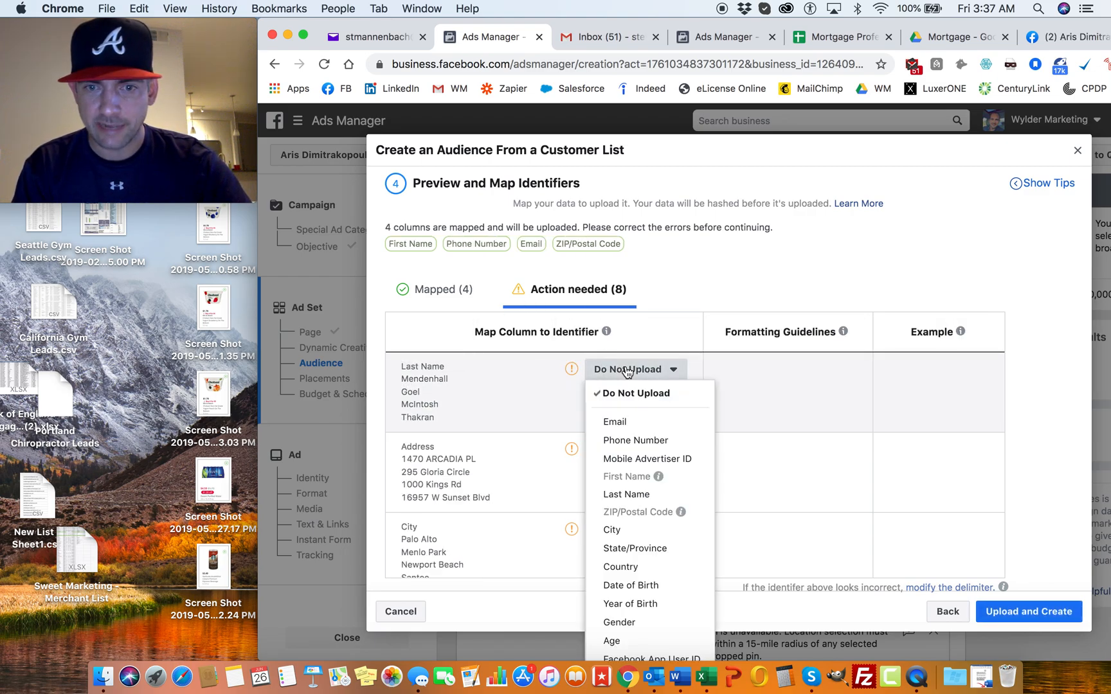
{"action": "left_click", "coordinate": [634, 495]}
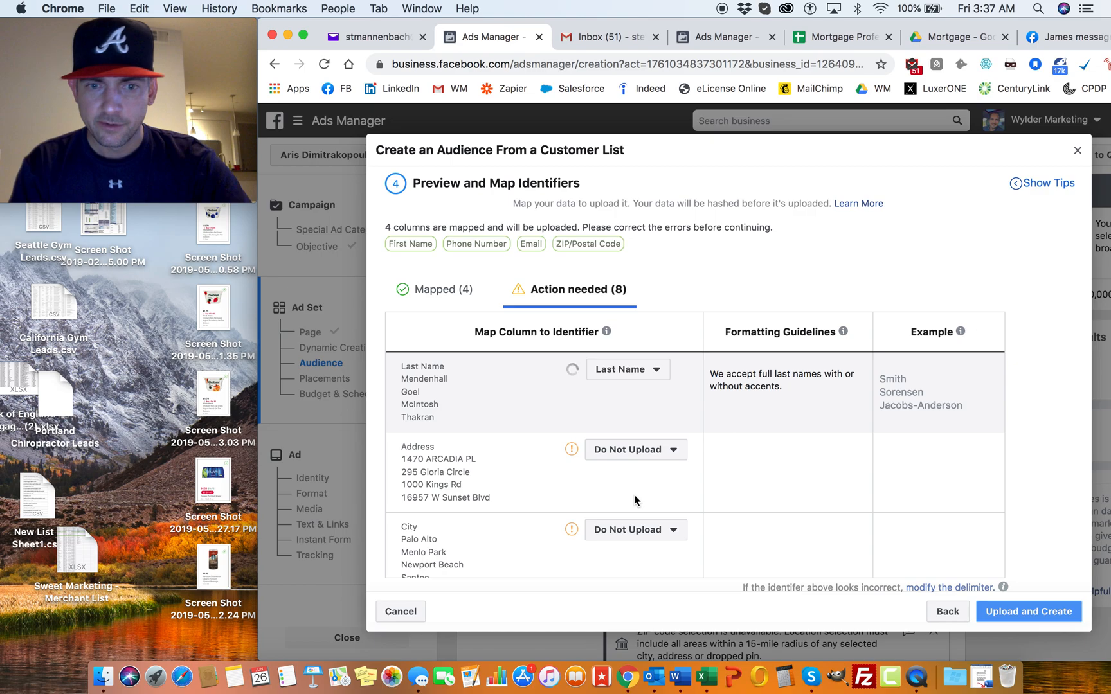
Step: Map the customer list's City column to the City identifier
{"action": "scroll", "coordinate": [635, 395], "scroll_direction": "down", "scroll_amount": 1}
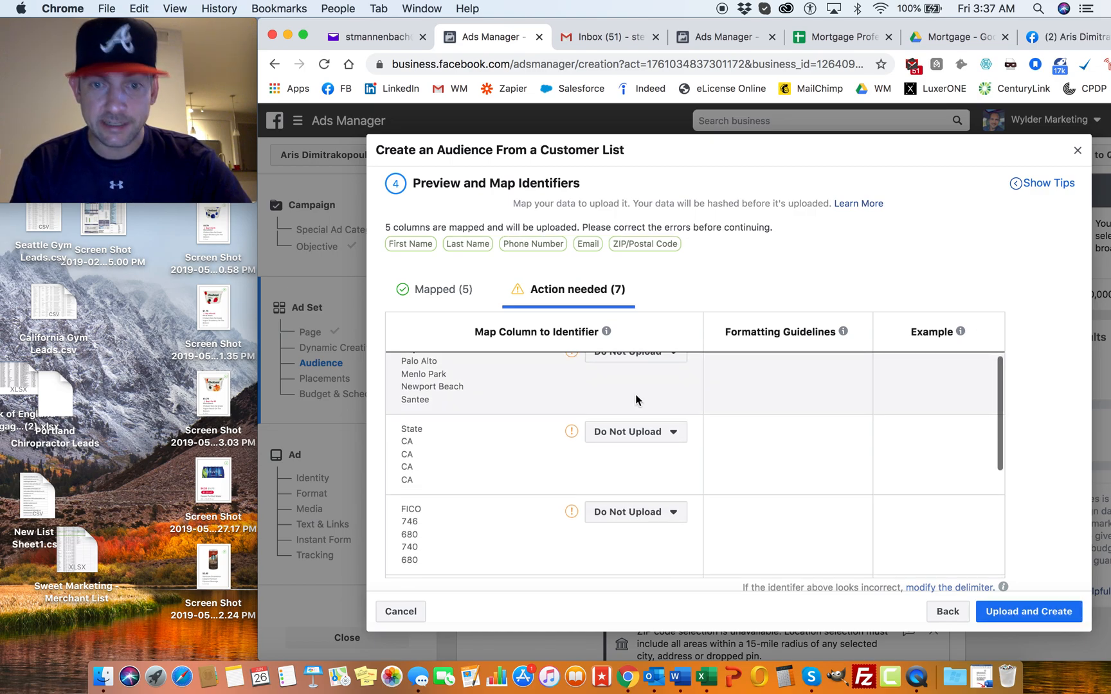
{"action": "scroll", "coordinate": [635, 394], "scroll_direction": "up", "scroll_amount": 2}
{"action": "left_click", "coordinate": [636, 385]}
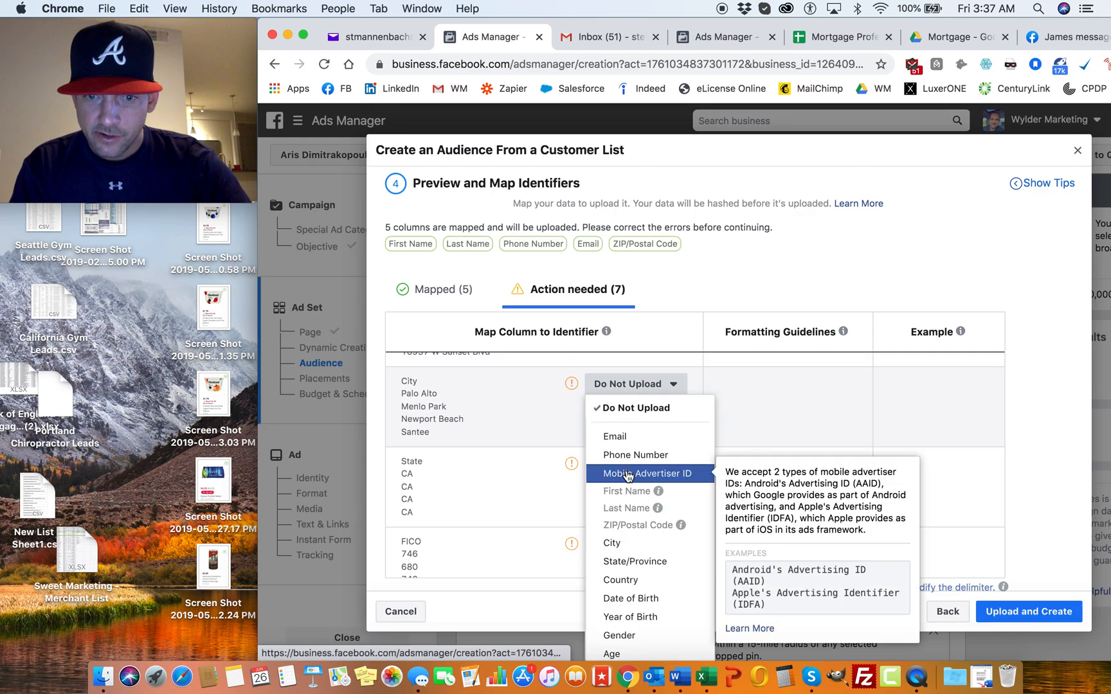
{"action": "left_click", "coordinate": [616, 544]}
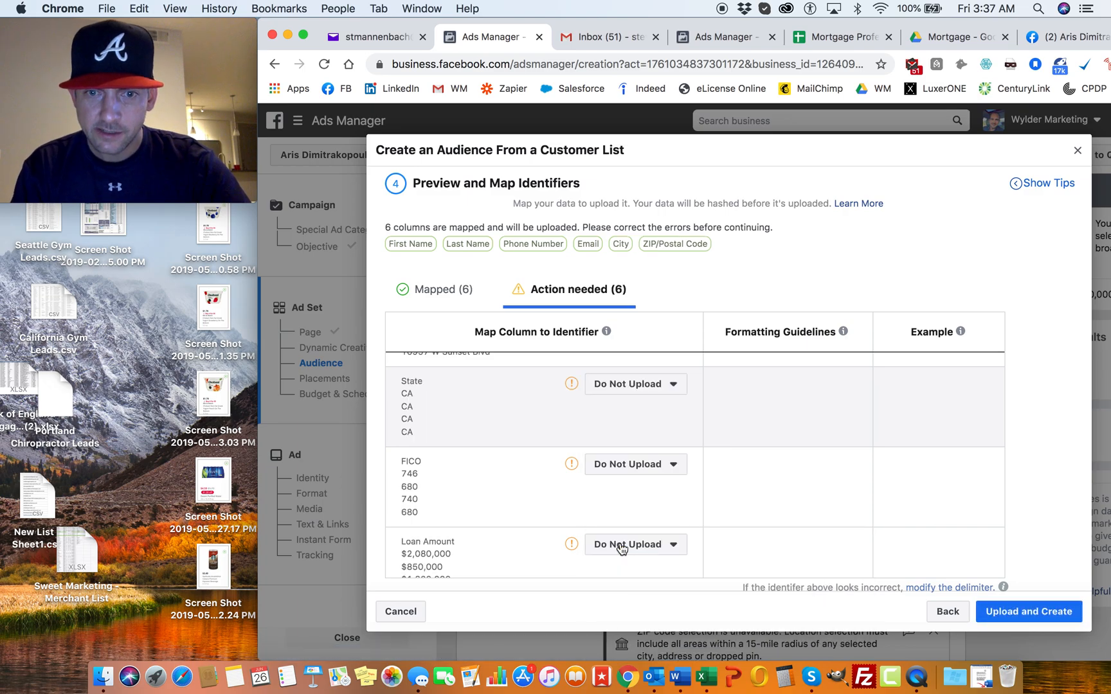
Step: Map the State column to the State/Province identifier, upload the customer list and finish creating the custom audience
{"action": "left_click", "coordinate": [636, 385]}
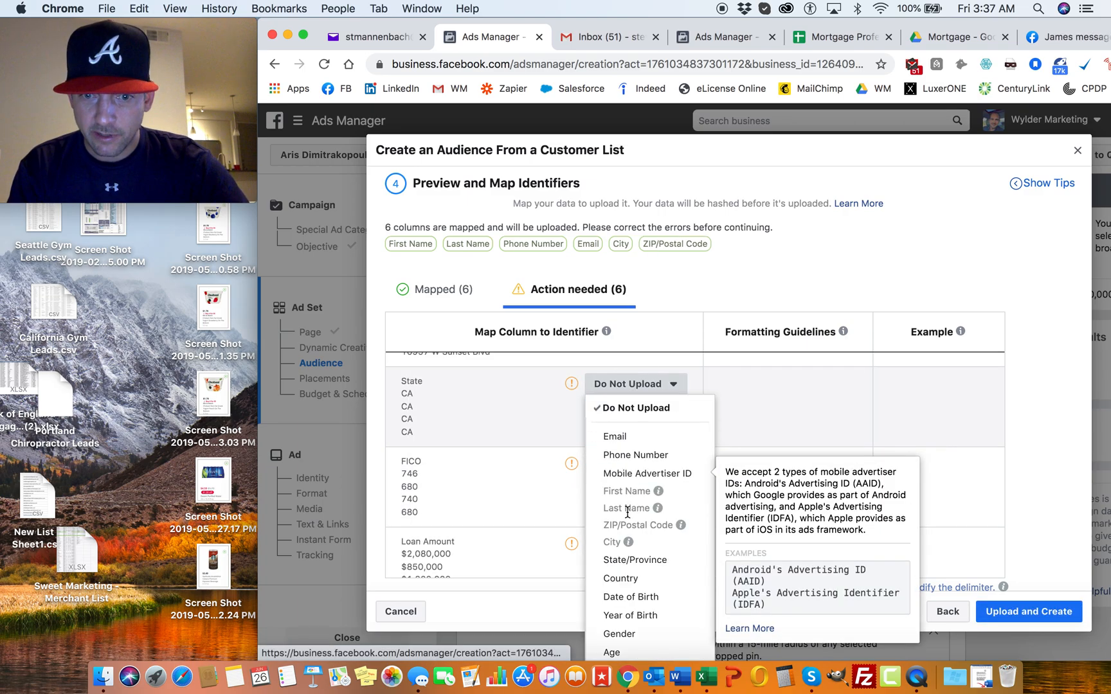
{"action": "left_click", "coordinate": [624, 559]}
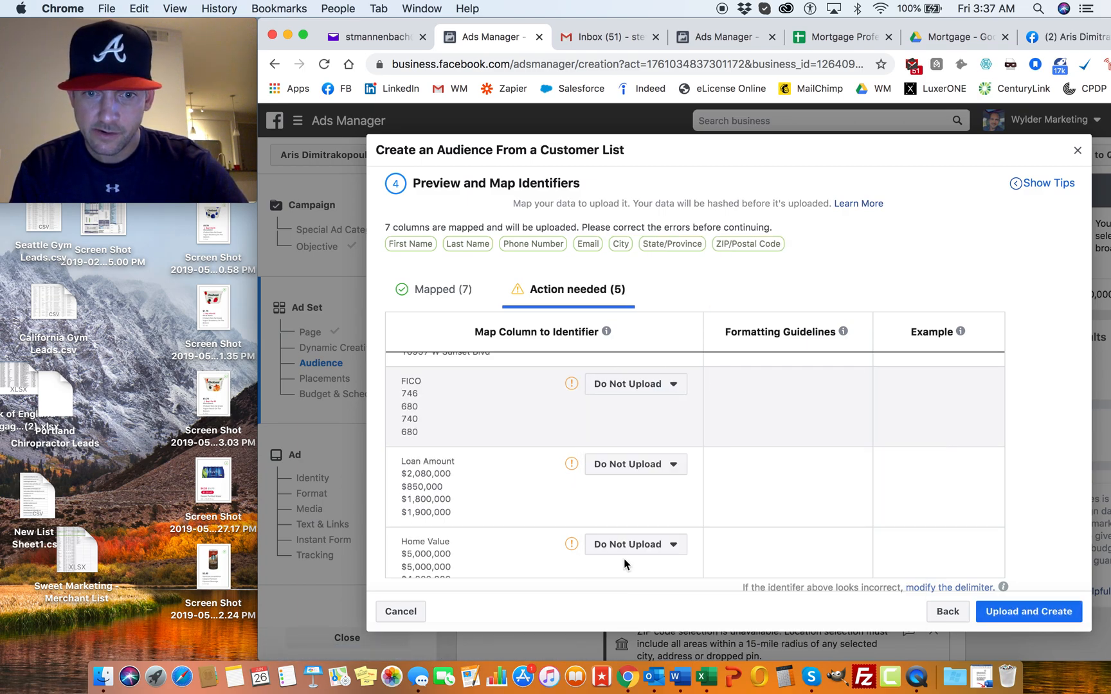
{"action": "scroll", "coordinate": [548, 422], "scroll_direction": "down", "scroll_amount": 2}
{"action": "scroll", "coordinate": [521, 454], "scroll_direction": "down", "scroll_amount": 3}
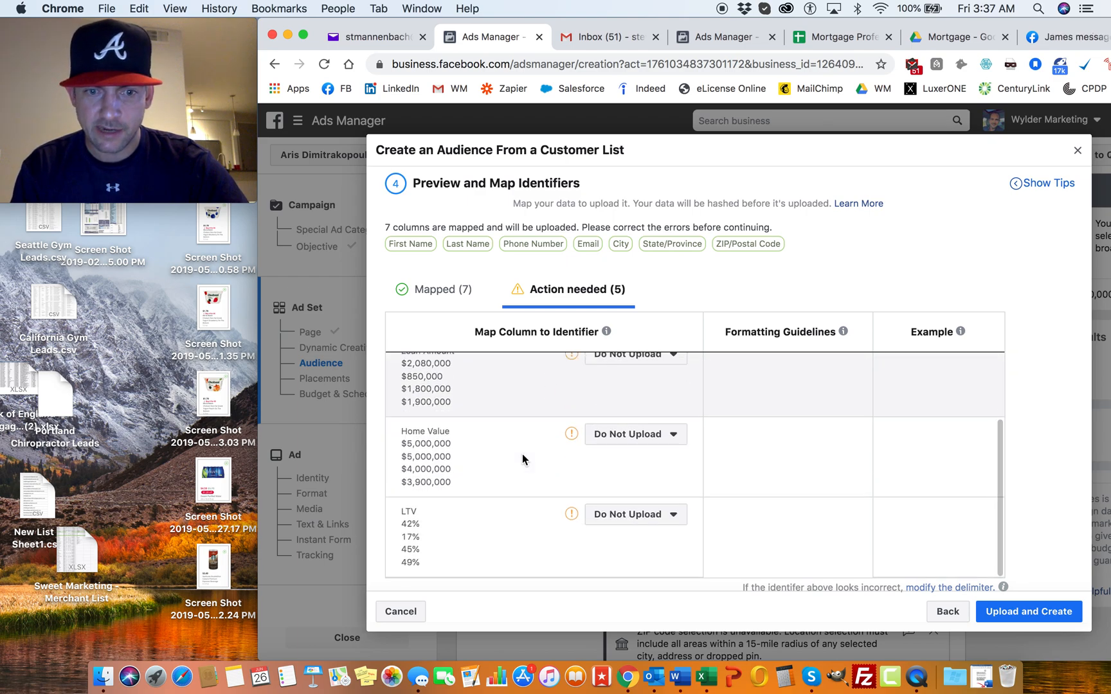
{"action": "scroll", "coordinate": [522, 454], "scroll_direction": "up", "scroll_amount": 4}
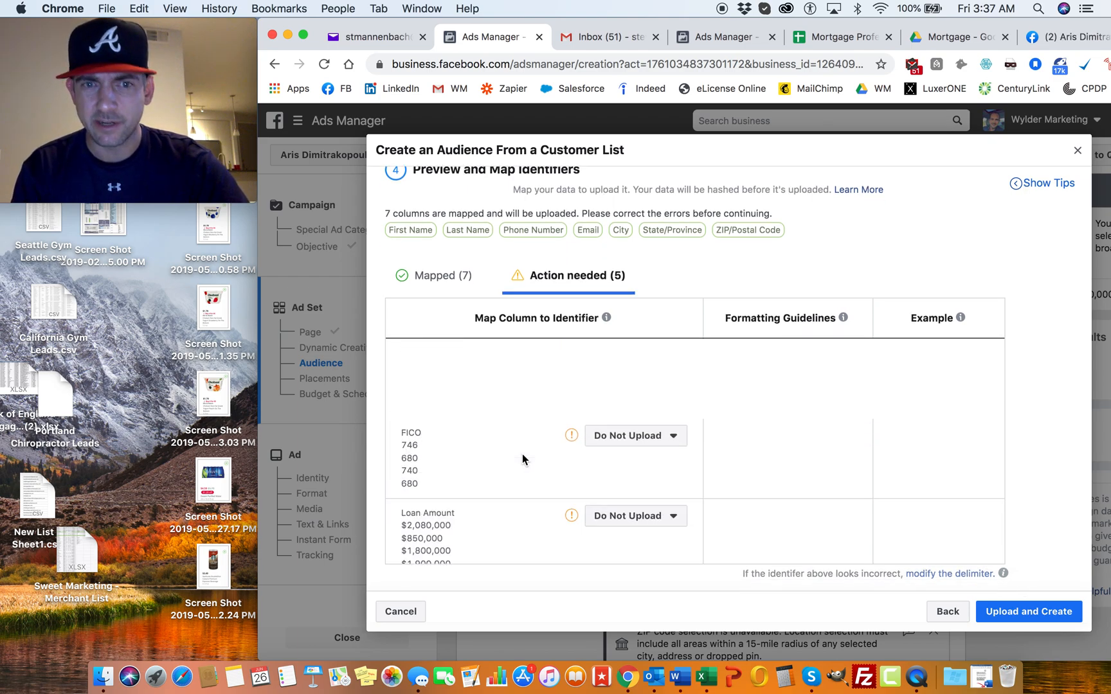
{"action": "left_click", "coordinate": [1048, 615]}
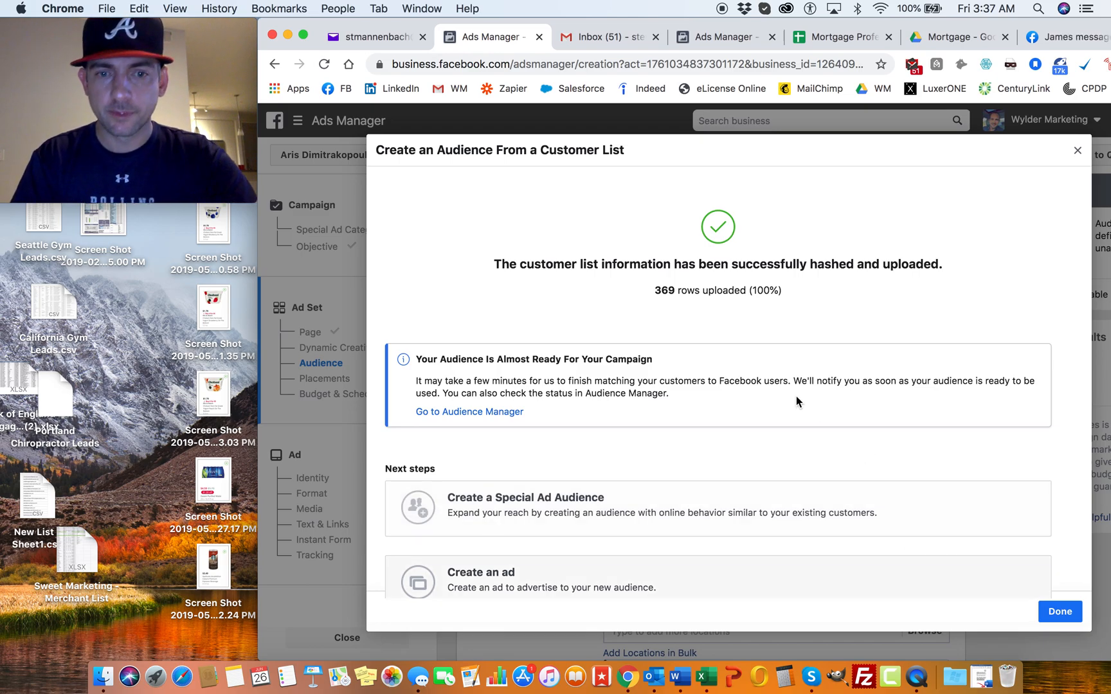
{"action": "left_click", "coordinate": [1060, 612]}
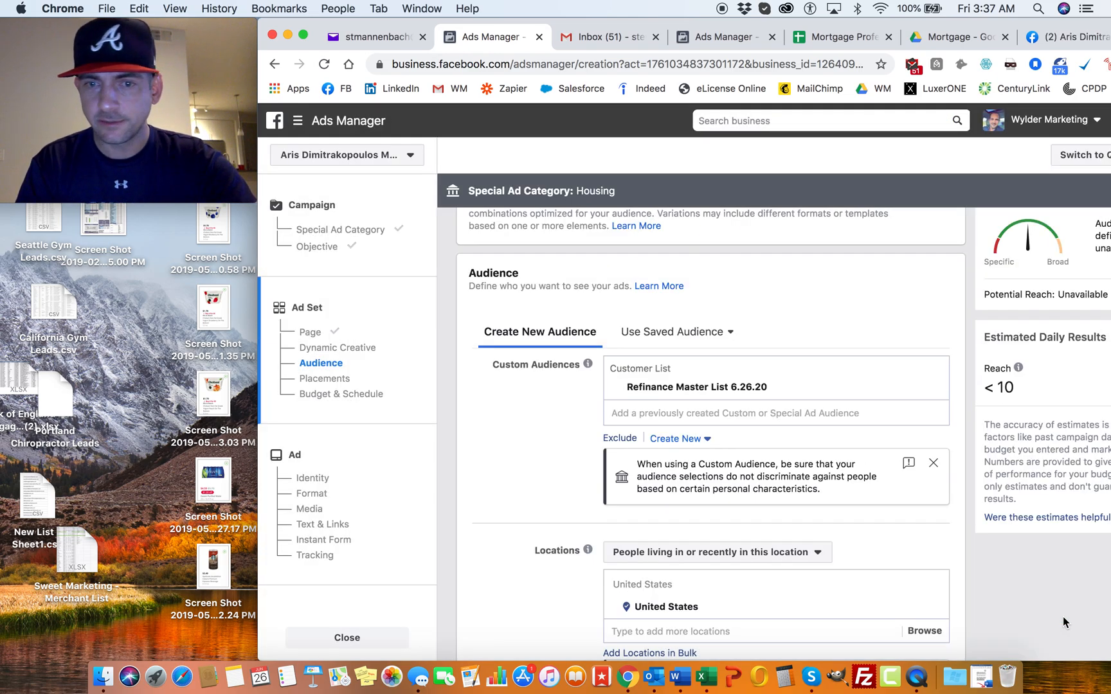
Step: Dismiss the custom audience notice and narrow the ad set's location from the United States to the state of Massachusetts
{"action": "left_click", "coordinate": [935, 462]}
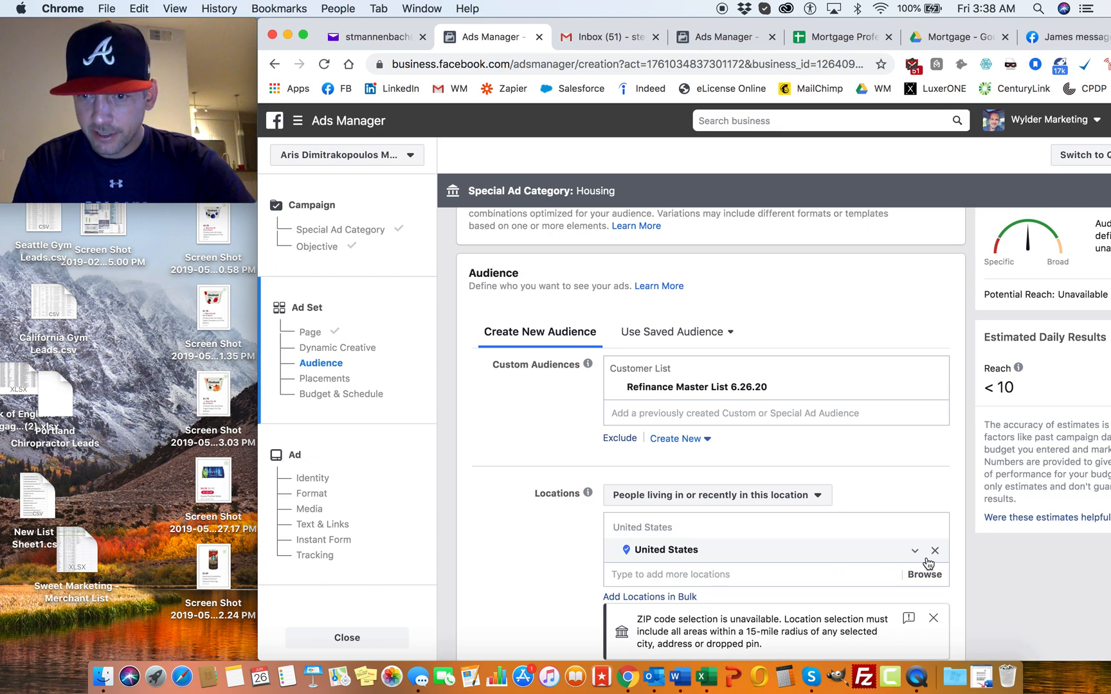
{"action": "left_click", "coordinate": [778, 572]}
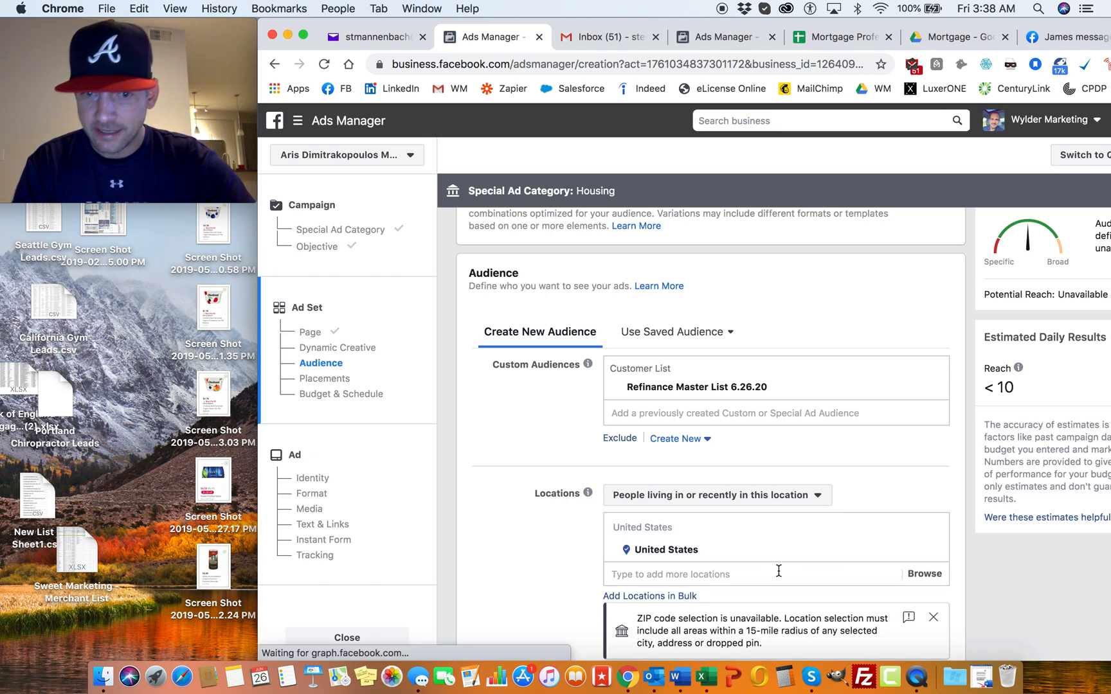
{"action": "type", "text": "Massaschu"}
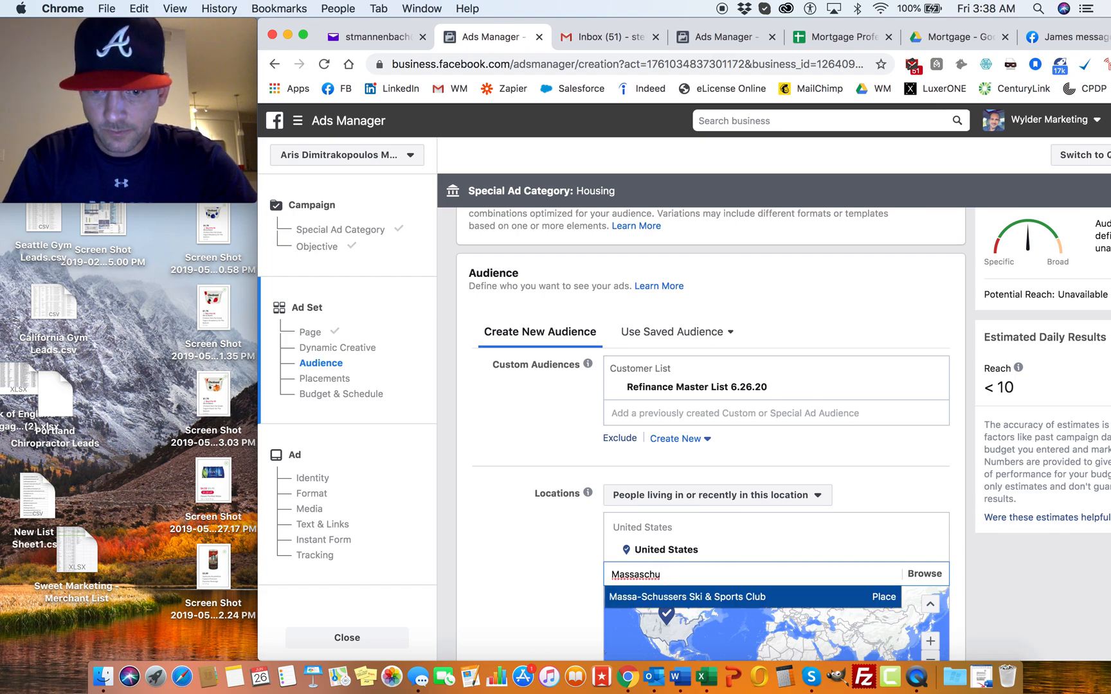
{"action": "type", "text": "se"}
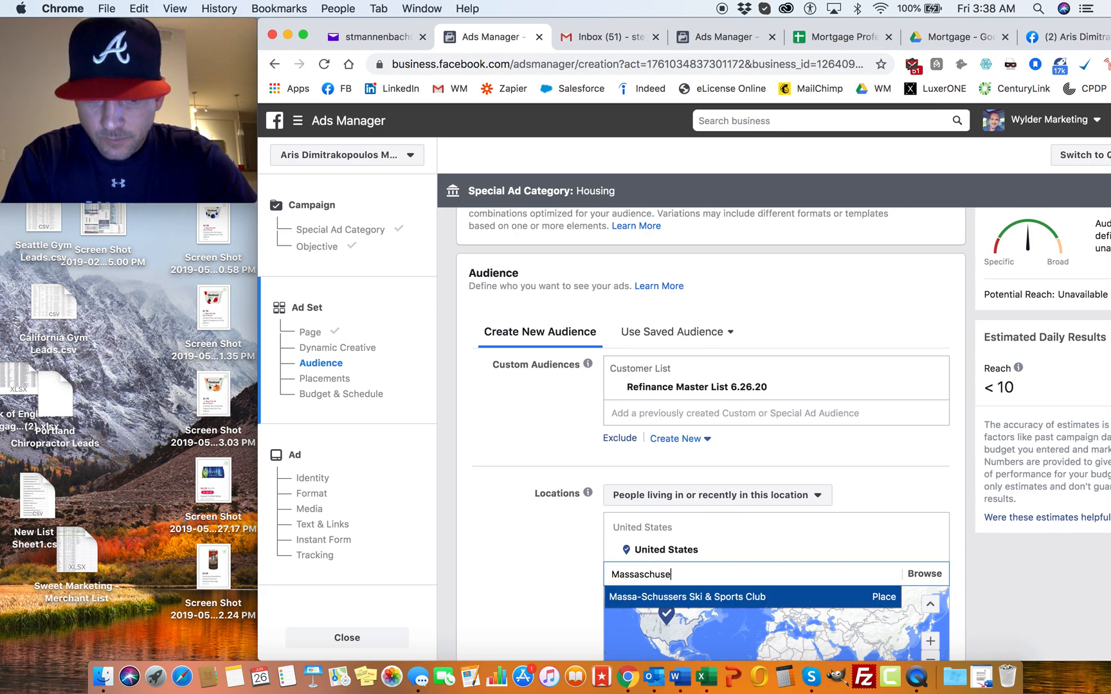
{"action": "type", "text": "tts"}
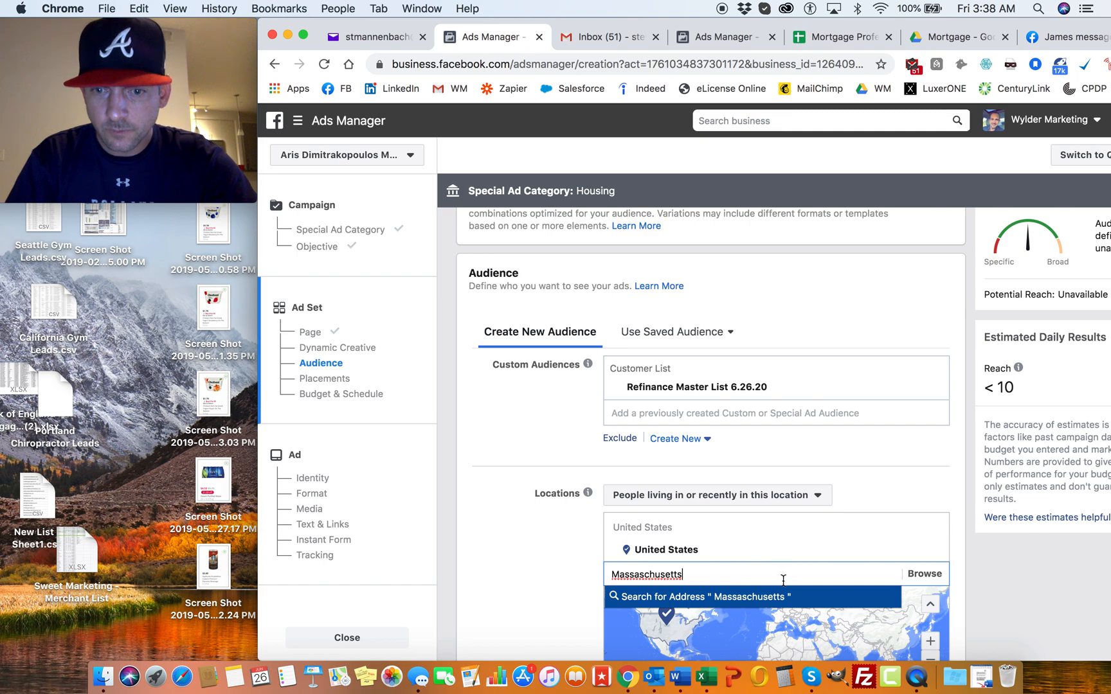
{"action": "double_click", "coordinate": [646, 577]}
{"action": "key", "text": "BackSpace"}
{"action": "type", "text": "Massachus"}
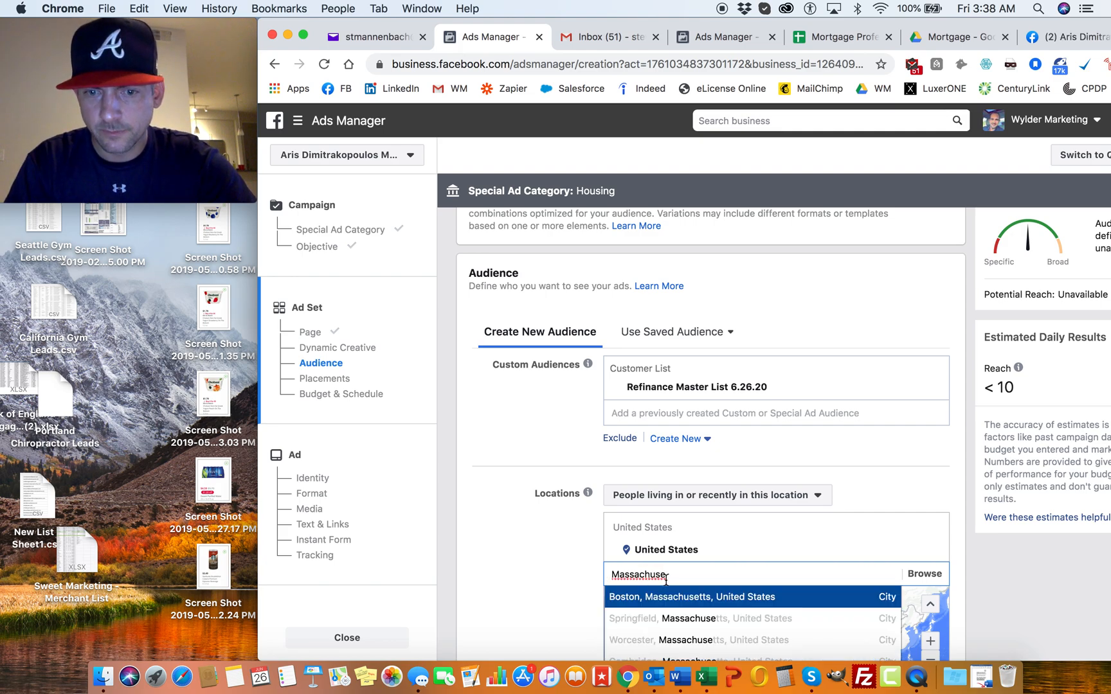
{"action": "scroll", "coordinate": [586, 531], "scroll_direction": "down", "scroll_amount": 5}
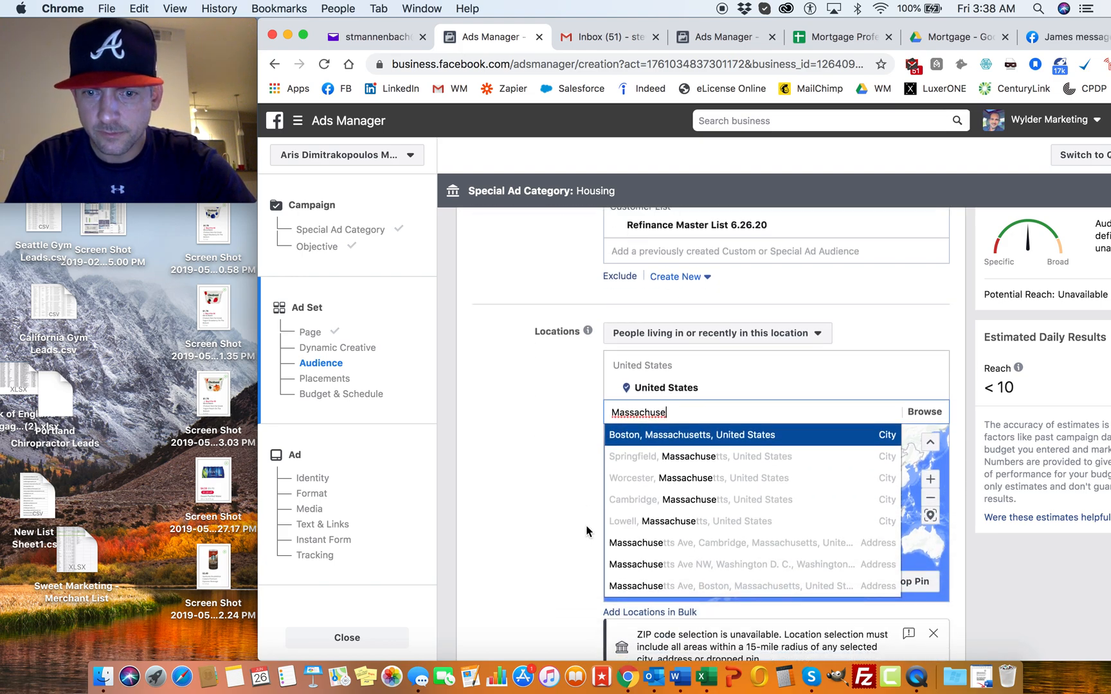
{"action": "type", "text": "ts"}
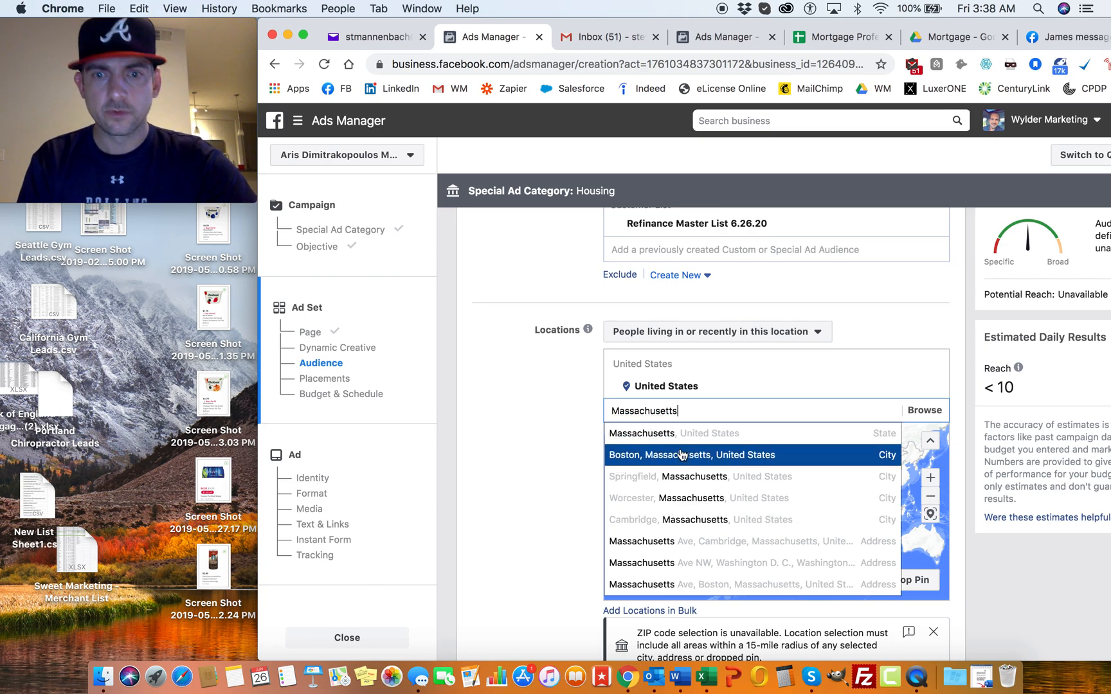
{"action": "left_click", "coordinate": [676, 435]}
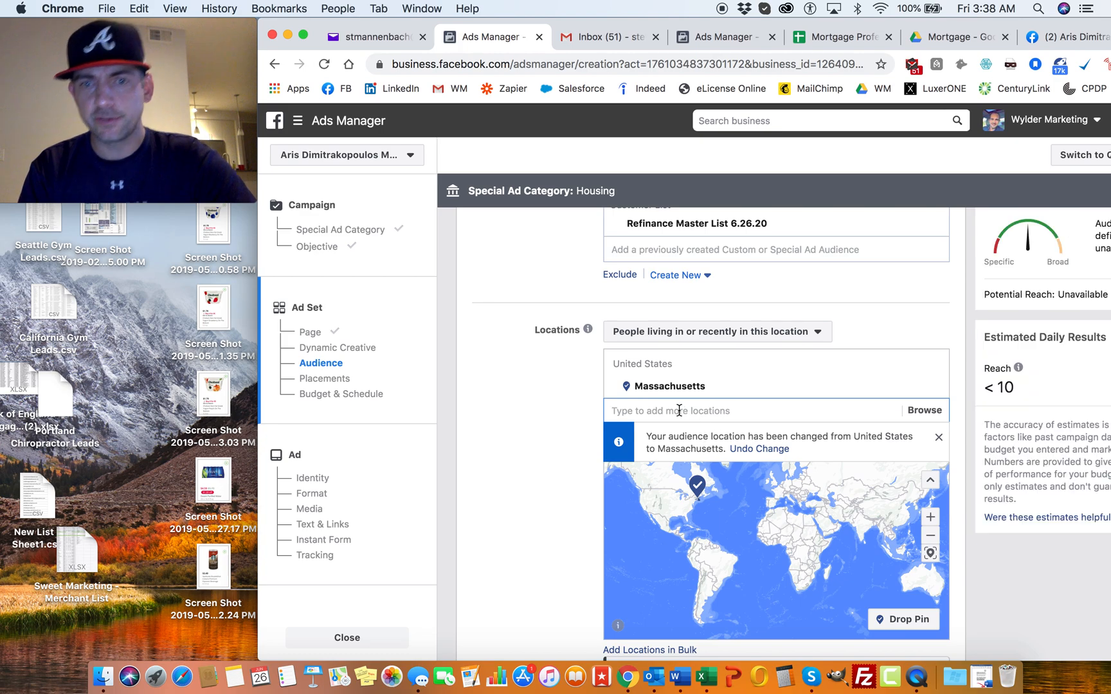
Step: Add the states of New Hampshire and Rhode Island to the audience locations
{"action": "type", "text": "New Hampshire"}
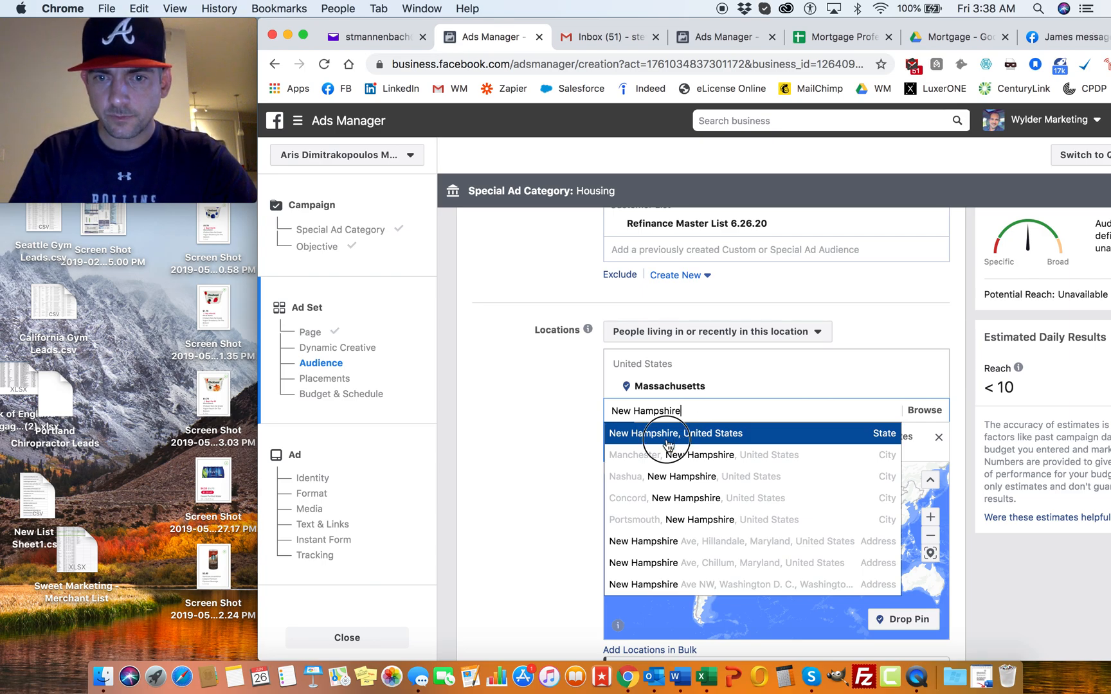
{"action": "left_click", "coordinate": [667, 436]}
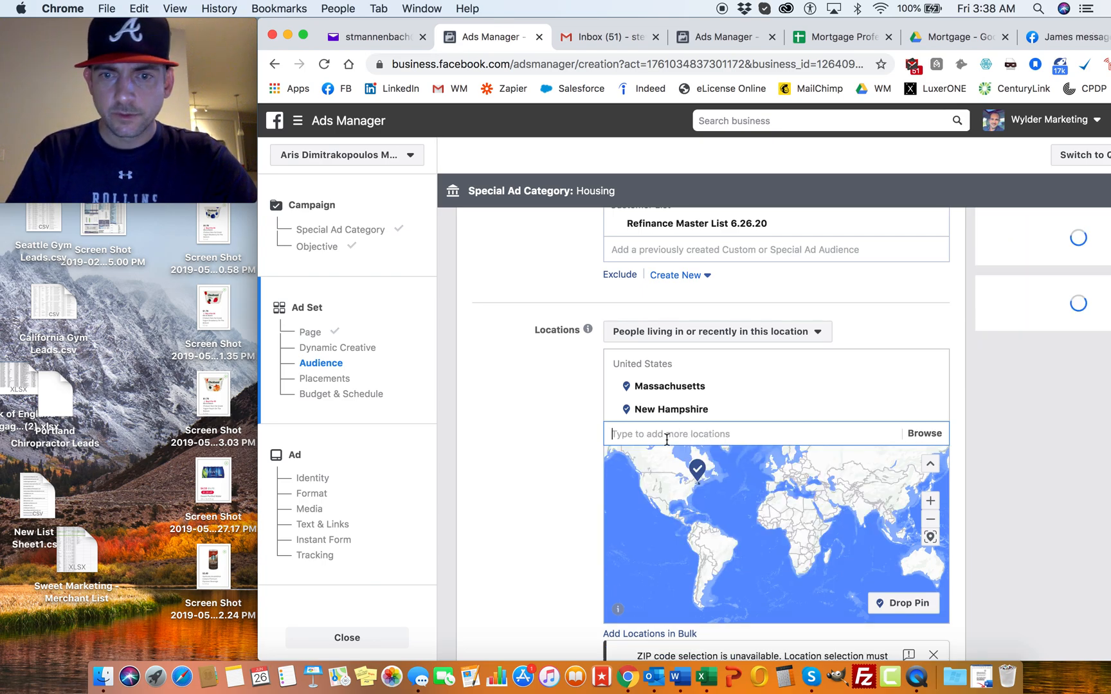
{"action": "type", "text": "Rhode Island"}
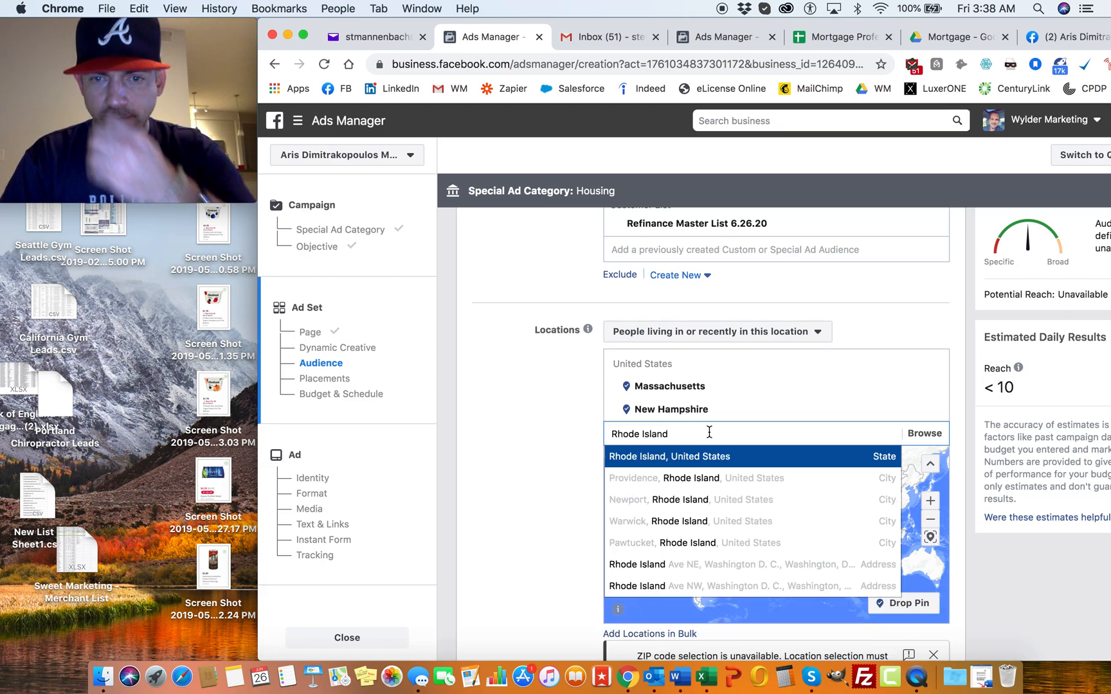
{"action": "left_click", "coordinate": [695, 458]}
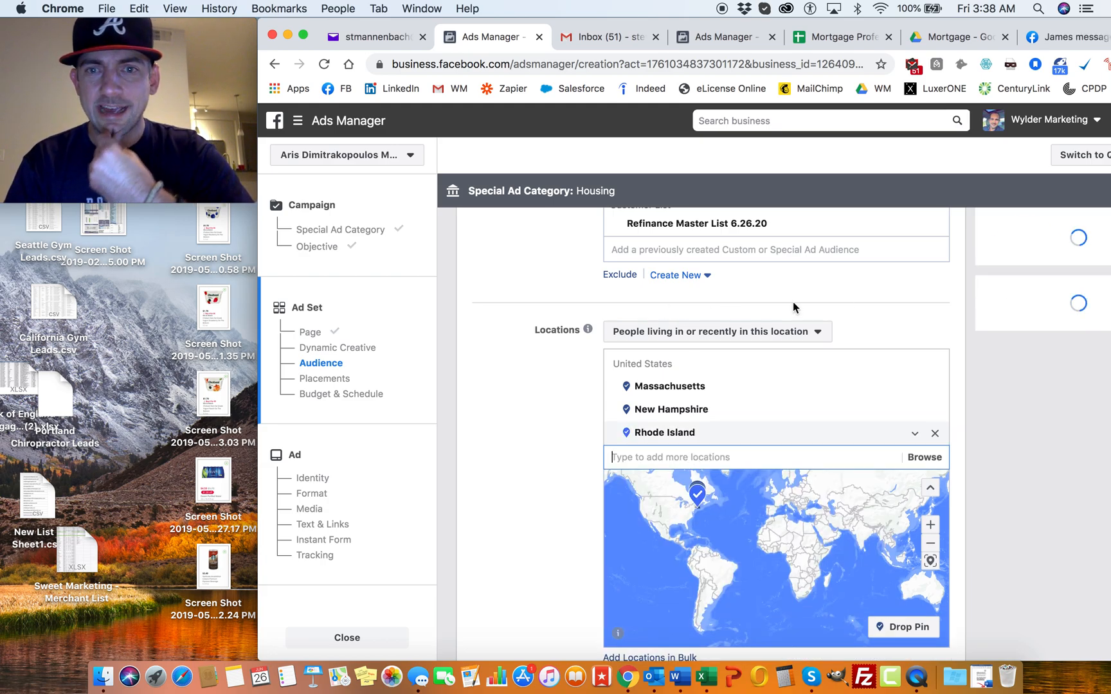
Step: Start a new Special Ad Audience with the custom audience "Refinance Master List 6.26.20" as its source
{"action": "scroll", "coordinate": [860, 295], "scroll_direction": "up", "scroll_amount": 1}
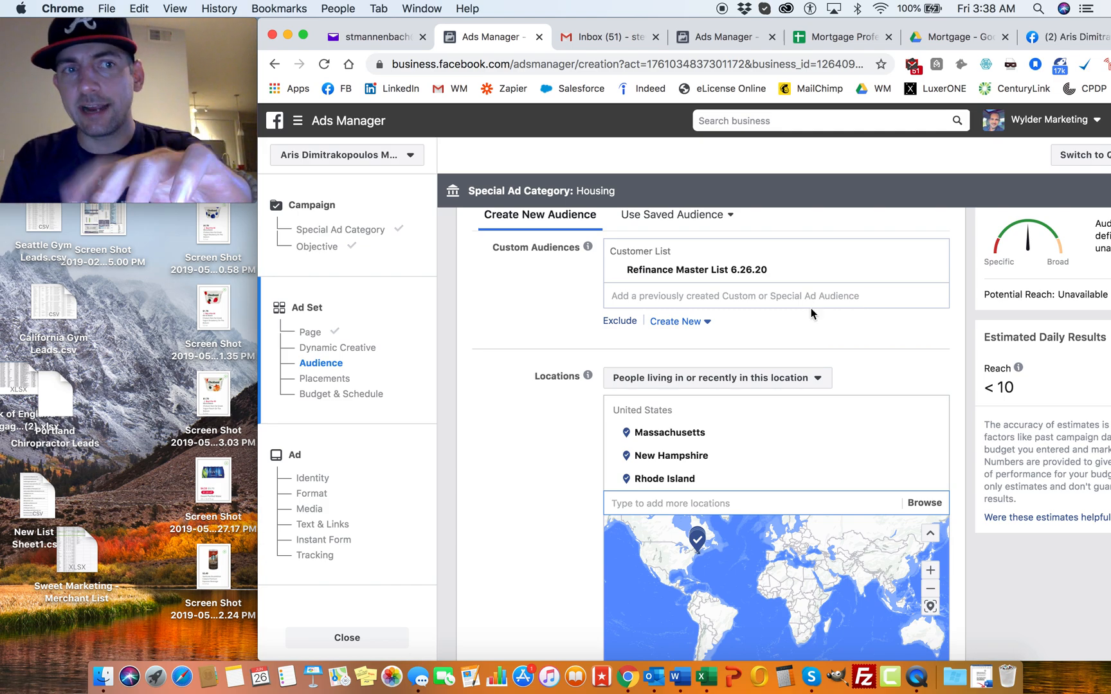
{"action": "left_click", "coordinate": [706, 323]}
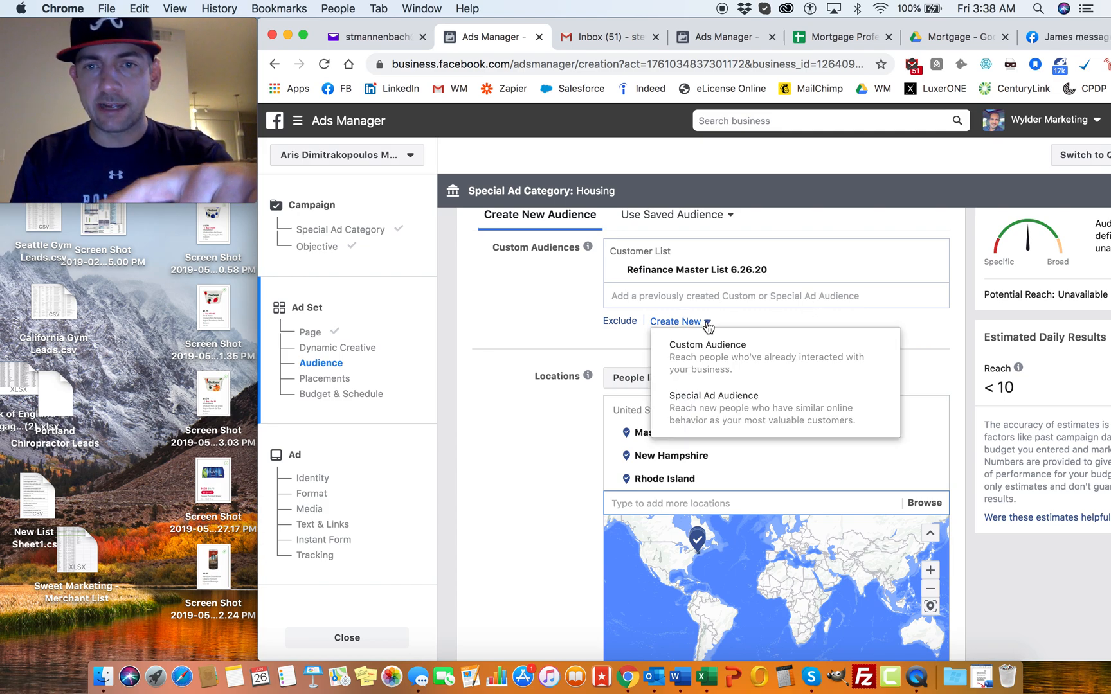
{"action": "left_click", "coordinate": [711, 406]}
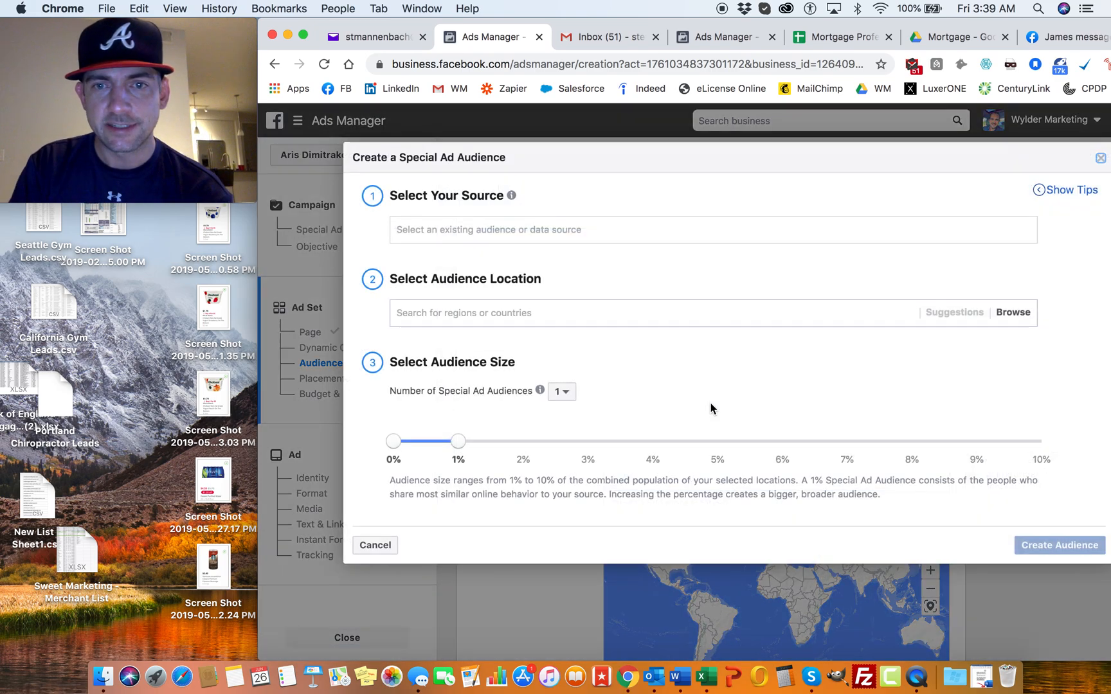
{"action": "left_click", "coordinate": [507, 229]}
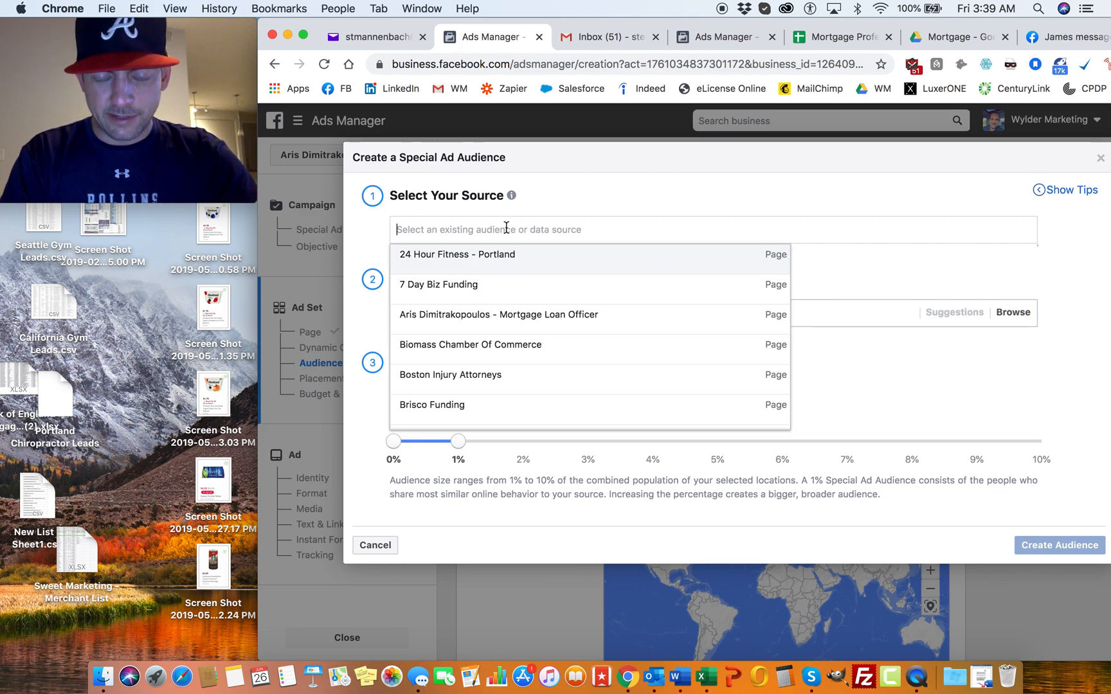
{"action": "type", "text": "refi ma"}
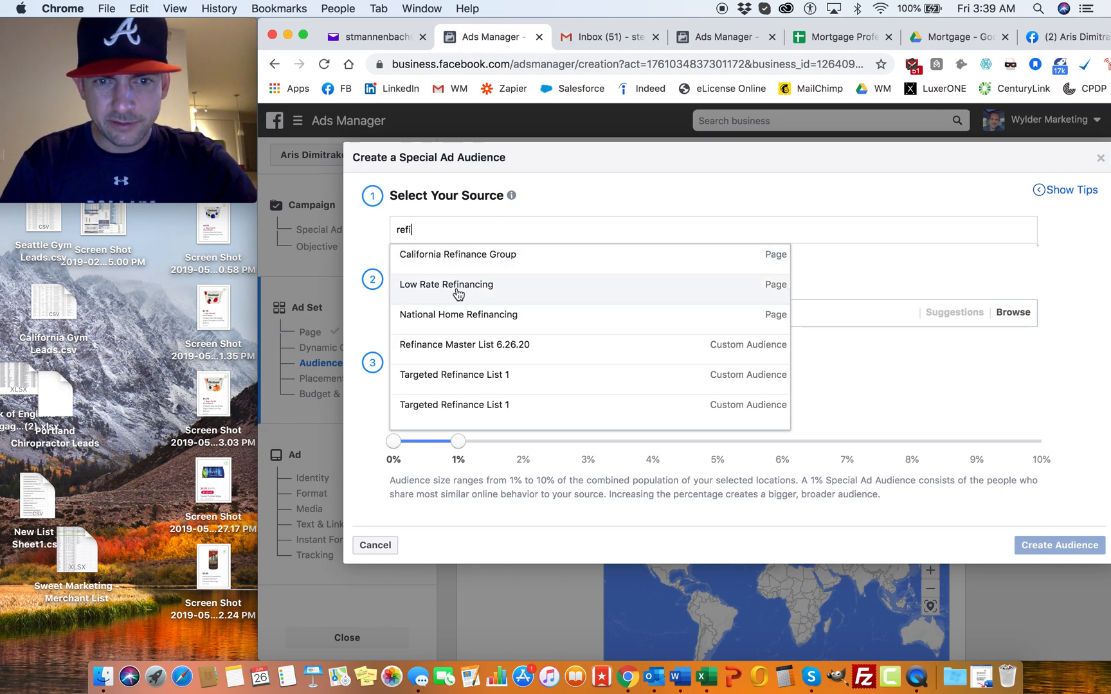
{"action": "left_click", "coordinate": [512, 346]}
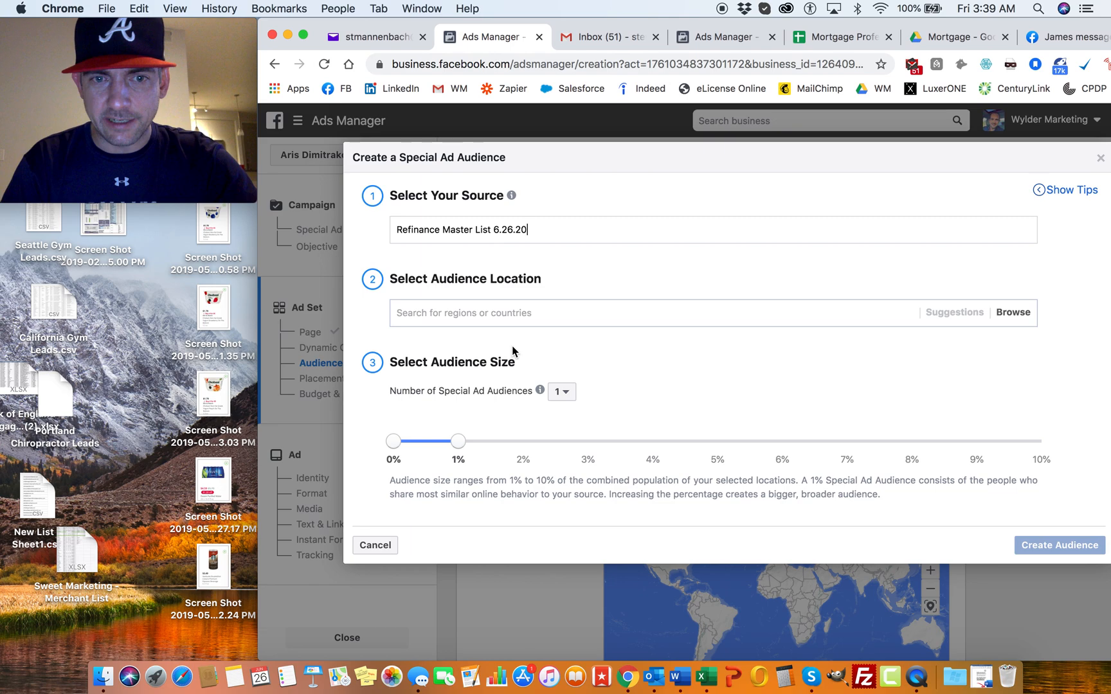
Step: Set the Special Ad Audience's location to the United States
{"action": "left_click", "coordinate": [490, 311]}
{"action": "type", "text": "United"}
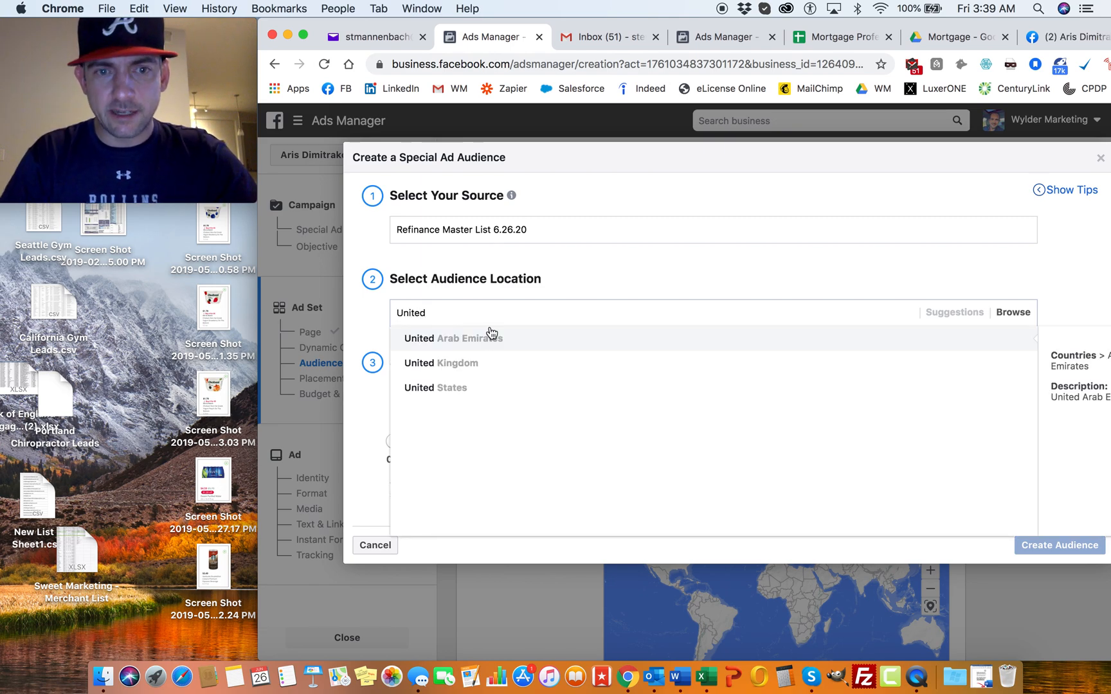
{"action": "left_click", "coordinate": [442, 389]}
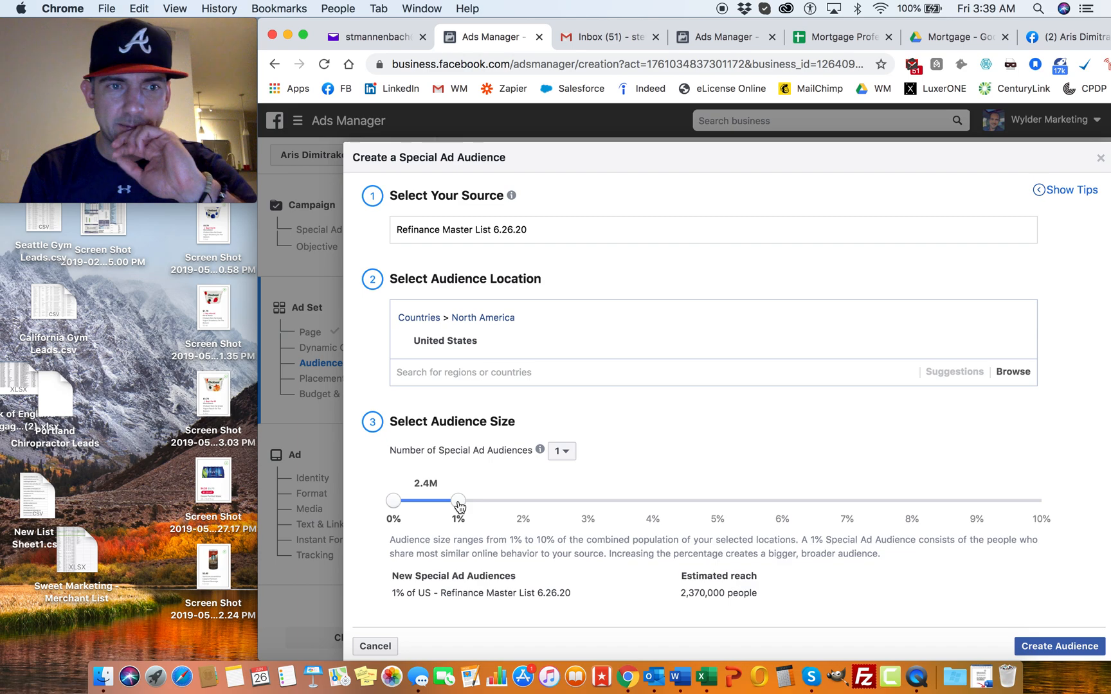
Step: Set the Special Ad Audience's size to 2% and create the audience
{"action": "left_click_drag", "start_coordinate": [461, 508], "coordinate": [724, 509]}
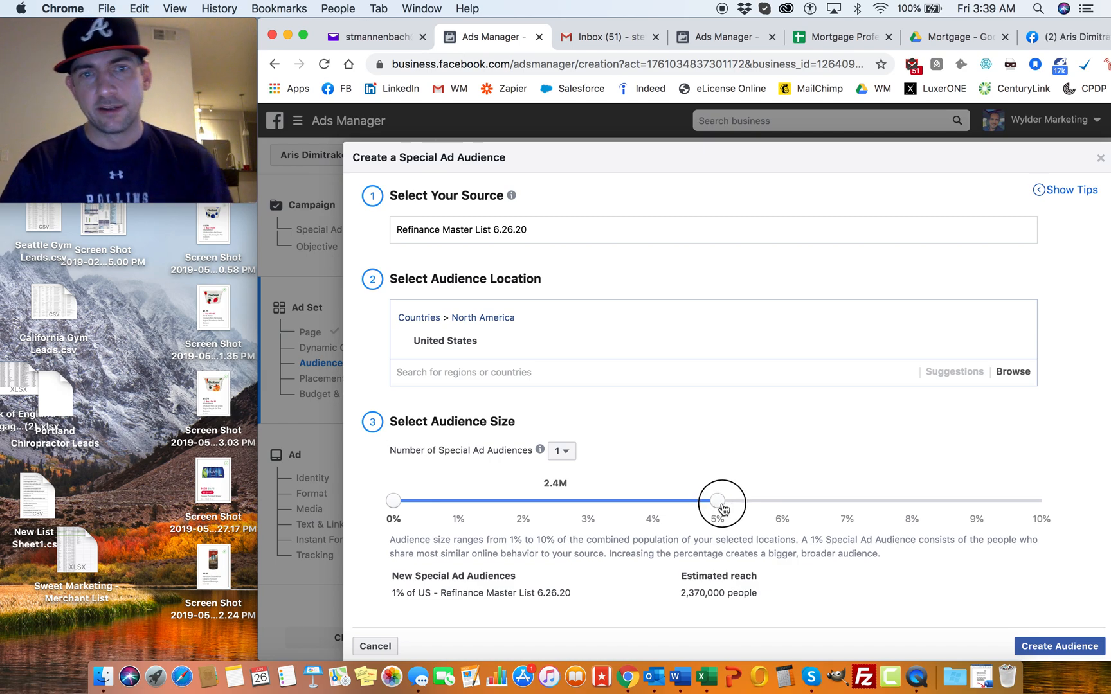
{"action": "left_click_drag", "start_coordinate": [724, 509], "coordinate": [476, 515]}
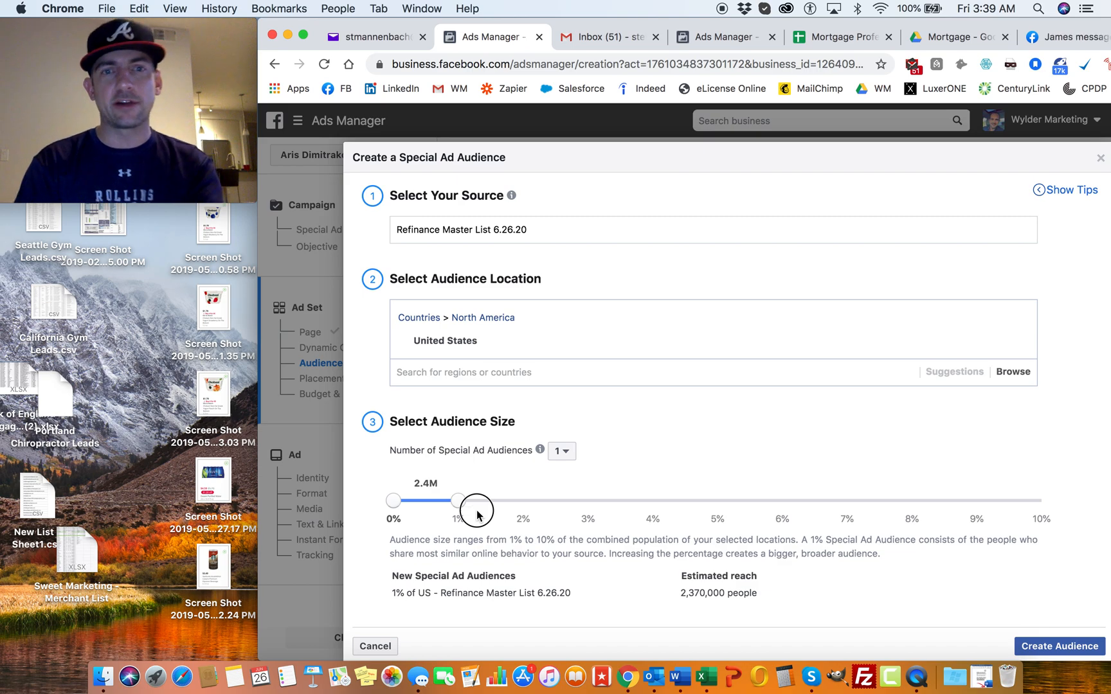
{"action": "left_click_drag", "start_coordinate": [461, 502], "coordinate": [516, 508]}
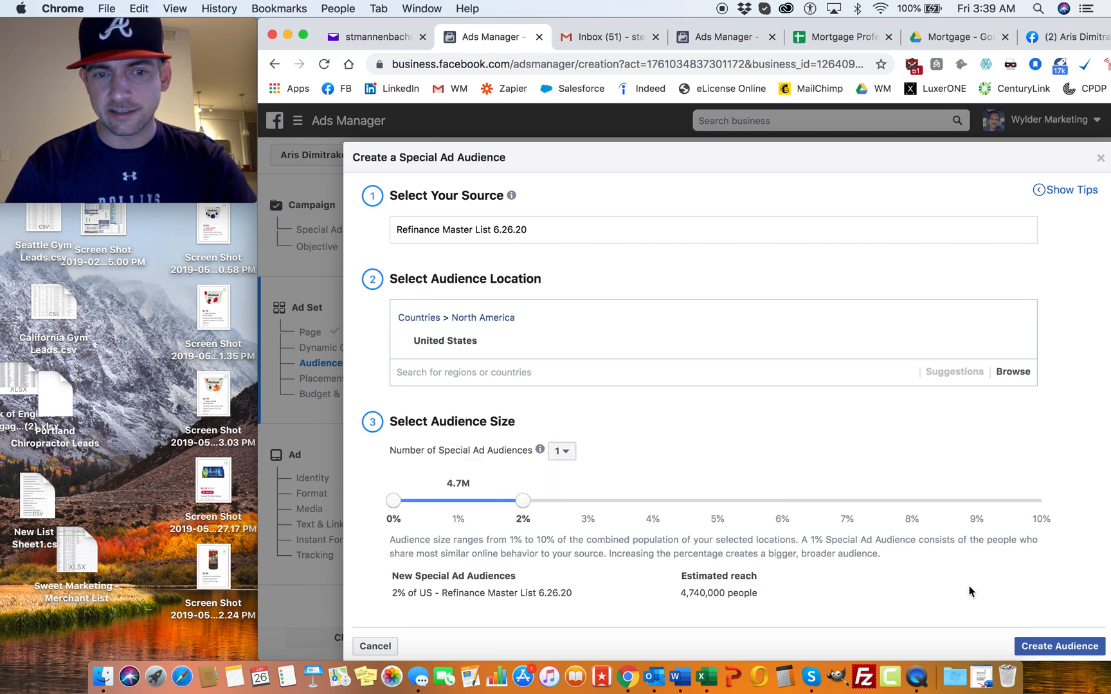
{"action": "left_click", "coordinate": [1059, 646]}
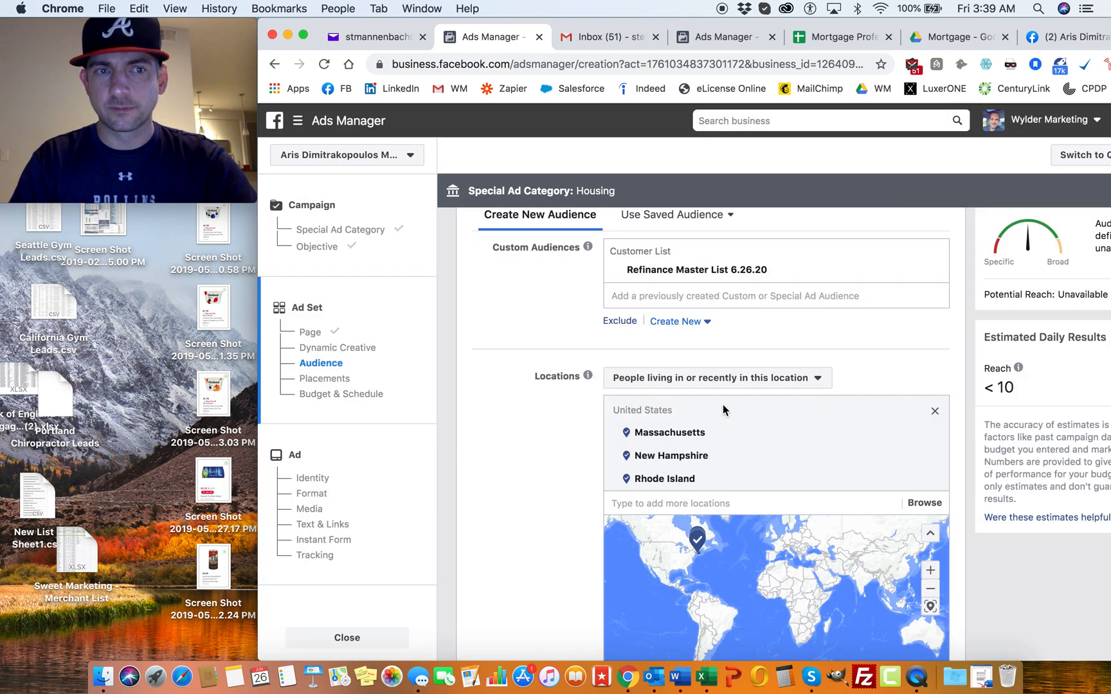
Step: Limit the location targeting to "People living in this location"
{"action": "scroll", "coordinate": [627, 340], "scroll_direction": "up", "scroll_amount": 4}
{"action": "scroll", "coordinate": [627, 340], "scroll_direction": "up", "scroll_amount": 6}
{"action": "scroll", "coordinate": [627, 340], "scroll_direction": "down", "scroll_amount": 6}
{"action": "scroll", "coordinate": [579, 386], "scroll_direction": "down", "scroll_amount": 5}
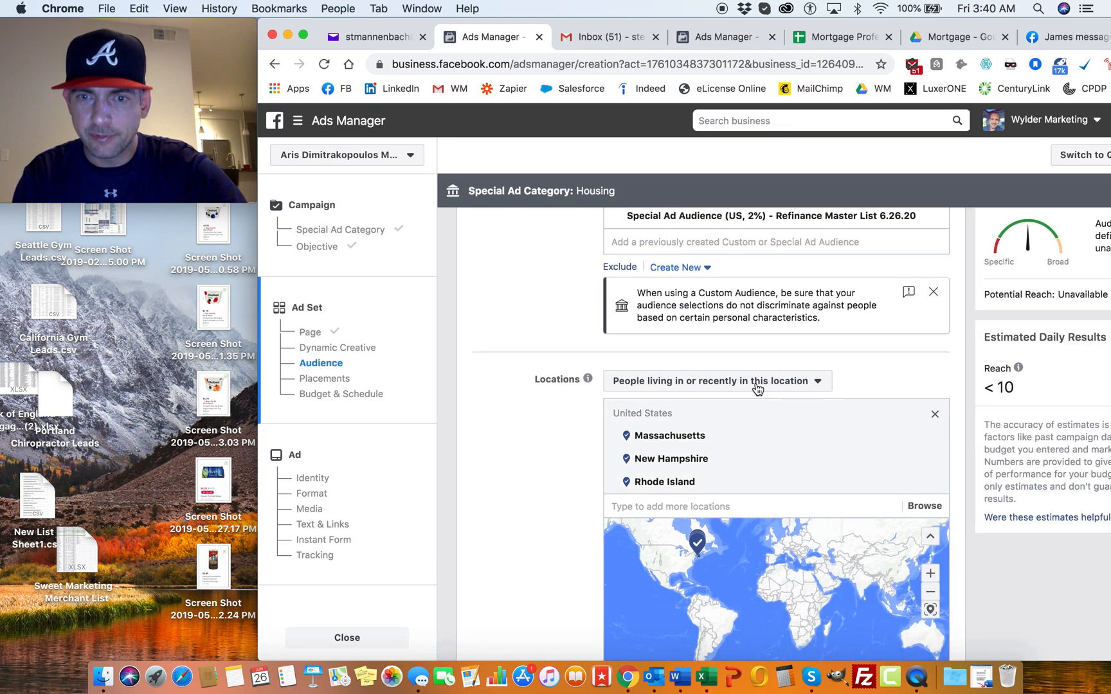
{"action": "left_click", "coordinate": [764, 386]}
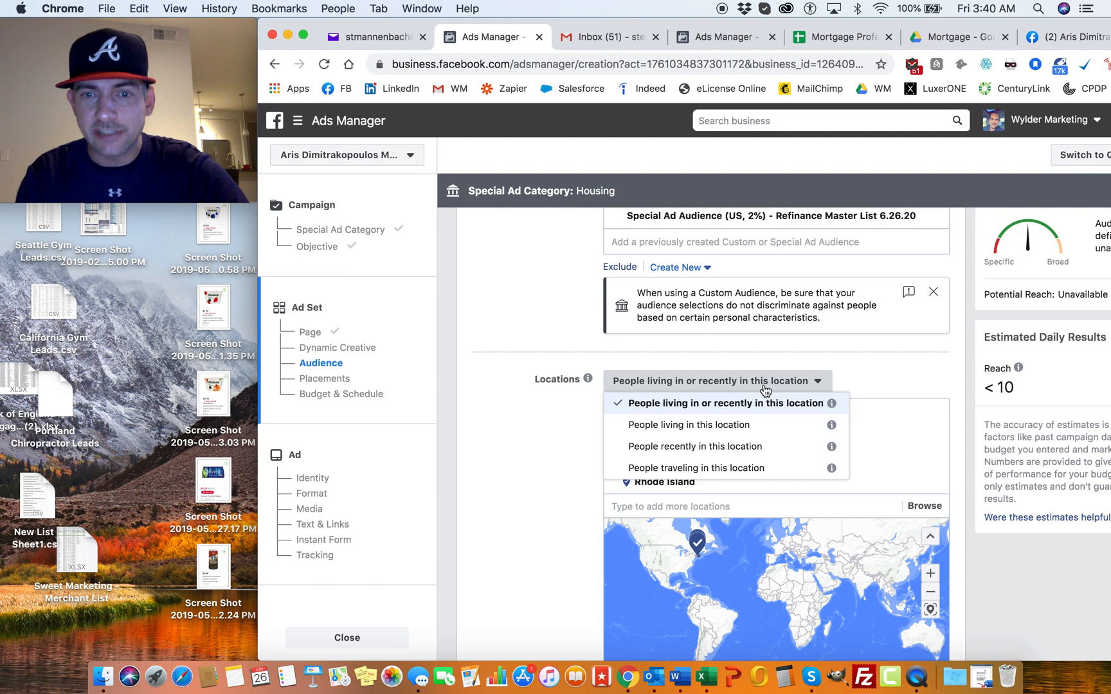
{"action": "left_click", "coordinate": [706, 427]}
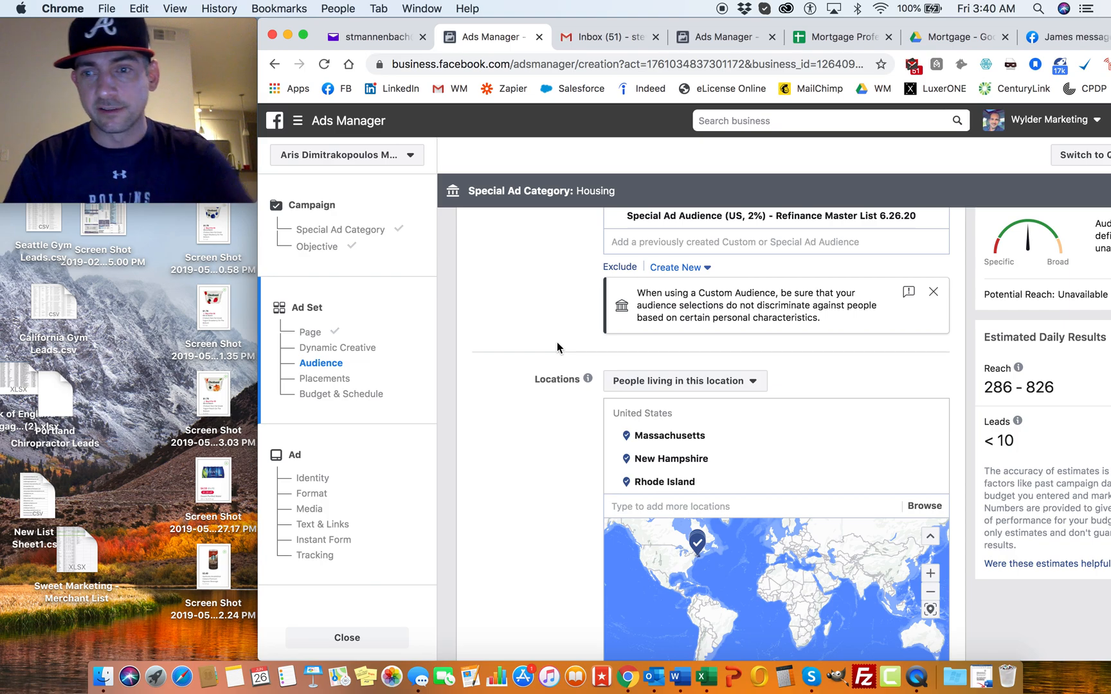
{"action": "scroll", "coordinate": [556, 347], "scroll_direction": "up", "scroll_amount": 2}
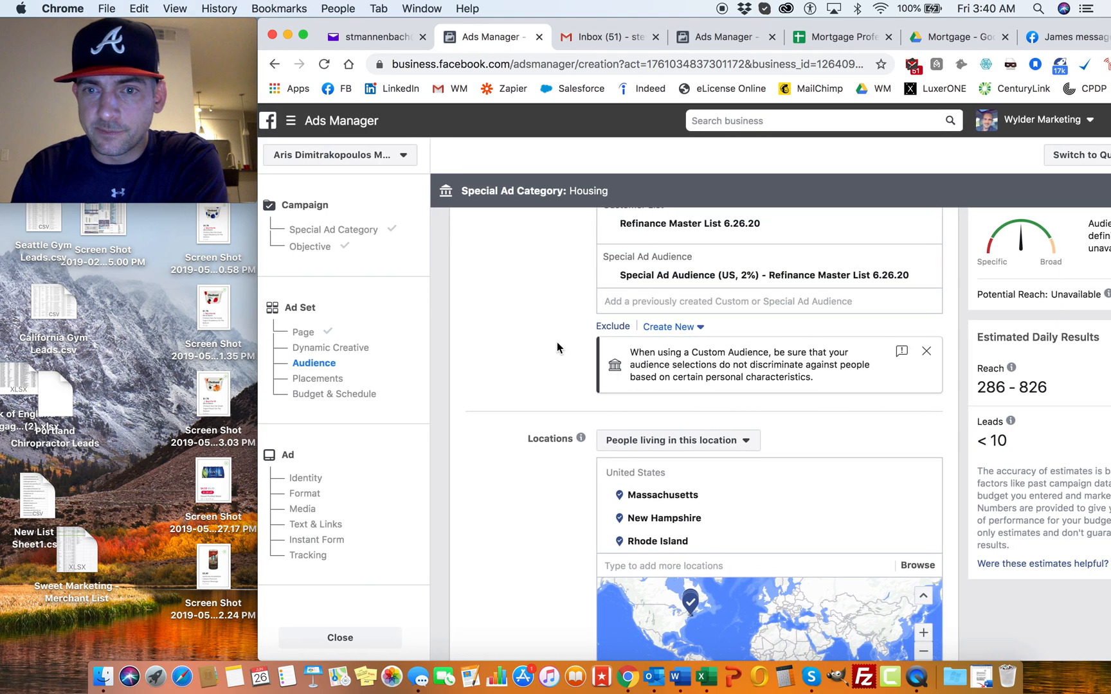
Step: Remove the "Refinance Master List 6.26.20" customer list from the custom audiences and dismiss the zero-leads notice
{"action": "scroll", "coordinate": [726, 301], "scroll_direction": "up", "scroll_amount": 3}
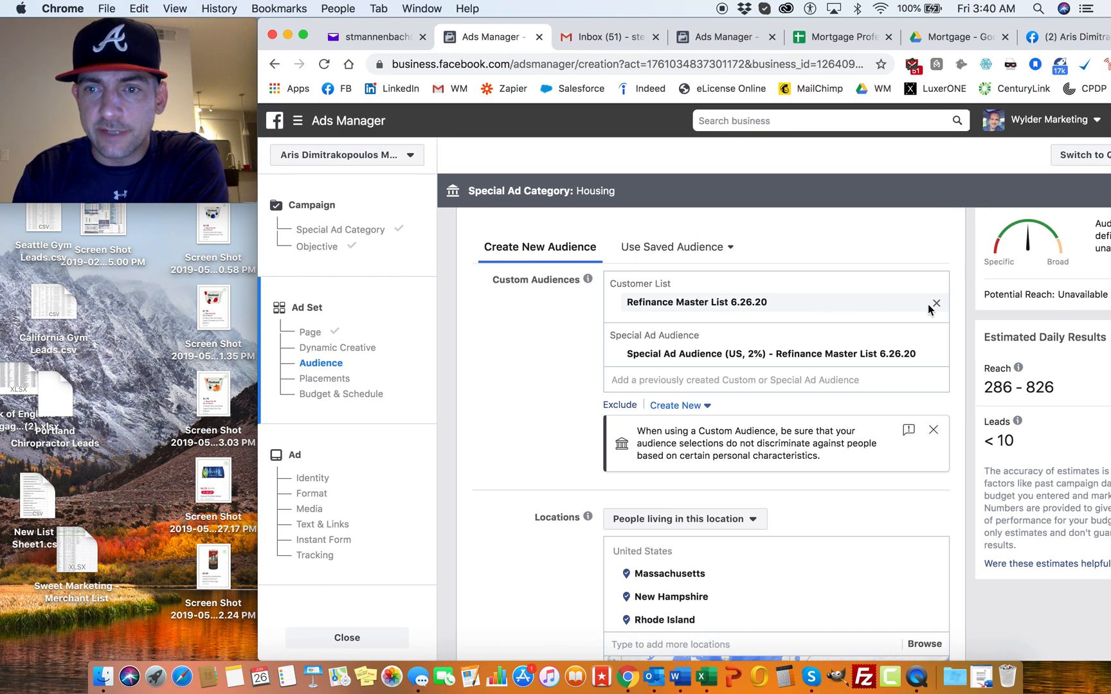
{"action": "left_click", "coordinate": [936, 303]}
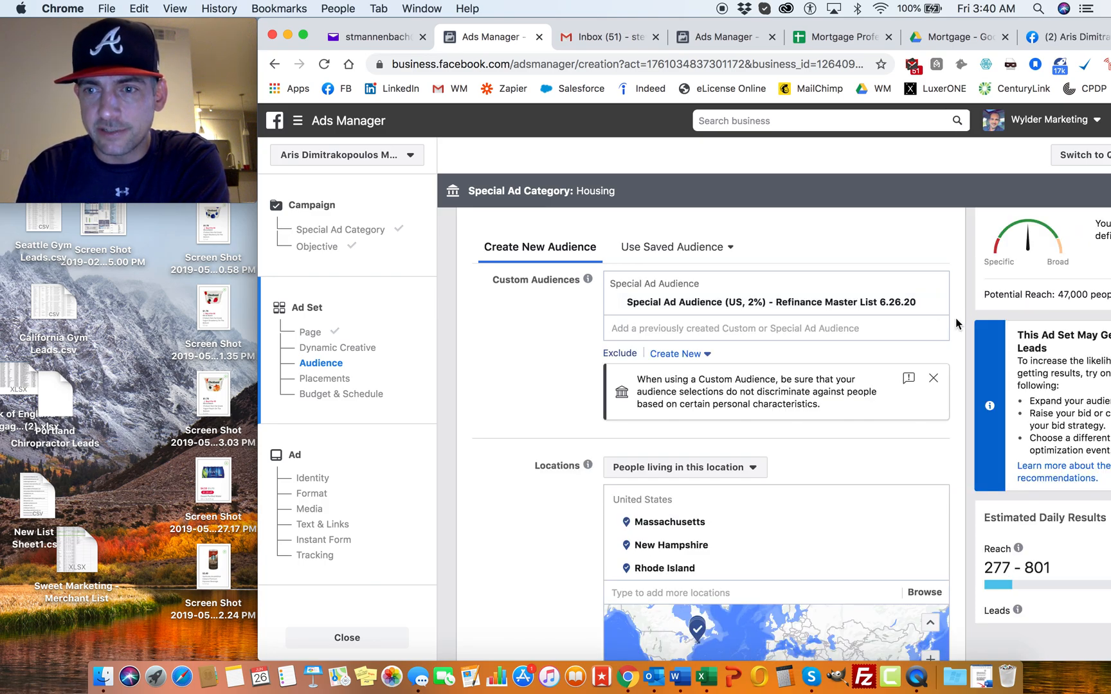
{"action": "scroll", "coordinate": [955, 326], "scroll_direction": "up", "scroll_amount": 1}
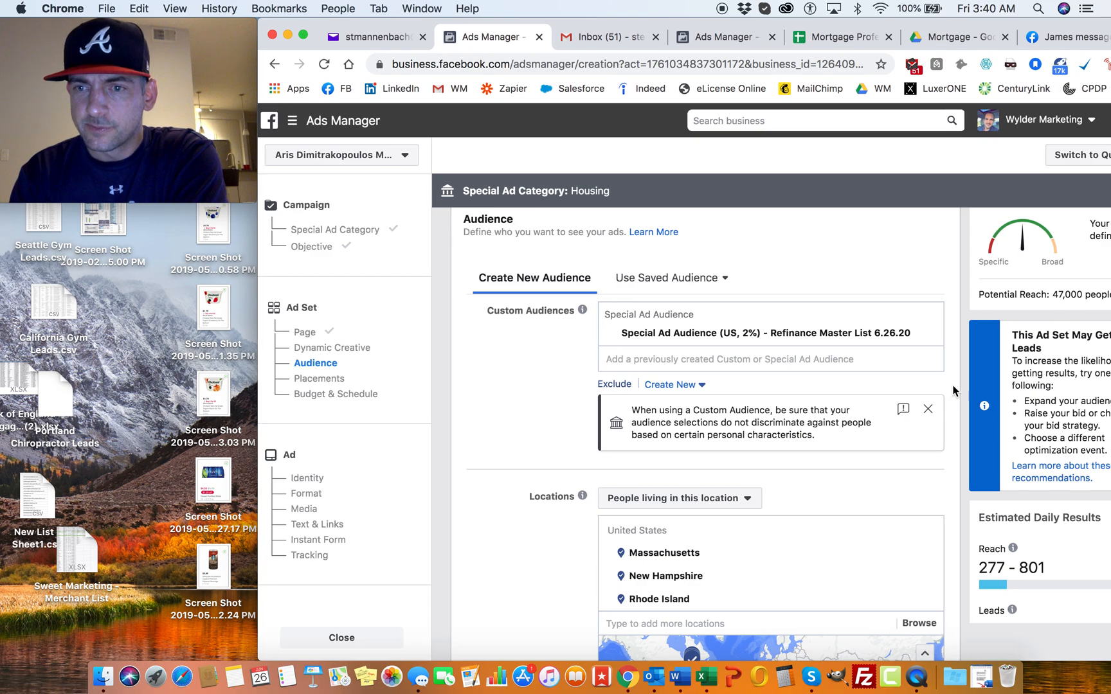
{"action": "left_click_drag", "start_coordinate": [955, 25], "coordinate": [886, 27]}
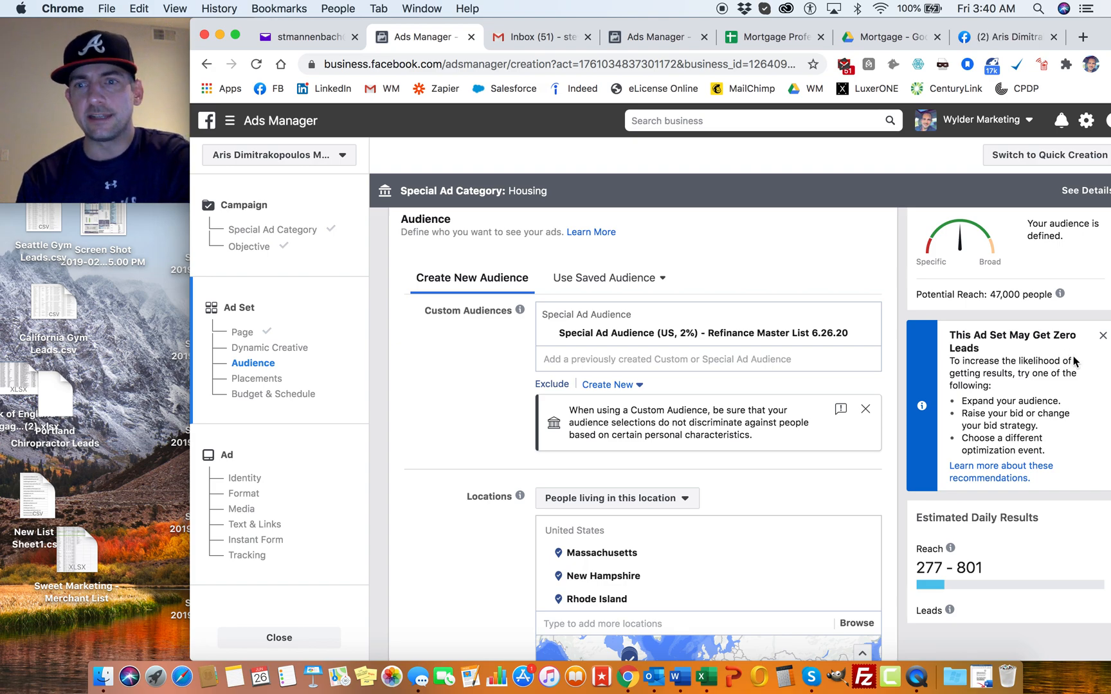
{"action": "left_click", "coordinate": [1103, 336]}
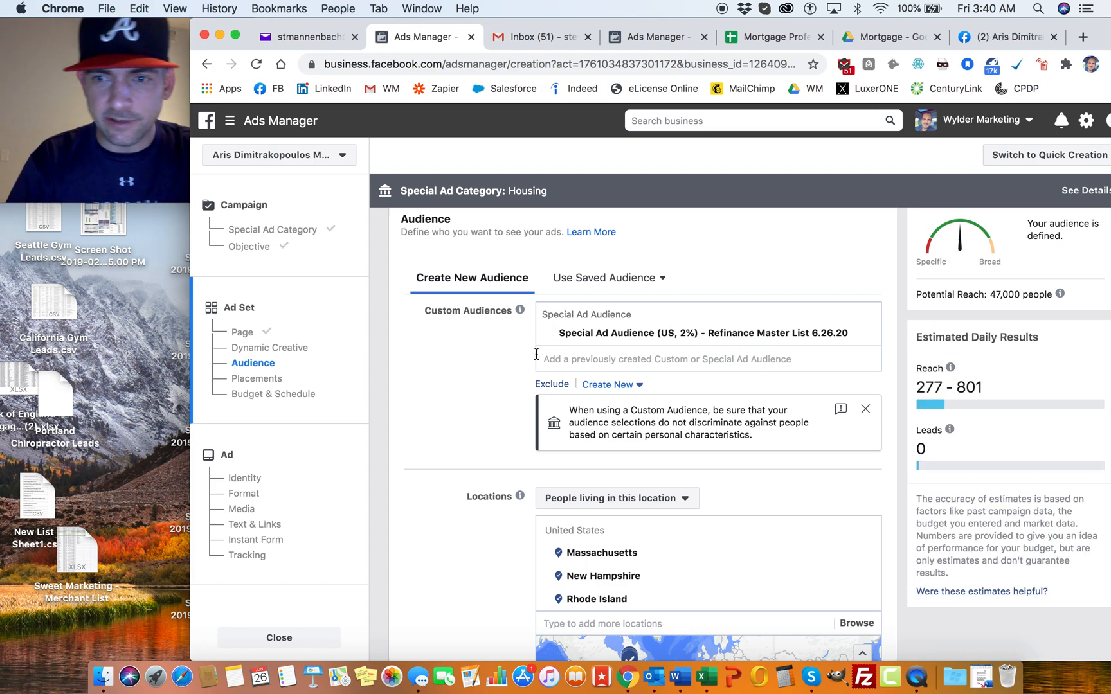
Step: Set the audience's language to English (All)
{"action": "scroll", "coordinate": [537, 353], "scroll_direction": "down", "scroll_amount": 6}
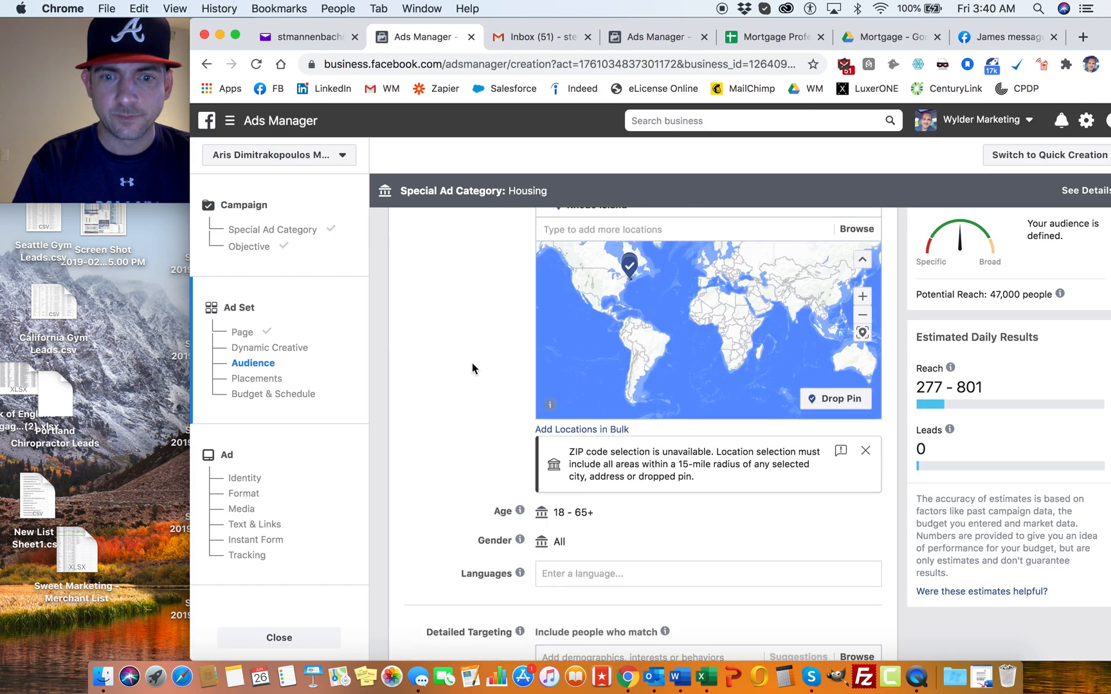
{"action": "scroll", "coordinate": [472, 364], "scroll_direction": "down", "scroll_amount": 2}
{"action": "left_click", "coordinate": [561, 483]}
{"action": "type", "text": "Engl"}
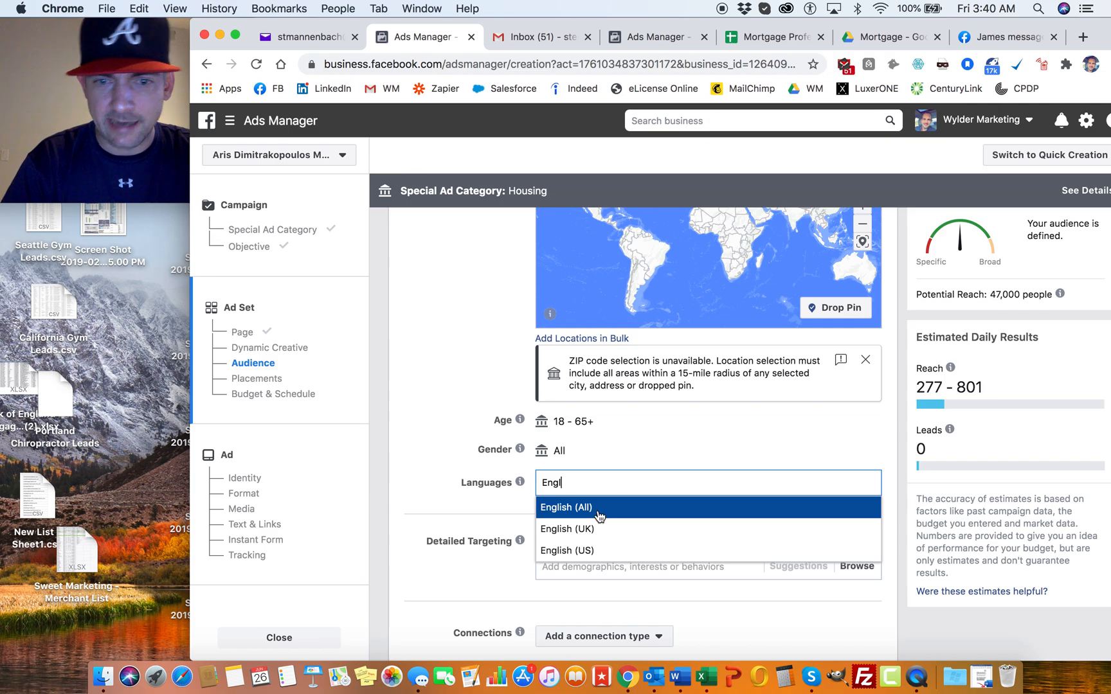
{"action": "left_click", "coordinate": [602, 514]}
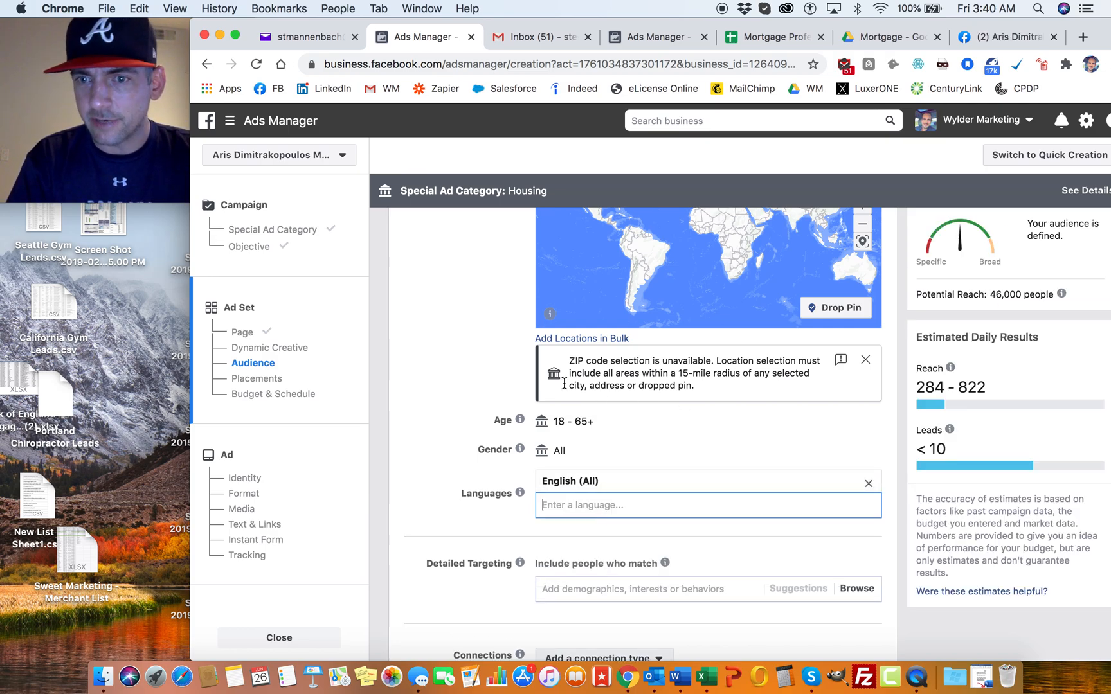
Step: Review the ad set's audience settings, from custom audiences and locations through age, gender, languages and detailed targeting
{"action": "scroll", "coordinate": [493, 349], "scroll_direction": "up", "scroll_amount": 10}
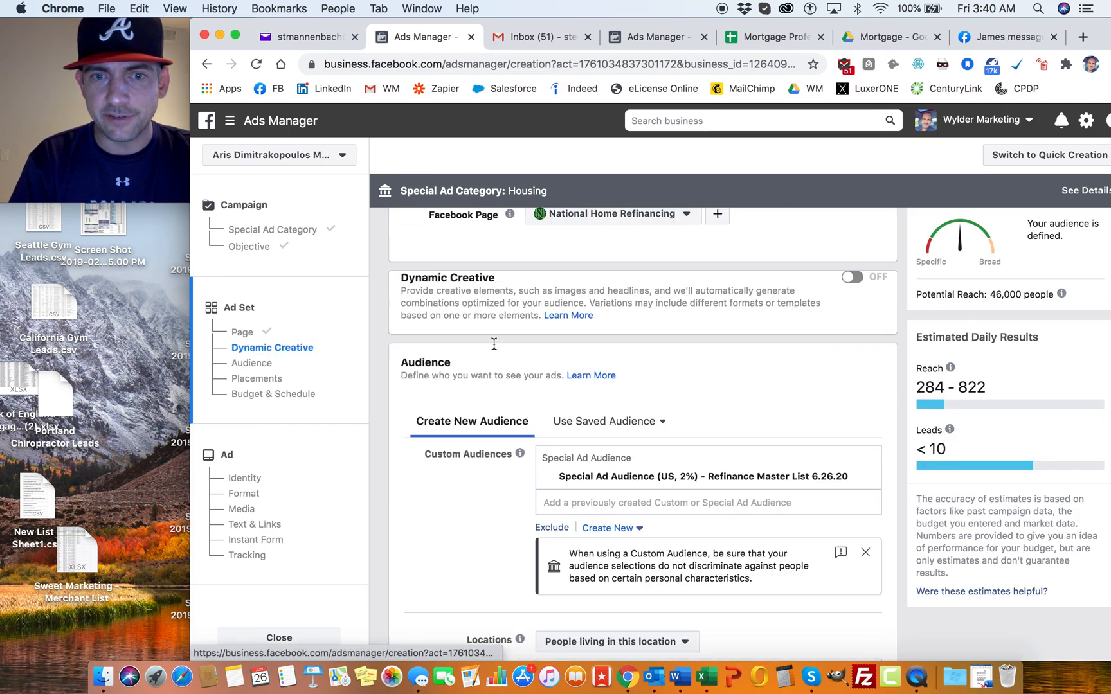
{"action": "scroll", "coordinate": [493, 350], "scroll_direction": "up", "scroll_amount": 2}
{"action": "scroll", "coordinate": [494, 349], "scroll_direction": "down", "scroll_amount": 8}
{"action": "scroll", "coordinate": [494, 349], "scroll_direction": "up", "scroll_amount": 2}
{"action": "scroll", "coordinate": [494, 350], "scroll_direction": "down", "scroll_amount": 1}
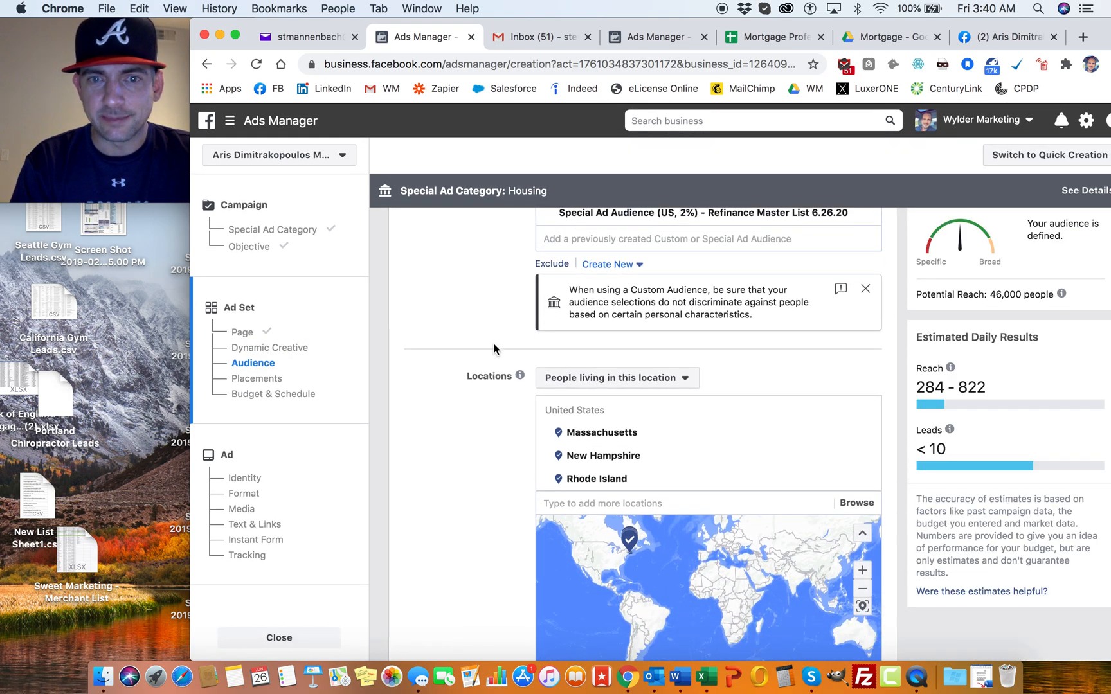
{"action": "scroll", "coordinate": [493, 349], "scroll_direction": "down", "scroll_amount": 6}
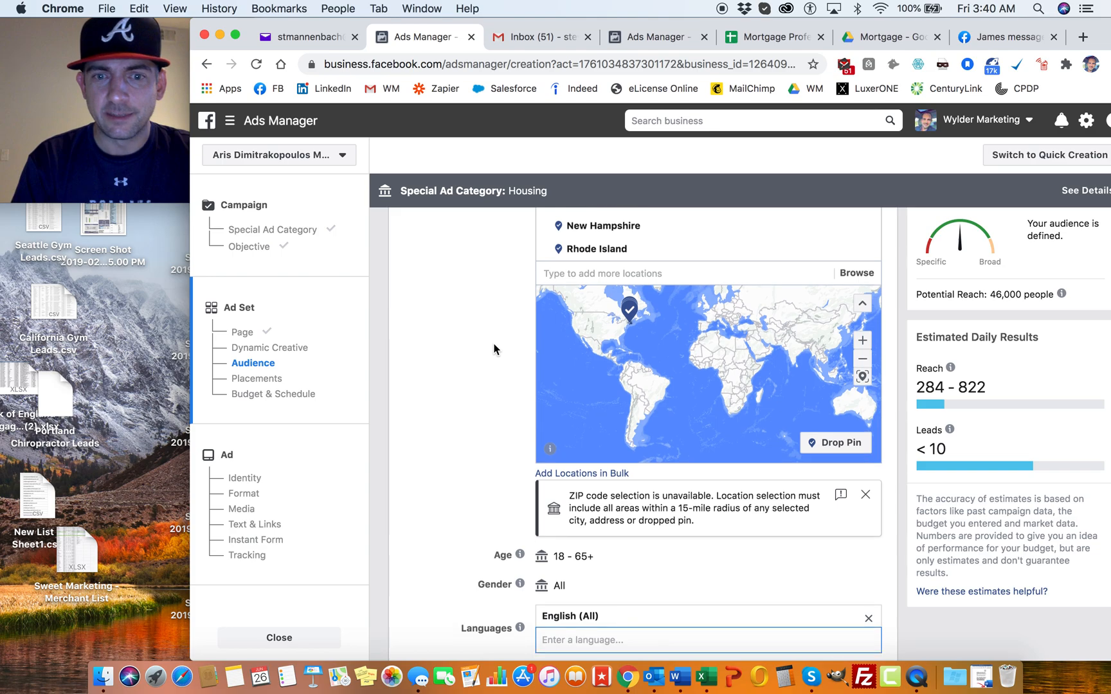
{"action": "scroll", "coordinate": [494, 348], "scroll_direction": "down", "scroll_amount": 2}
{"action": "scroll", "coordinate": [501, 281], "scroll_direction": "up", "scroll_amount": 2}
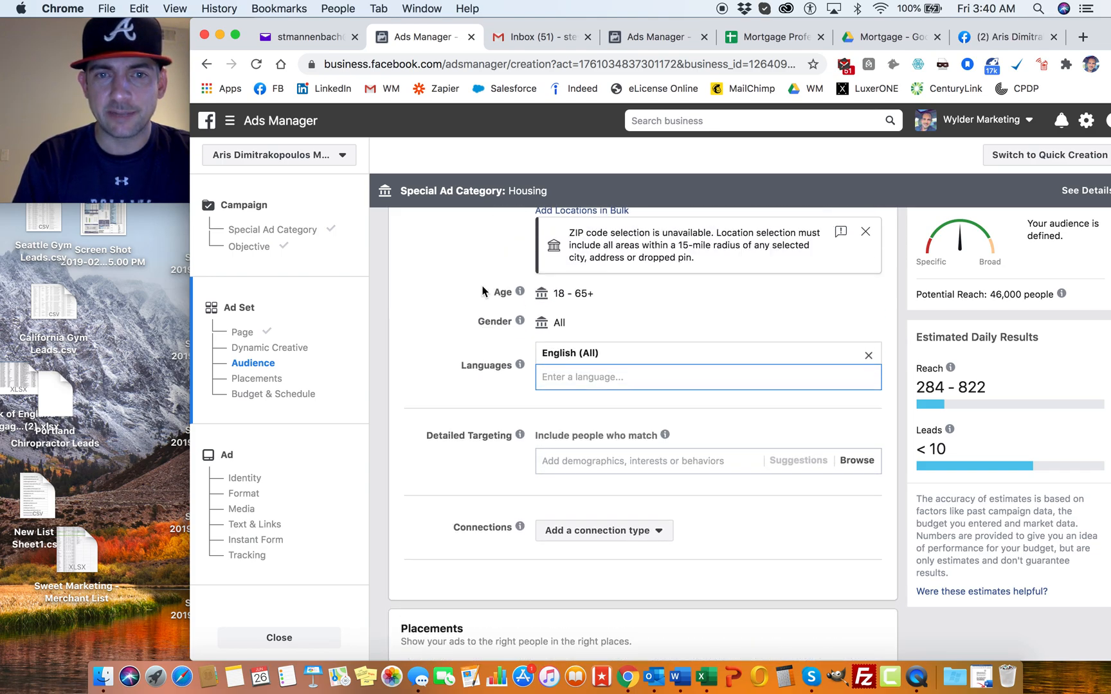
Step: Switch the ad set to Manual Placements and limit the devices to Mobile only
{"action": "scroll", "coordinate": [502, 292], "scroll_direction": "down", "scroll_amount": 3}
{"action": "scroll", "coordinate": [503, 292], "scroll_direction": "down", "scroll_amount": 5}
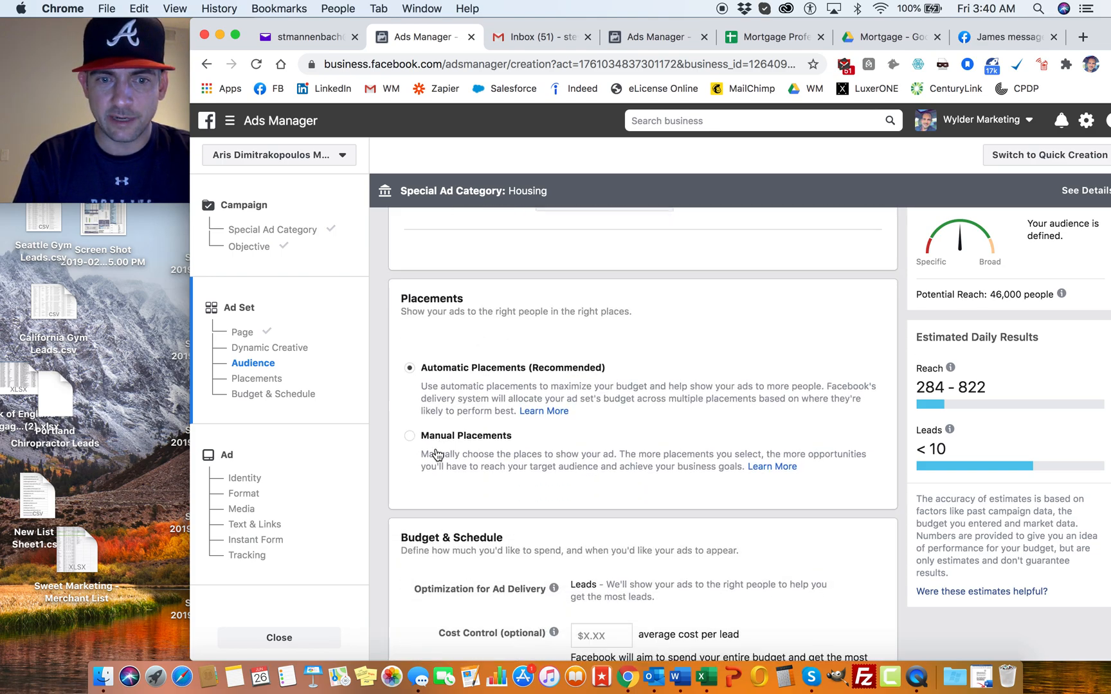
{"action": "left_click", "coordinate": [410, 438]}
{"action": "scroll", "coordinate": [579, 395], "scroll_direction": "down", "scroll_amount": 3}
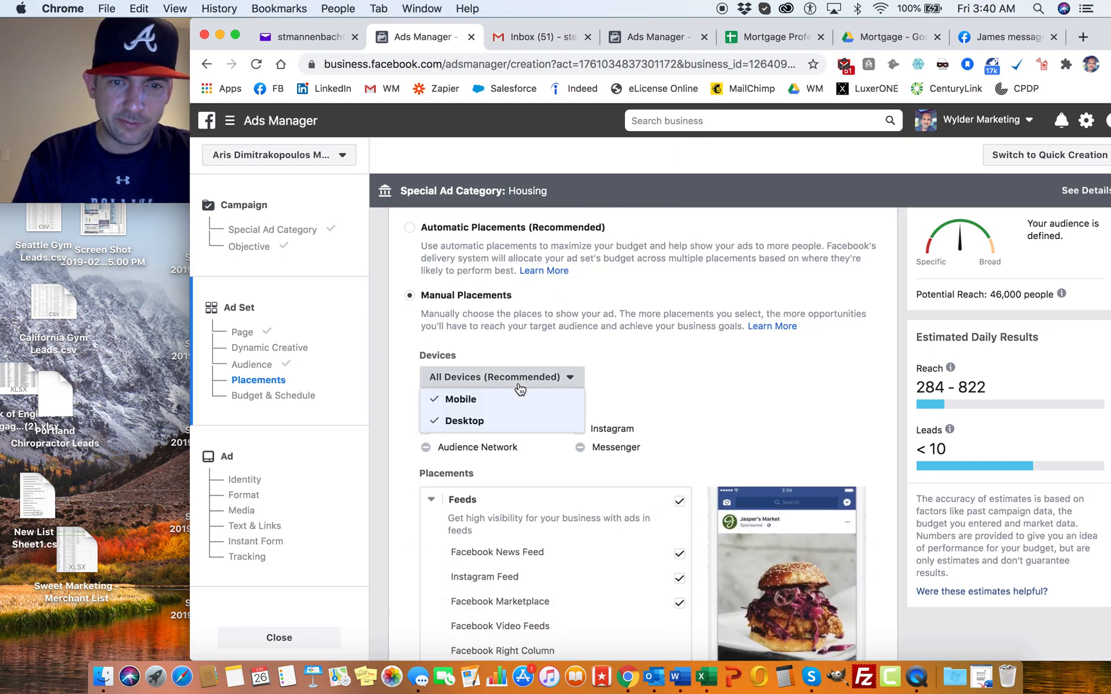
{"action": "left_click", "coordinate": [463, 422]}
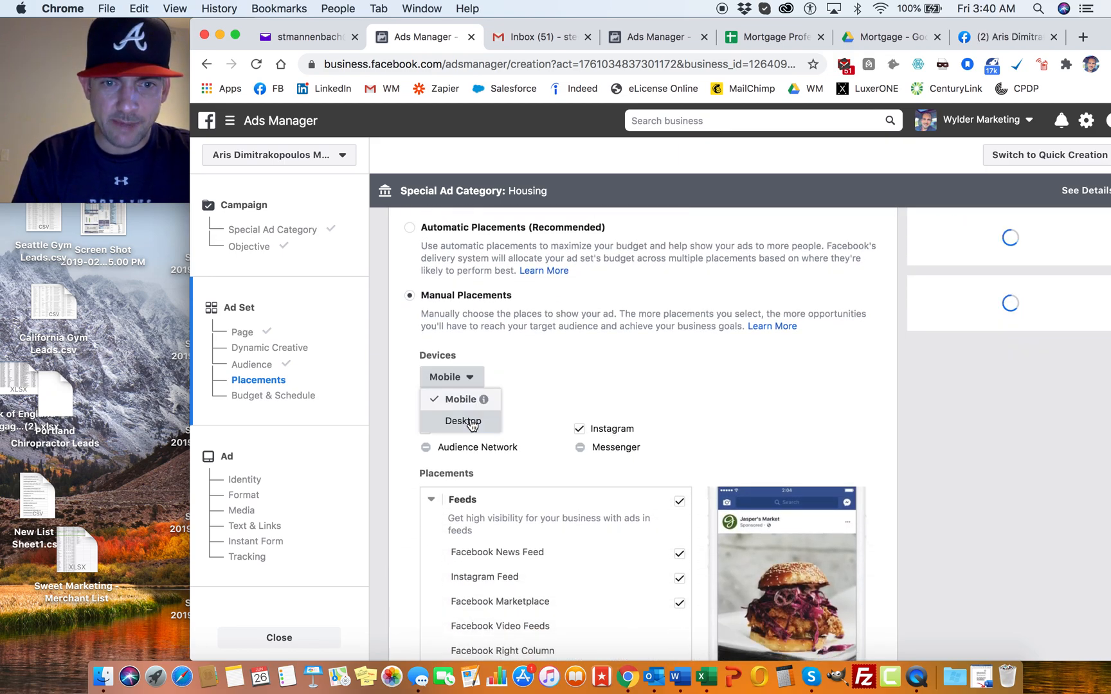
{"action": "left_click", "coordinate": [536, 348]}
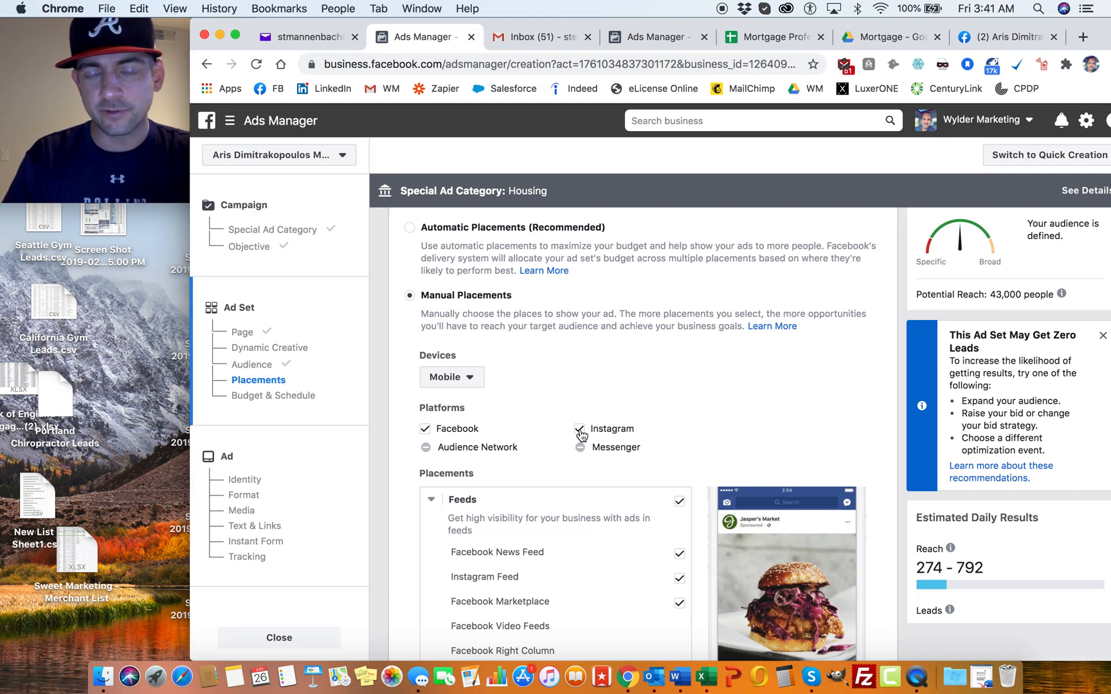
Step: Exclude the Instagram platform and the Facebook Marketplace feed from the placements
{"action": "left_click", "coordinate": [580, 429]}
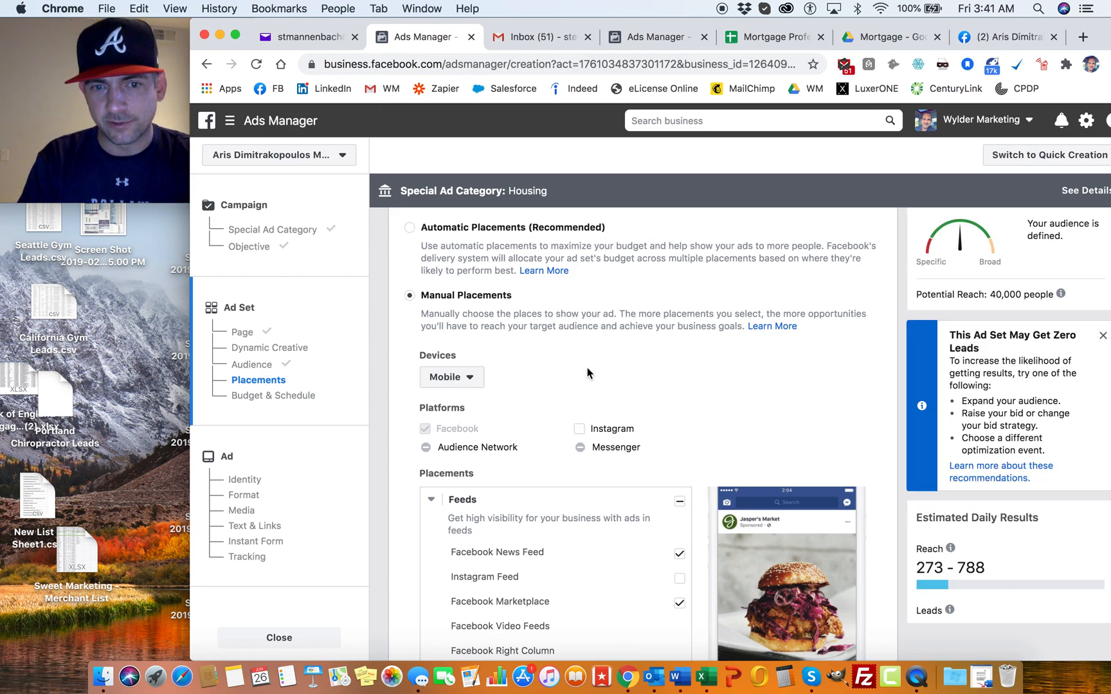
{"action": "scroll", "coordinate": [587, 373], "scroll_direction": "down", "scroll_amount": 4}
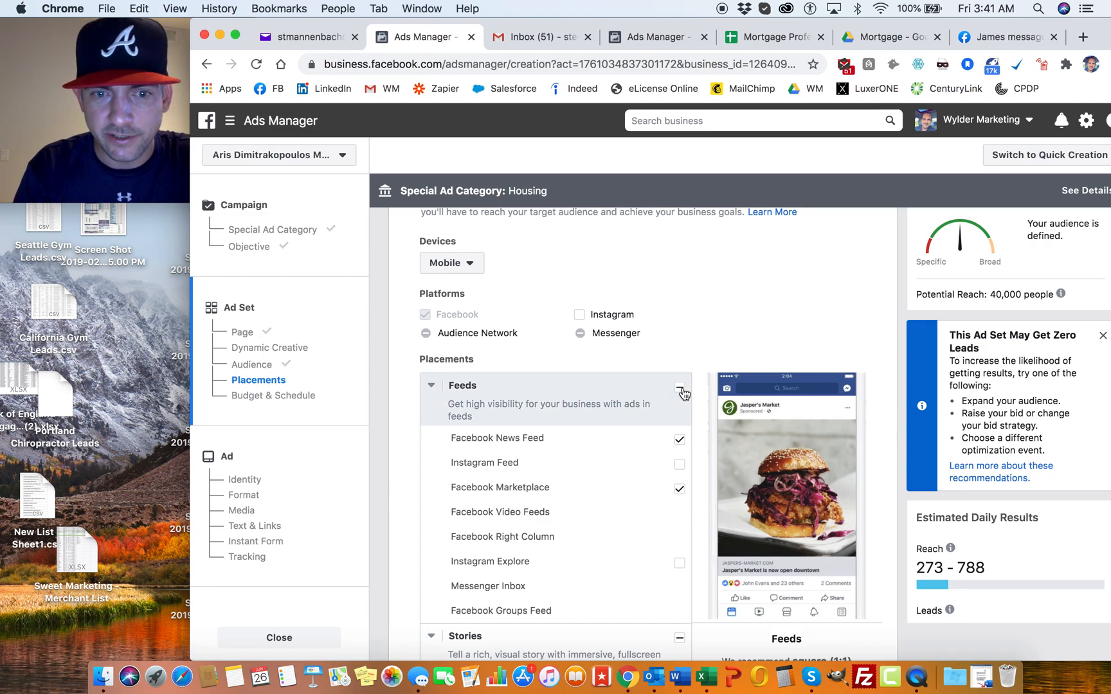
{"action": "left_click", "coordinate": [683, 491]}
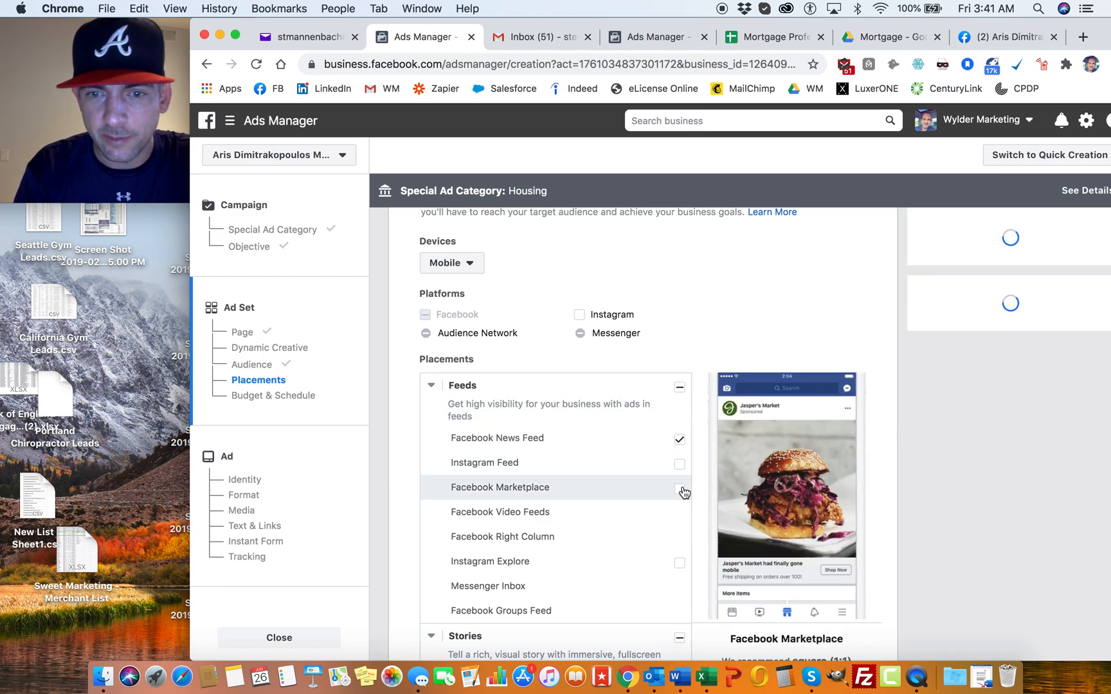
Step: Exclude all Stories, In-Stream and In-Article placements from the ad set
{"action": "scroll", "coordinate": [600, 365], "scroll_direction": "down", "scroll_amount": 6}
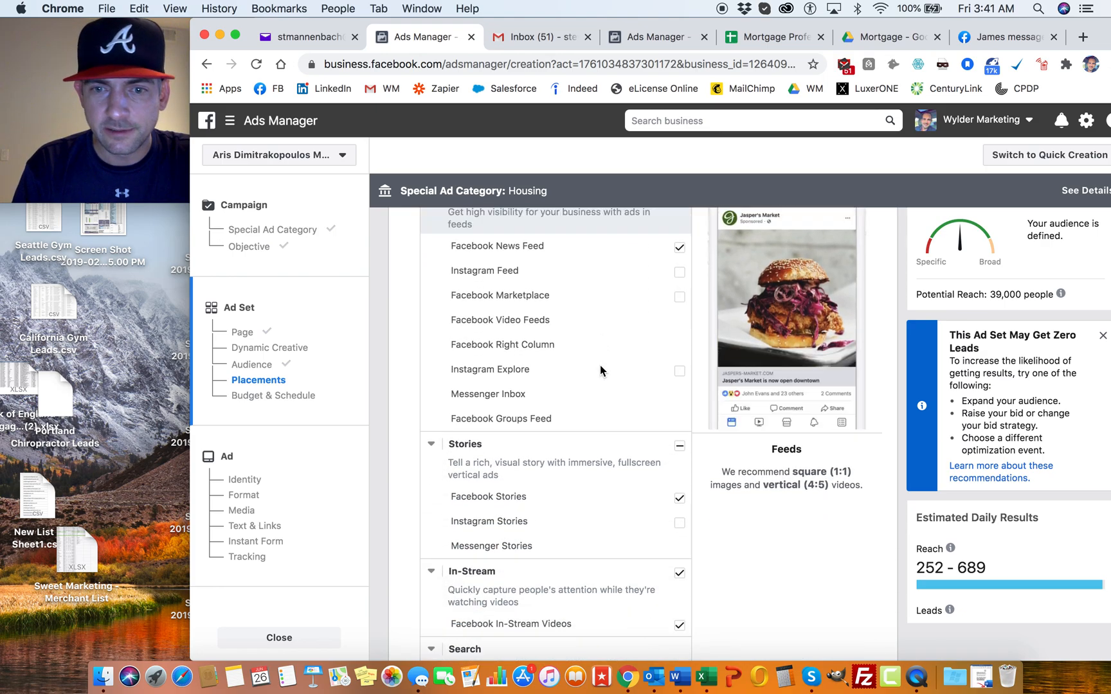
{"action": "left_click", "coordinate": [682, 435]}
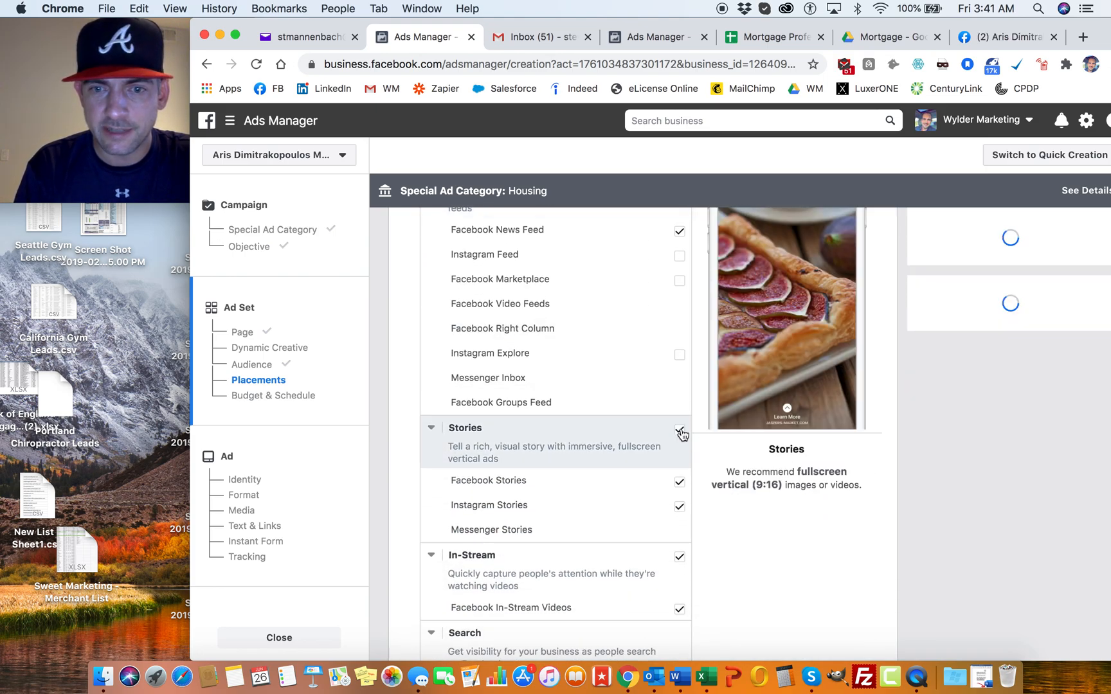
{"action": "left_click", "coordinate": [682, 438]}
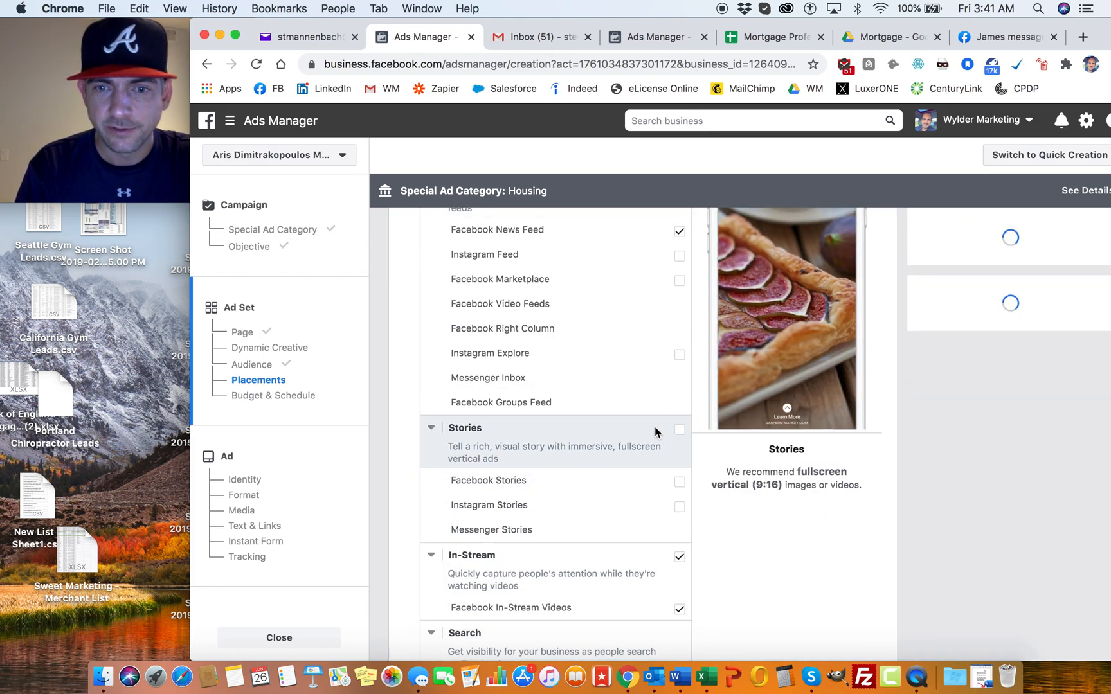
{"action": "scroll", "coordinate": [682, 439], "scroll_direction": "down", "scroll_amount": 3}
{"action": "left_click", "coordinate": [681, 442]}
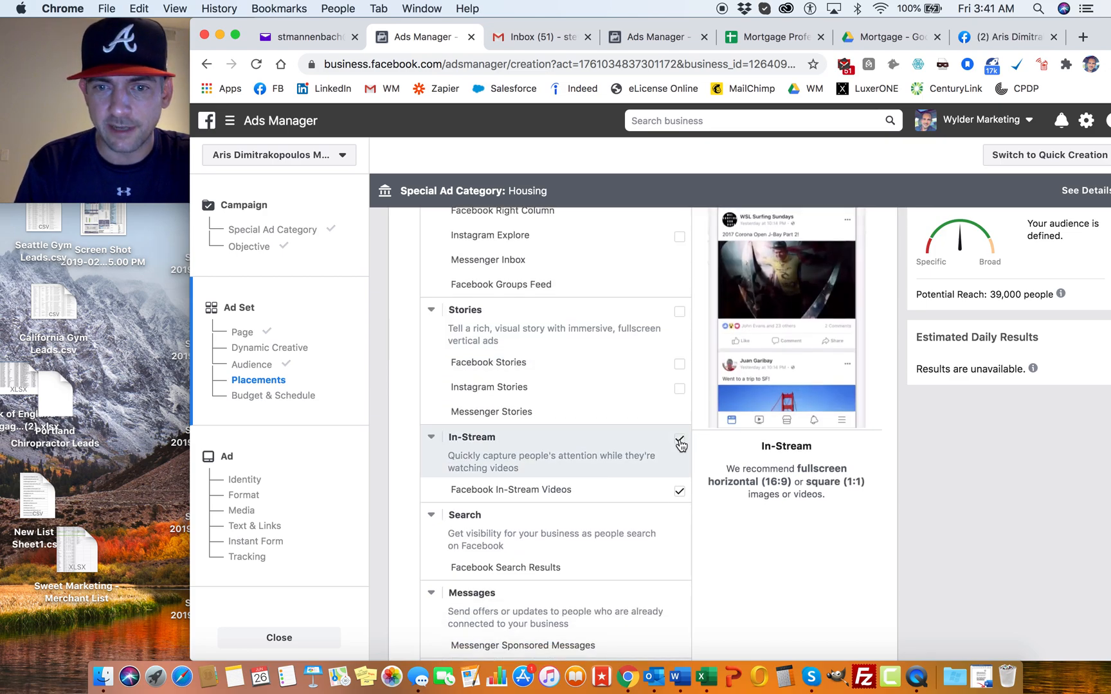
{"action": "scroll", "coordinate": [631, 417], "scroll_direction": "down", "scroll_amount": 4}
{"action": "scroll", "coordinate": [631, 417], "scroll_direction": "down", "scroll_amount": 1}
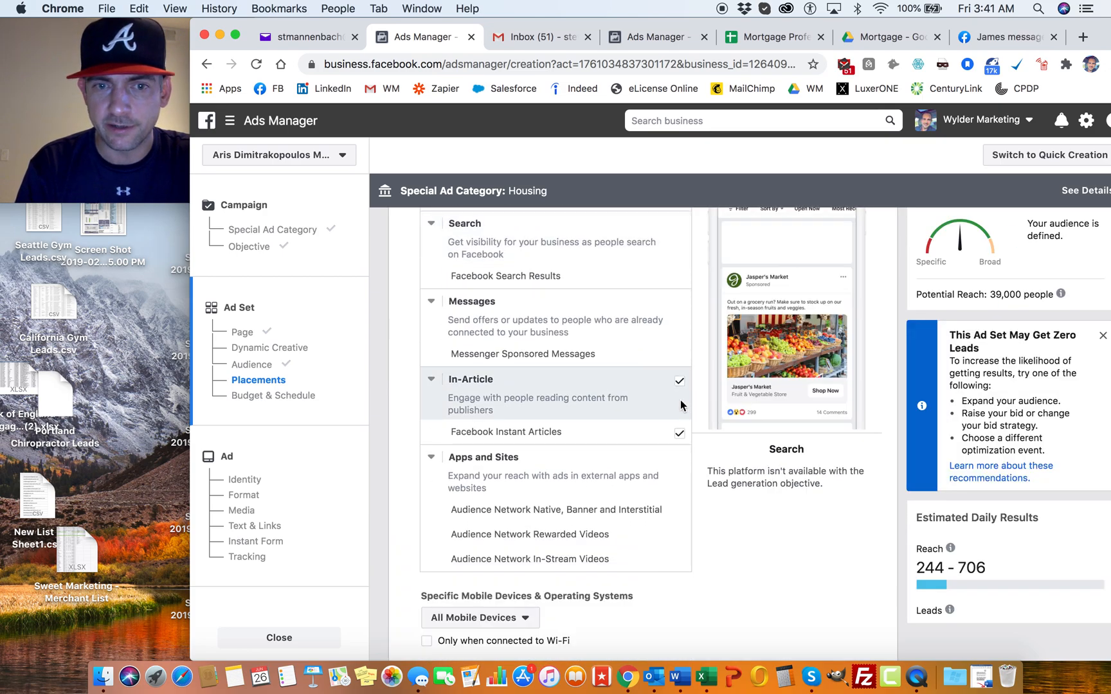
{"action": "left_click", "coordinate": [680, 386]}
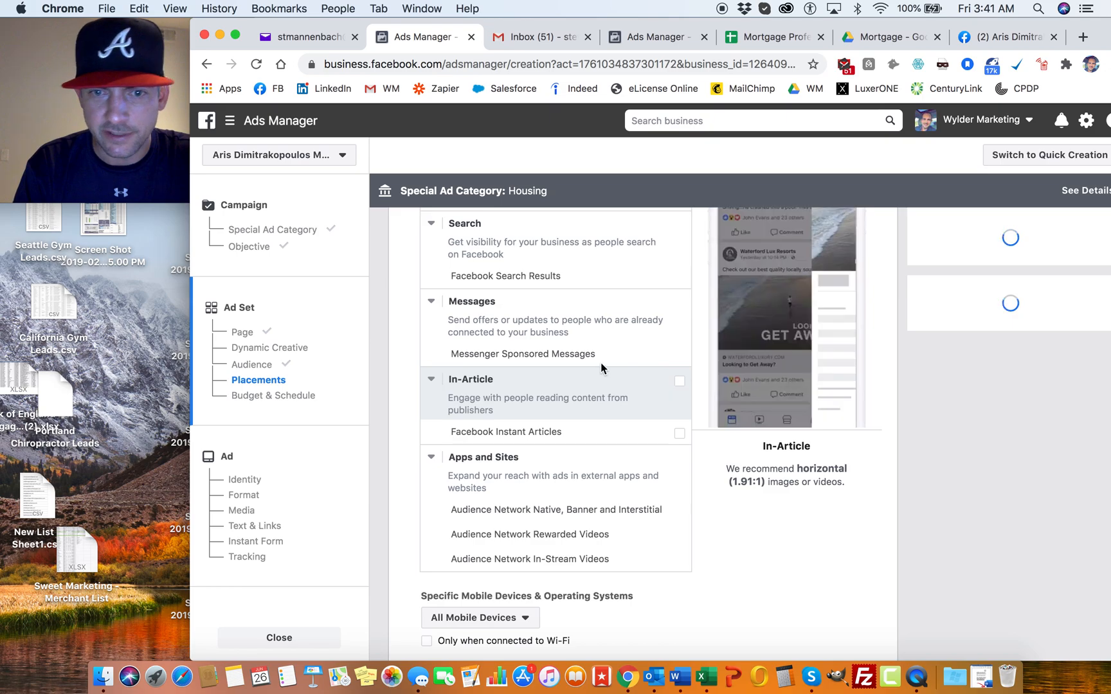
Step: Set the ad set's daily budget to $100.00
{"action": "scroll", "coordinate": [526, 333], "scroll_direction": "down", "scroll_amount": 2}
{"action": "scroll", "coordinate": [526, 333], "scroll_direction": "down", "scroll_amount": 3}
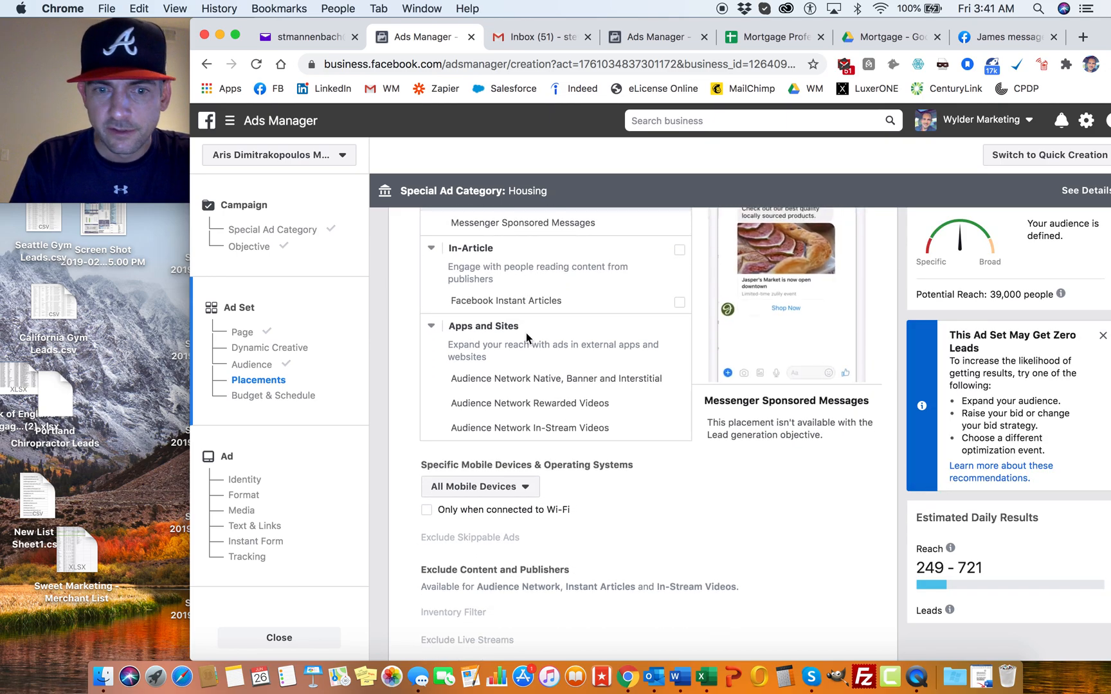
{"action": "scroll", "coordinate": [472, 388], "scroll_direction": "down", "scroll_amount": 4}
{"action": "scroll", "coordinate": [484, 407], "scroll_direction": "down", "scroll_amount": 2}
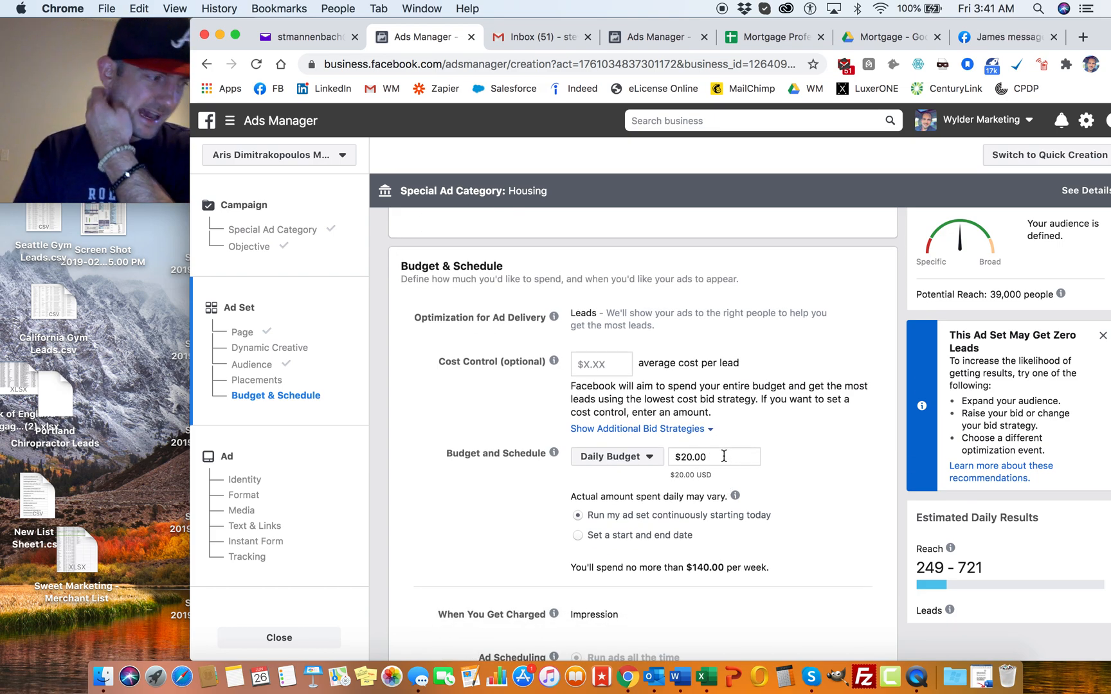
{"action": "left_click", "coordinate": [724, 456]}
{"action": "type", "text": "100"}
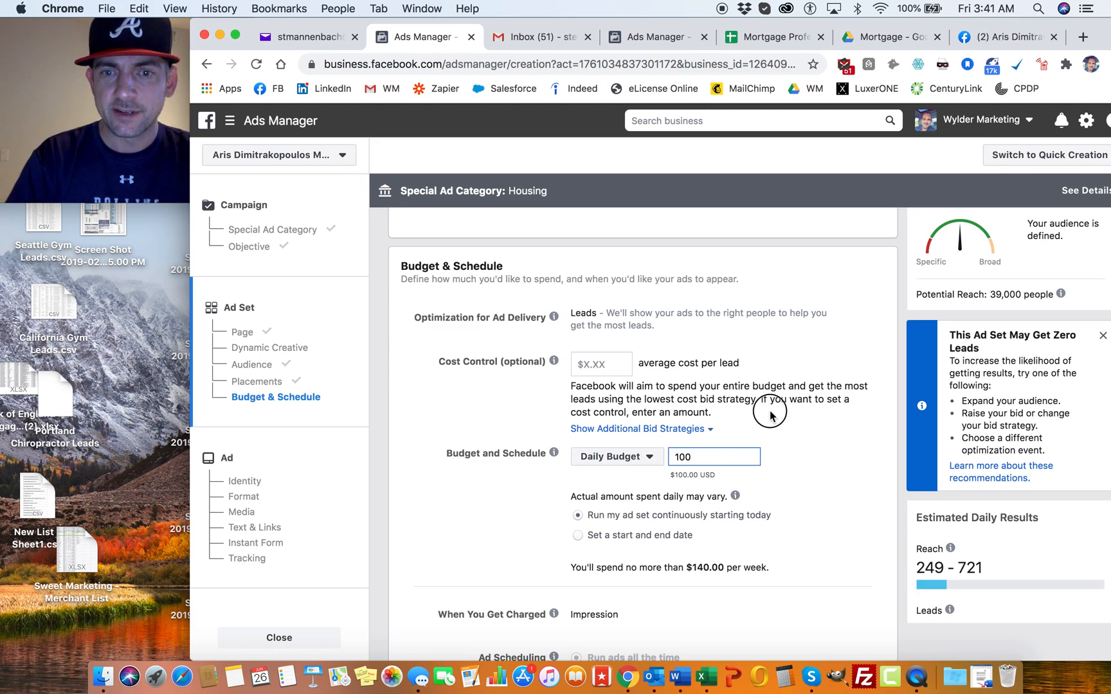
{"action": "left_click", "coordinate": [735, 418]}
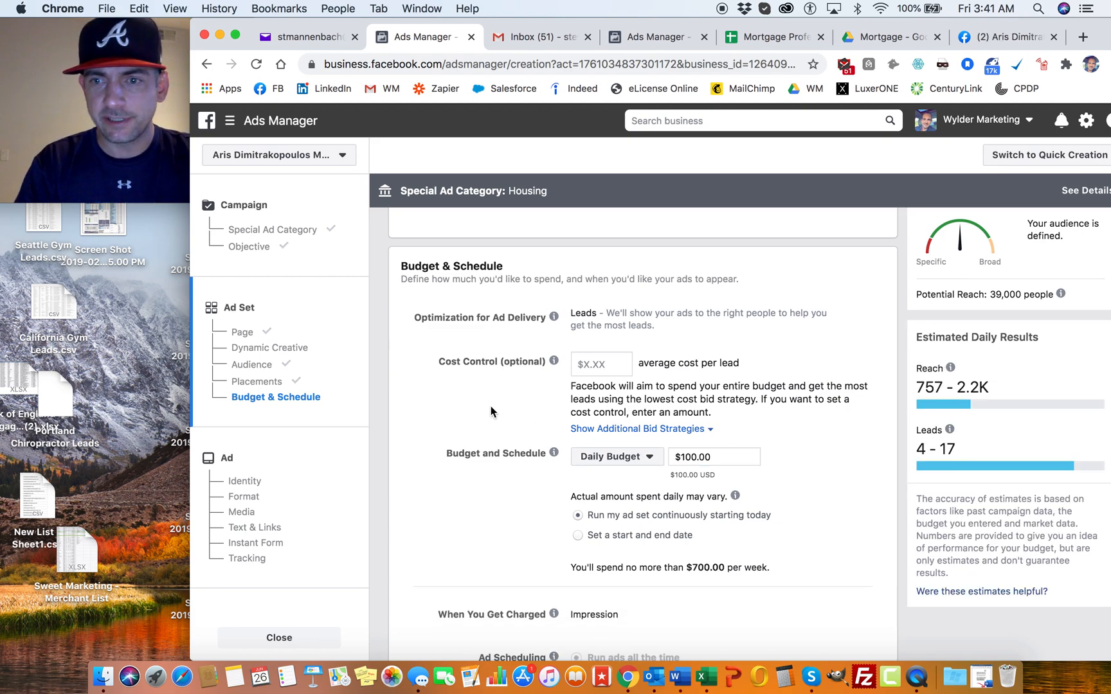
Step: Review the ad set's budget and schedule, estimated daily results and audience definition
{"action": "scroll", "coordinate": [491, 412], "scroll_direction": "up", "scroll_amount": 3}
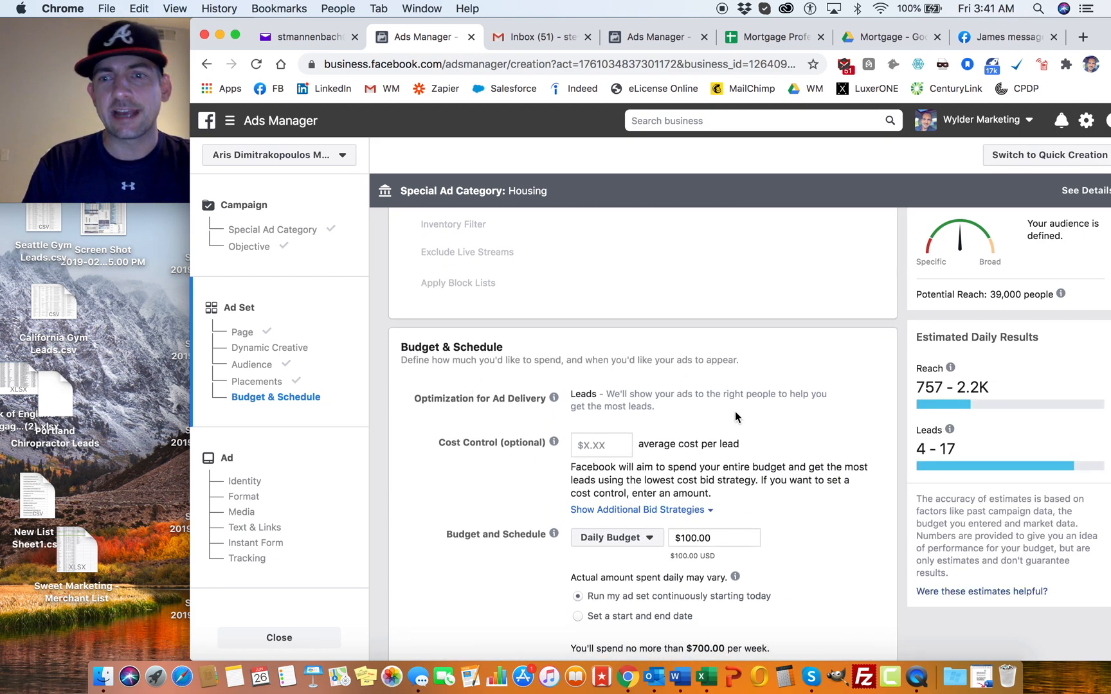
{"action": "mouse_move", "coordinate": [953, 434]}
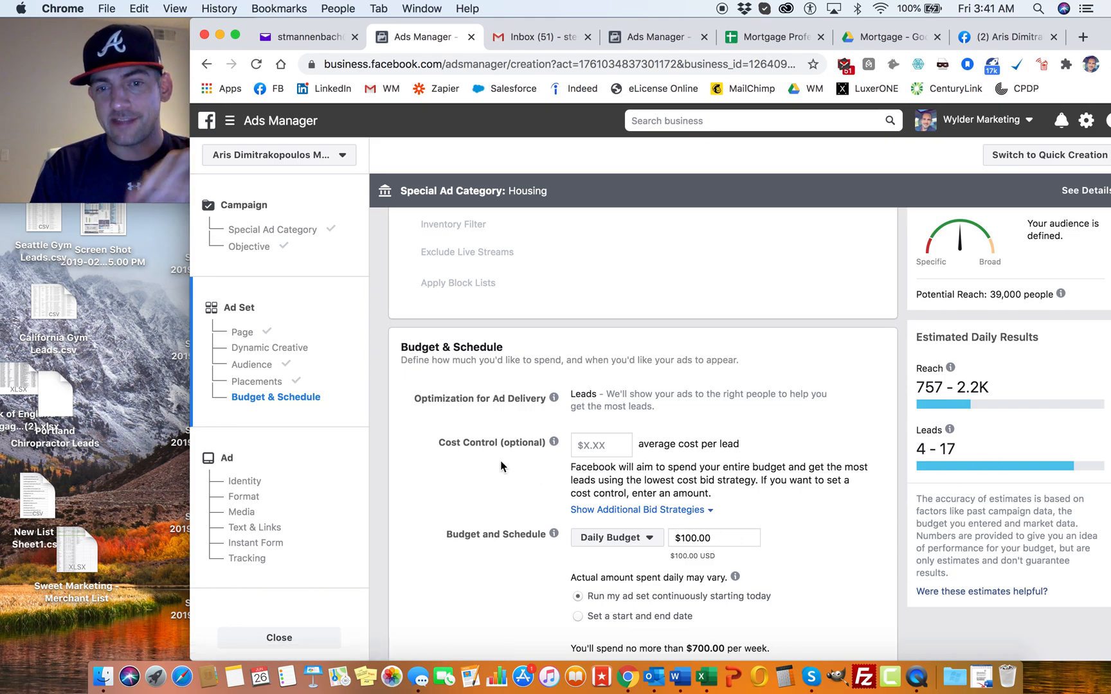
{"action": "scroll", "coordinate": [493, 398], "scroll_direction": "down", "scroll_amount": 5}
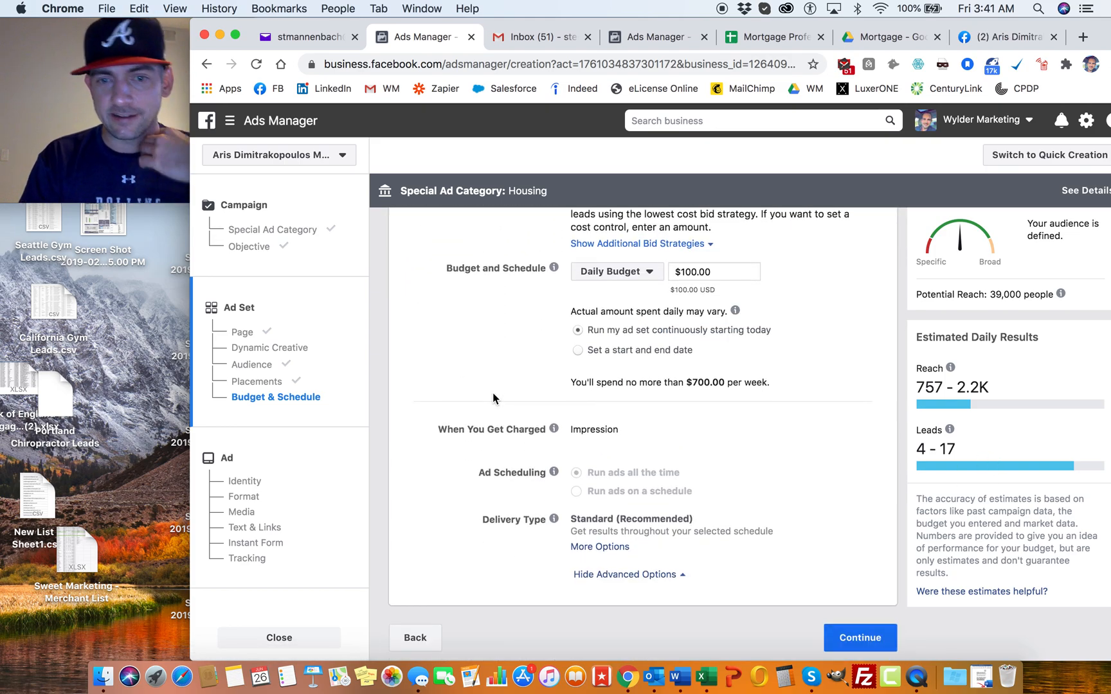
{"action": "scroll", "coordinate": [493, 396], "scroll_direction": "up", "scroll_amount": 10}
{"action": "scroll", "coordinate": [492, 393], "scroll_direction": "up", "scroll_amount": 15}
{"action": "scroll", "coordinate": [494, 394], "scroll_direction": "up", "scroll_amount": 15}
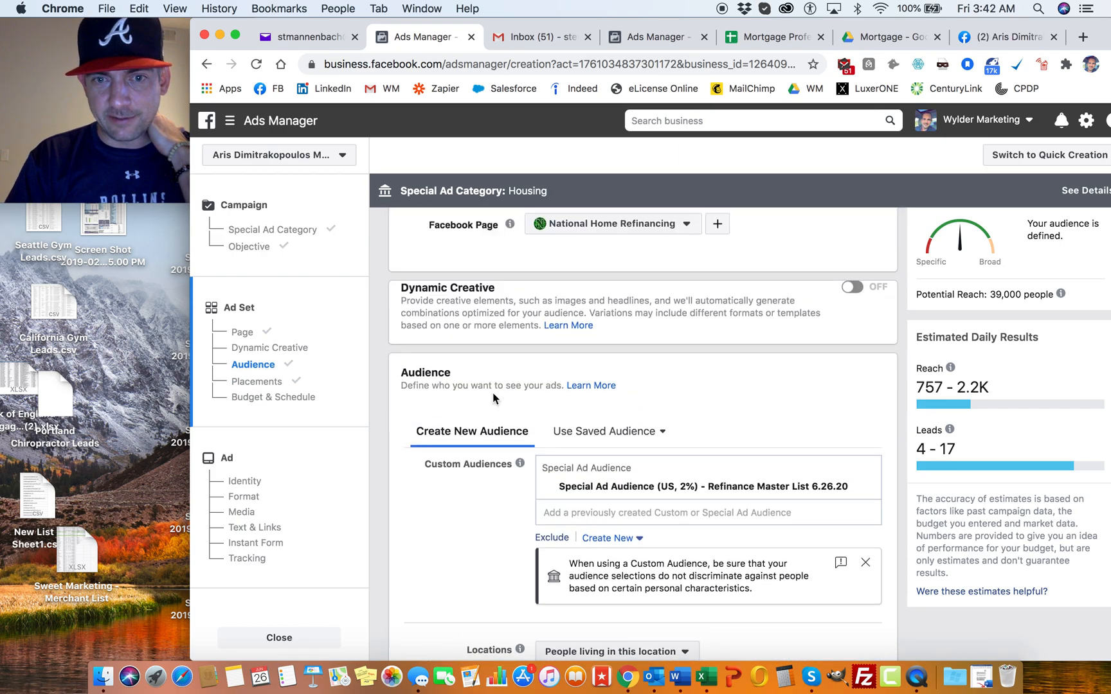
{"action": "scroll", "coordinate": [492, 396], "scroll_direction": "up", "scroll_amount": 4}
{"action": "scroll", "coordinate": [491, 396], "scroll_direction": "down", "scroll_amount": 6}
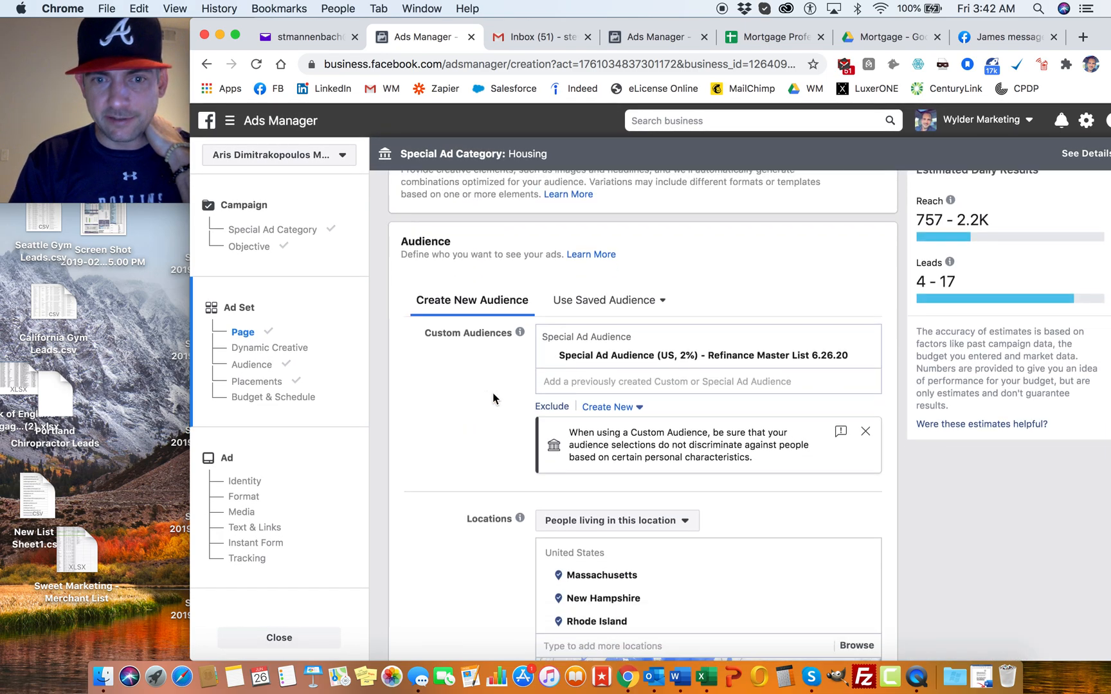
{"action": "scroll", "coordinate": [491, 392], "scroll_direction": "up", "scroll_amount": 2}
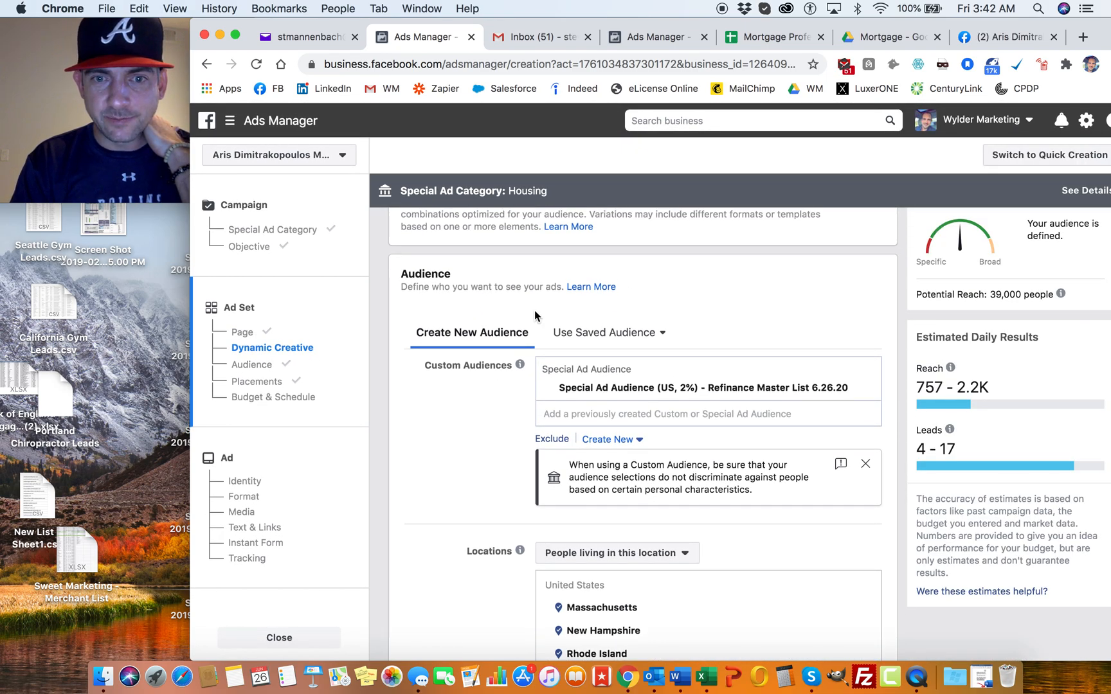
Step: Try adding California to the ad set's targeted locations to compare the estimated reach, and remove it again
{"action": "scroll", "coordinate": [535, 310], "scroll_direction": "down", "scroll_amount": 3}
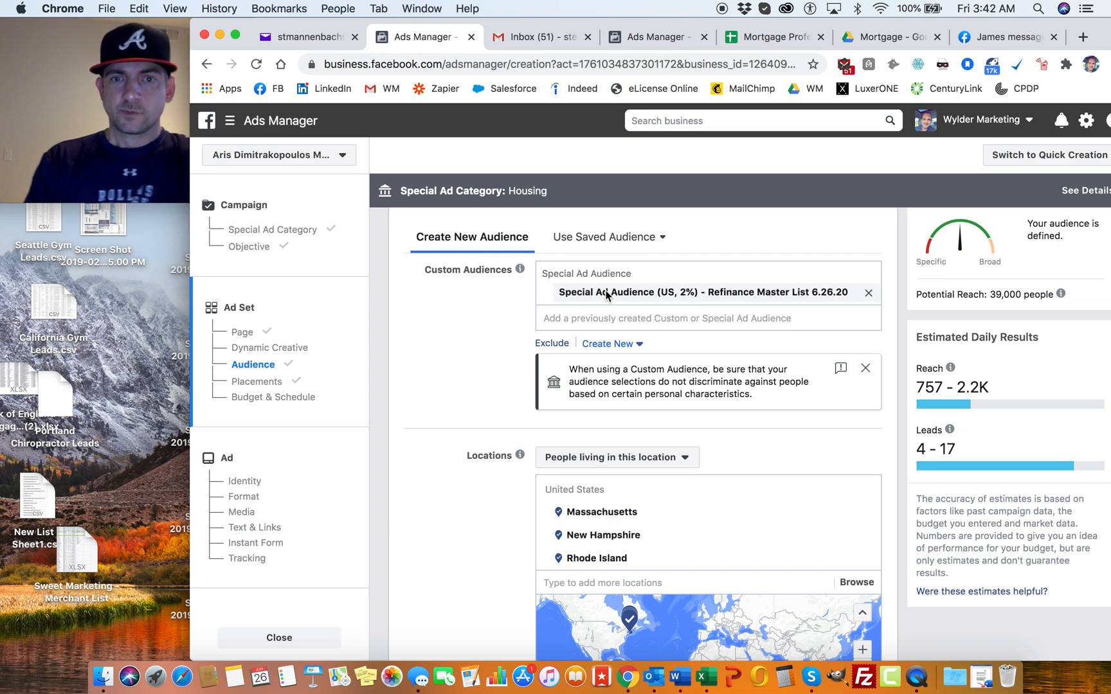
{"action": "scroll", "coordinate": [637, 421], "scroll_direction": "down", "scroll_amount": 3}
{"action": "left_click", "coordinate": [613, 493]}
{"action": "type", "text": "california"}
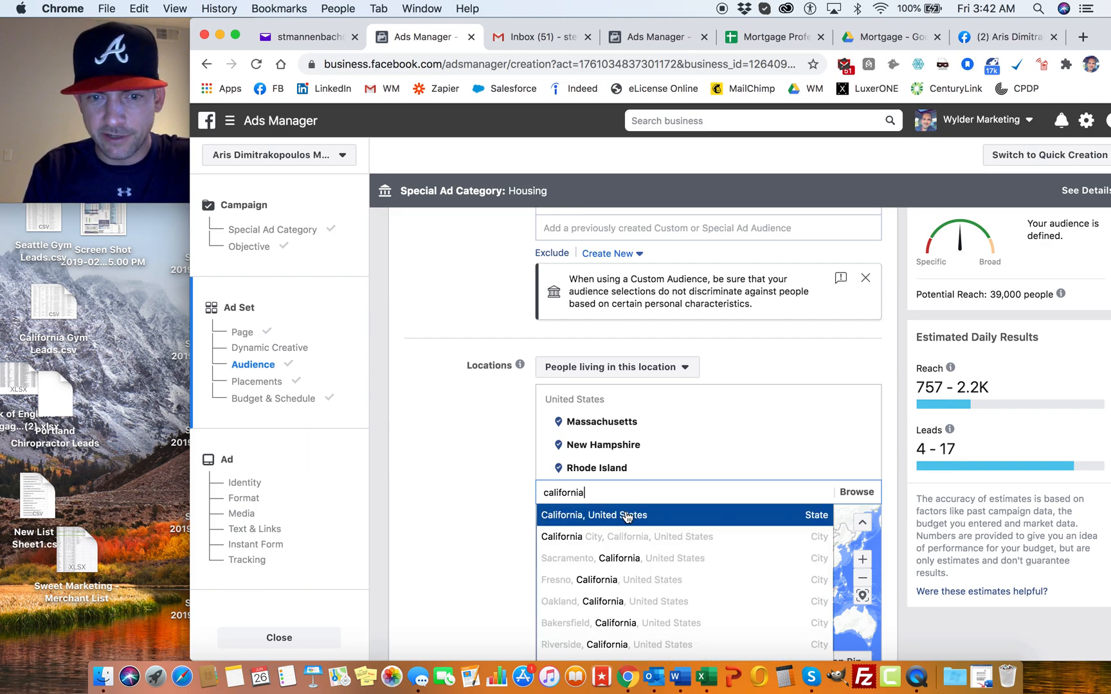
{"action": "left_click", "coordinate": [627, 515]}
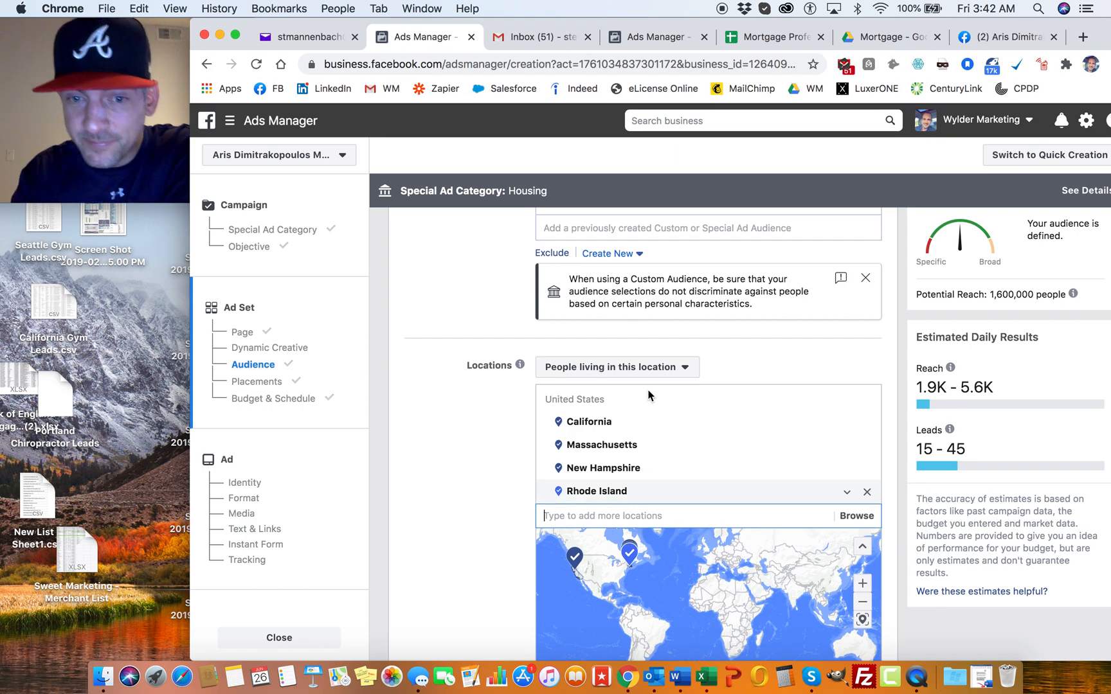
{"action": "mouse_move", "coordinate": [621, 432]}
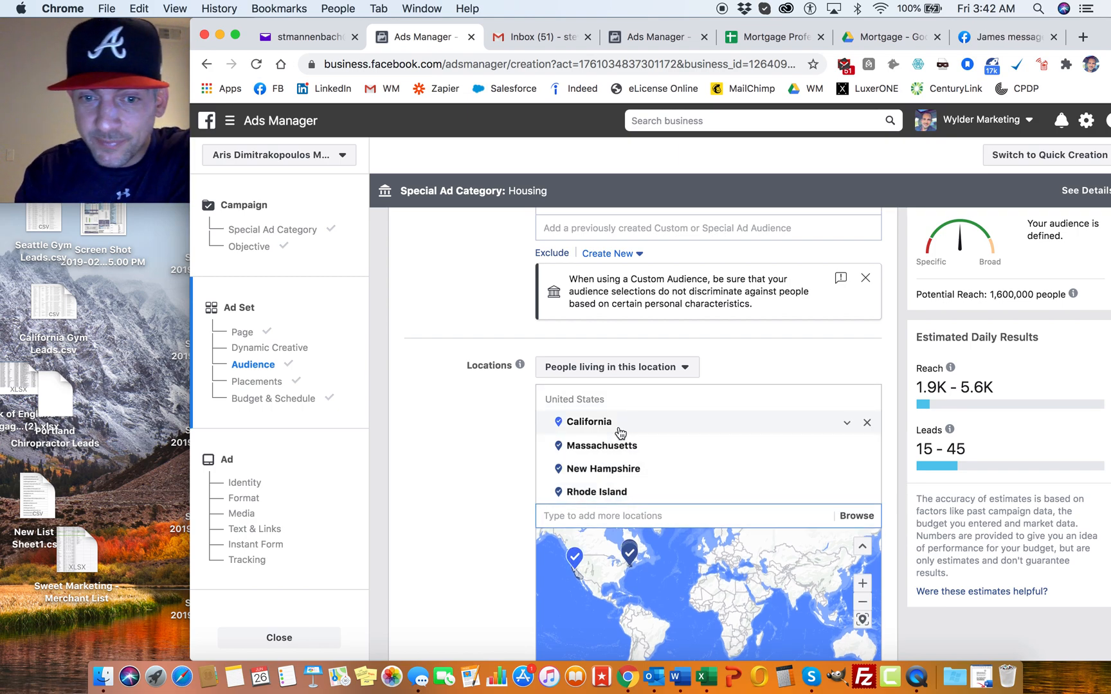
{"action": "left_click", "coordinate": [867, 424]}
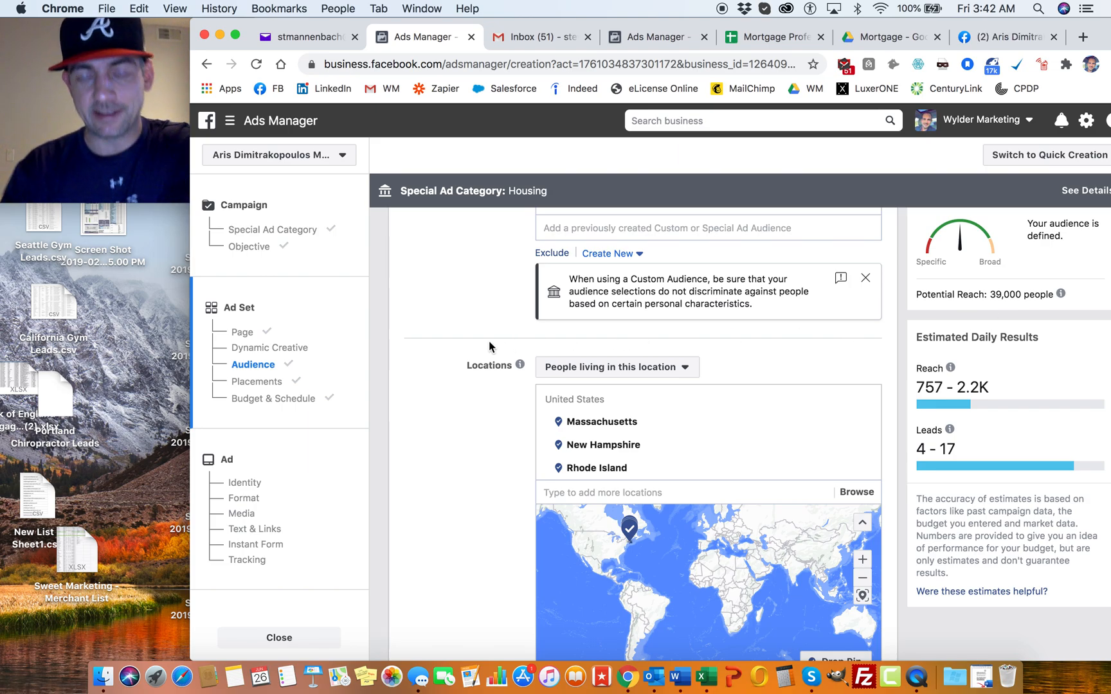
Step: Review the ad set's audience, placements and budget settings, and continue to the ad setup
{"action": "scroll", "coordinate": [490, 347], "scroll_direction": "up", "scroll_amount": 10}
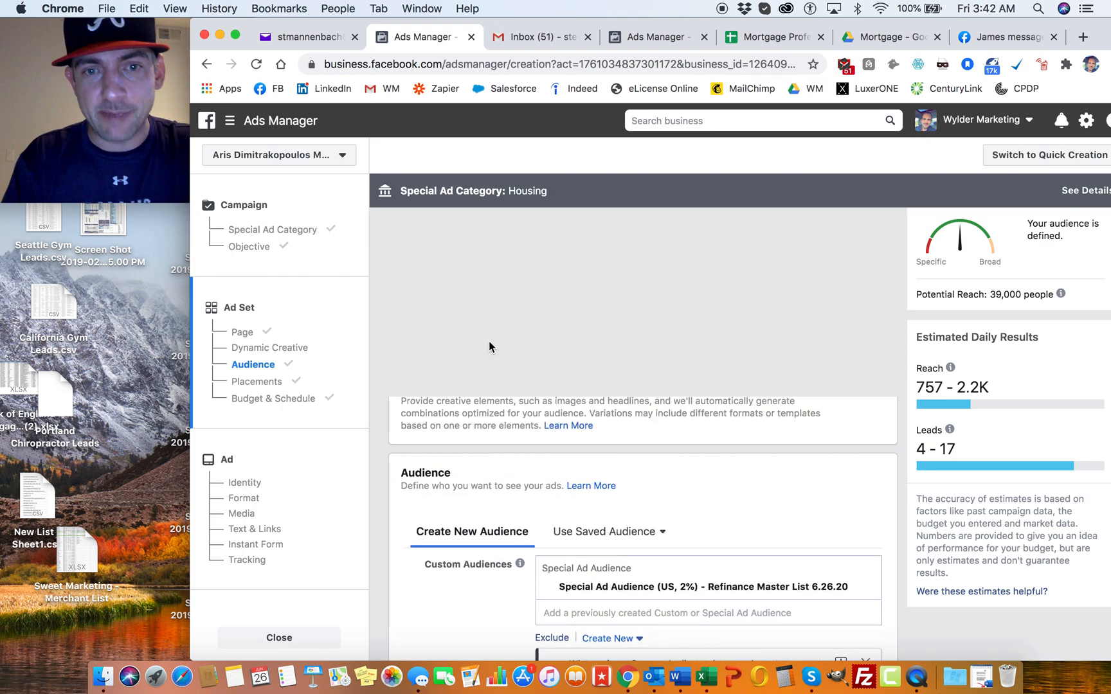
{"action": "scroll", "coordinate": [490, 297], "scroll_direction": "down", "scroll_amount": 10}
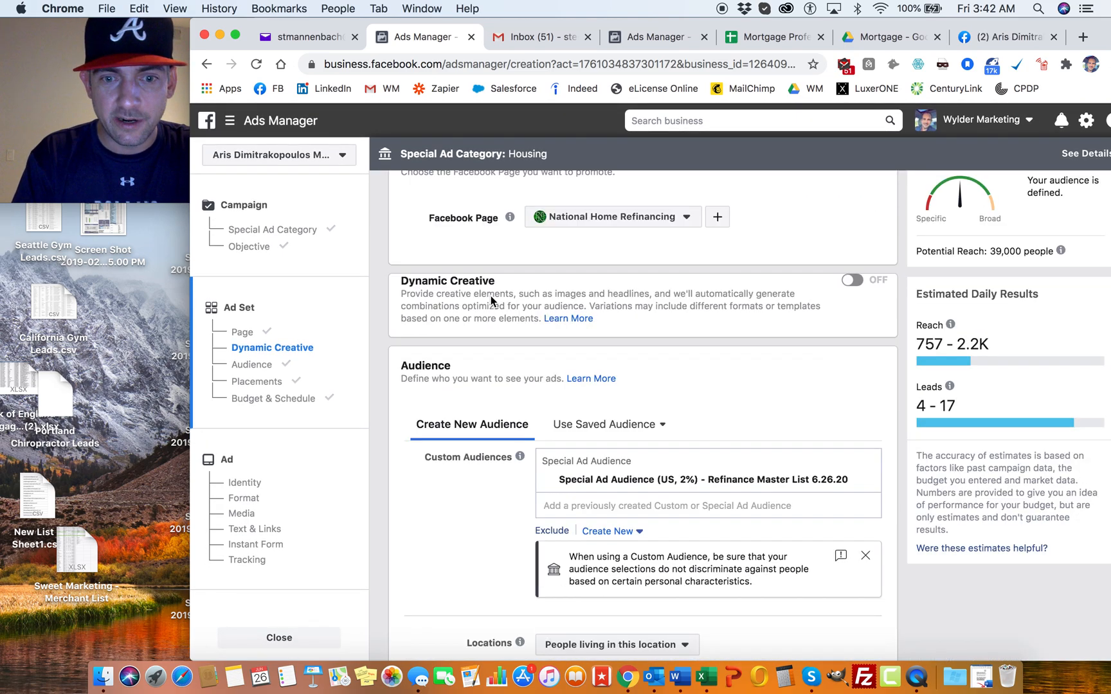
{"action": "scroll", "coordinate": [472, 335], "scroll_direction": "down", "scroll_amount": 6}
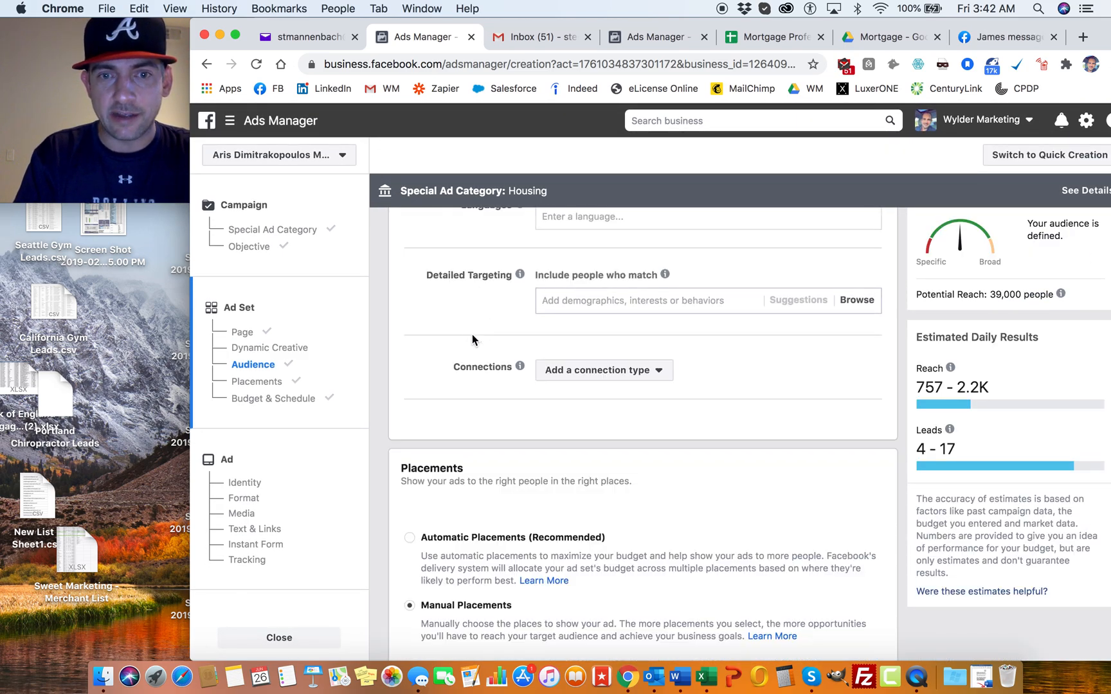
{"action": "scroll", "coordinate": [472, 335], "scroll_direction": "up", "scroll_amount": 3}
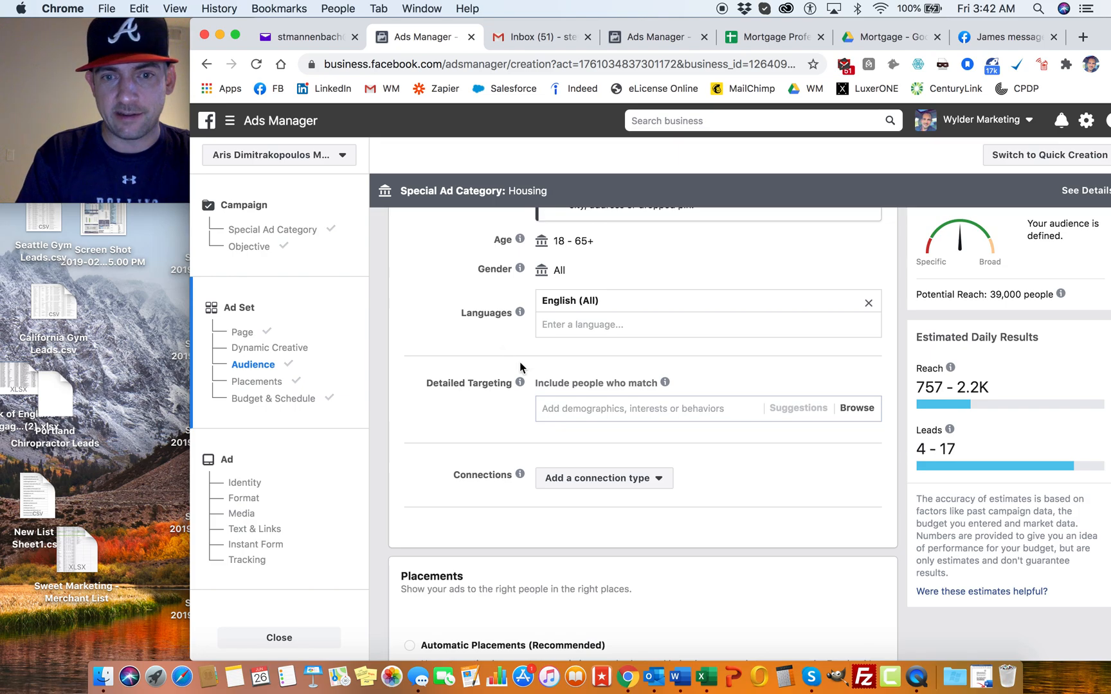
{"action": "scroll", "coordinate": [466, 330], "scroll_direction": "down", "scroll_amount": 5}
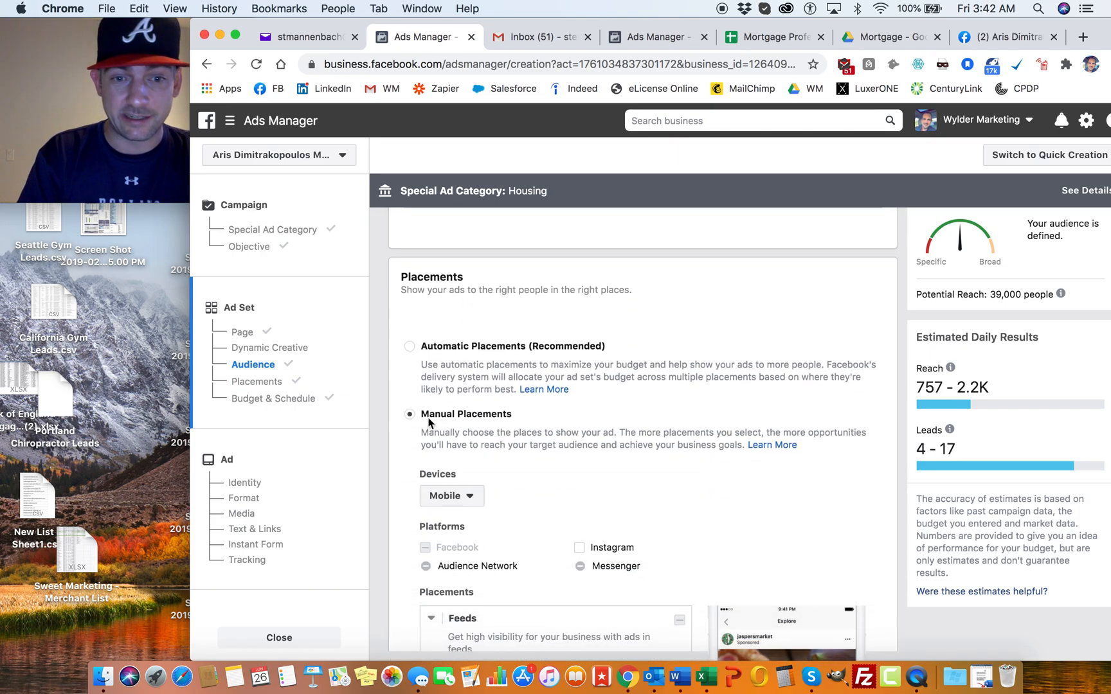
{"action": "scroll", "coordinate": [582, 395], "scroll_direction": "down", "scroll_amount": 10}
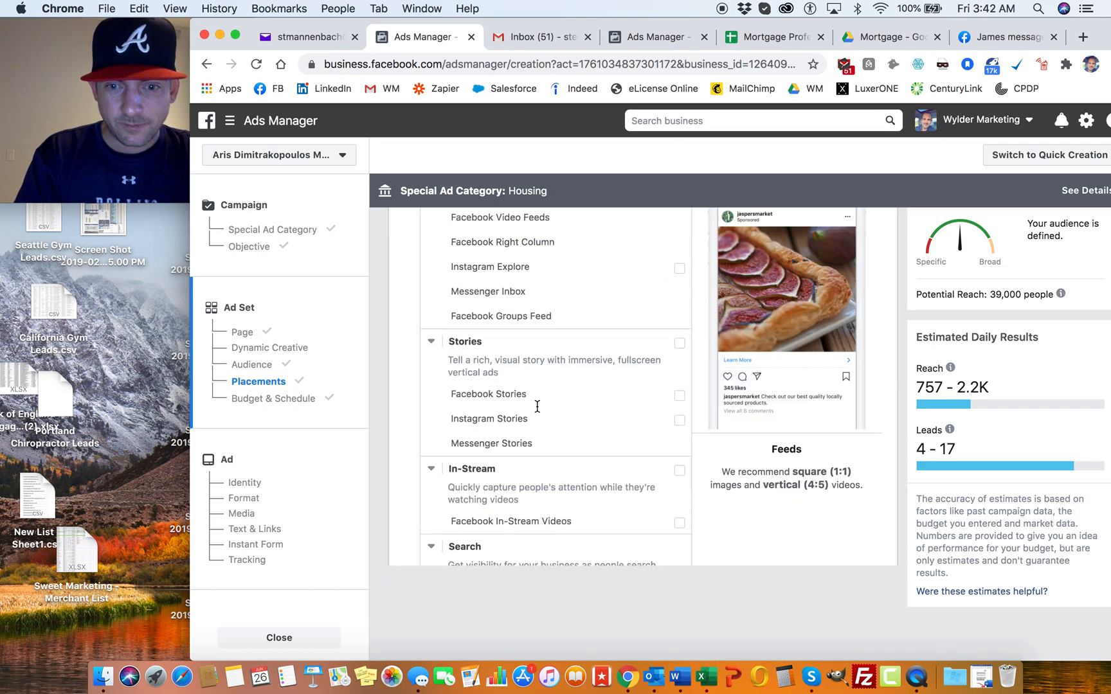
{"action": "scroll", "coordinate": [537, 410], "scroll_direction": "down", "scroll_amount": 15}
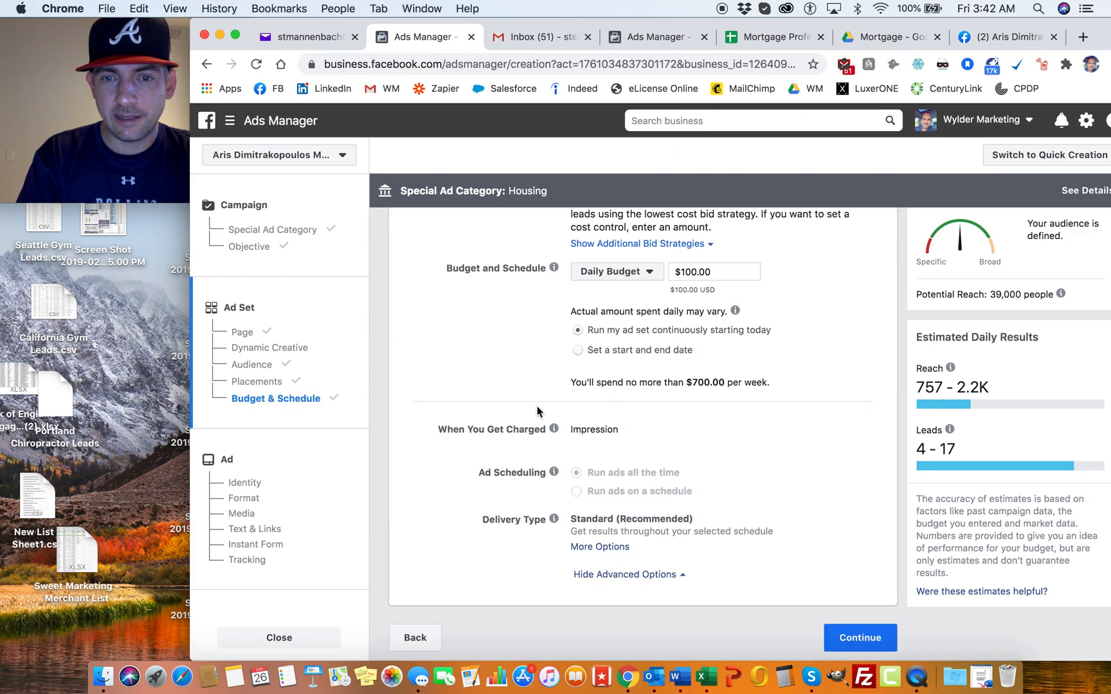
{"action": "left_click", "coordinate": [862, 638]}
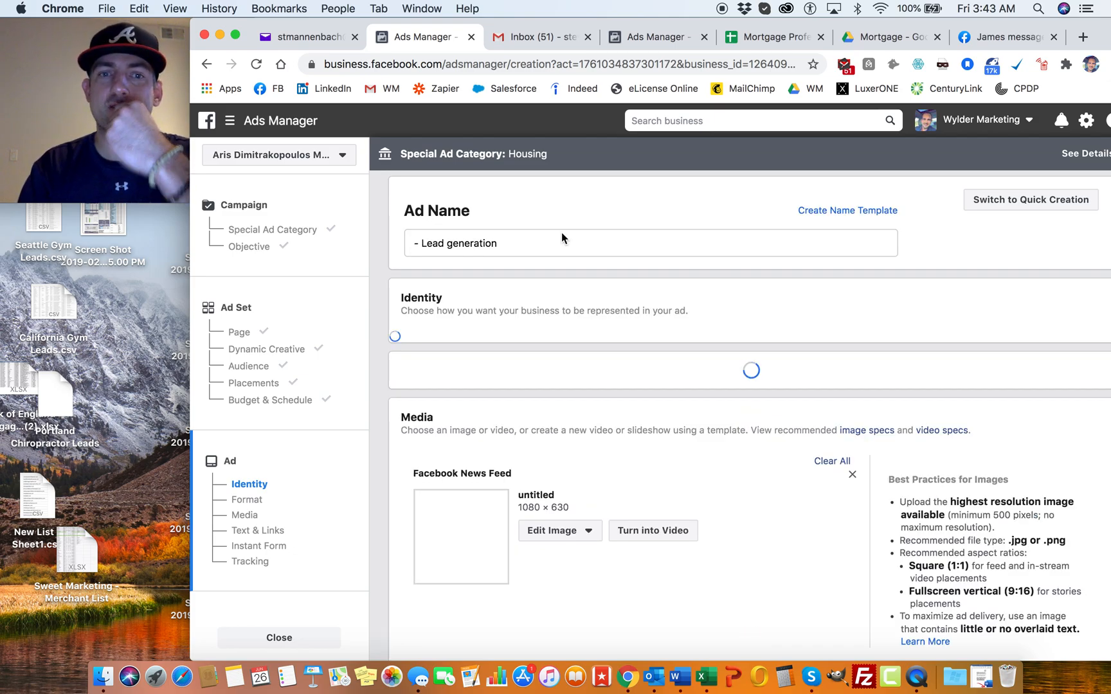
Step: Name the ad "Refi Video 1"
{"action": "left_click", "coordinate": [521, 247]}
{"action": "left_click_drag", "start_coordinate": [521, 247], "coordinate": [398, 243]}
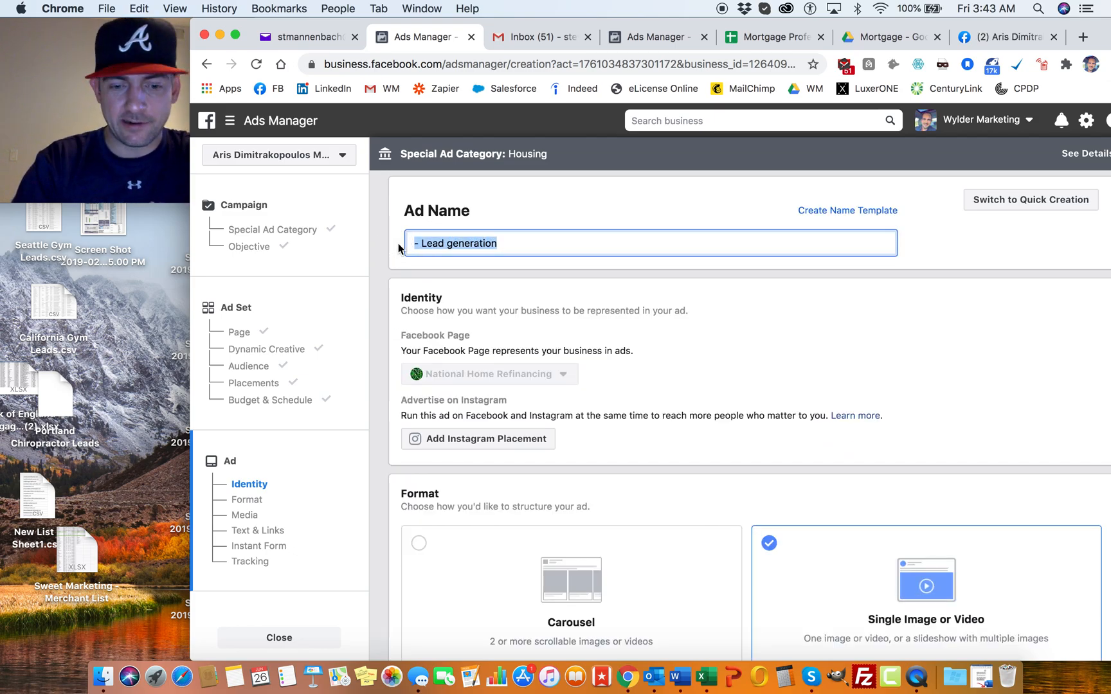
{"action": "type", "text": "Refi Video 1"}
{"action": "left_click", "coordinate": [624, 350]}
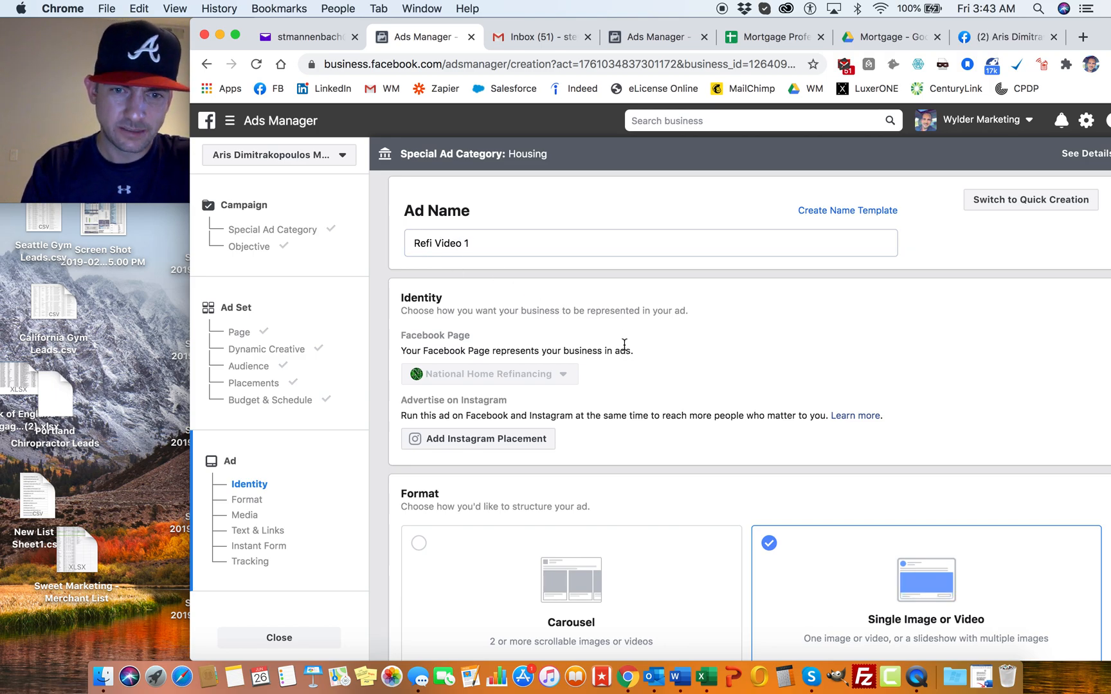
Step: Keep the Single Image or Video format and remove the existing Facebook News Feed image from the ad's media
{"action": "scroll", "coordinate": [625, 350], "scroll_direction": "down", "scroll_amount": 5}
{"action": "scroll", "coordinate": [624, 350], "scroll_direction": "down", "scroll_amount": 5}
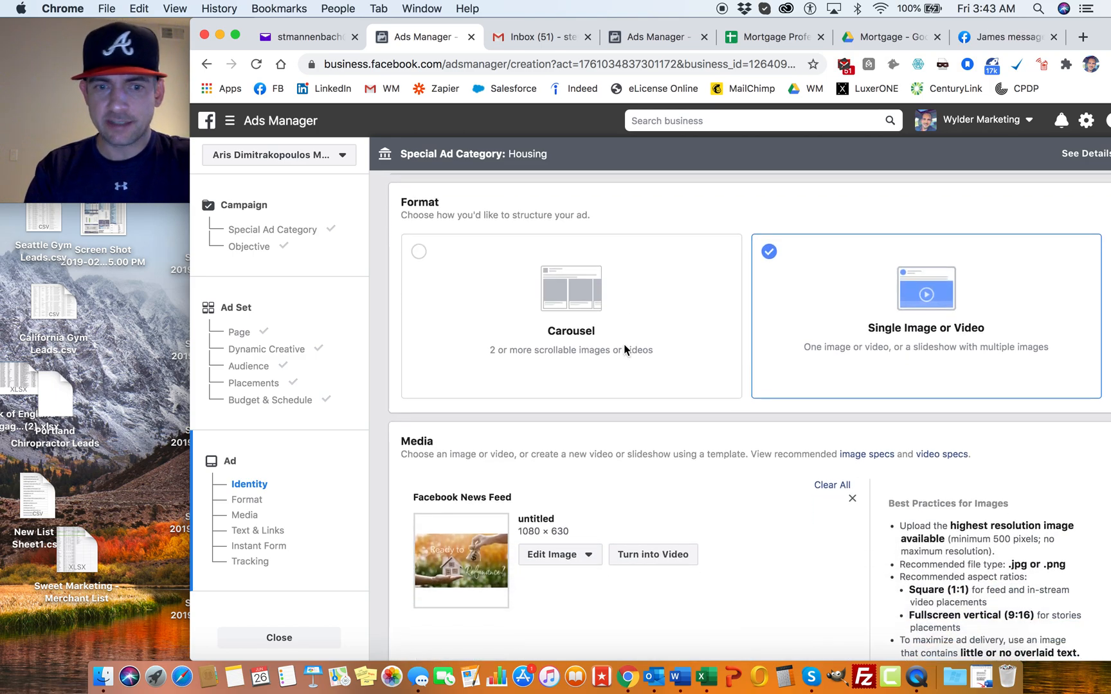
{"action": "scroll", "coordinate": [717, 391], "scroll_direction": "up", "scroll_amount": 1}
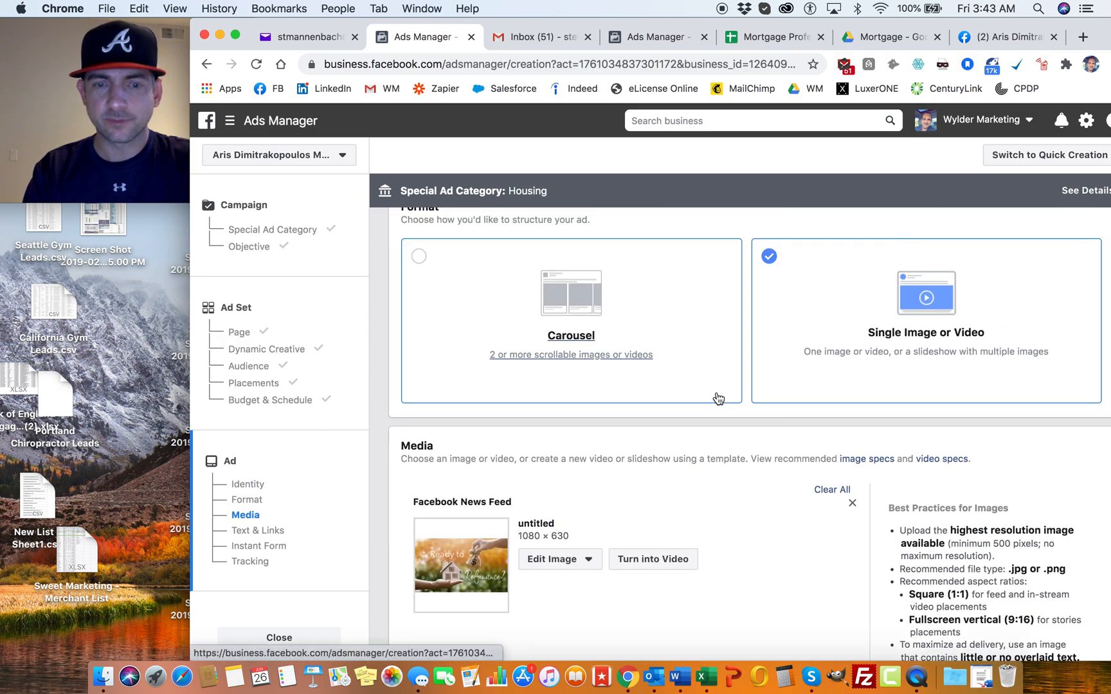
{"action": "left_click", "coordinate": [853, 505]}
Step: Start uploading a new video for the ad's media and browse to the Facebook Marketing folder
{"action": "scroll", "coordinate": [497, 329], "scroll_direction": "down", "scroll_amount": 5}
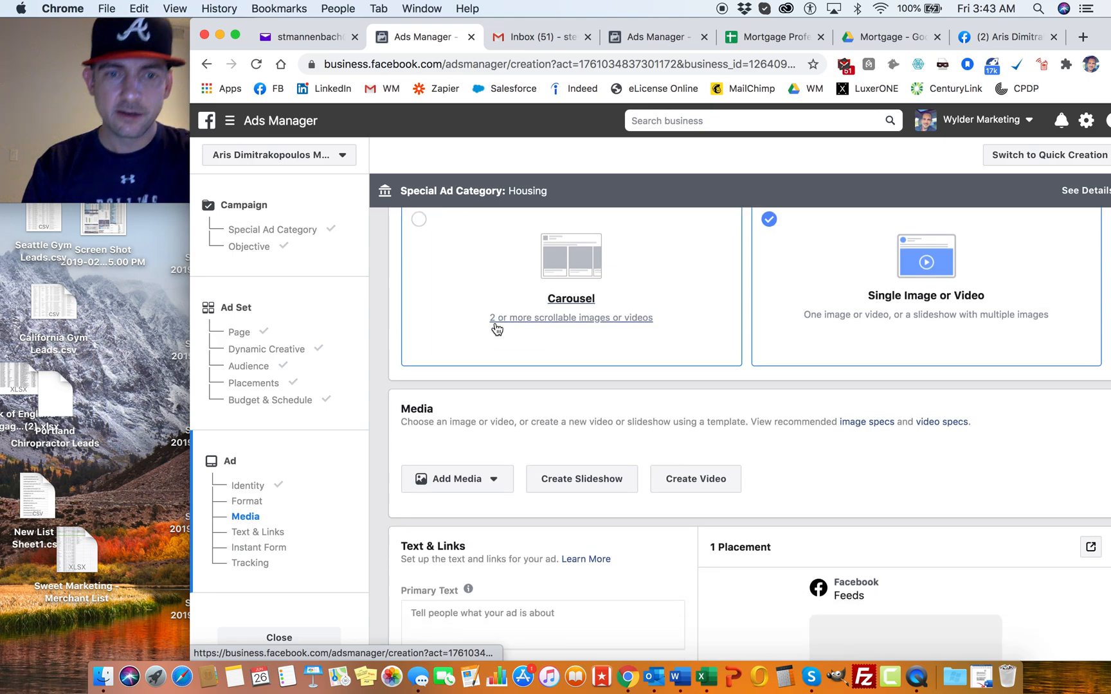
{"action": "left_click", "coordinate": [491, 378]}
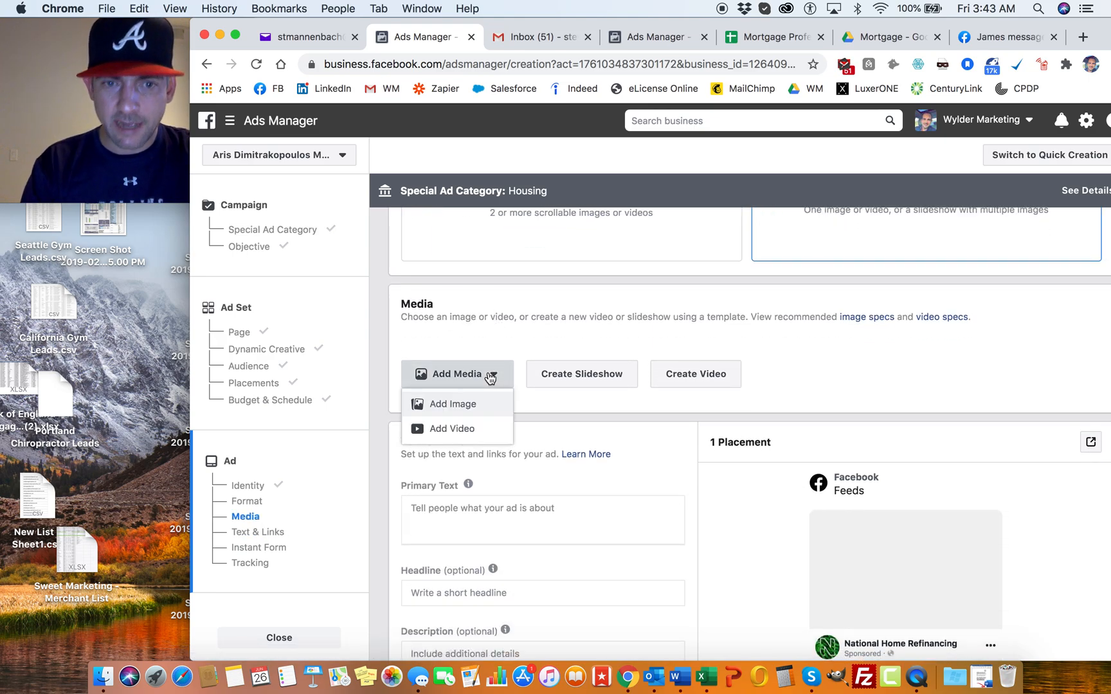
{"action": "left_click", "coordinate": [457, 425]}
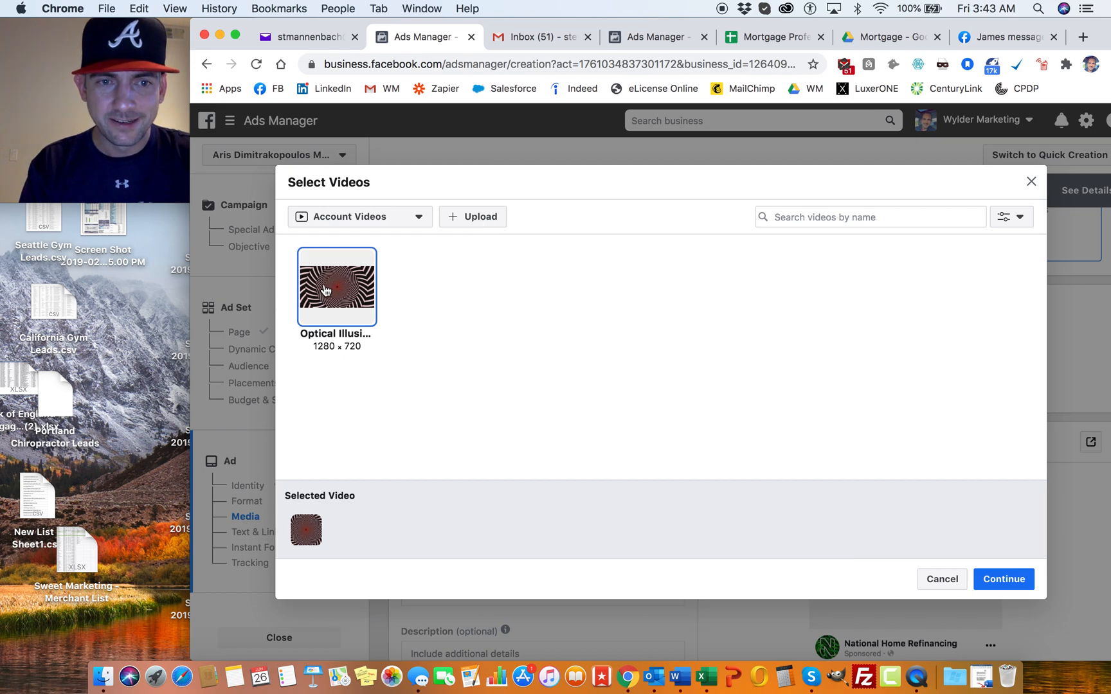
{"action": "left_click", "coordinate": [475, 219]}
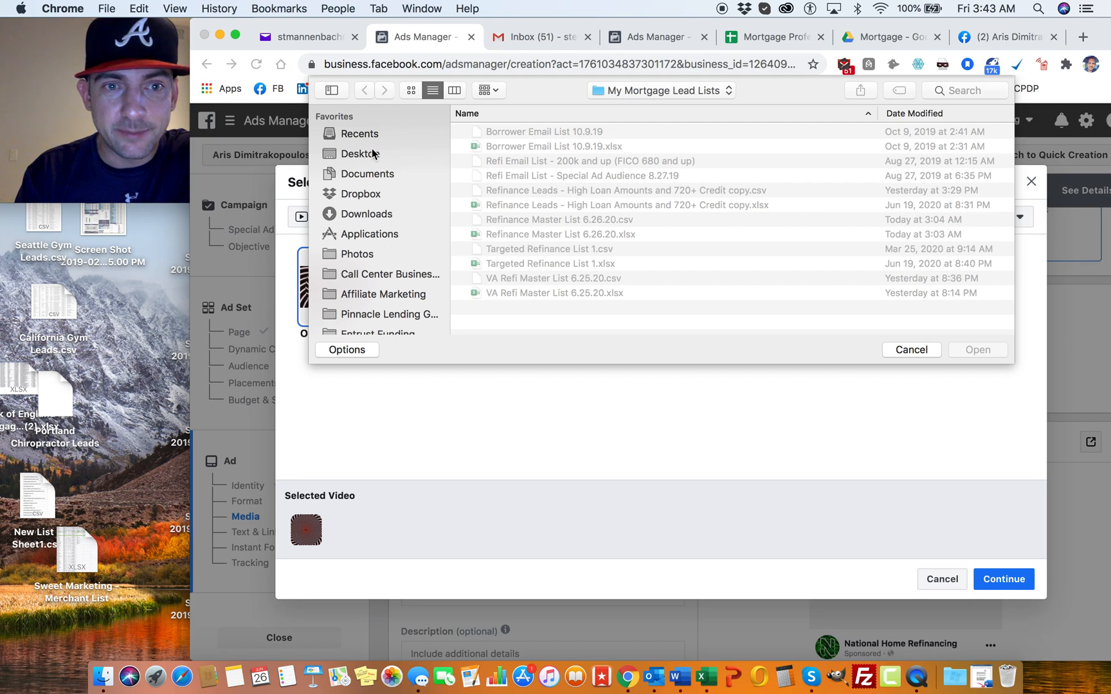
{"action": "scroll", "coordinate": [381, 275], "scroll_direction": "down", "scroll_amount": 5}
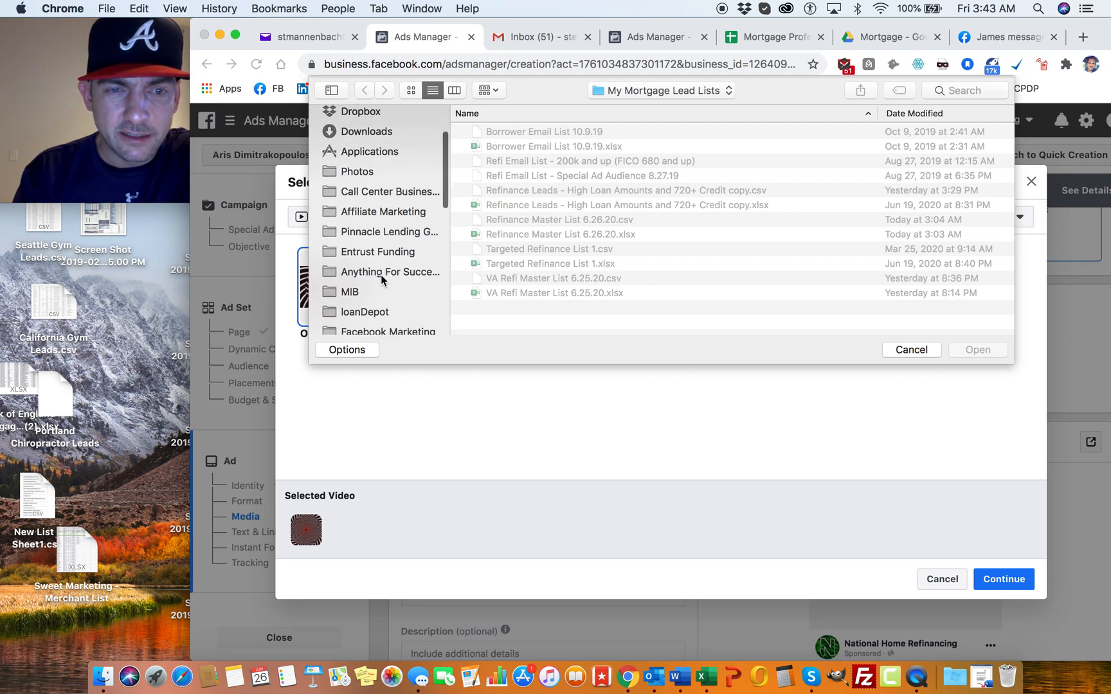
{"action": "scroll", "coordinate": [407, 268], "scroll_direction": "down", "scroll_amount": 1}
{"action": "left_click", "coordinate": [398, 266]}
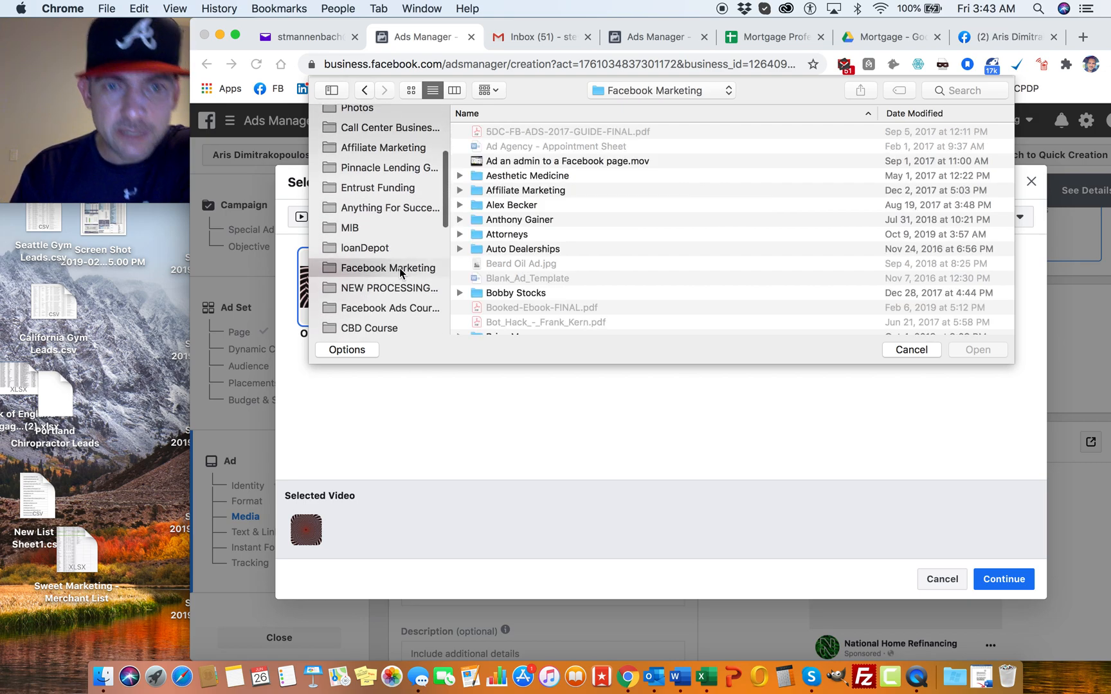
Step: Upload "Top 10 Secrets To Home Refinancing Video-AZ1.MOV" from the Photos and Videos folder in Mortgage Companies, 1 Mortgage Leads
{"action": "scroll", "coordinate": [524, 250], "scroll_direction": "down", "scroll_amount": 5}
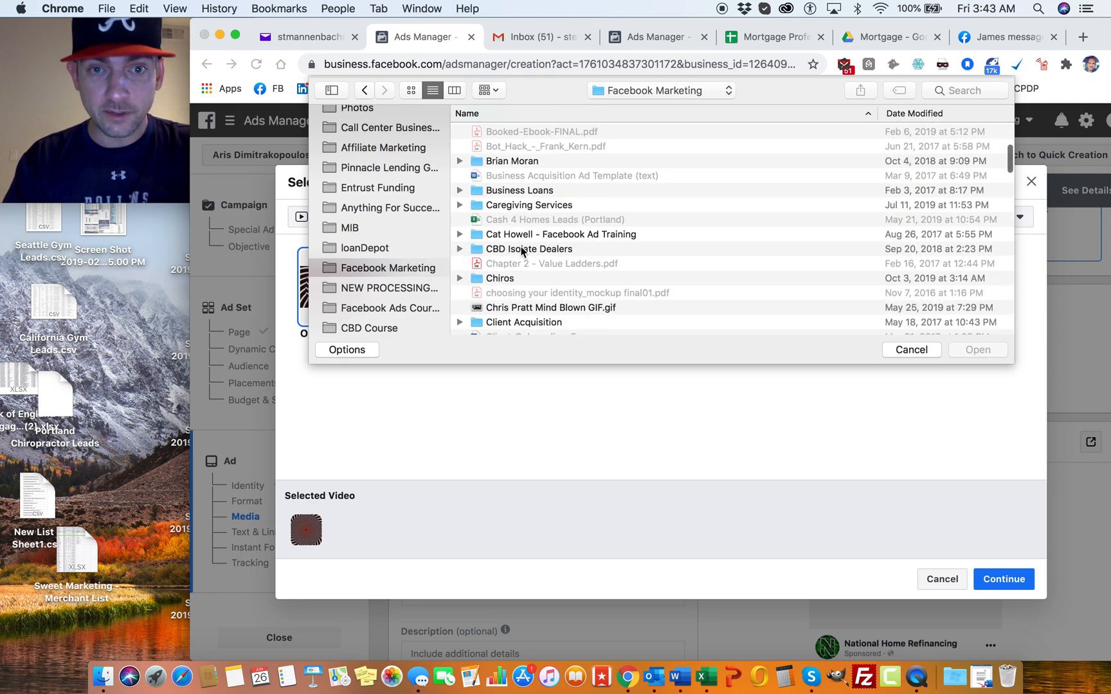
{"action": "scroll", "coordinate": [492, 228], "scroll_direction": "down", "scroll_amount": 5}
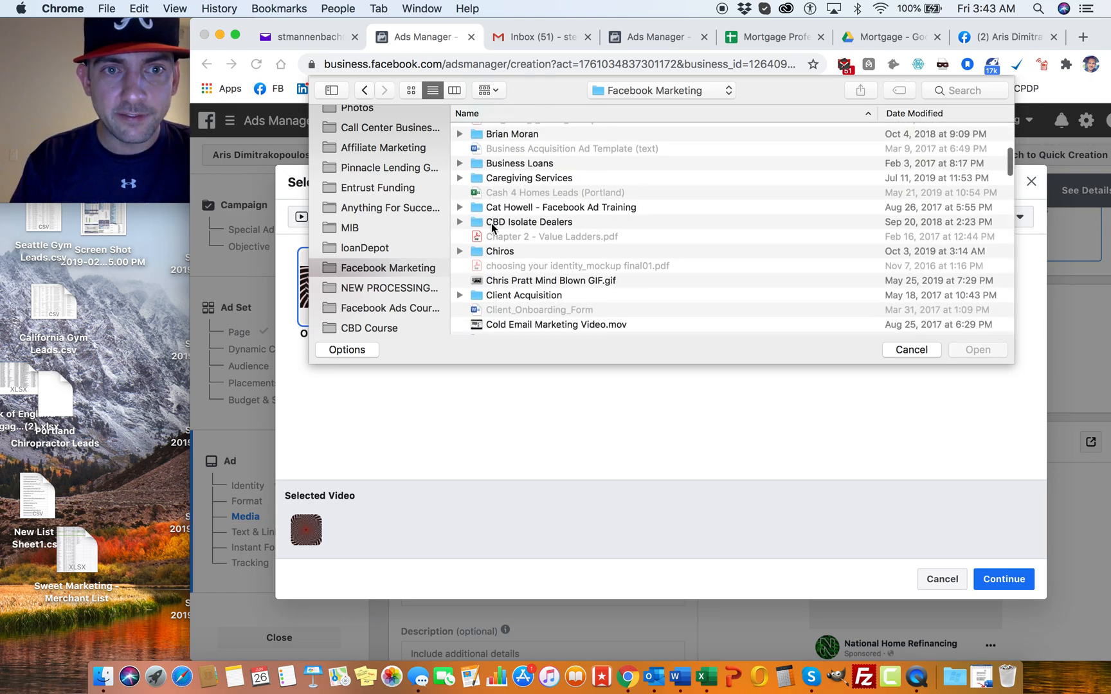
{"action": "scroll", "coordinate": [492, 226], "scroll_direction": "down", "scroll_amount": 10}
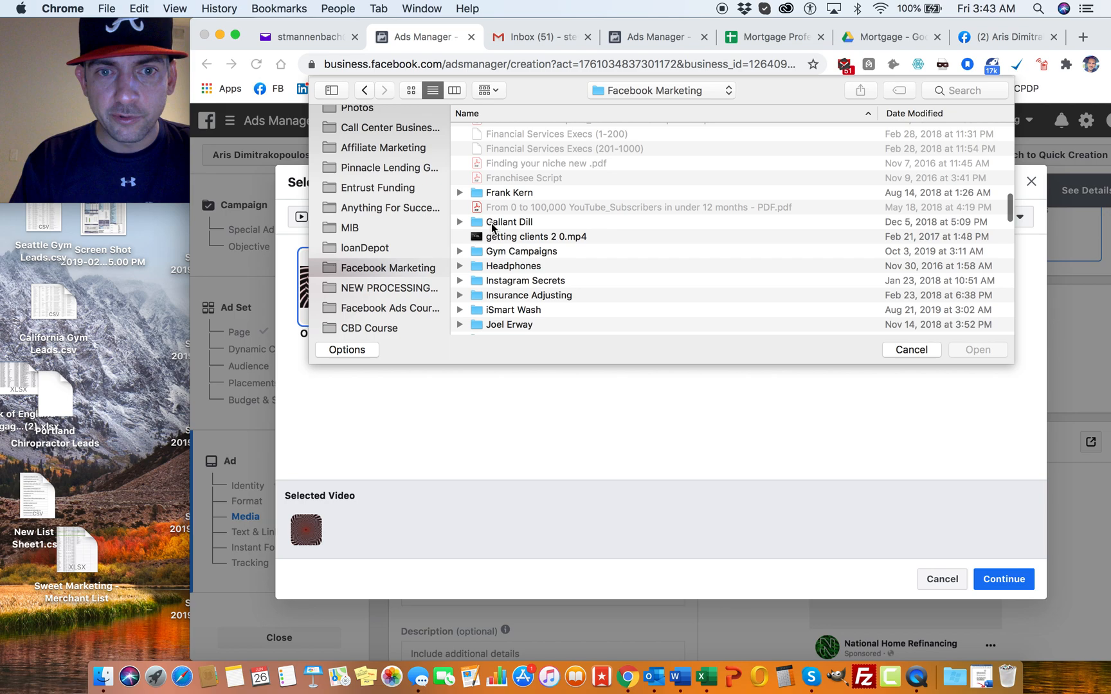
{"action": "scroll", "coordinate": [491, 226], "scroll_direction": "down", "scroll_amount": 7}
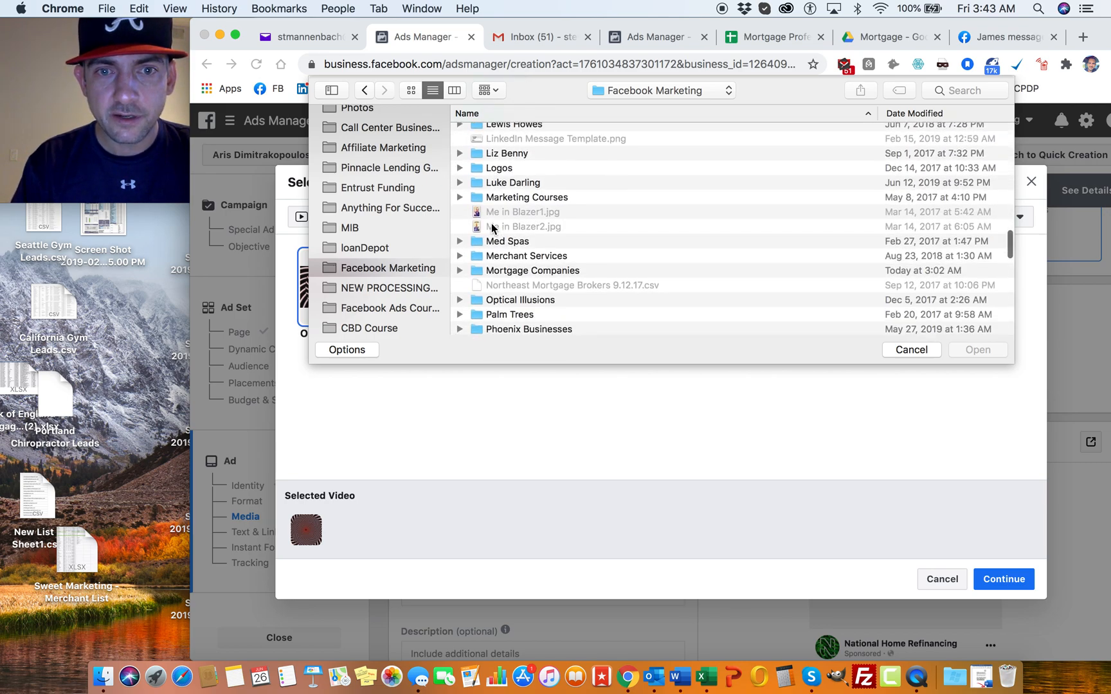
{"action": "left_click", "coordinate": [463, 220]}
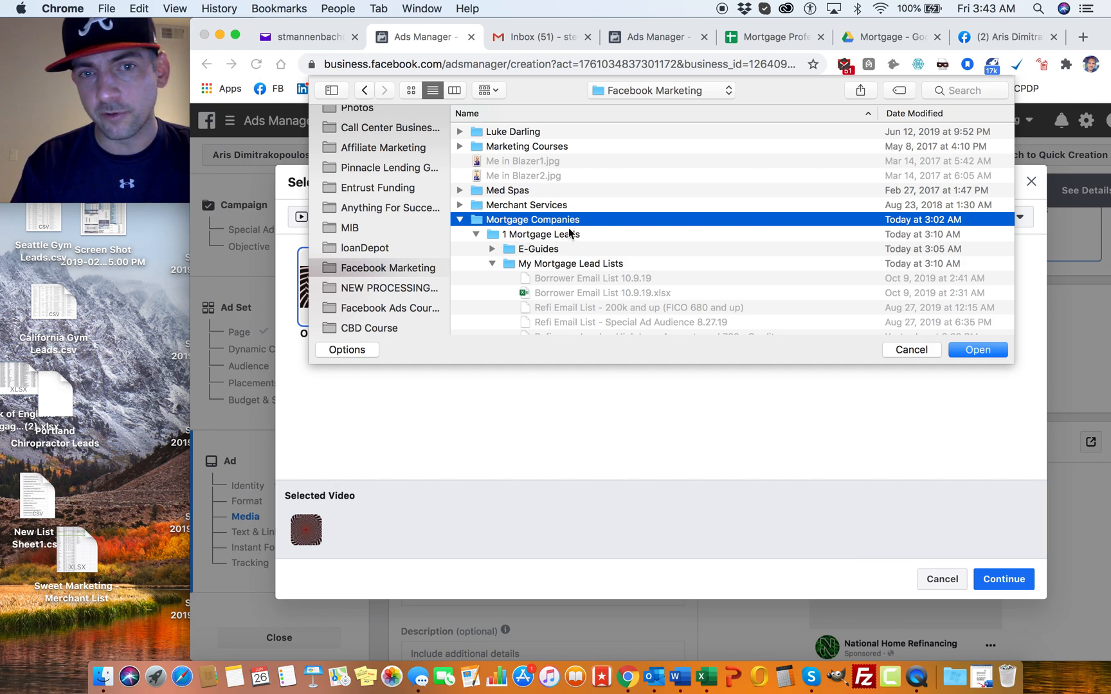
{"action": "left_click", "coordinate": [476, 235]}
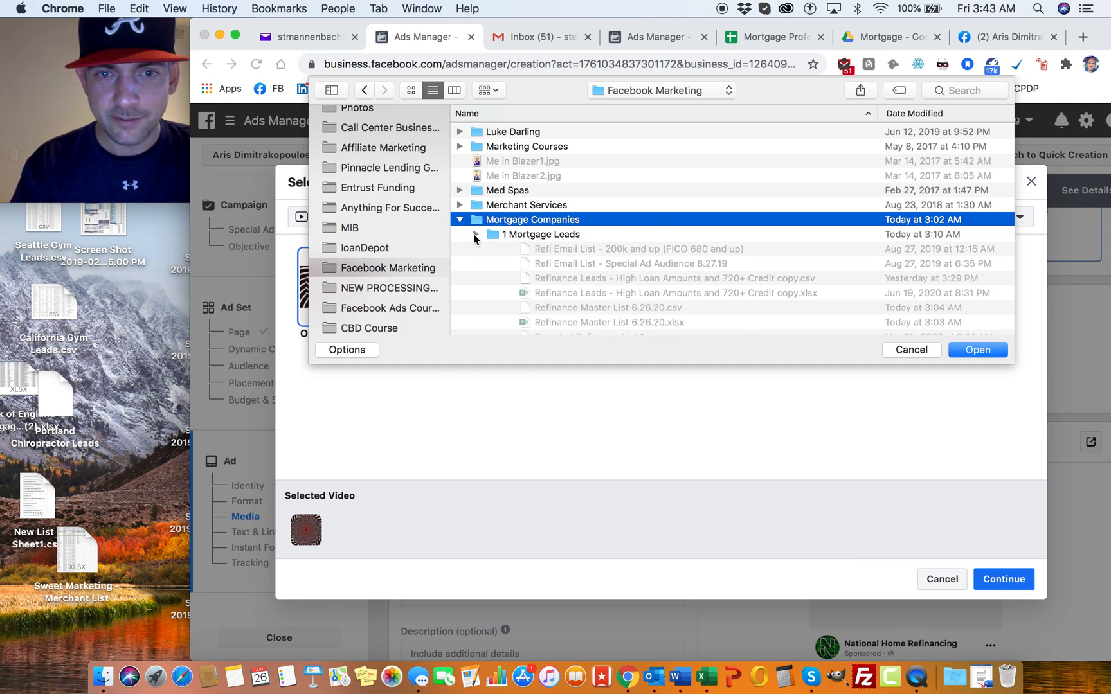
{"action": "left_click", "coordinate": [476, 236]}
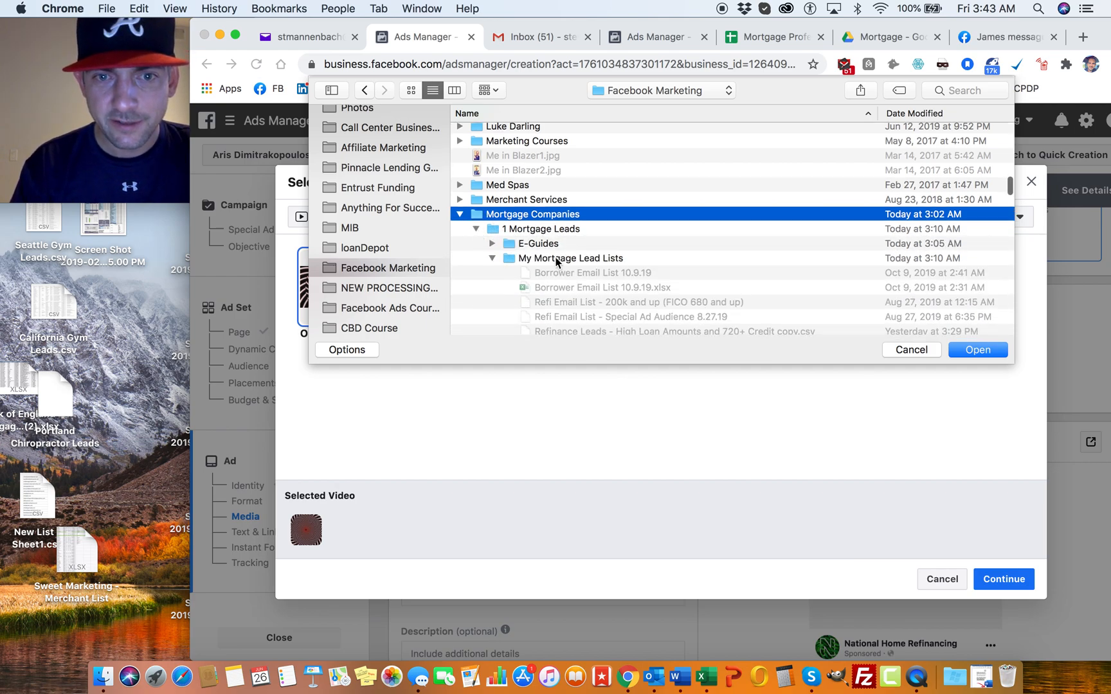
{"action": "scroll", "coordinate": [536, 251], "scroll_direction": "down", "scroll_amount": 2}
{"action": "left_click", "coordinate": [495, 225]}
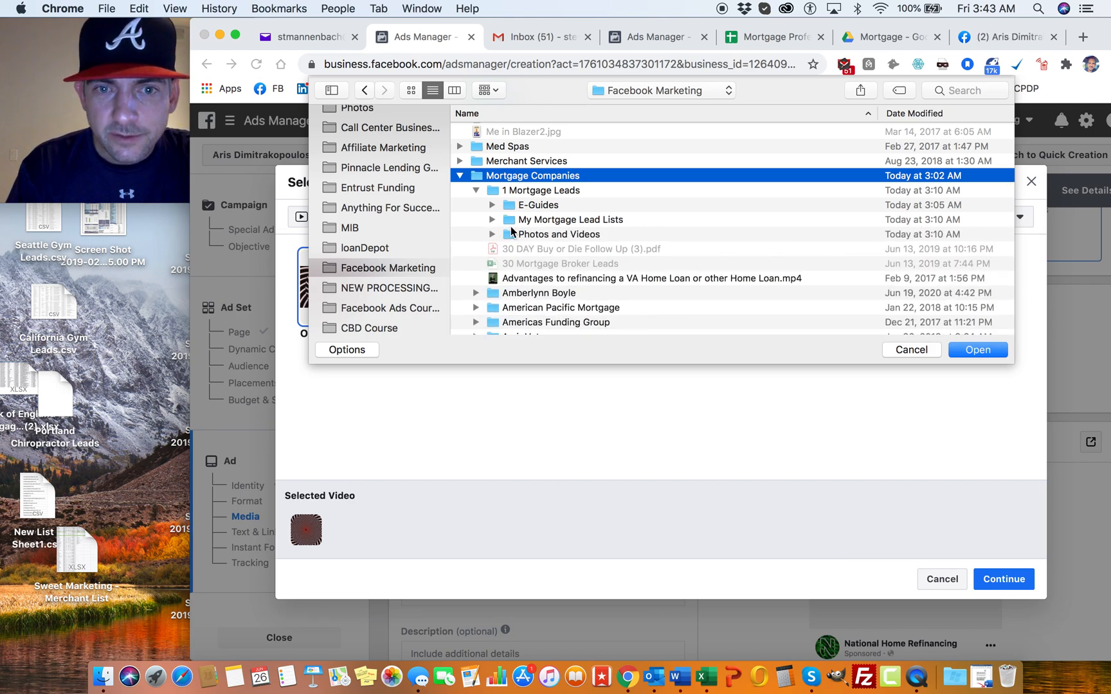
{"action": "scroll", "coordinate": [510, 188], "scroll_direction": "down", "scroll_amount": 3}
{"action": "left_click", "coordinate": [492, 183]}
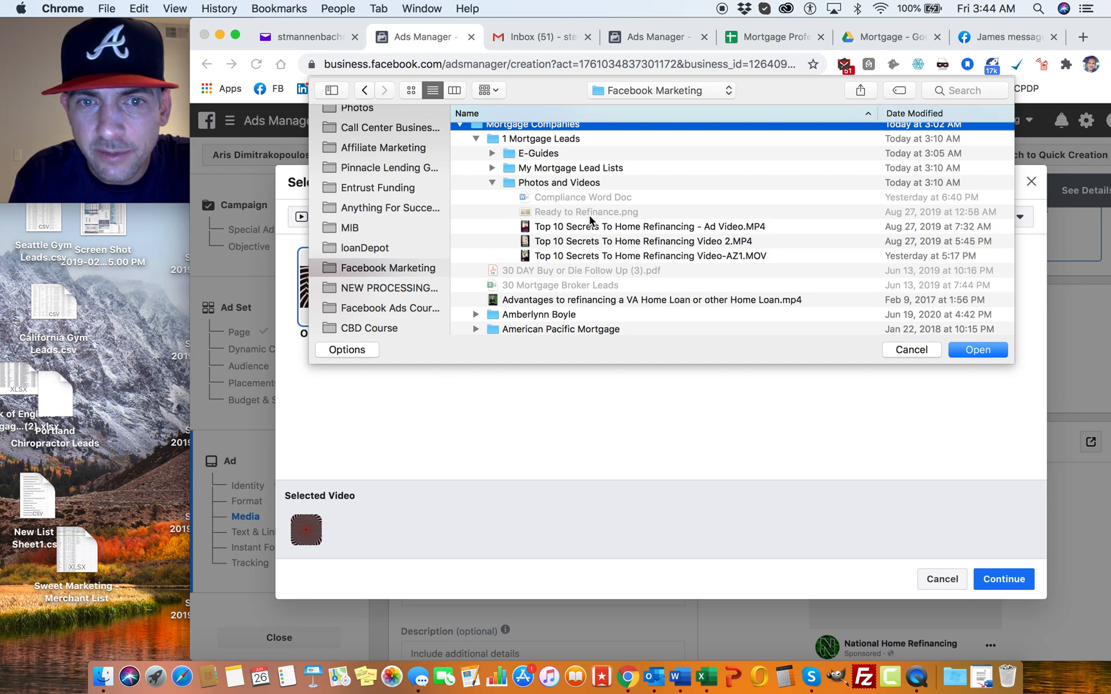
{"action": "double_click", "coordinate": [585, 256]}
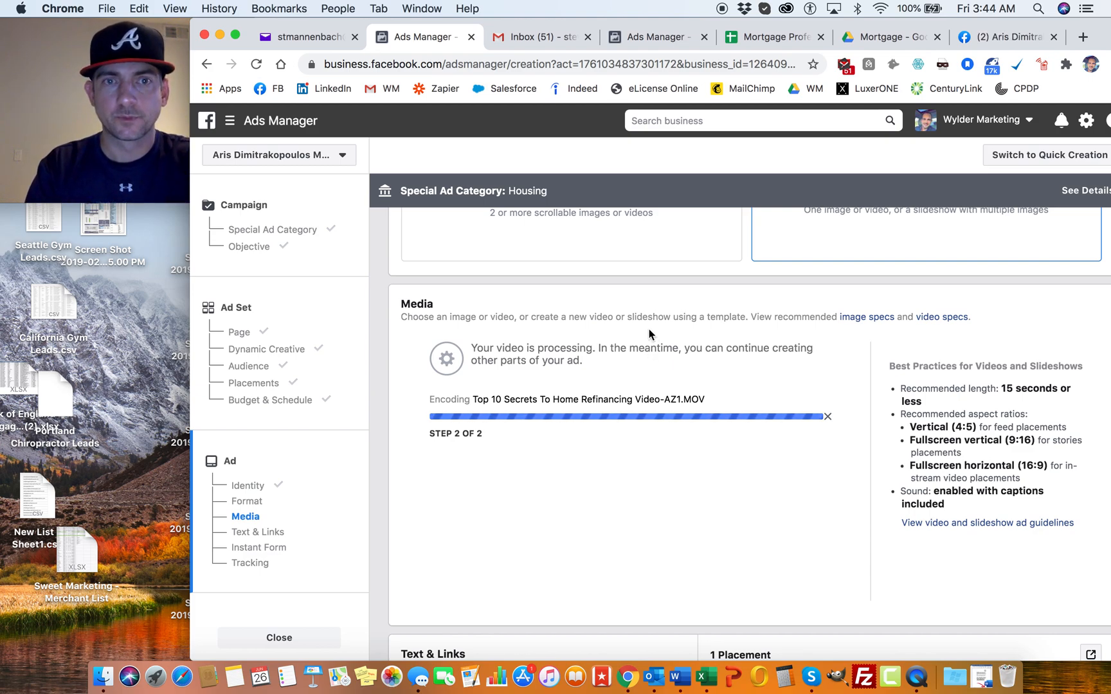
{"action": "left_click", "coordinate": [657, 36]}
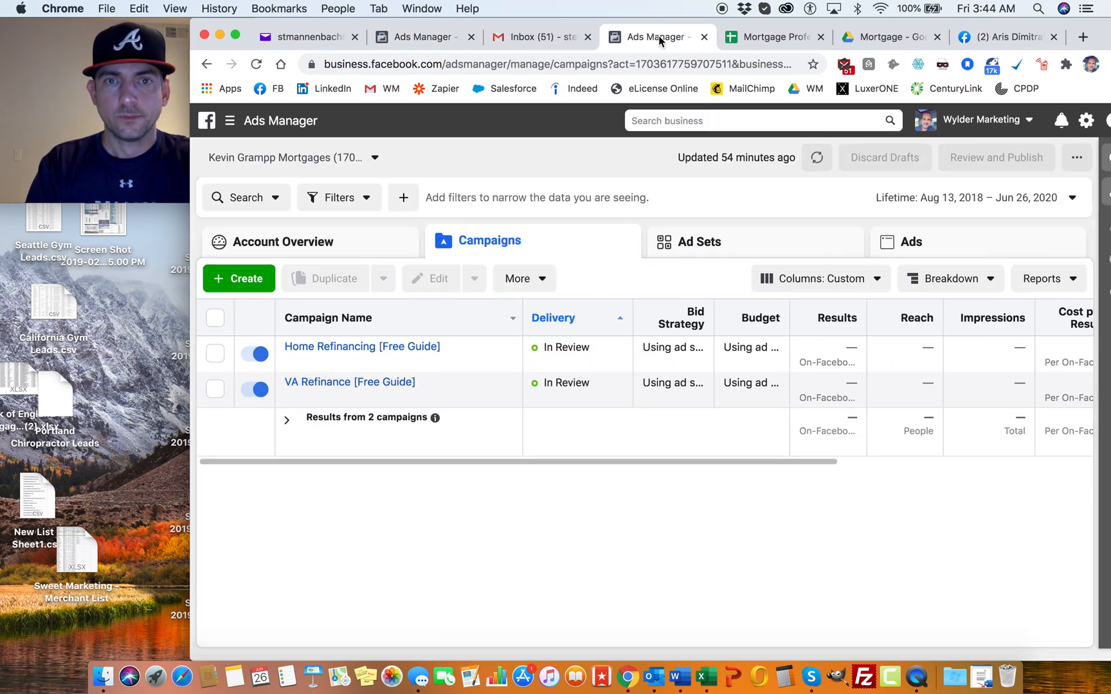
{"action": "left_click", "coordinate": [415, 48]}
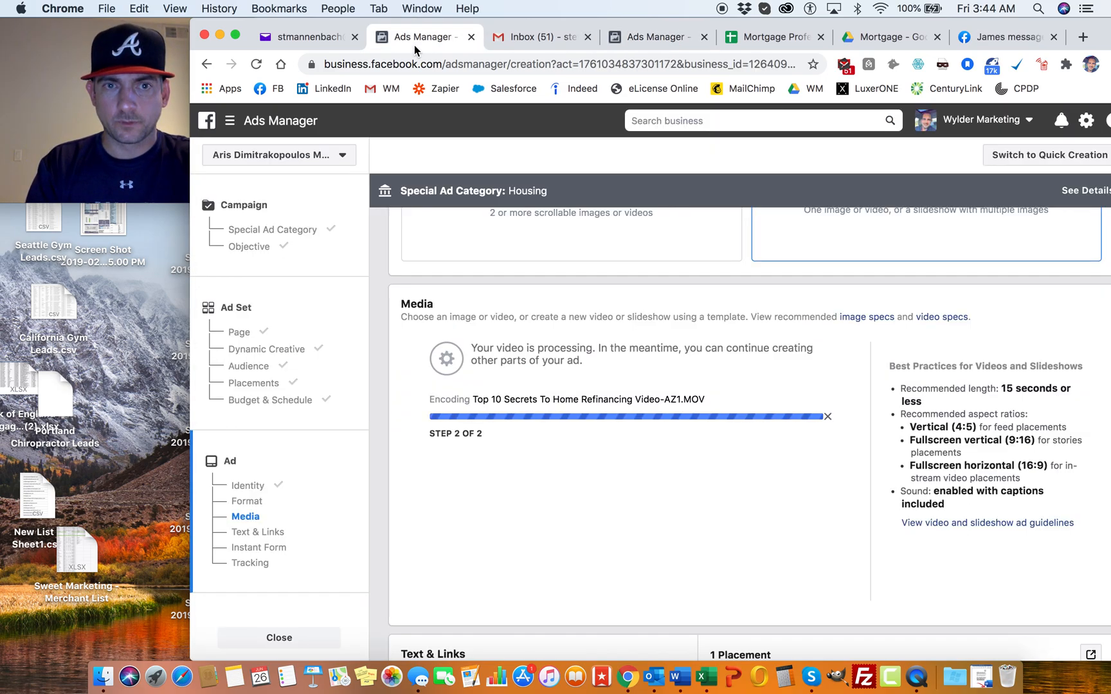
Step: In the other Ads Manager account, open the "Refi Video 1" ad of the "Home Refinancing [Free Guide]" campaign for editing
{"action": "left_click", "coordinate": [660, 45]}
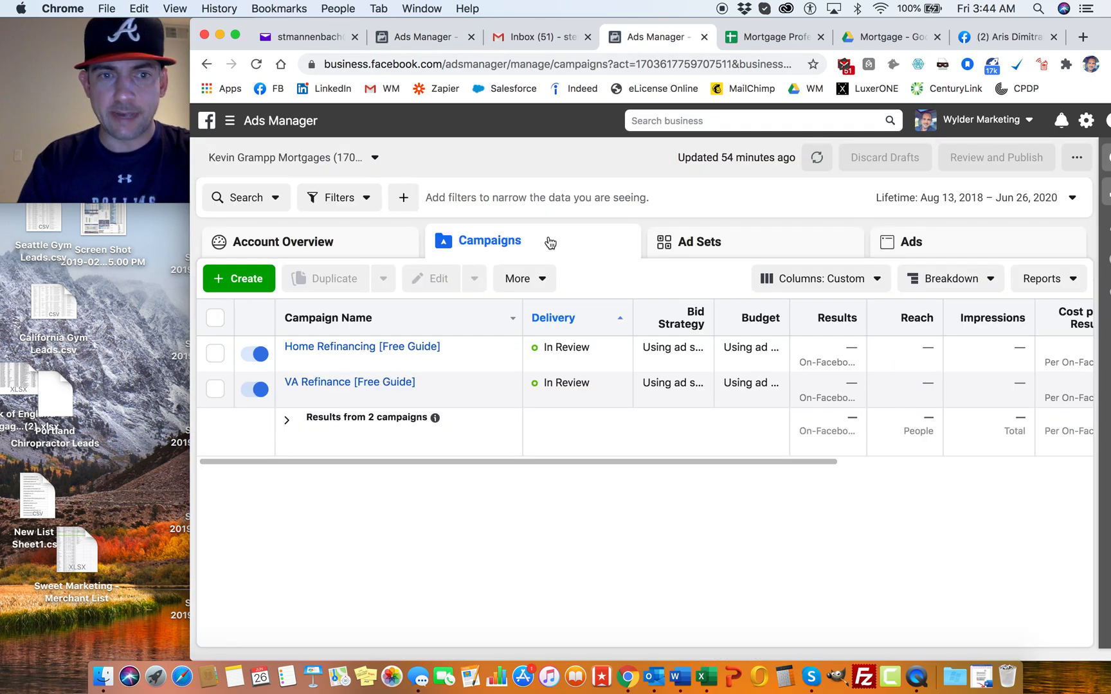
{"action": "left_click", "coordinate": [364, 349]}
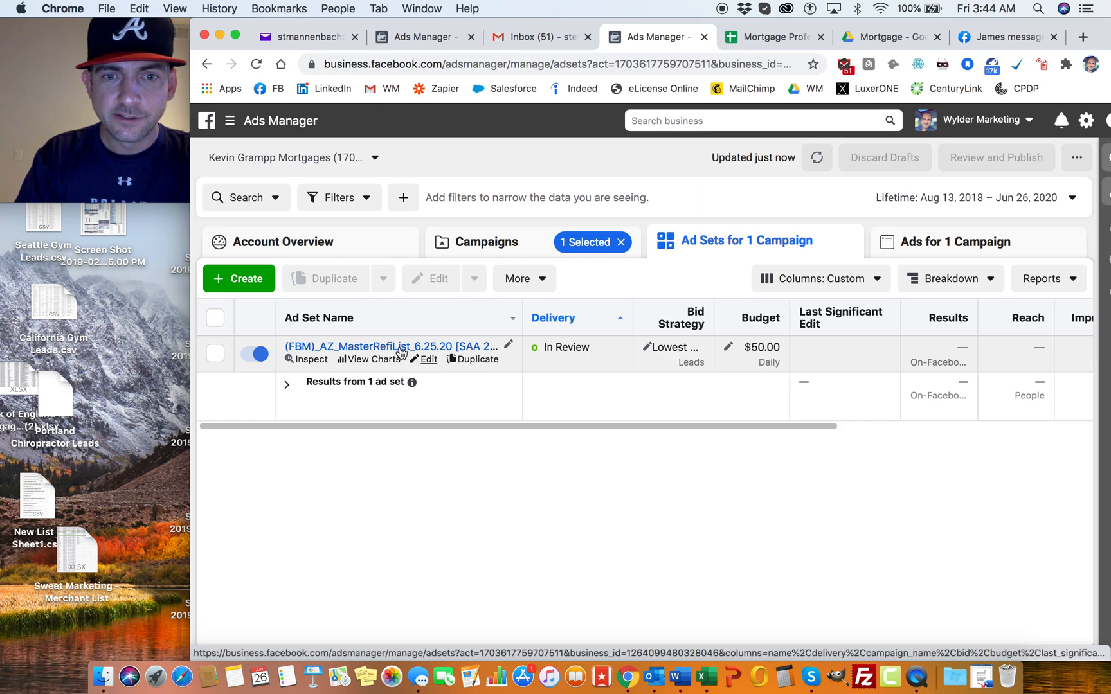
{"action": "left_click", "coordinate": [400, 351]}
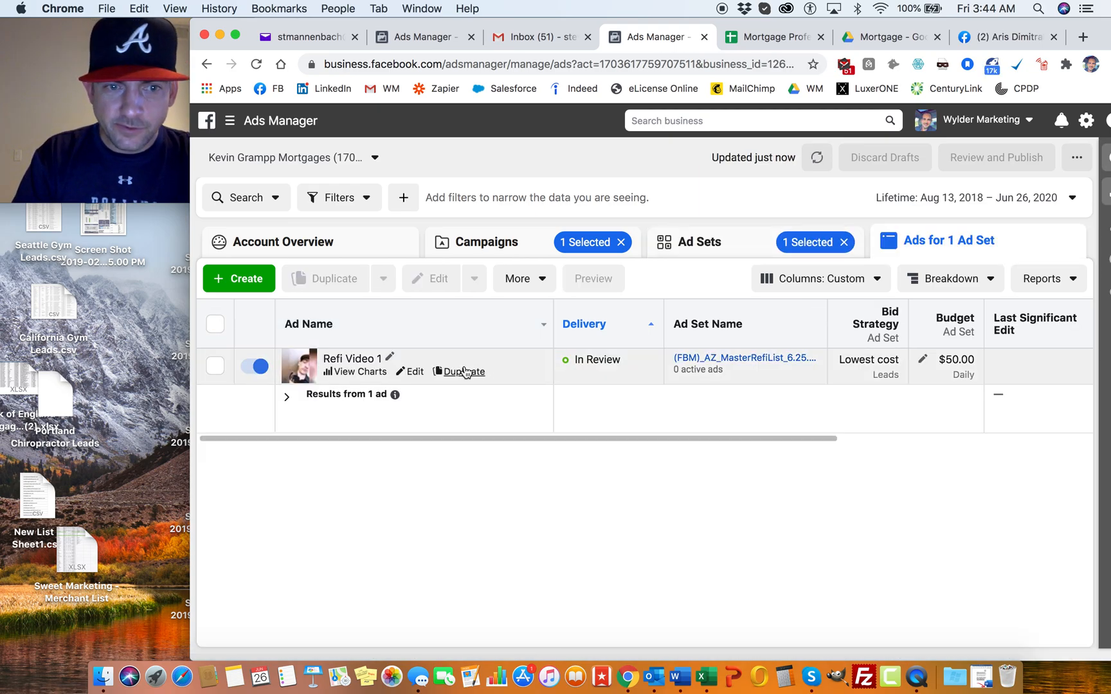
{"action": "left_click", "coordinate": [506, 365]}
{"action": "left_click", "coordinate": [433, 280]}
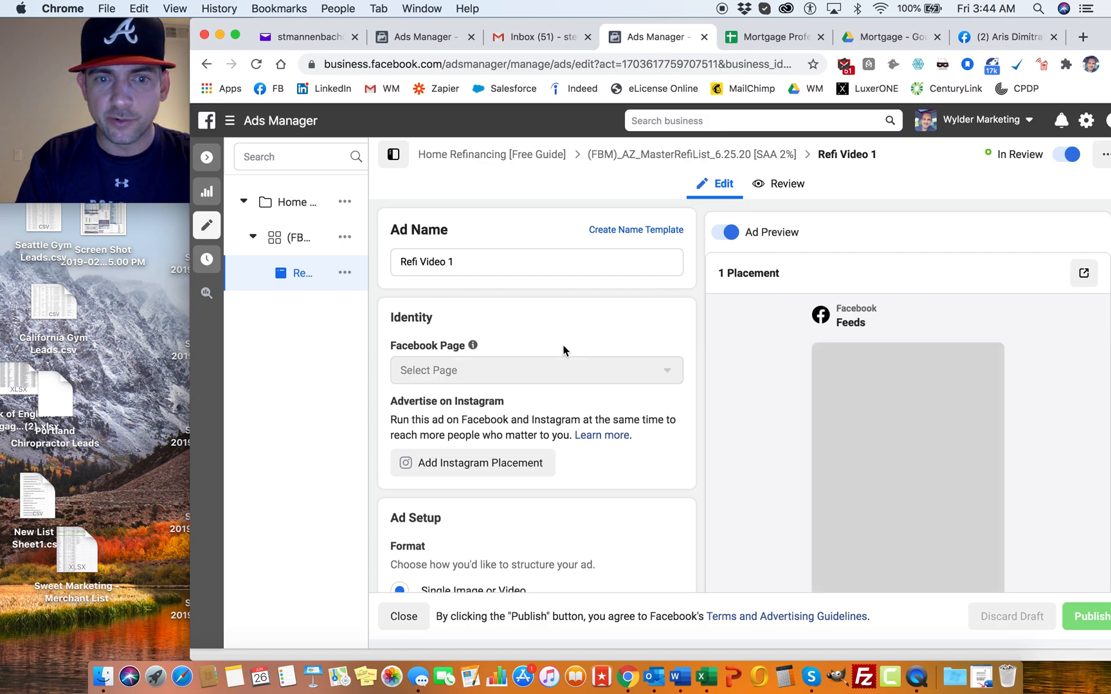
Step: Copy the existing ad's full primary text, starting "WE OFFER HOME REFINANCING!", into the Primary Text of the new ad
{"action": "scroll", "coordinate": [561, 411], "scroll_direction": "down", "scroll_amount": 6}
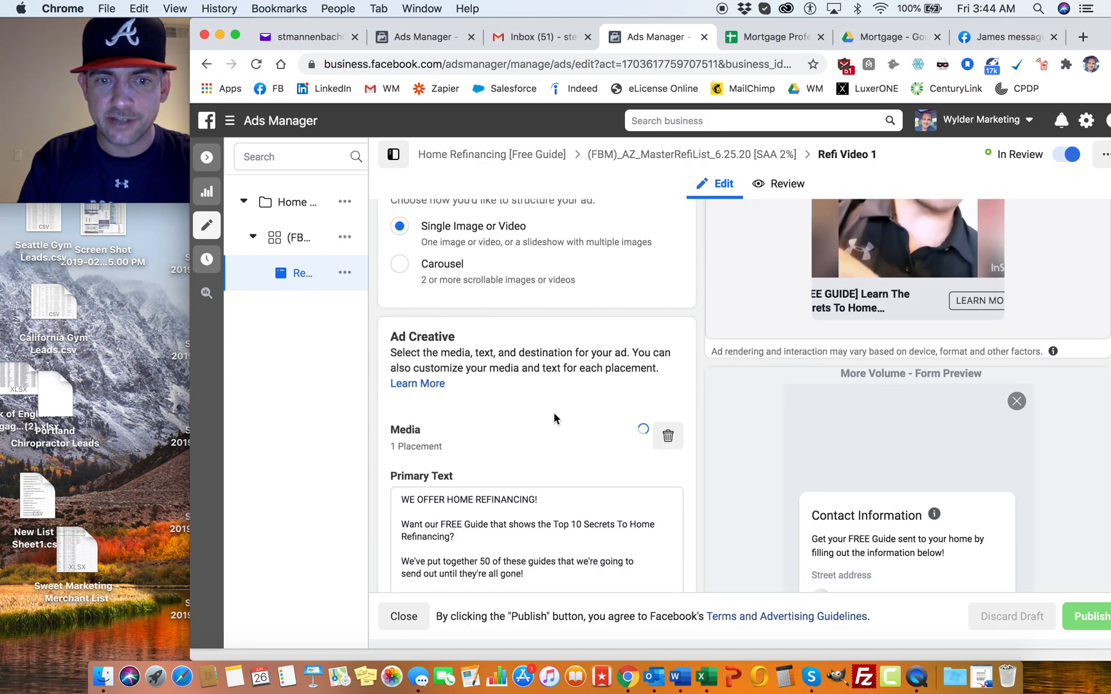
{"action": "scroll", "coordinate": [554, 417], "scroll_direction": "down", "scroll_amount": 3}
{"action": "left_click_drag", "start_coordinate": [627, 450], "coordinate": [380, 330]}
{"action": "key", "text": "super+c"}
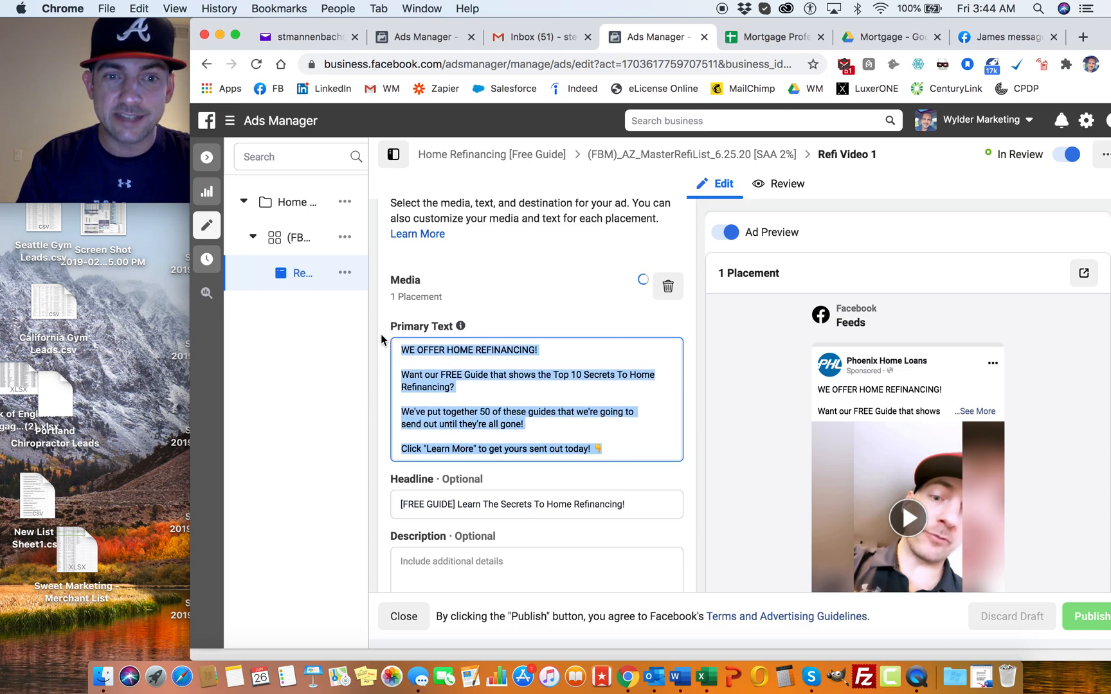
{"action": "left_click", "coordinate": [431, 49]}
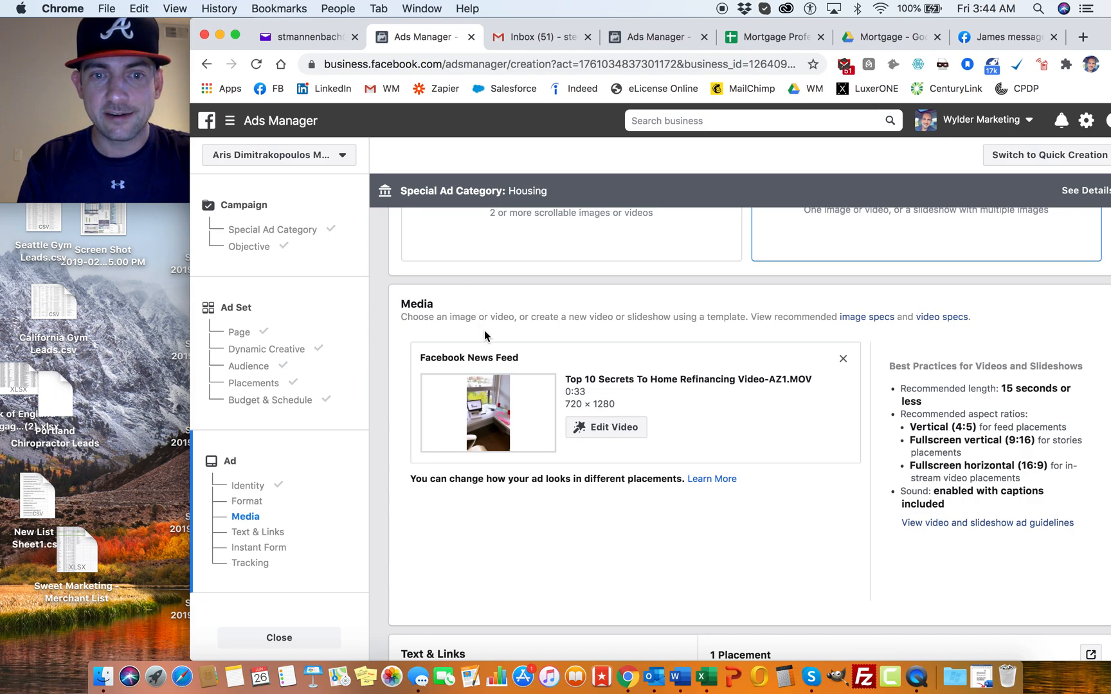
{"action": "scroll", "coordinate": [484, 331], "scroll_direction": "down", "scroll_amount": 10}
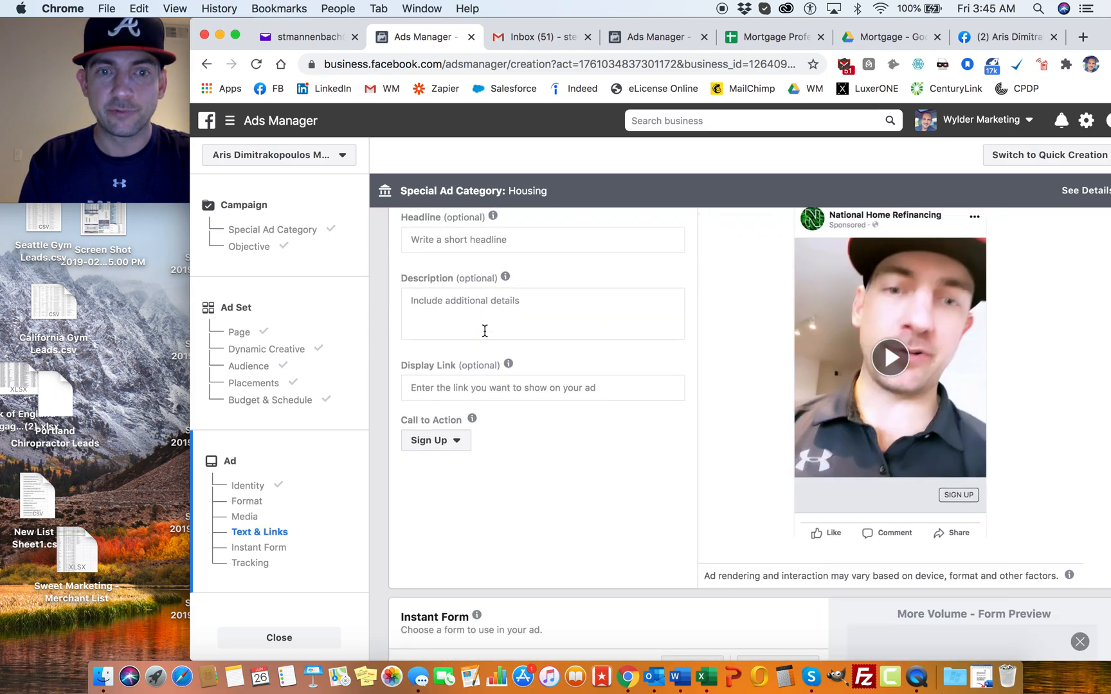
{"action": "scroll", "coordinate": [485, 331], "scroll_direction": "up", "scroll_amount": 5}
{"action": "left_click", "coordinate": [425, 303]}
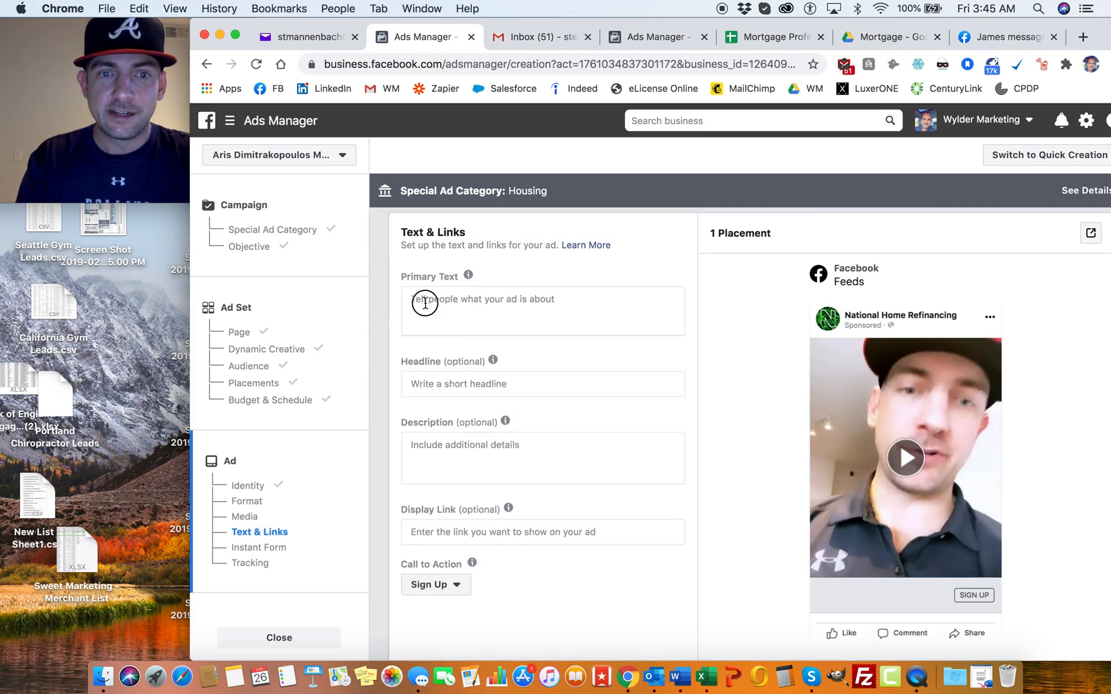
{"action": "key", "text": "super+v"}
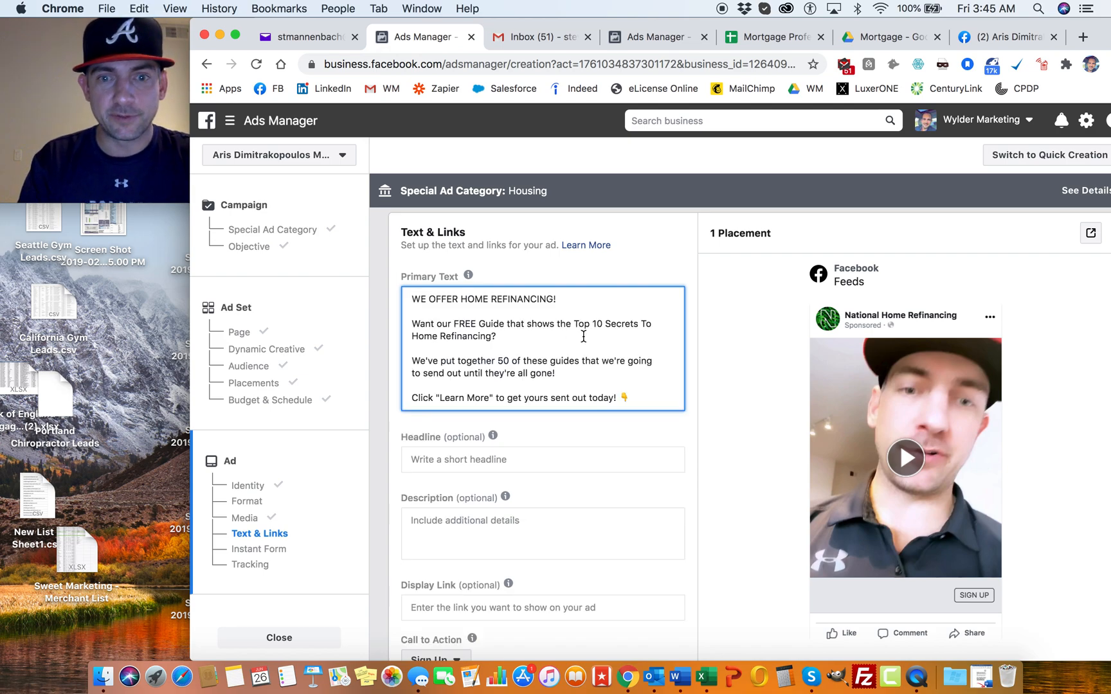
{"action": "left_click", "coordinate": [642, 394]}
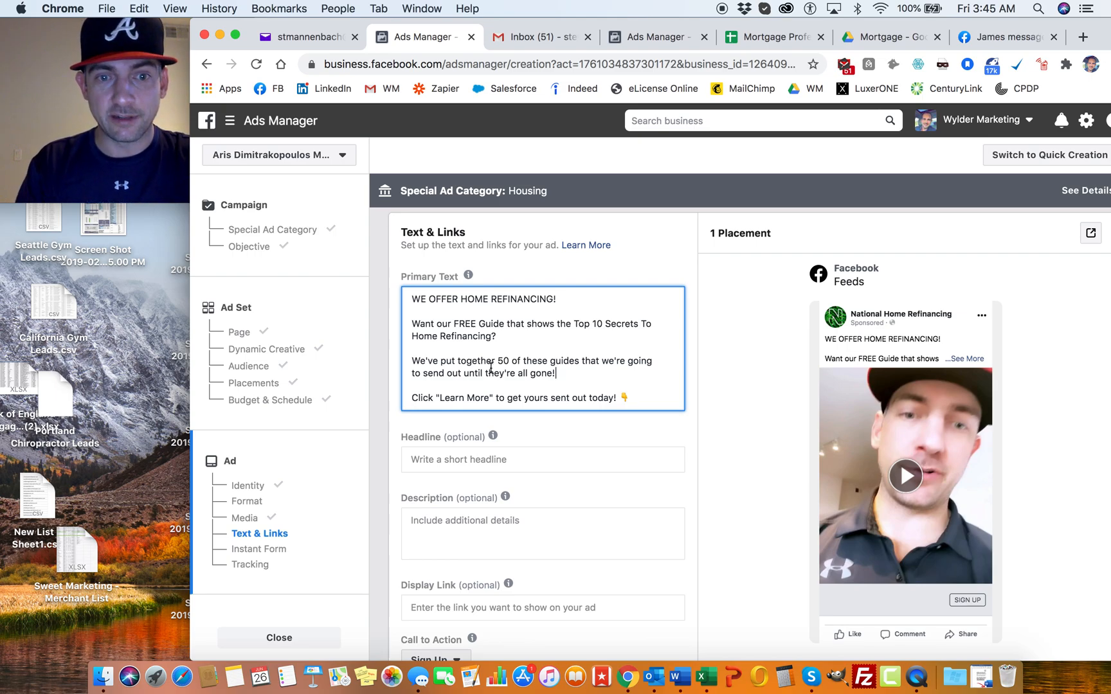
Step: Copy the headline "[FREE GUIDE] Learn The Secrets To Home Refinancing!" from the existing ad into the new ad's headline
{"action": "scroll", "coordinate": [426, 360], "scroll_direction": "down", "scroll_amount": 3}
{"action": "left_click", "coordinate": [427, 336]}
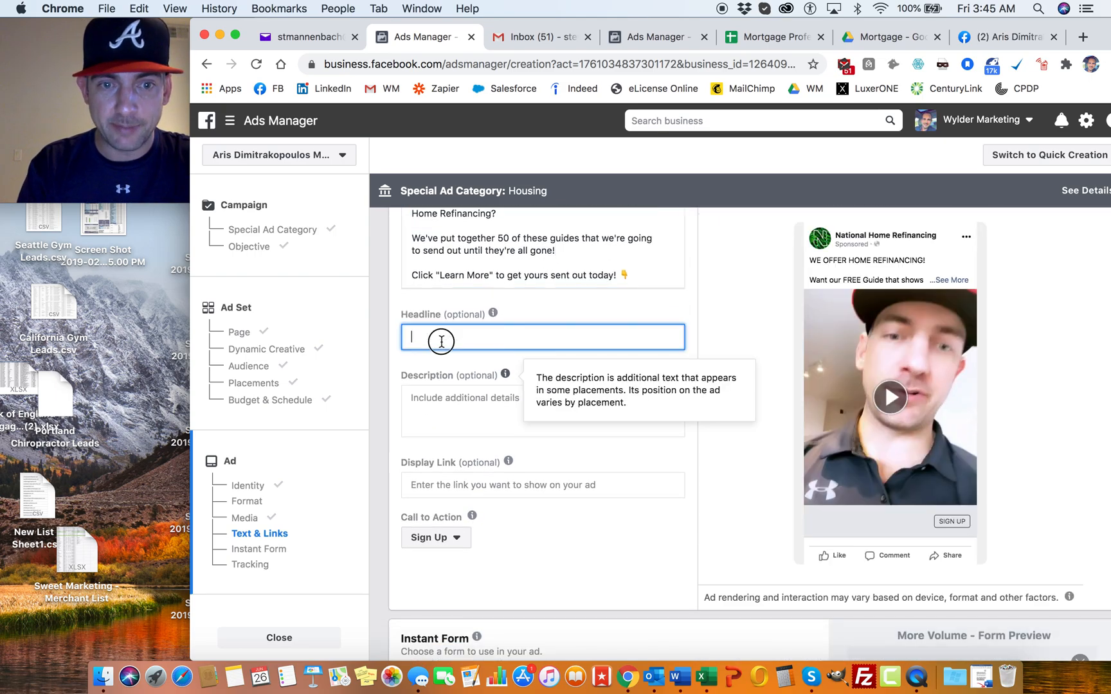
{"action": "left_click", "coordinate": [662, 37]}
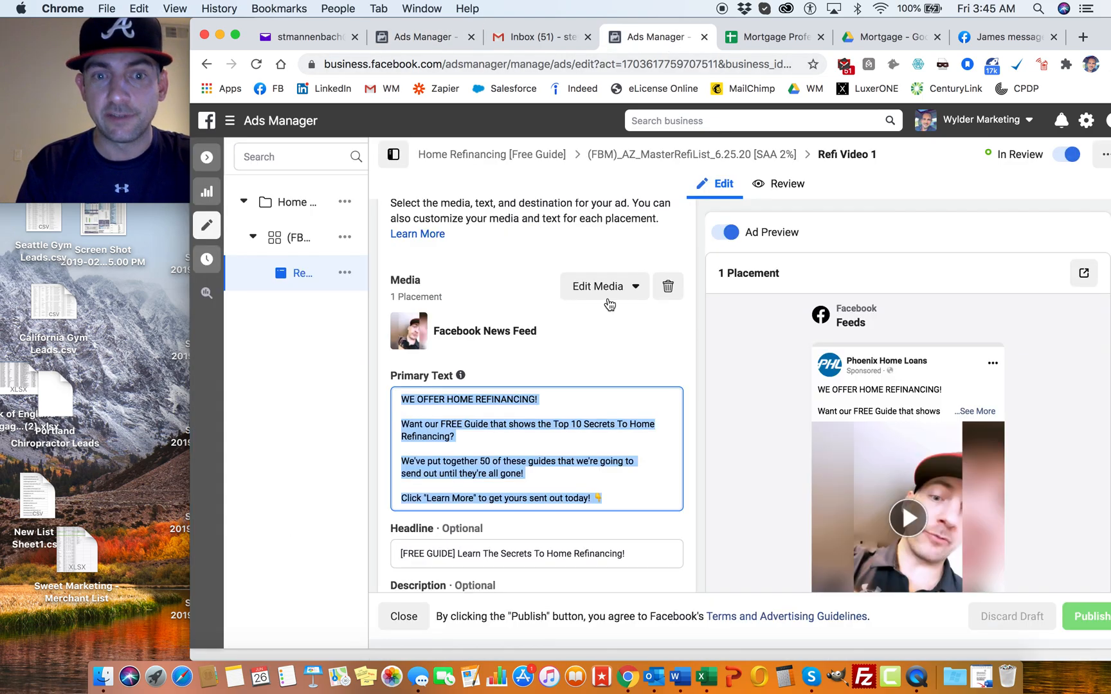
{"action": "scroll", "coordinate": [504, 363], "scroll_direction": "down", "scroll_amount": 2}
{"action": "left_click", "coordinate": [643, 482]}
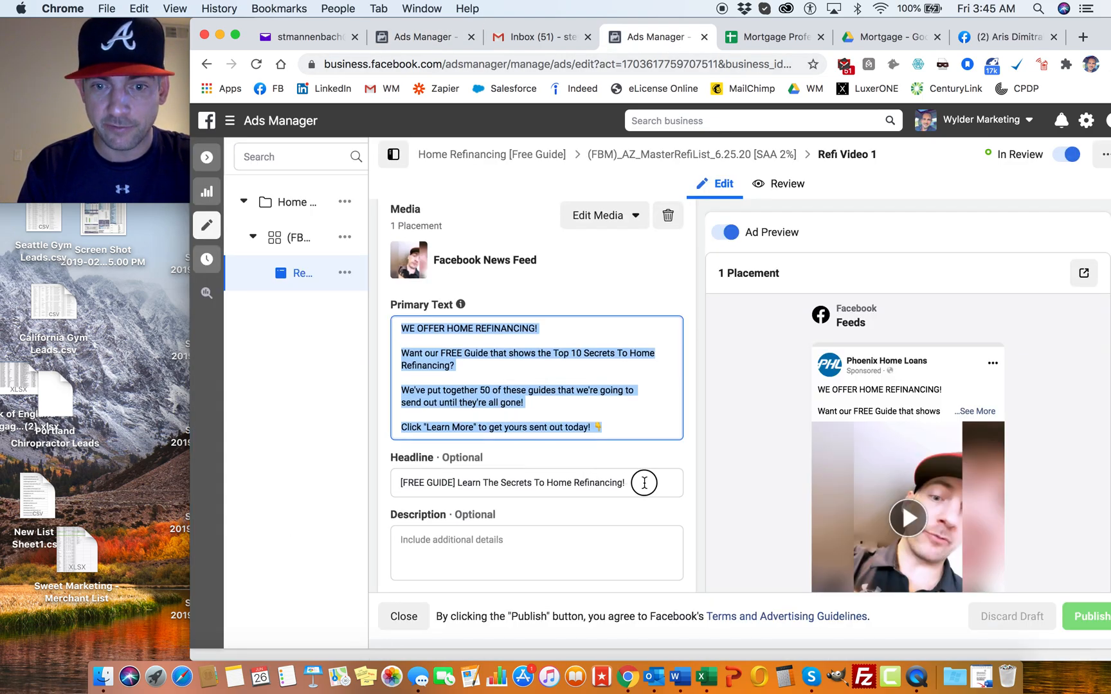
{"action": "triple_click", "coordinate": [410, 477]}
{"action": "key", "text": "cmd+c"}
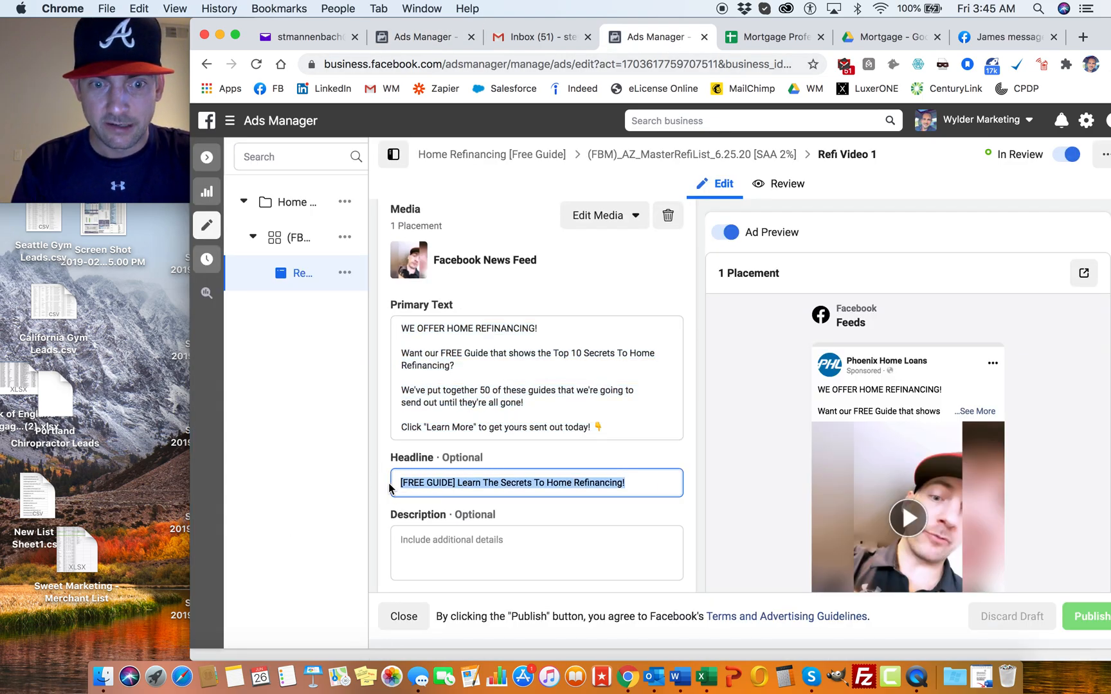
{"action": "left_click", "coordinate": [435, 37]}
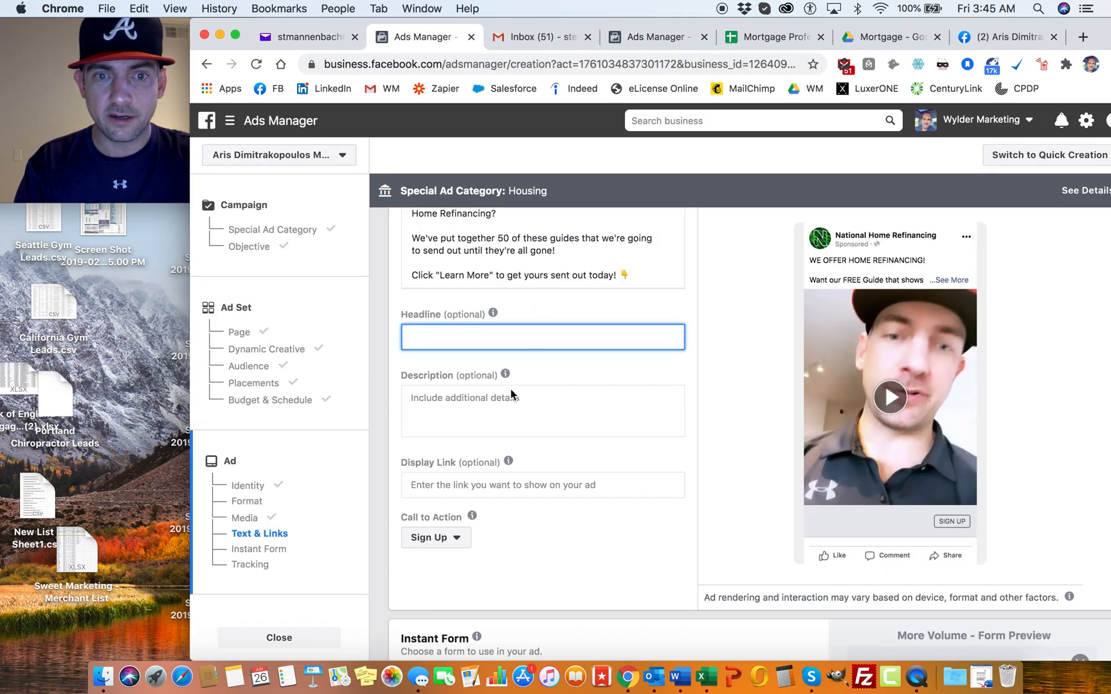
{"action": "key", "text": "cmd+v"}
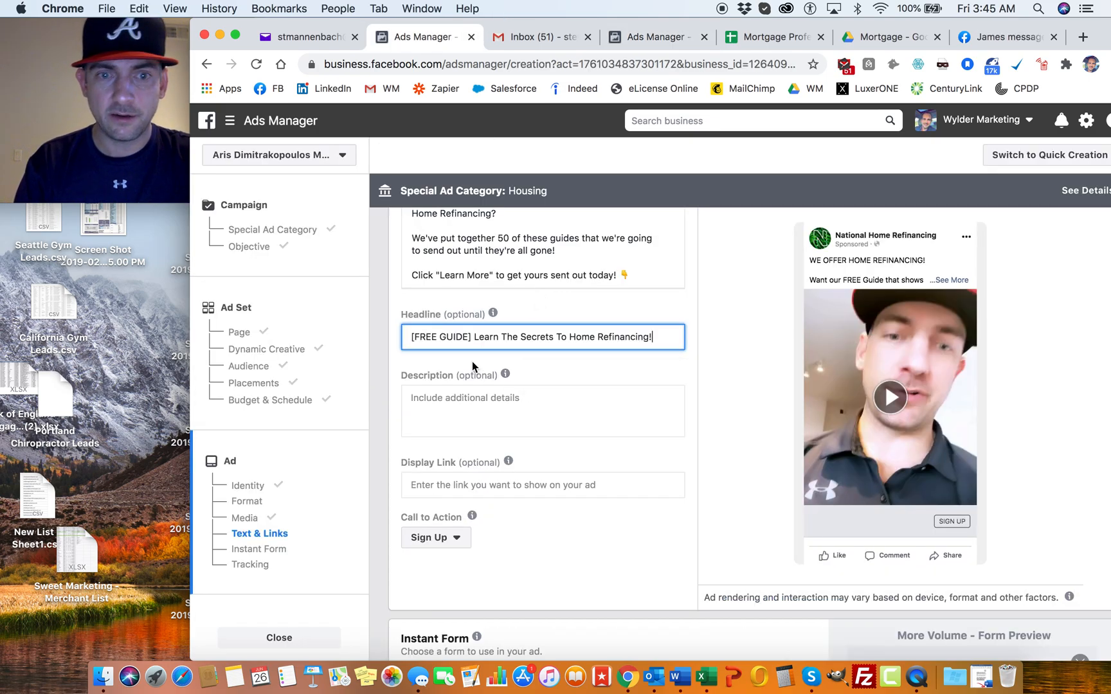
Step: Set the new ad's call to action to Learn More
{"action": "left_click", "coordinate": [570, 372]}
{"action": "left_click", "coordinate": [455, 538]}
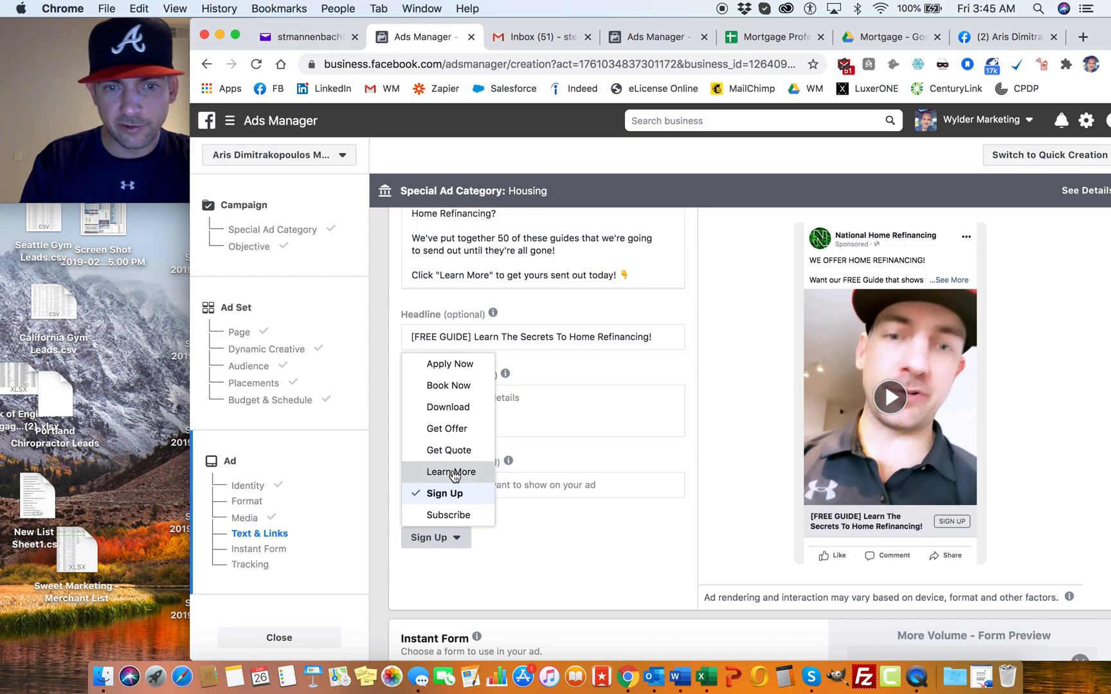
{"action": "left_click", "coordinate": [452, 473]}
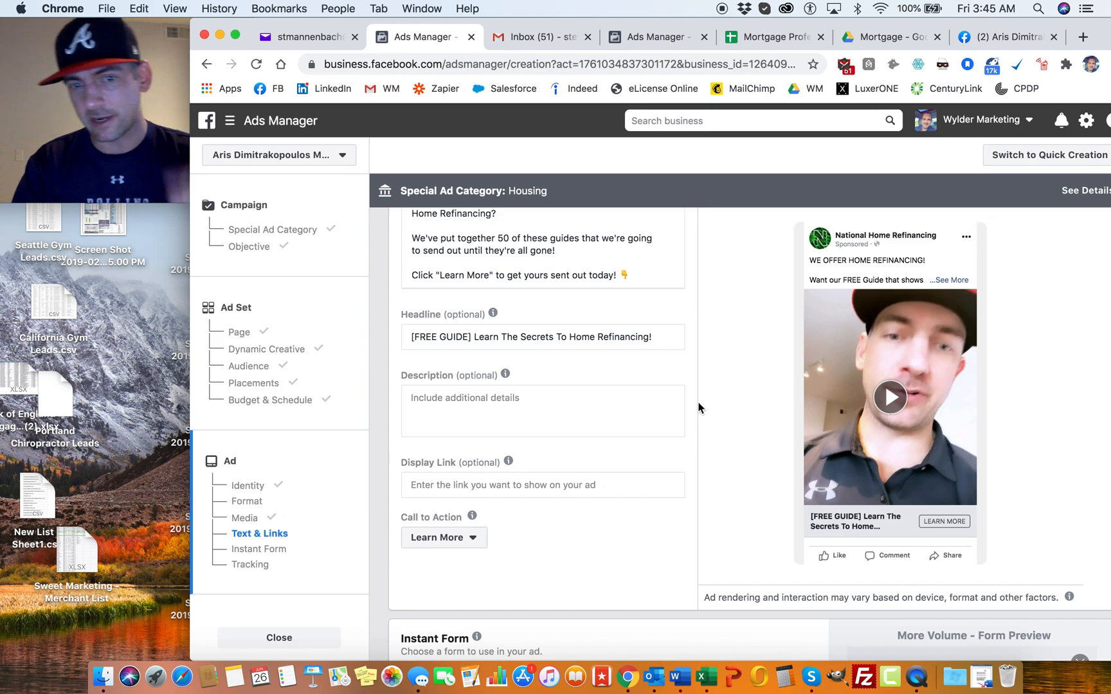
Step: Examine the Instant Form section and the custom questions in the preview of "1 Mortgage Leads - Home Refi Form 8.27.19"
{"action": "scroll", "coordinate": [687, 341], "scroll_direction": "down", "scroll_amount": 5}
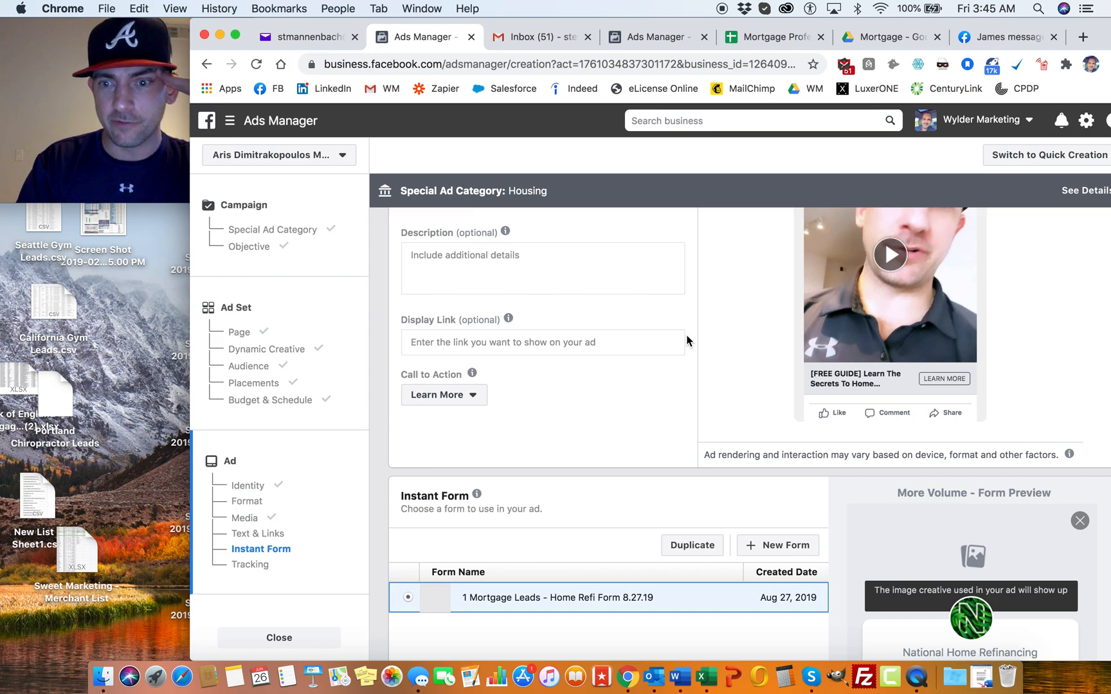
{"action": "scroll", "coordinate": [701, 320], "scroll_direction": "down", "scroll_amount": 3}
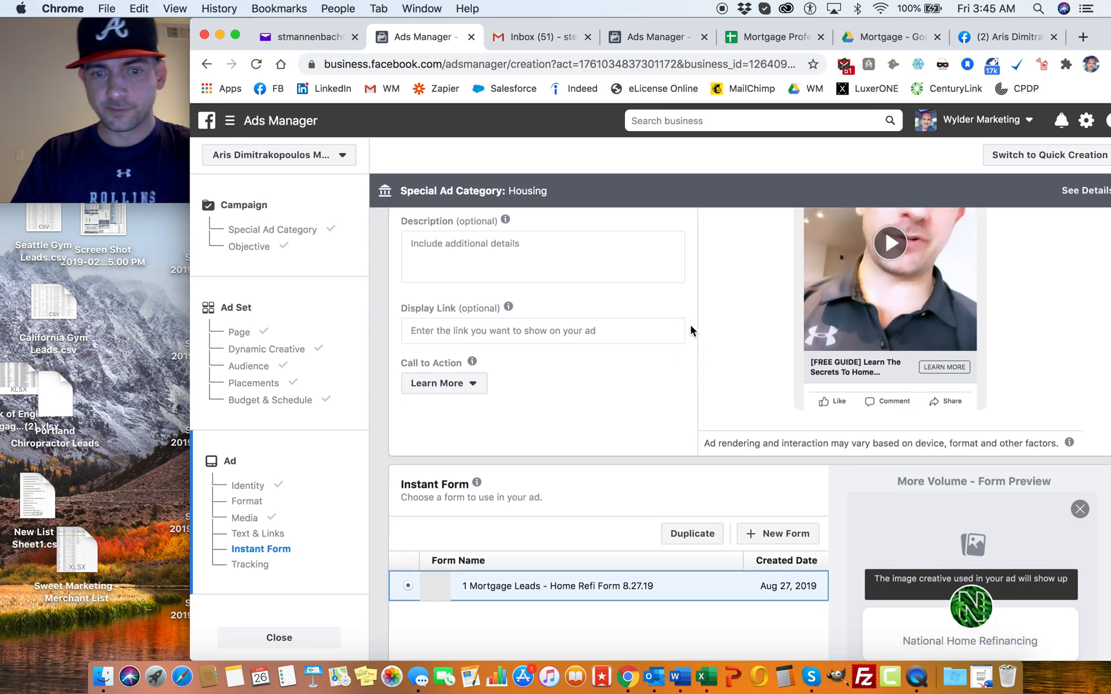
{"action": "scroll", "coordinate": [691, 331], "scroll_direction": "down", "scroll_amount": 3}
{"action": "scroll", "coordinate": [691, 330], "scroll_direction": "up", "scroll_amount": 2}
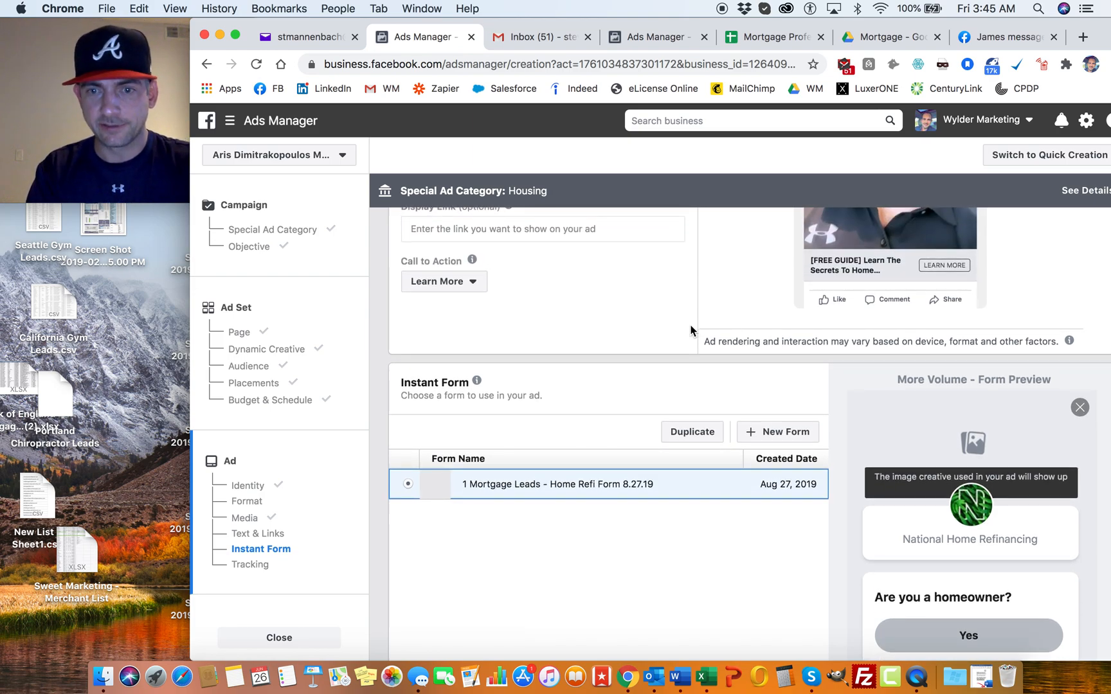
{"action": "scroll", "coordinate": [692, 330], "scroll_direction": "down", "scroll_amount": 3}
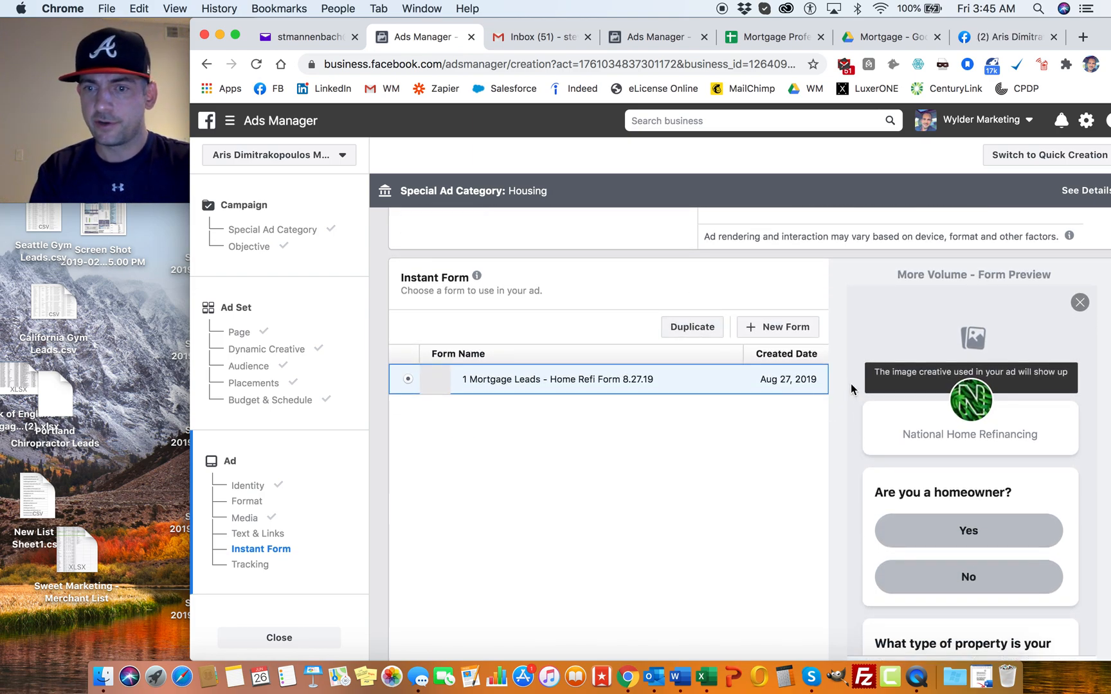
{"action": "scroll", "coordinate": [851, 382], "scroll_direction": "down", "scroll_amount": 5}
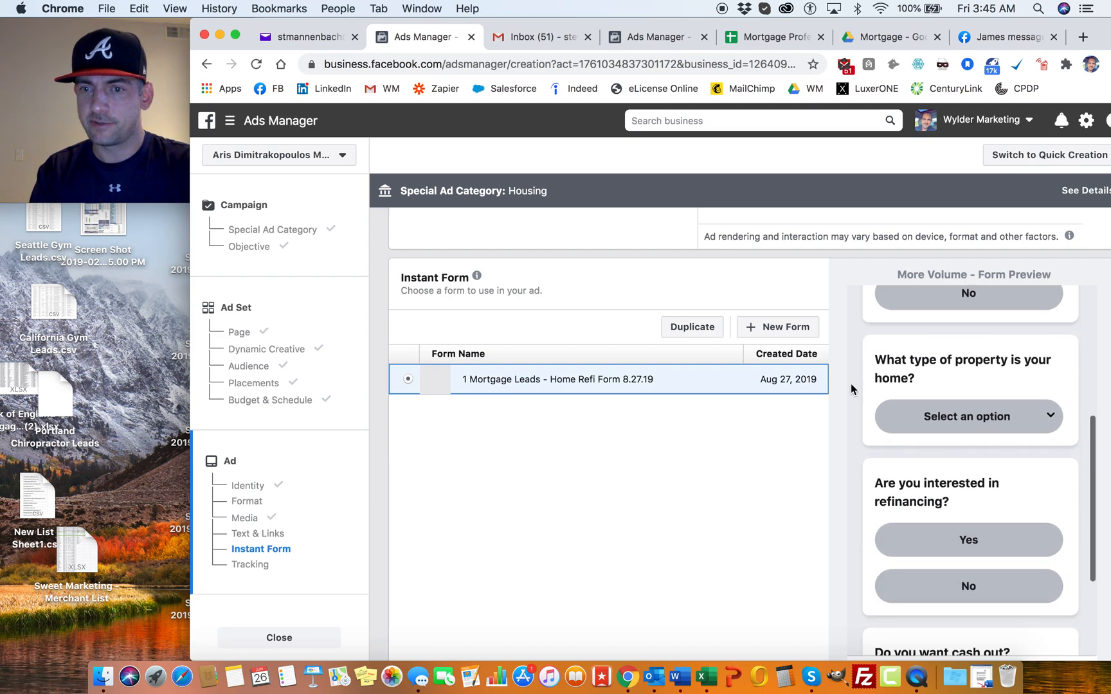
{"action": "scroll", "coordinate": [851, 383], "scroll_direction": "down", "scroll_amount": 8}
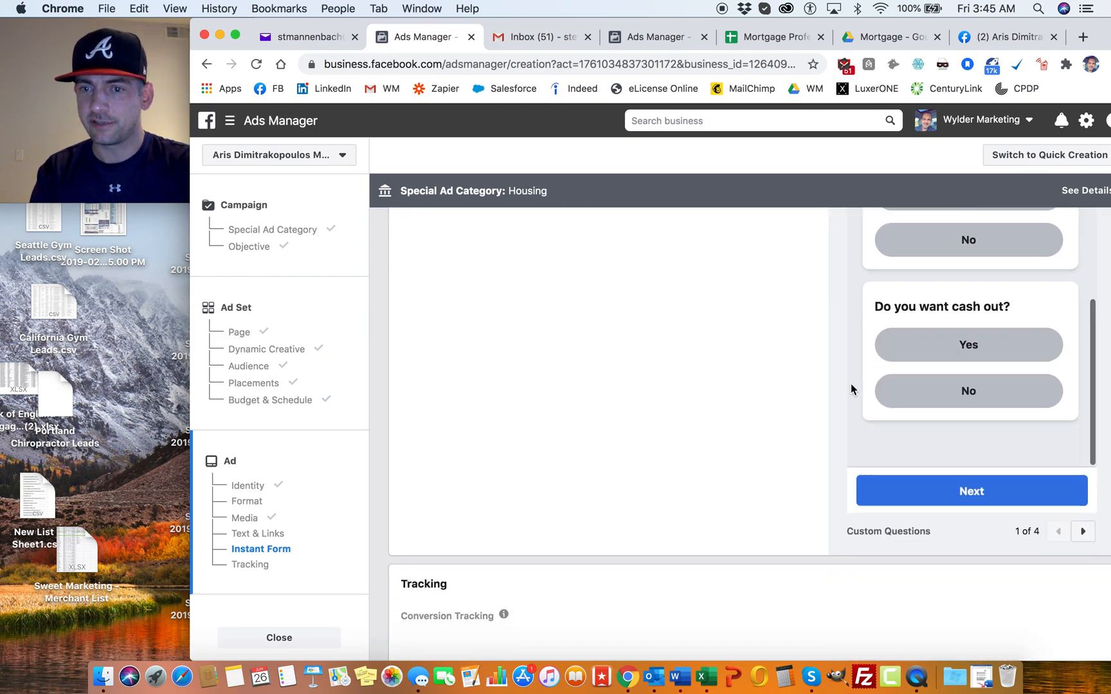
{"action": "scroll", "coordinate": [851, 383], "scroll_direction": "up", "scroll_amount": 6}
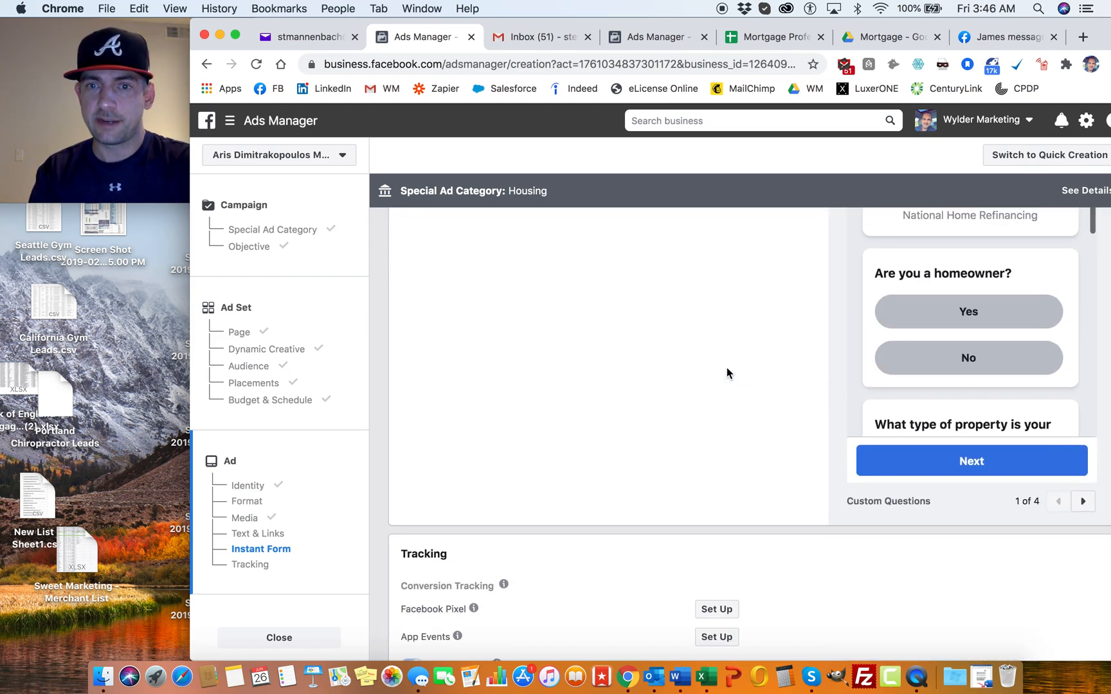
{"action": "scroll", "coordinate": [727, 372], "scroll_direction": "up", "scroll_amount": 4}
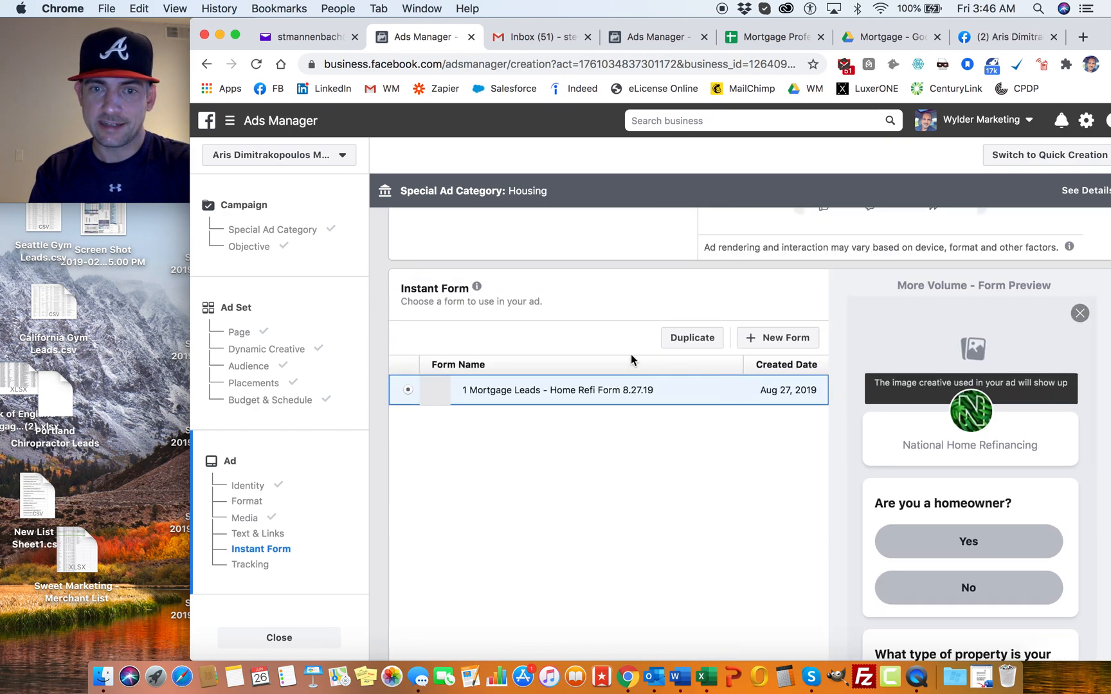
Step: Duplicate the "1 Mortgage Leads - Home Refi Form 8.27.19" form and name the copy with the client's name followed by "- Home Refi Form 6.26.20"
{"action": "scroll", "coordinate": [839, 382], "scroll_direction": "down", "scroll_amount": 2}
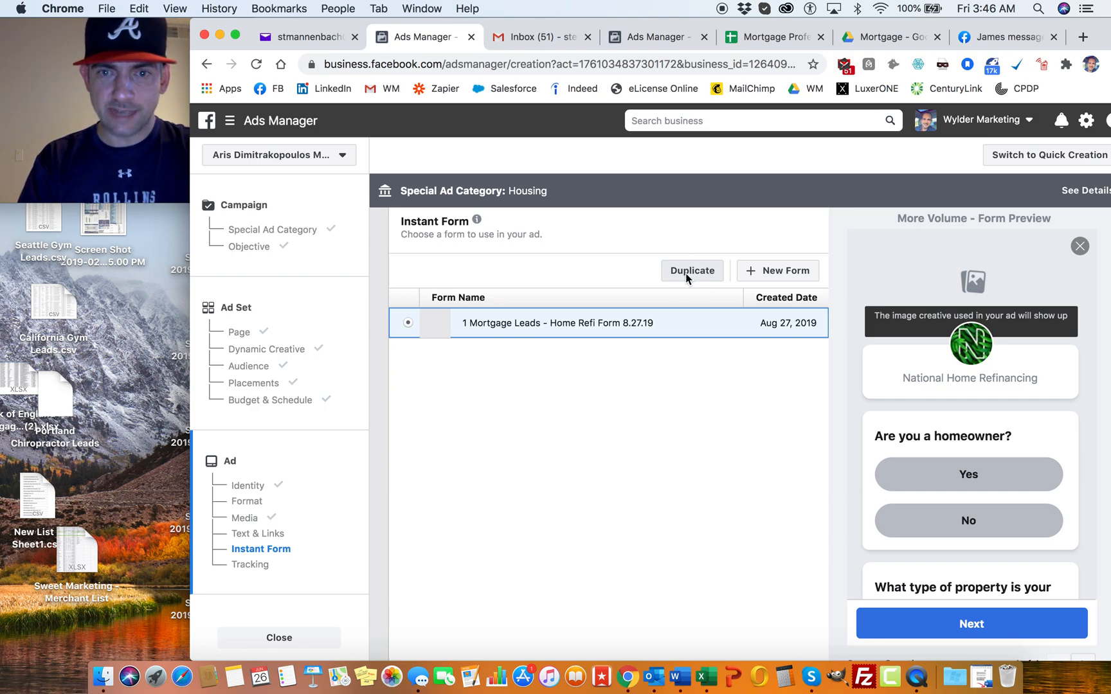
{"action": "left_click", "coordinate": [687, 277]}
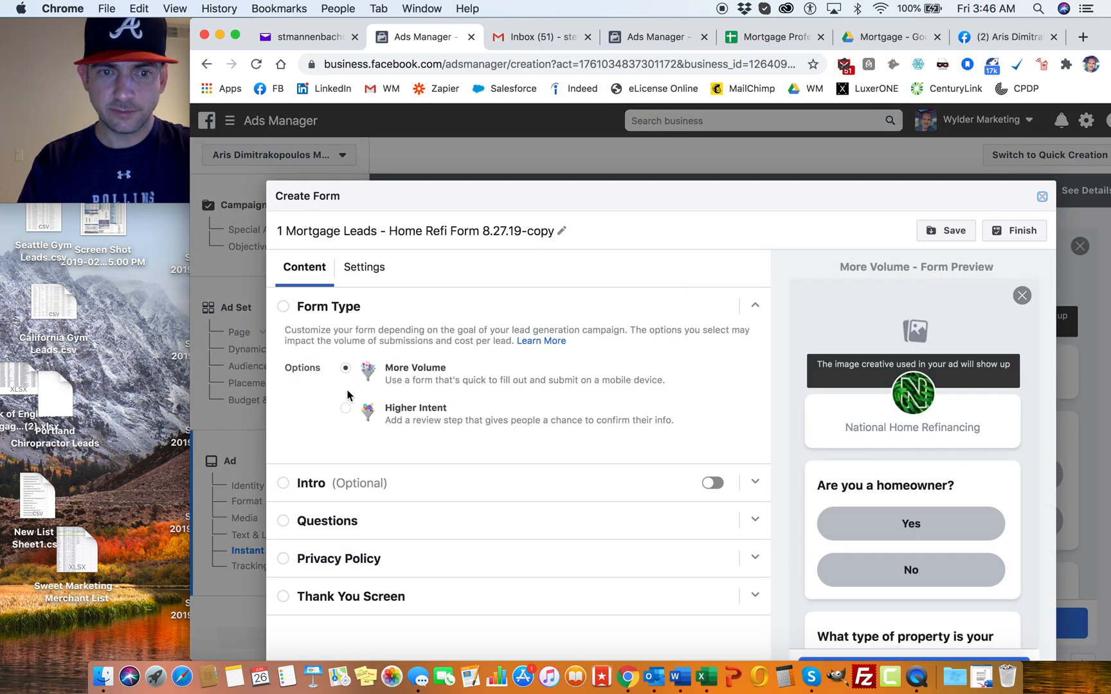
{"action": "left_click_drag", "start_coordinate": [278, 233], "coordinate": [373, 233]}
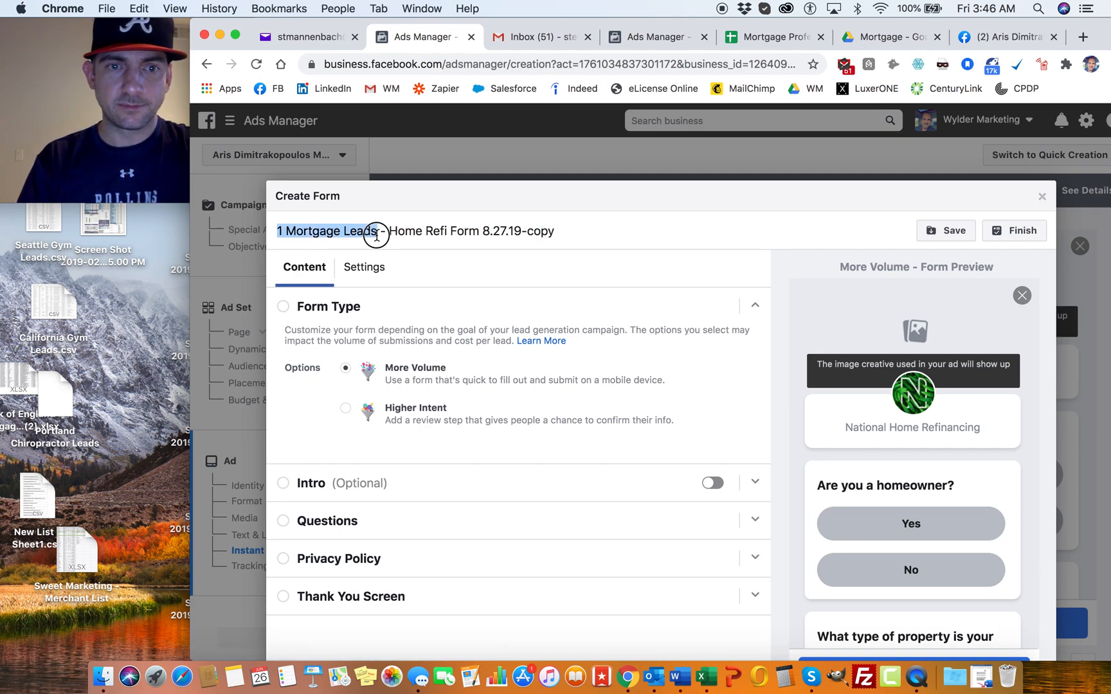
{"action": "type", "text": "Aris D"}
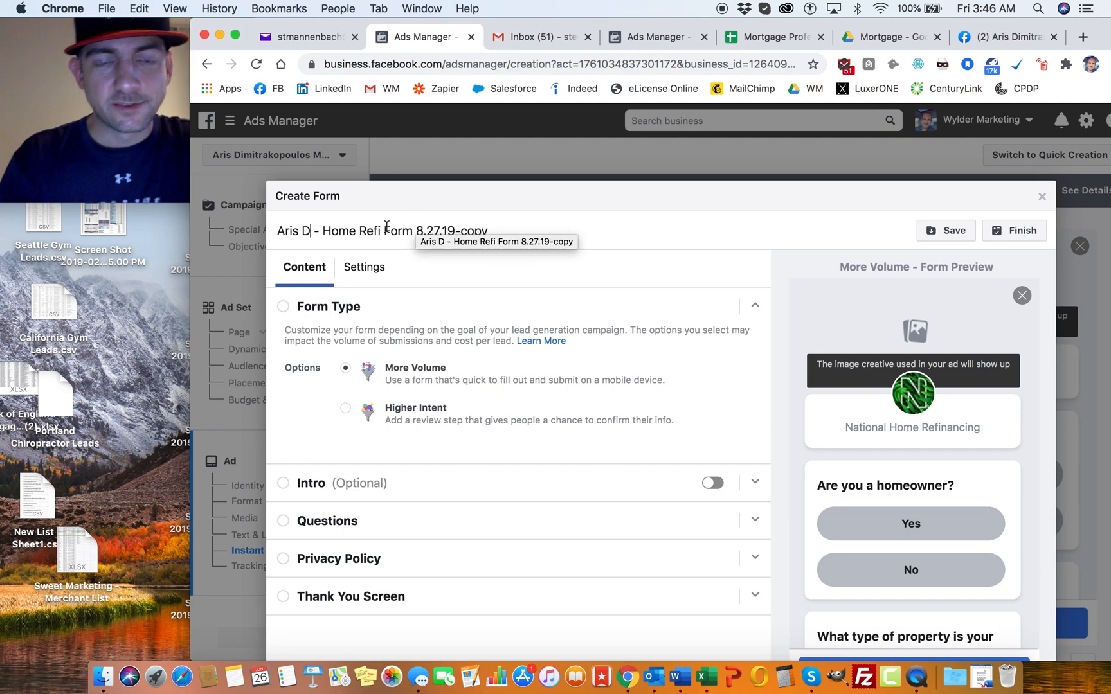
{"action": "left_click_drag", "start_coordinate": [416, 232], "coordinate": [535, 230]}
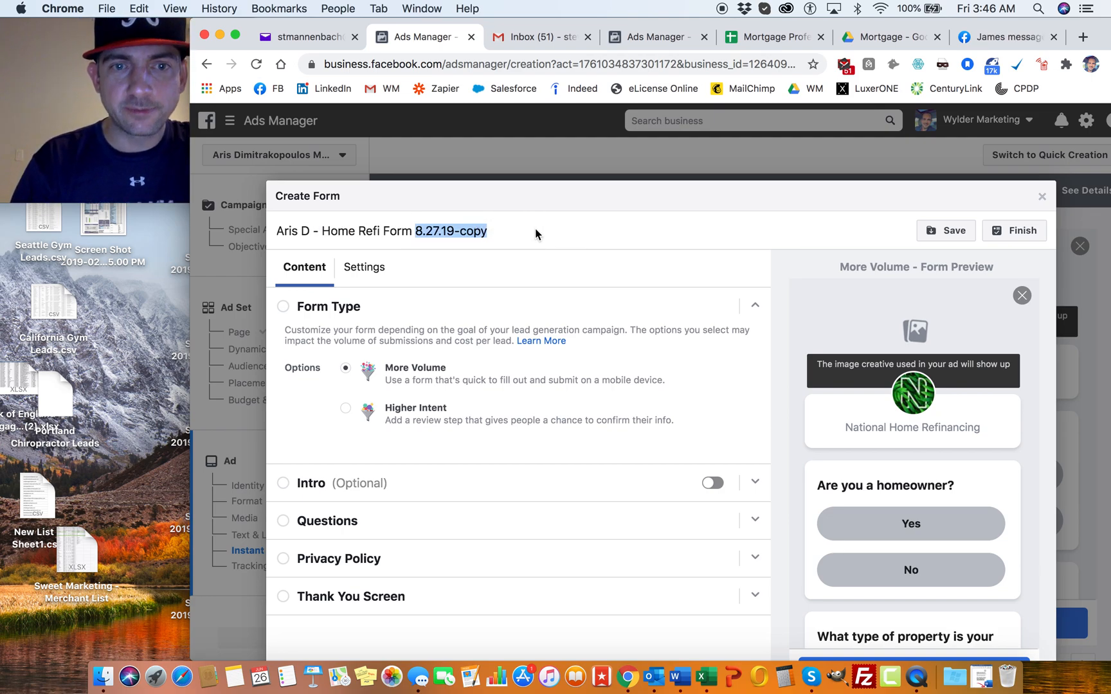
{"action": "type", "text": "6"}
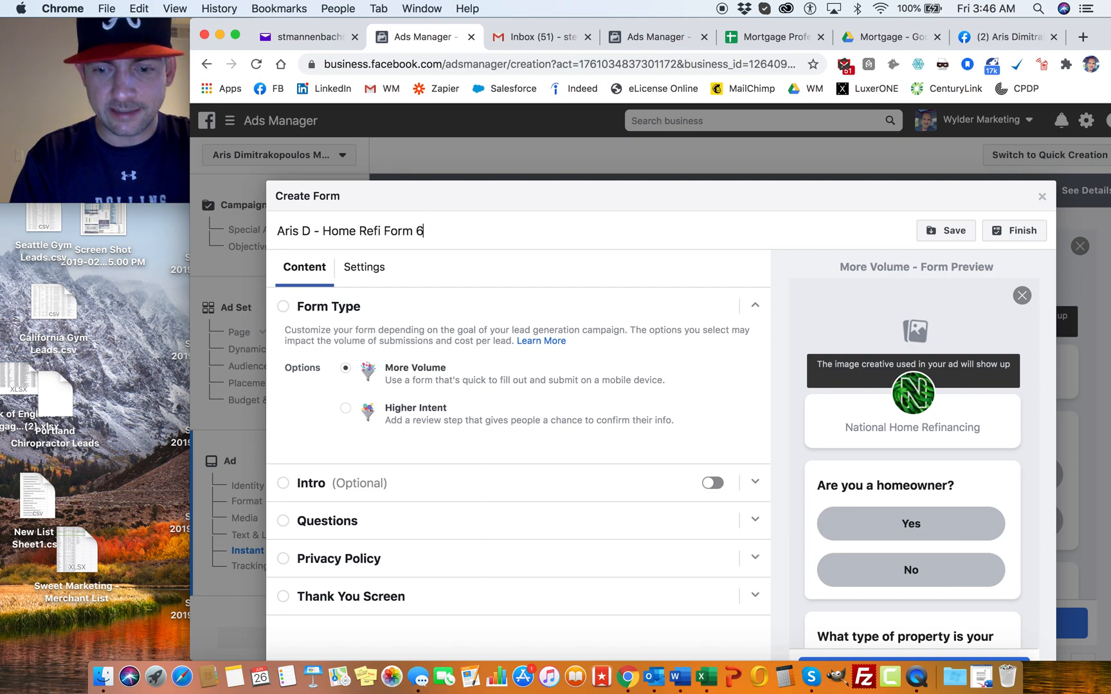
{"action": "type", "text": ".26"}
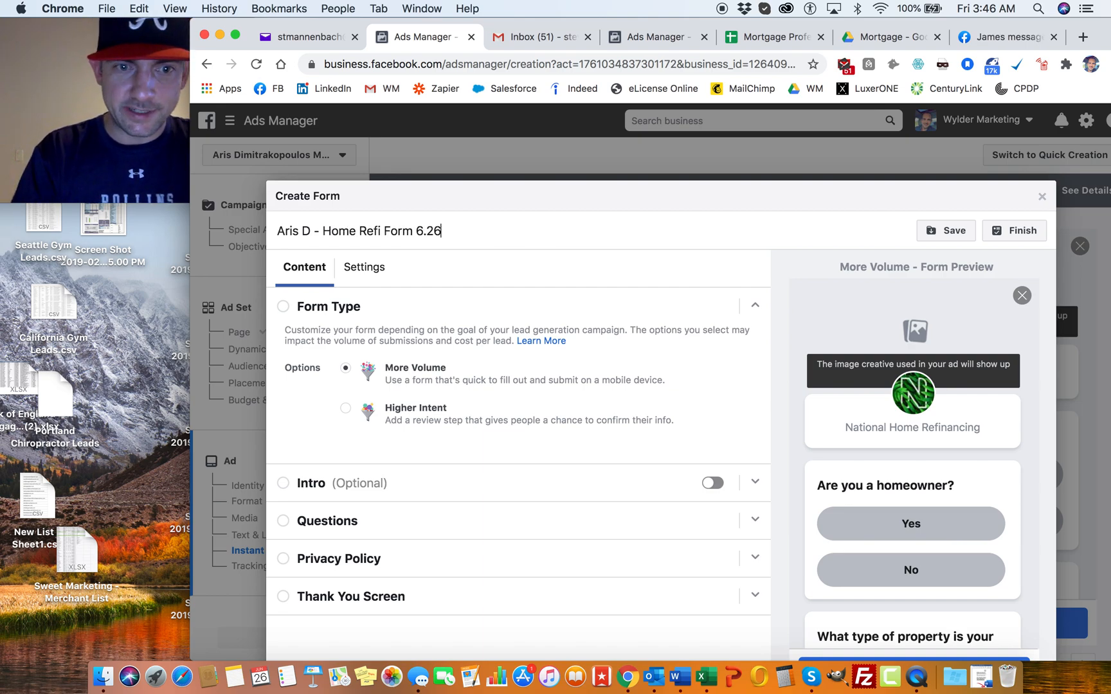
{"action": "type", "text": ".20"}
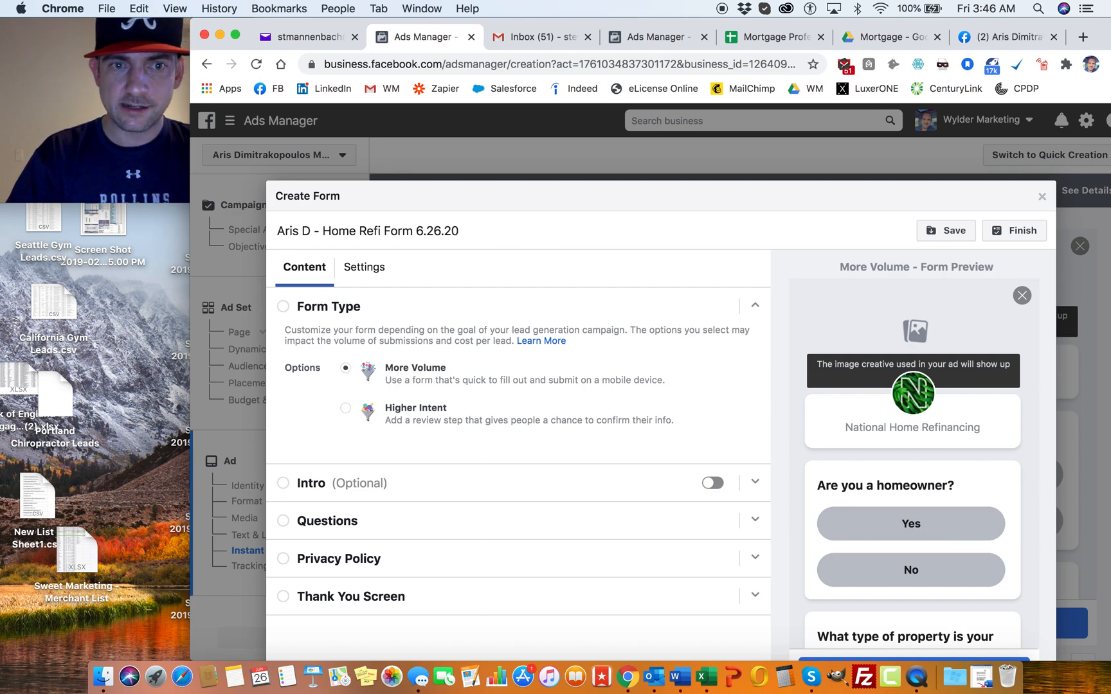
Step: Check the duplicated form's language and sharing configuration, and return to its content sections
{"action": "left_click", "coordinate": [365, 268]}
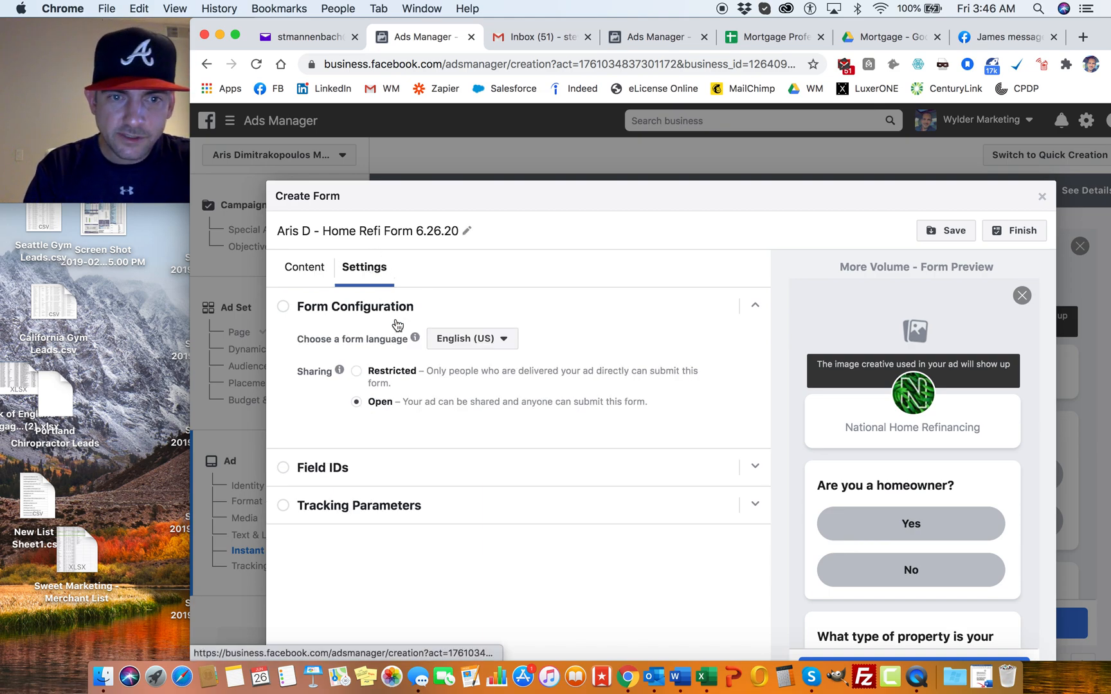
{"action": "left_click", "coordinate": [302, 270]}
{"action": "scroll", "coordinate": [424, 315], "scroll_direction": "down", "scroll_amount": 3}
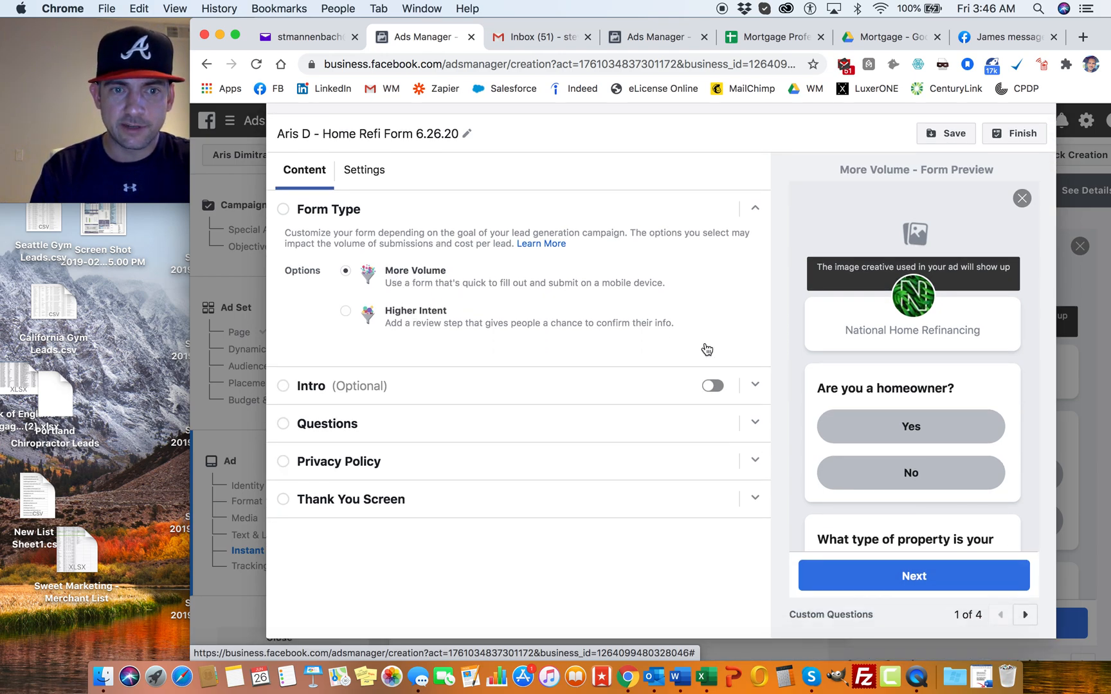
Step: Review the custom questions, prefill information text and requested contact fields in the form's Questions section, and dismiss the tip about too many questions
{"action": "left_click", "coordinate": [757, 425]}
{"action": "scroll", "coordinate": [518, 360], "scroll_direction": "down", "scroll_amount": 5}
{"action": "scroll", "coordinate": [471, 362], "scroll_direction": "down", "scroll_amount": 4}
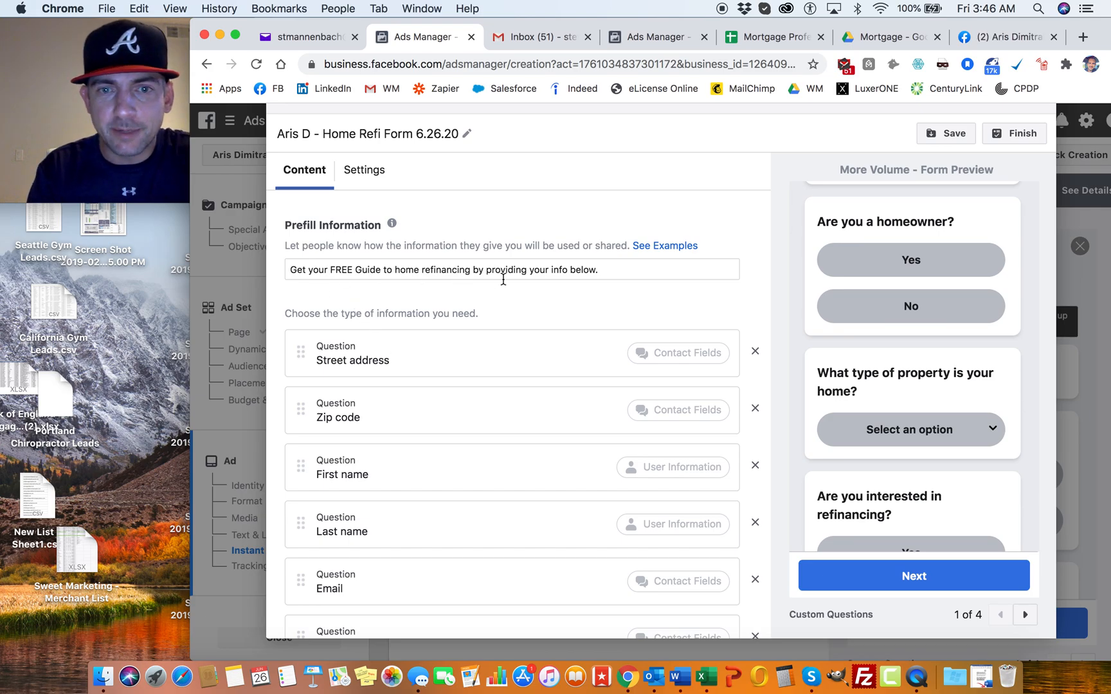
{"action": "scroll", "coordinate": [447, 298], "scroll_direction": "up", "scroll_amount": 6}
{"action": "scroll", "coordinate": [446, 295], "scroll_direction": "up", "scroll_amount": 1}
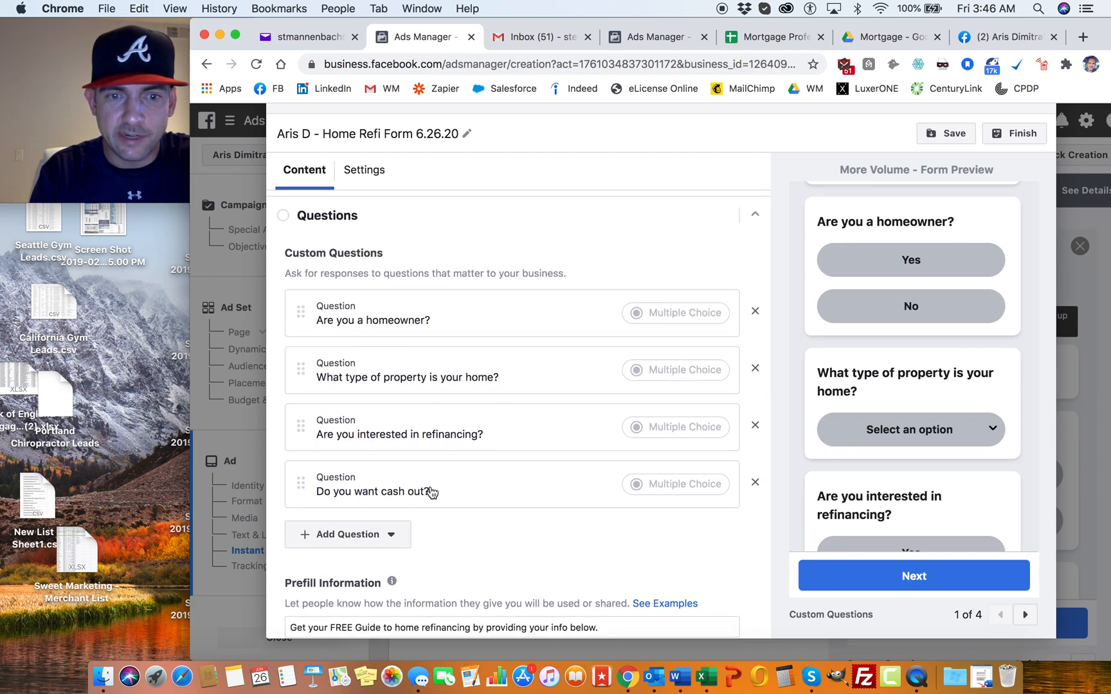
{"action": "scroll", "coordinate": [457, 335], "scroll_direction": "down", "scroll_amount": 1}
{"action": "scroll", "coordinate": [458, 335], "scroll_direction": "down", "scroll_amount": 5}
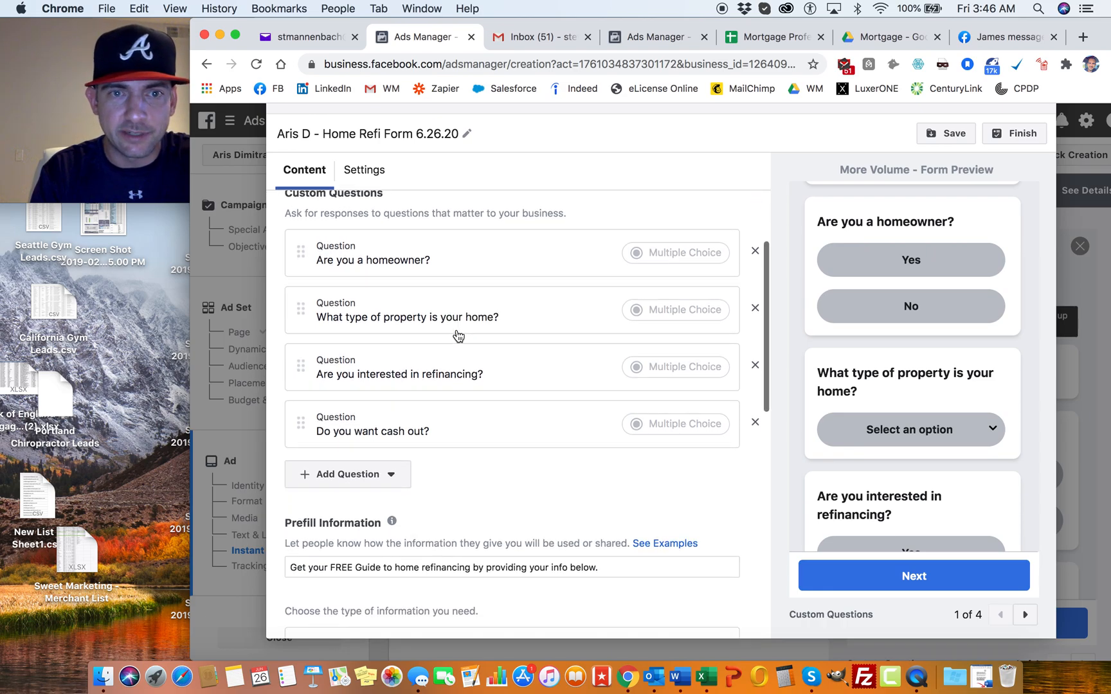
{"action": "scroll", "coordinate": [456, 335], "scroll_direction": "down", "scroll_amount": 4}
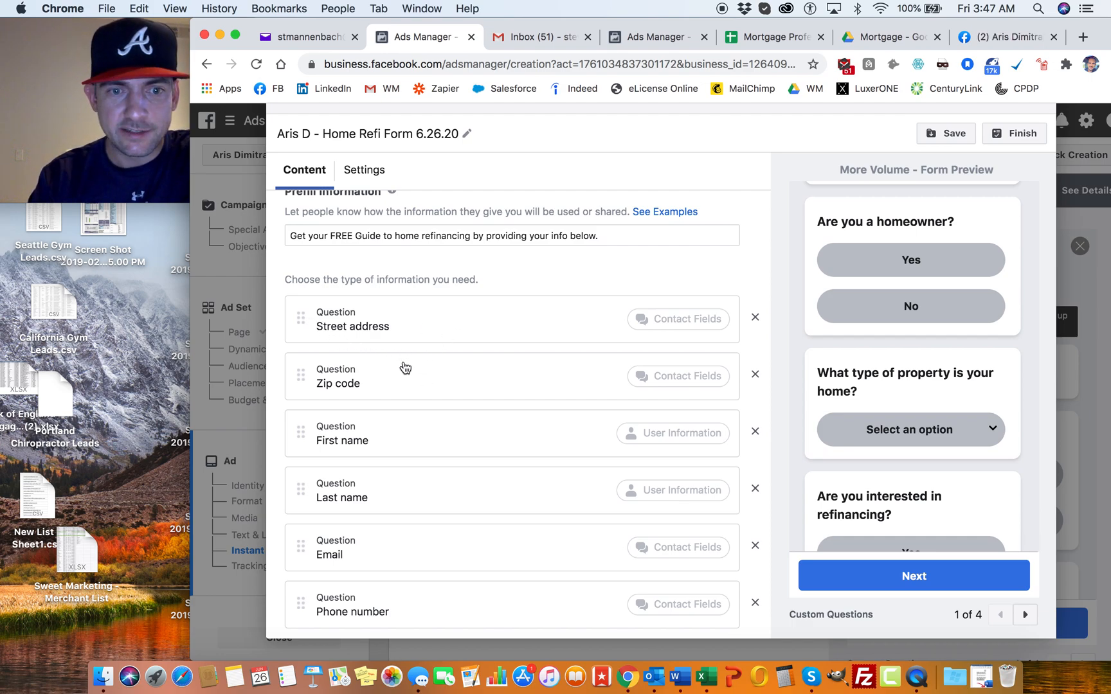
{"action": "scroll", "coordinate": [406, 368], "scroll_direction": "down", "scroll_amount": 2}
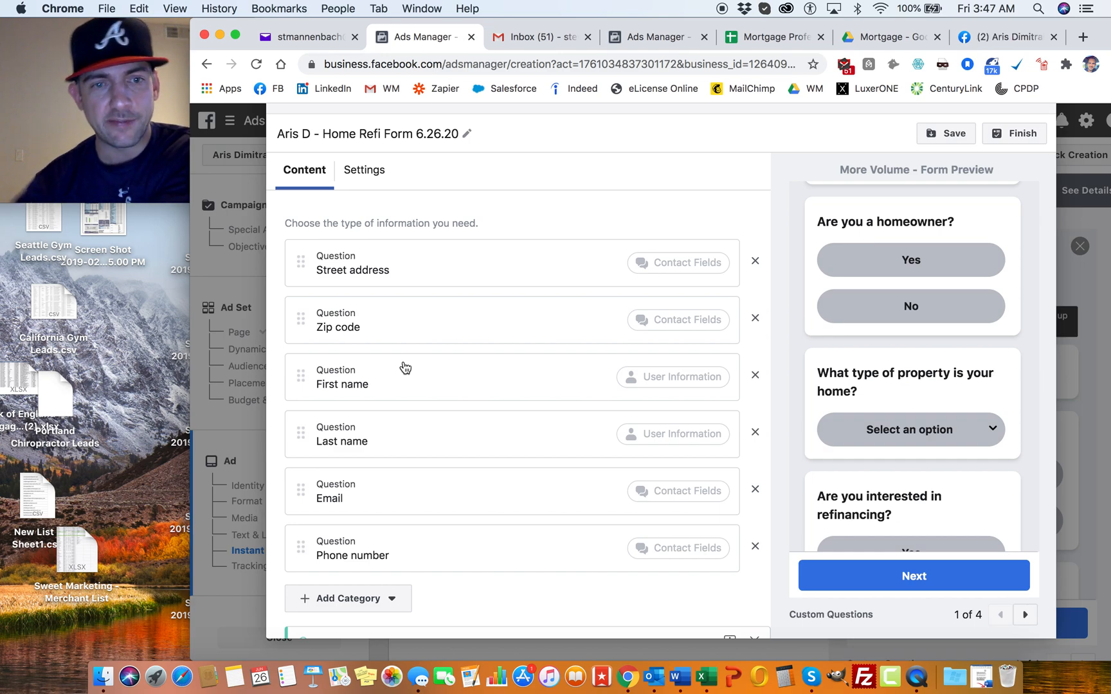
{"action": "scroll", "coordinate": [405, 368], "scroll_direction": "down", "scroll_amount": 2}
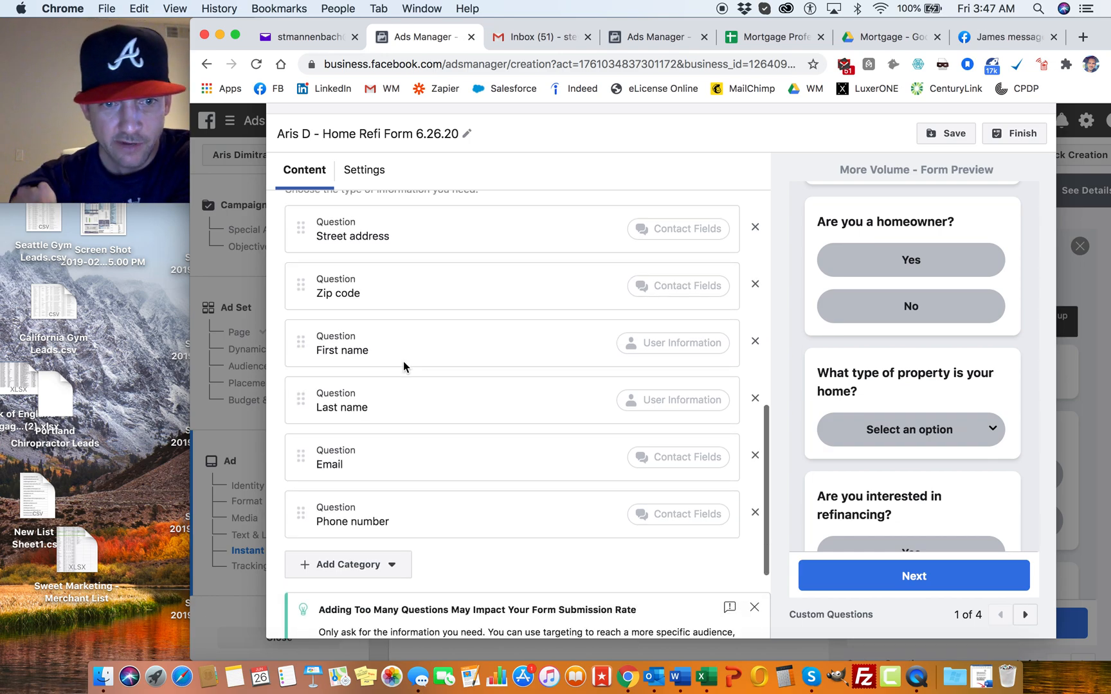
{"action": "scroll", "coordinate": [395, 440], "scroll_direction": "down", "scroll_amount": 4}
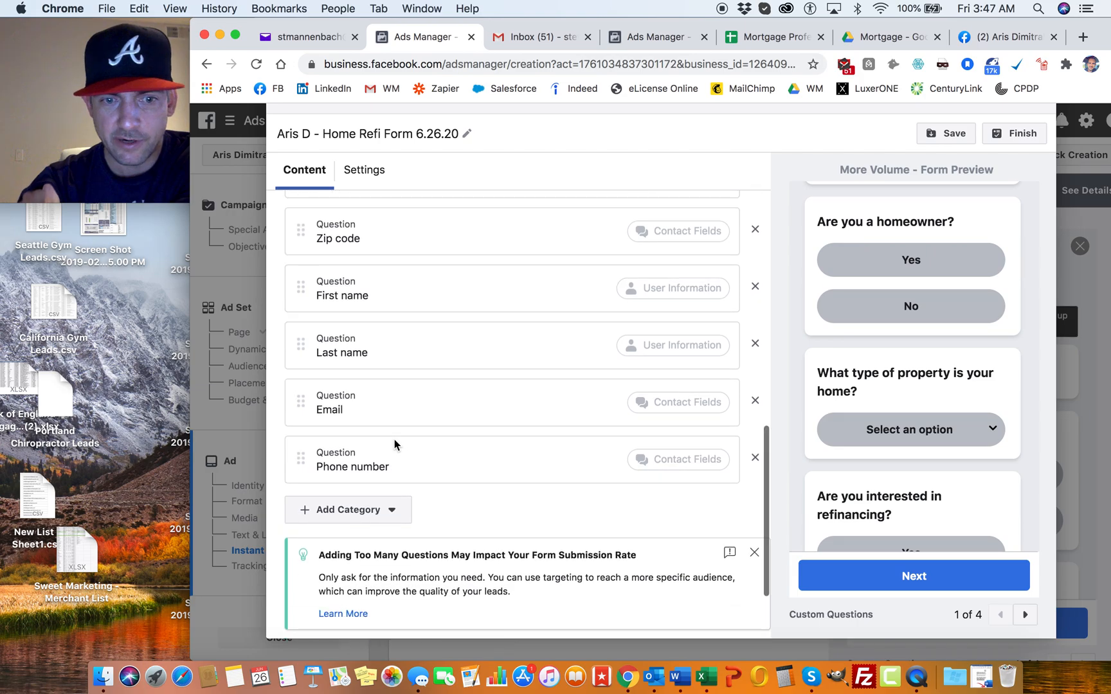
{"action": "left_click", "coordinate": [754, 499]}
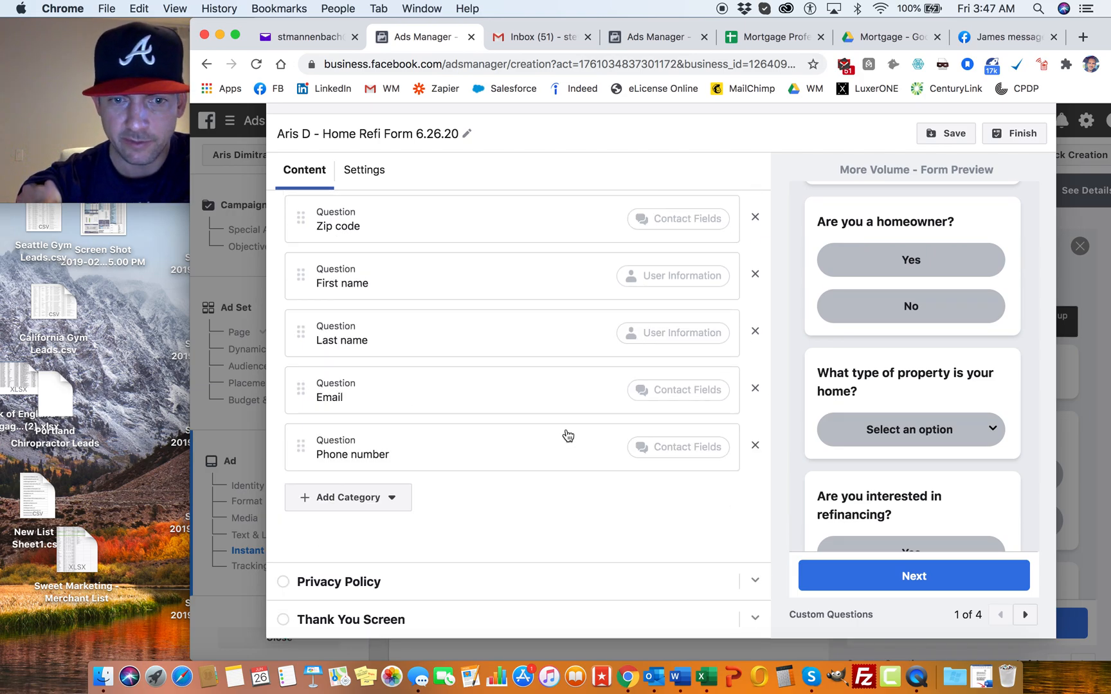
Step: Review the form's privacy policy link and expand the Thank You Screen section
{"action": "left_click", "coordinate": [756, 575]}
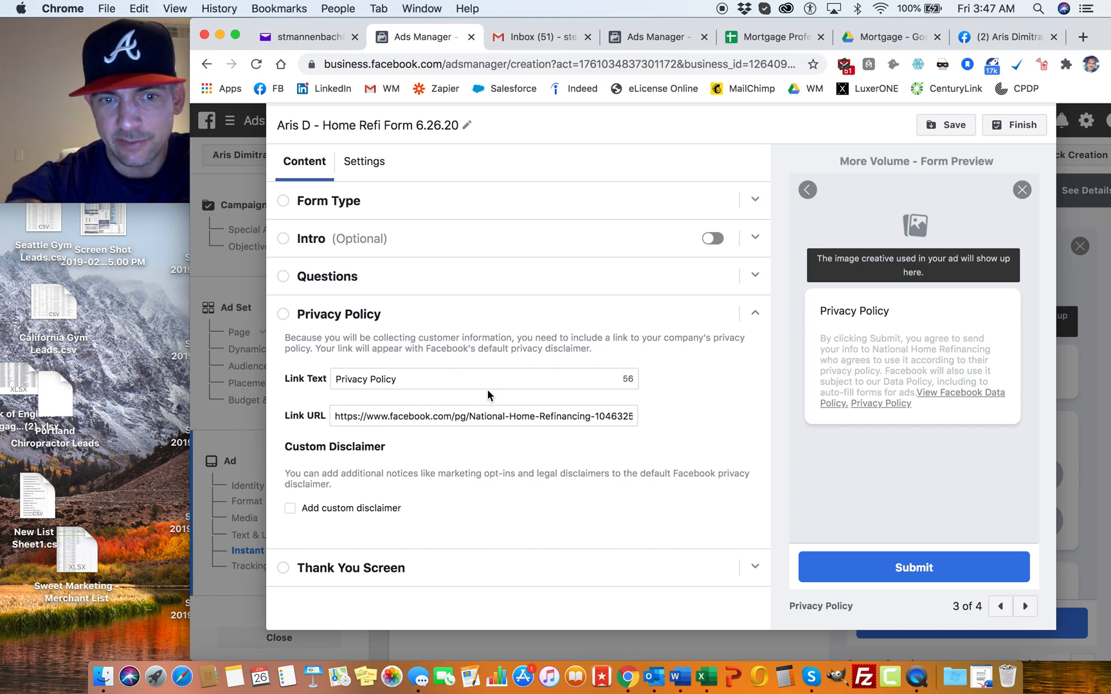
{"action": "left_click", "coordinate": [755, 313]}
{"action": "left_click", "coordinate": [749, 349]}
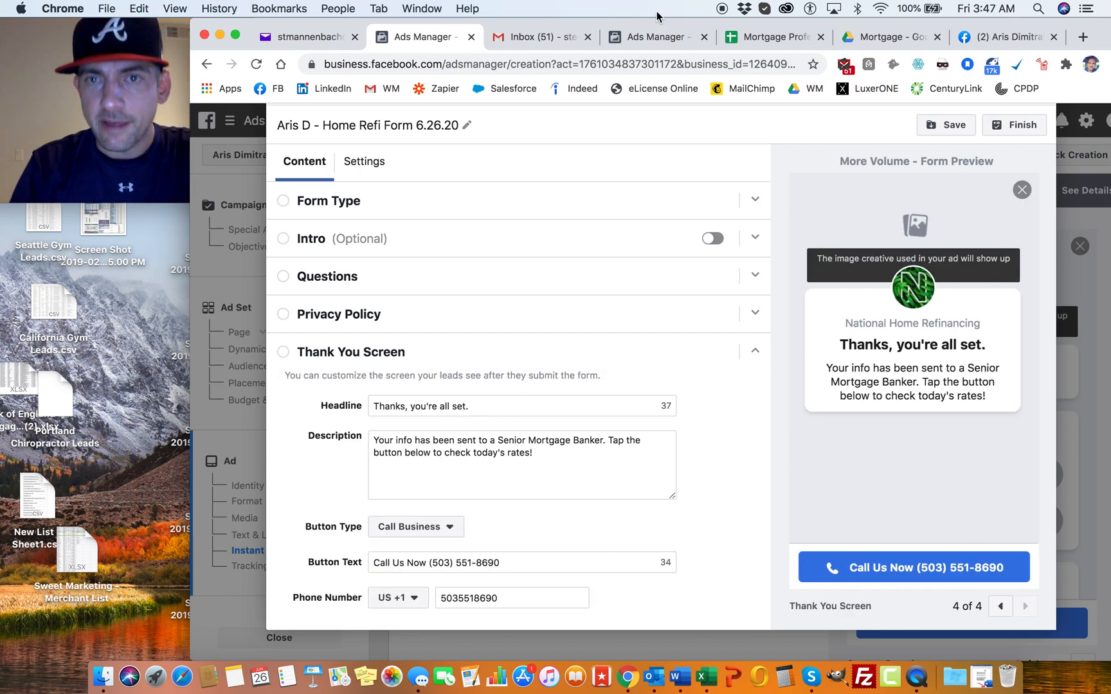
Step: Switch to the Facebook profile page, minimize the open chat and check the notifications
{"action": "left_click", "coordinate": [994, 37]}
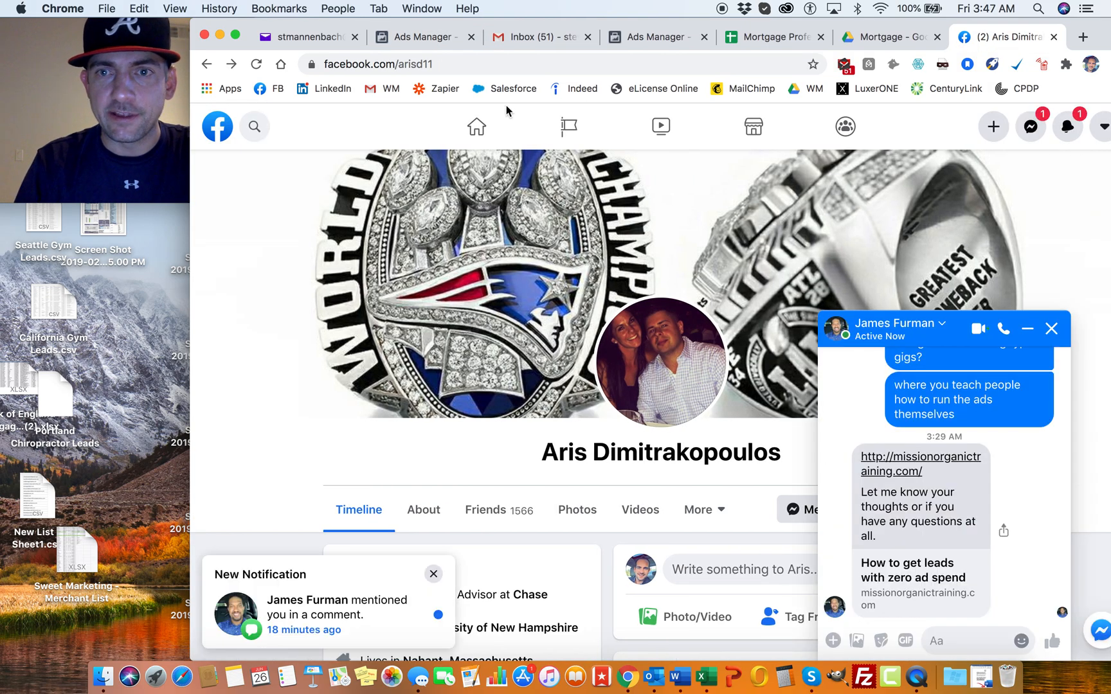
{"action": "left_click", "coordinate": [1026, 332]}
{"action": "left_click", "coordinate": [1067, 128]}
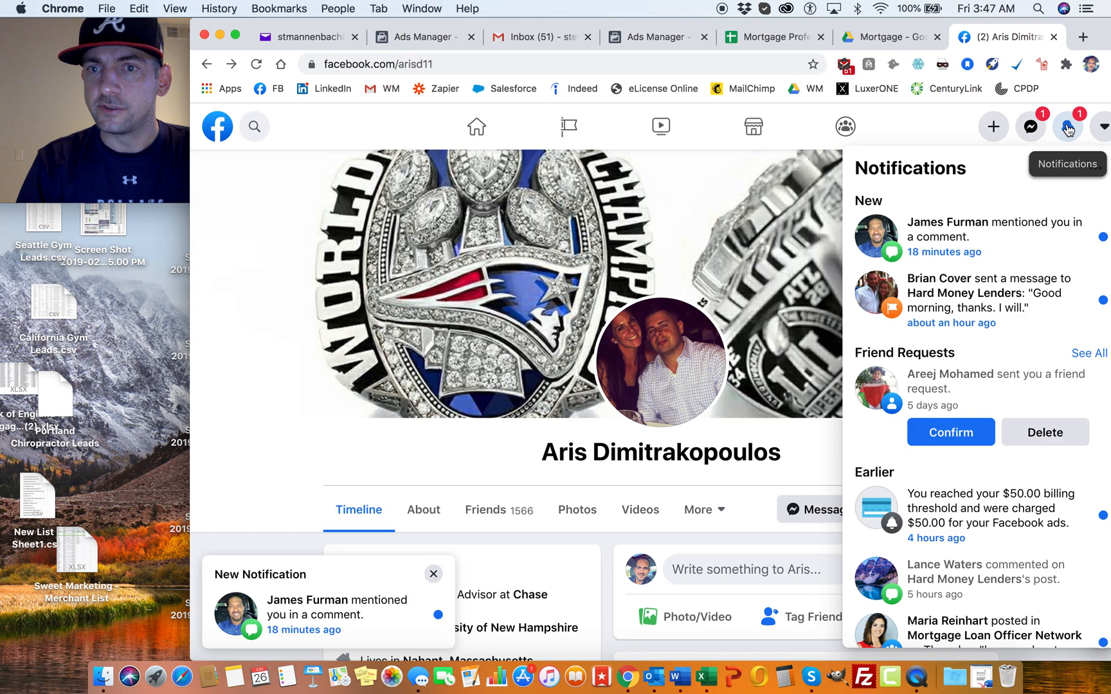
{"action": "left_click", "coordinate": [1067, 128]}
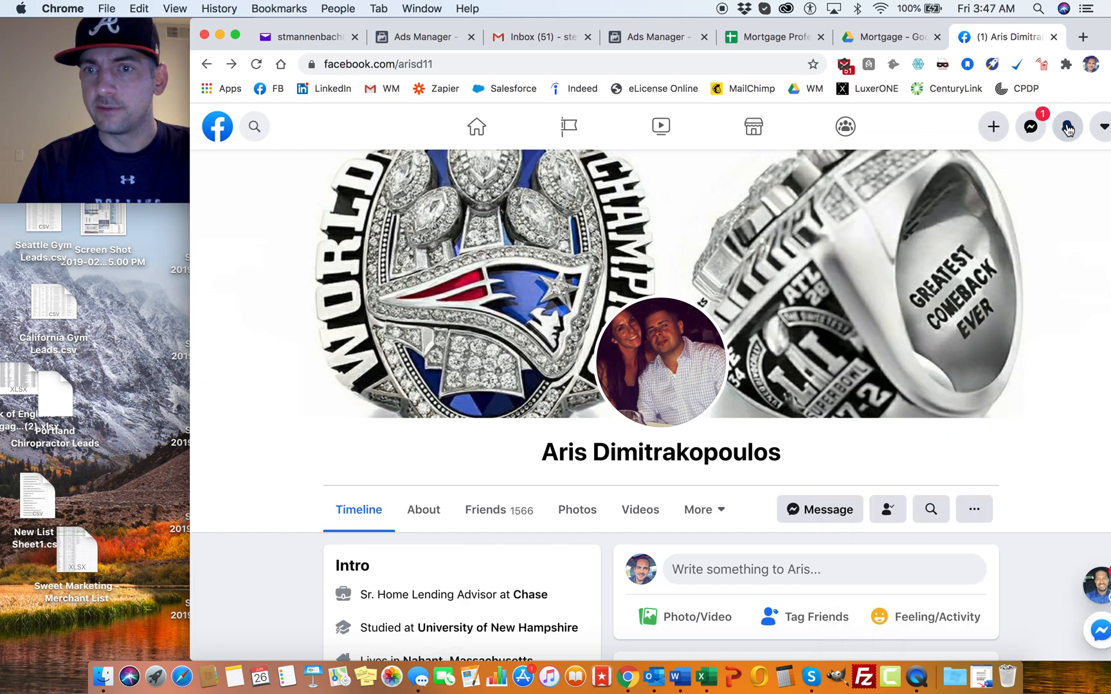
Step: Go to the Get VA Loans page and open the lead ads Forms Library in its publishing tools
{"action": "left_click", "coordinate": [257, 127]}
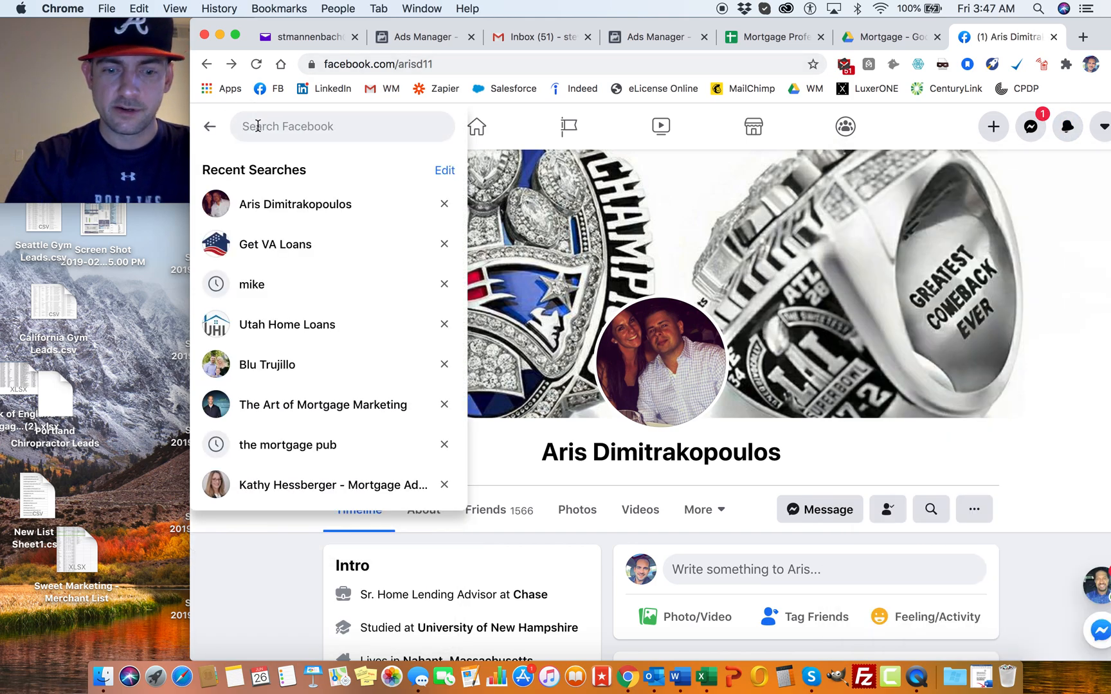
{"action": "left_click", "coordinate": [270, 249]}
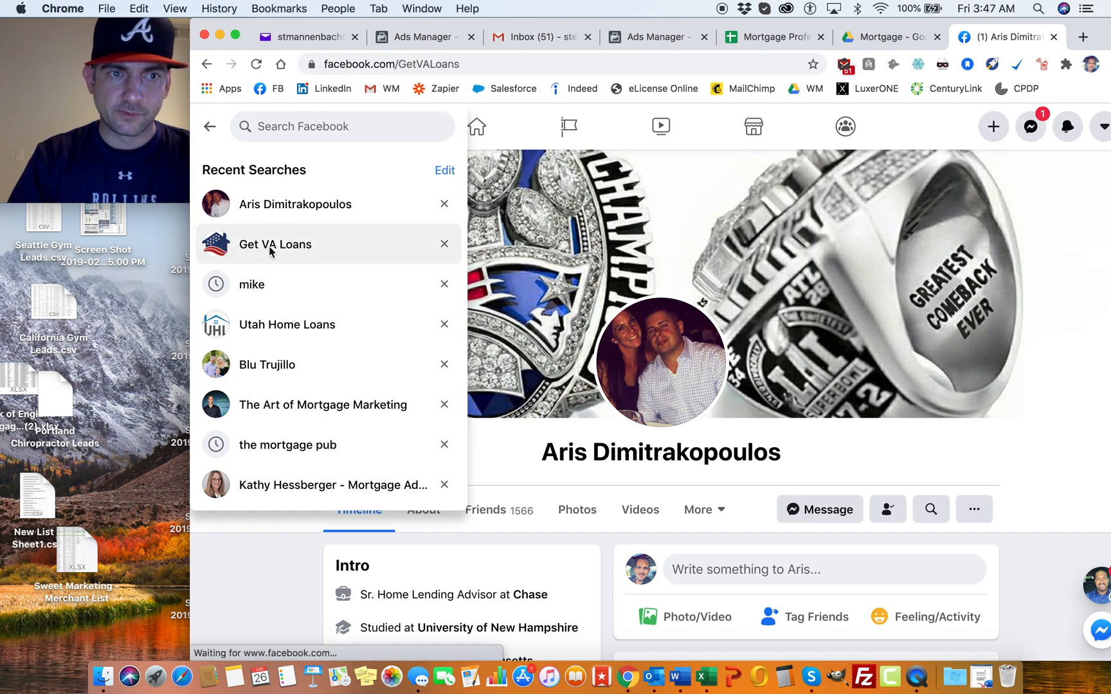
{"action": "scroll", "coordinate": [321, 292], "scroll_direction": "down", "scroll_amount": 2}
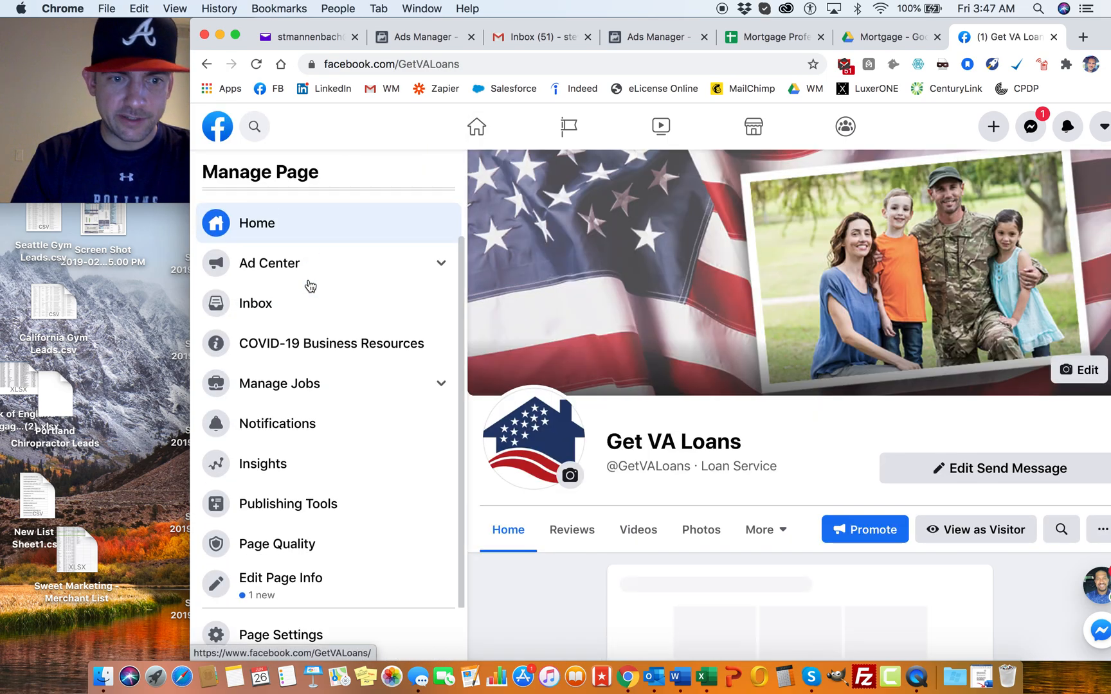
{"action": "left_click", "coordinate": [302, 515]}
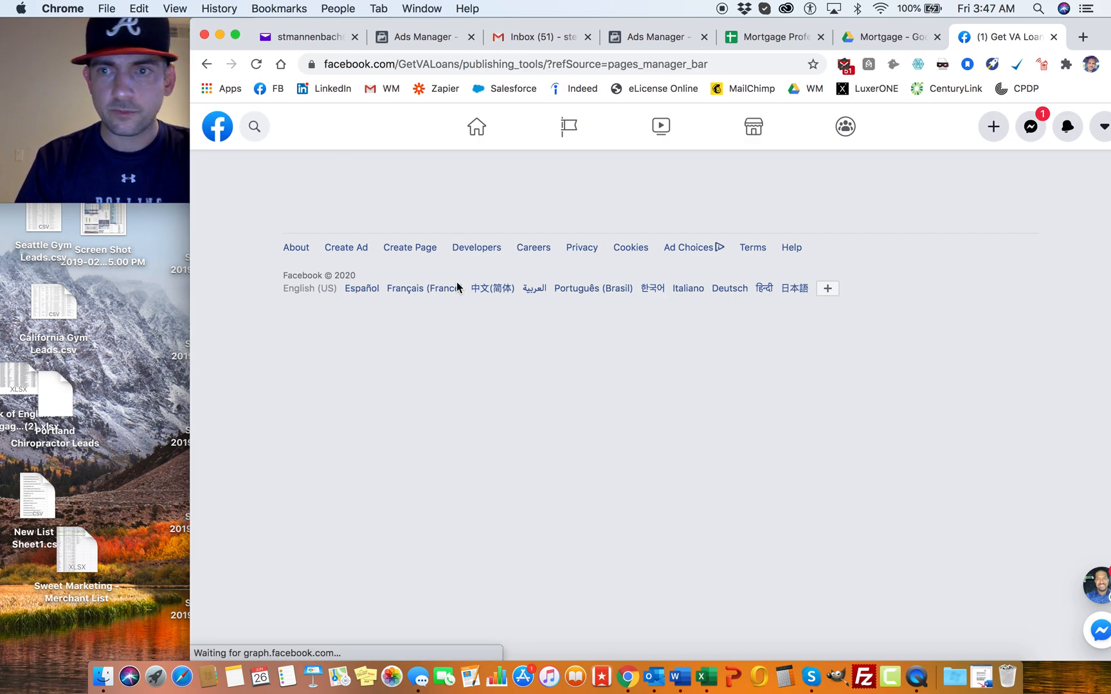
{"action": "scroll", "coordinate": [270, 458], "scroll_direction": "down", "scroll_amount": 5}
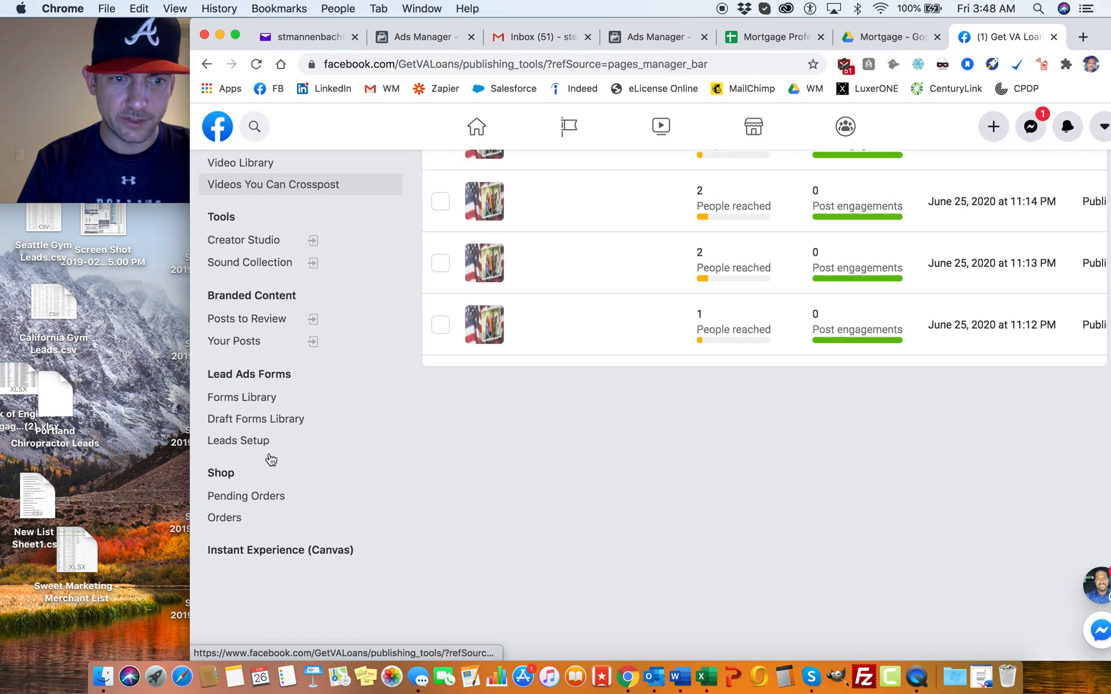
{"action": "left_click", "coordinate": [247, 378]}
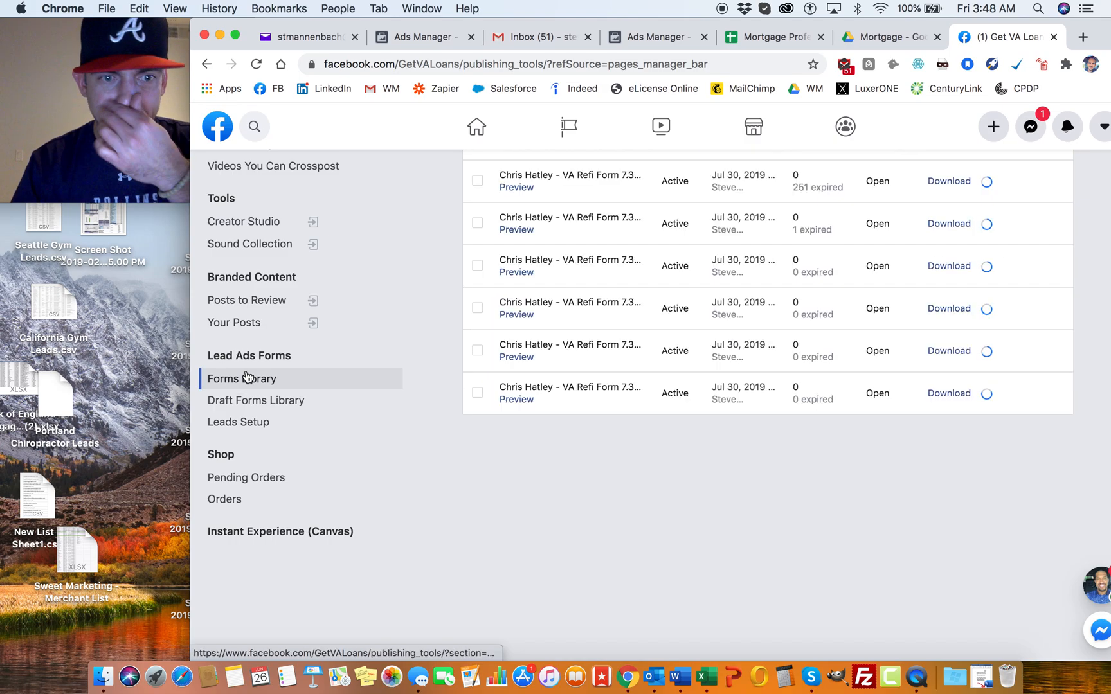
Step: Preview the newest lead form in the library, the "VA Refinance Form 6.26.20 (New)"
{"action": "scroll", "coordinate": [598, 277], "scroll_direction": "up", "scroll_amount": 5}
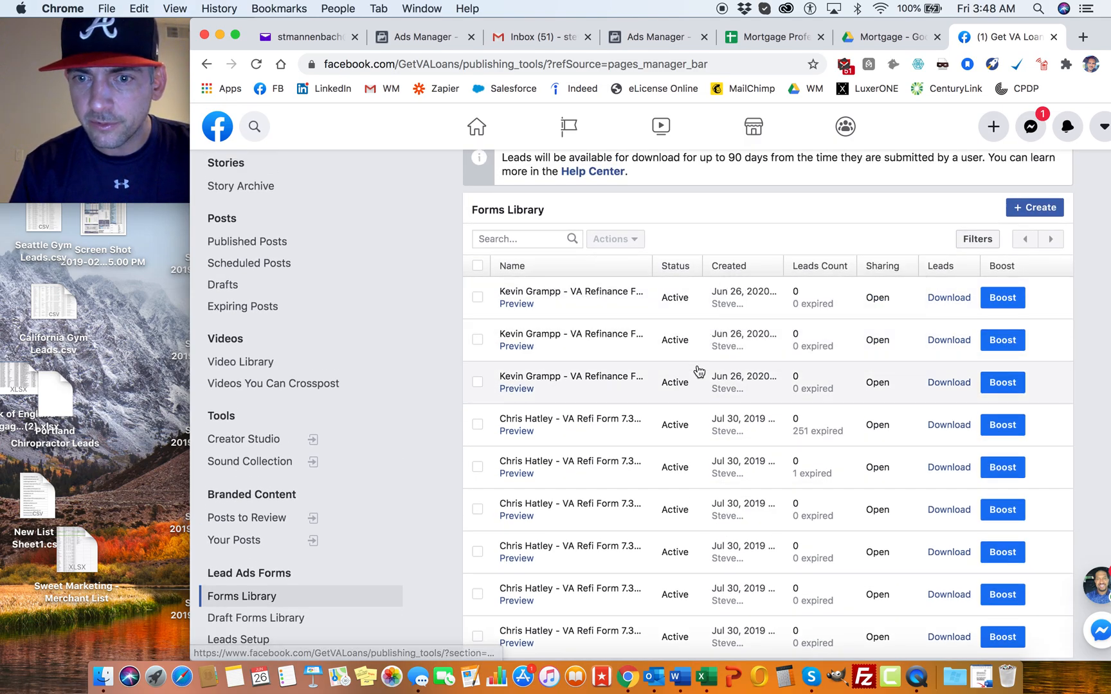
{"action": "left_click", "coordinate": [521, 431]}
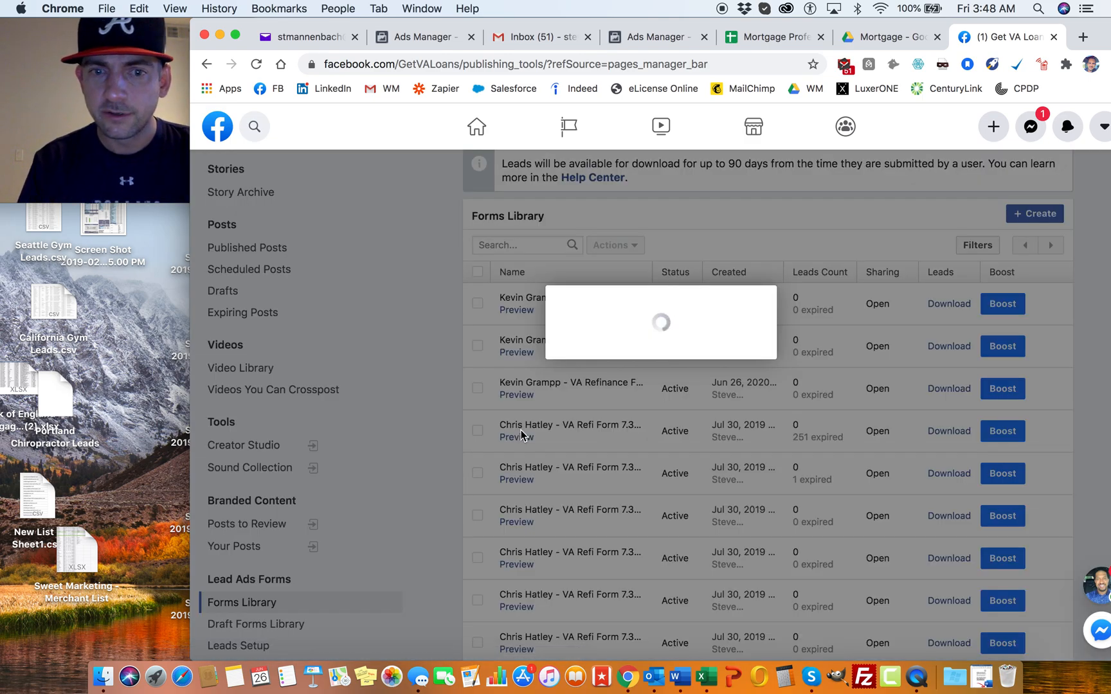
{"action": "left_click", "coordinate": [848, 208]}
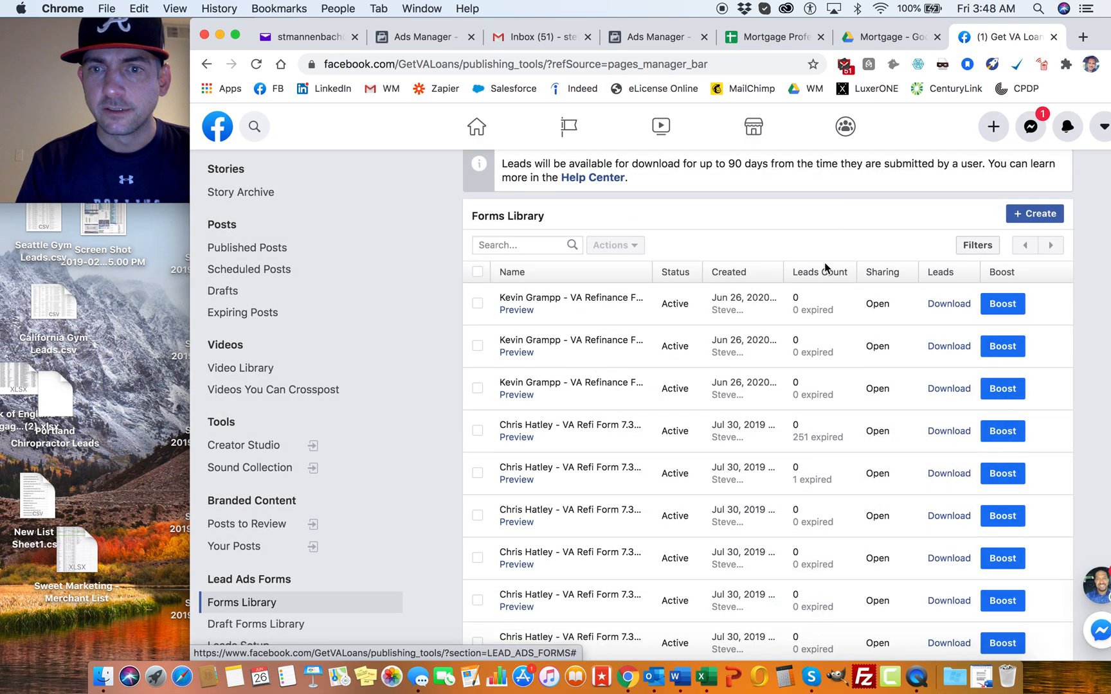
{"action": "left_click", "coordinate": [519, 304]}
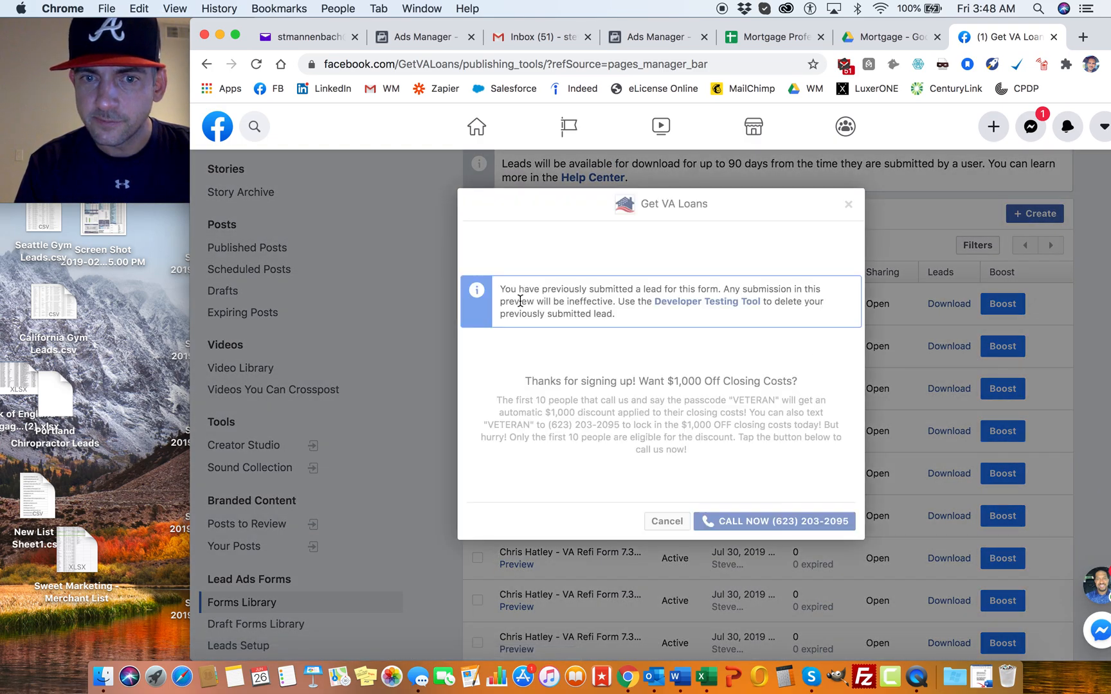
Step: Replace the thank-you screen headline with "Thanks for signing up! Want $1,000 Off Closing Costs?" copied from the VA form preview
{"action": "left_click", "coordinate": [526, 380]}
{"action": "left_click_drag", "start_coordinate": [525, 380], "coordinate": [810, 392]}
{"action": "key", "text": "super+c"}
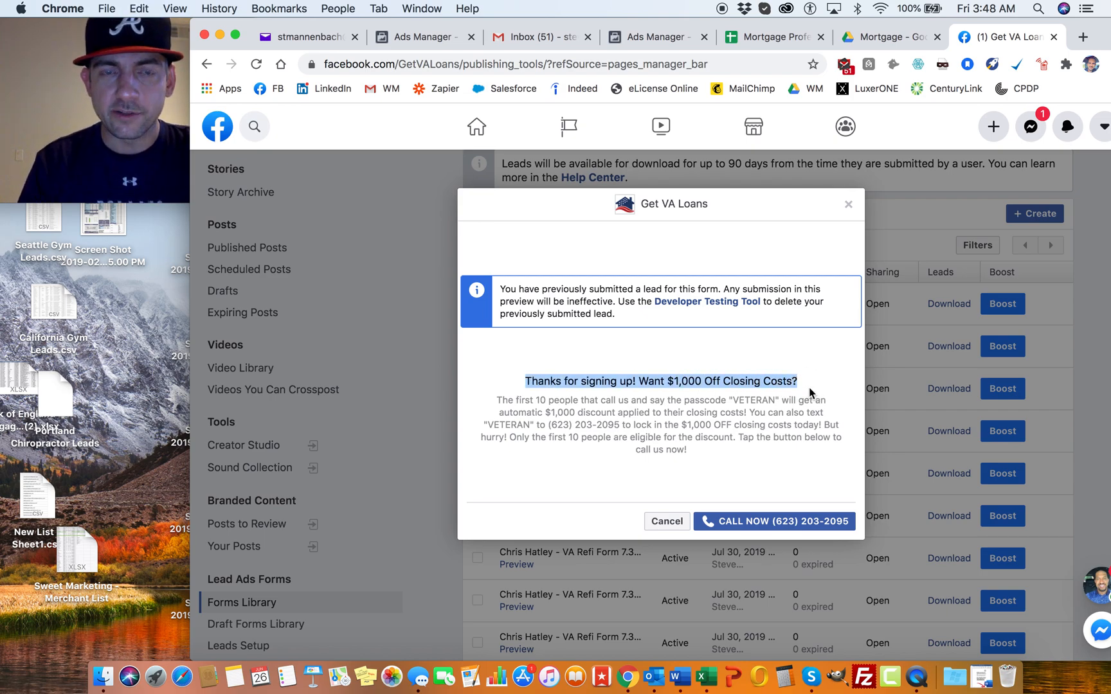
{"action": "left_click", "coordinate": [645, 37]}
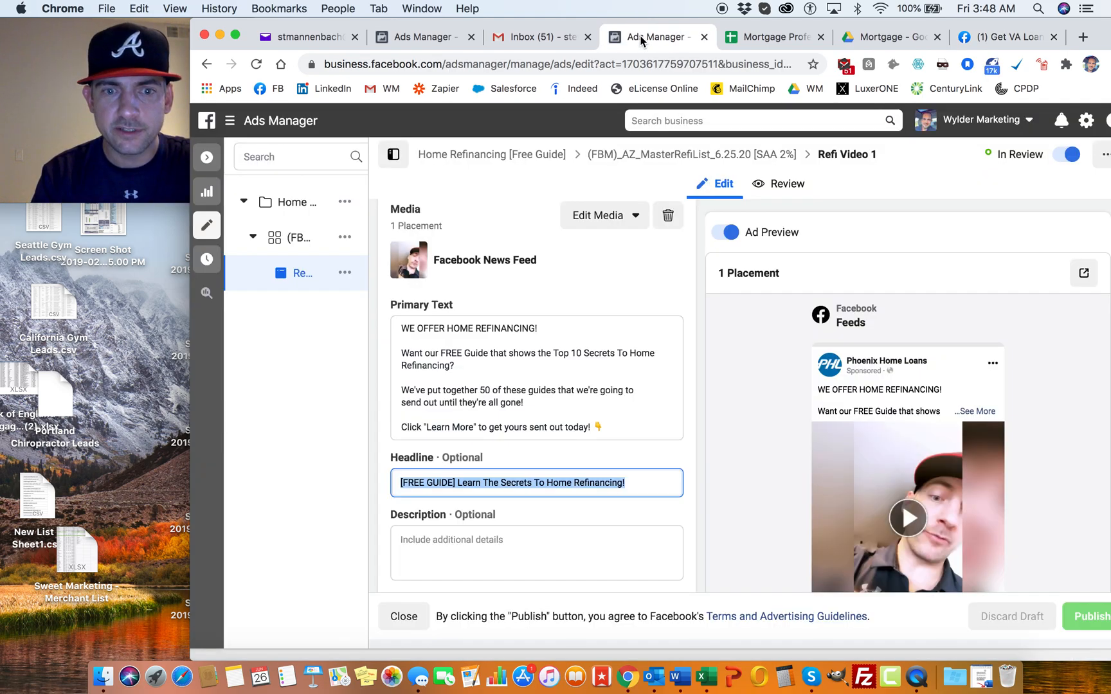
{"action": "left_click", "coordinate": [423, 36]}
{"action": "left_click_drag", "start_coordinate": [508, 406], "coordinate": [322, 408]}
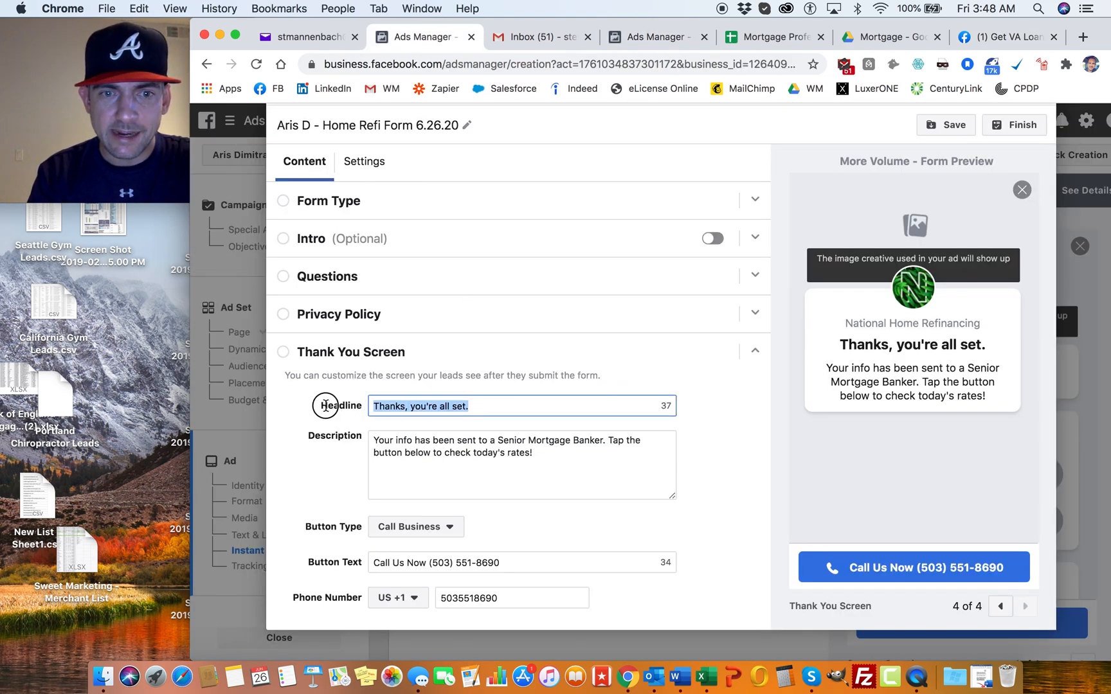
{"action": "key", "text": "super+v"}
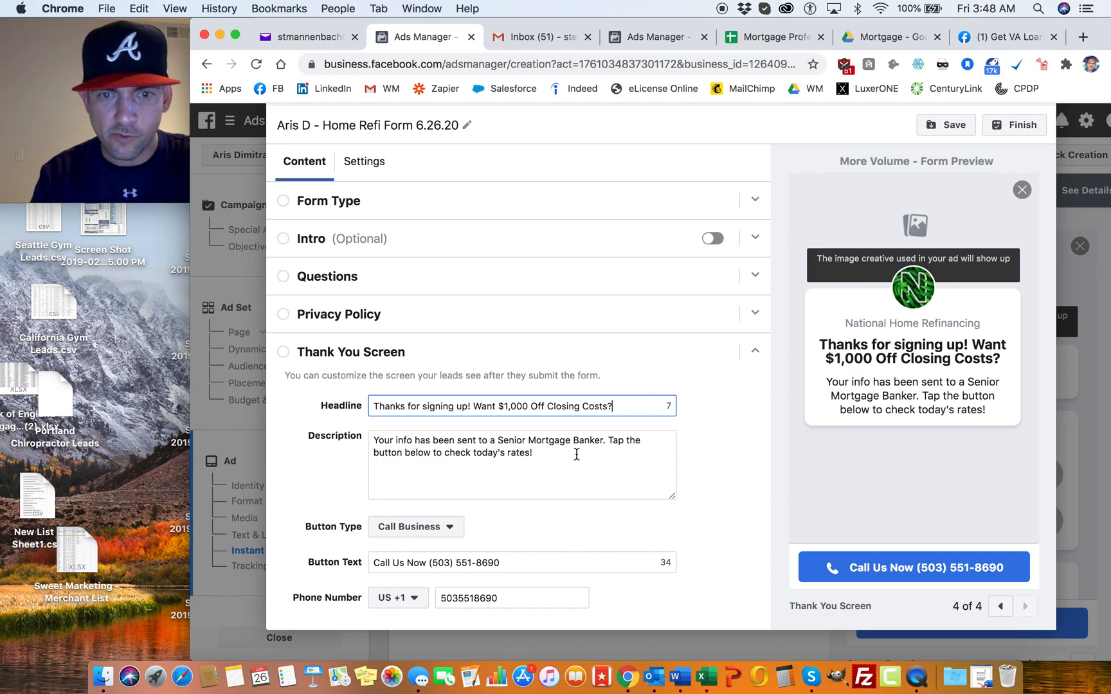
Step: Replace the thank-you screen description with the $1,000 closing-cost discount paragraph for the first 10 callers, copied from the VA form preview
{"action": "left_click_drag", "start_coordinate": [584, 450], "coordinate": [349, 437]}
{"action": "key", "text": "BackSpace"}
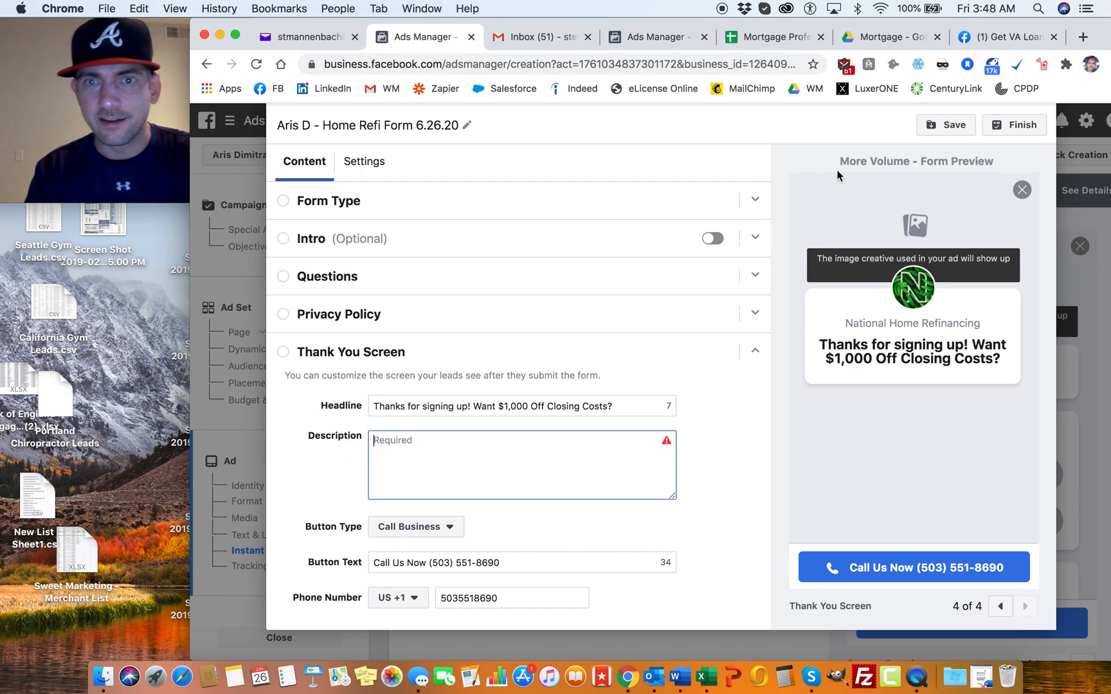
{"action": "left_click", "coordinate": [1008, 45]}
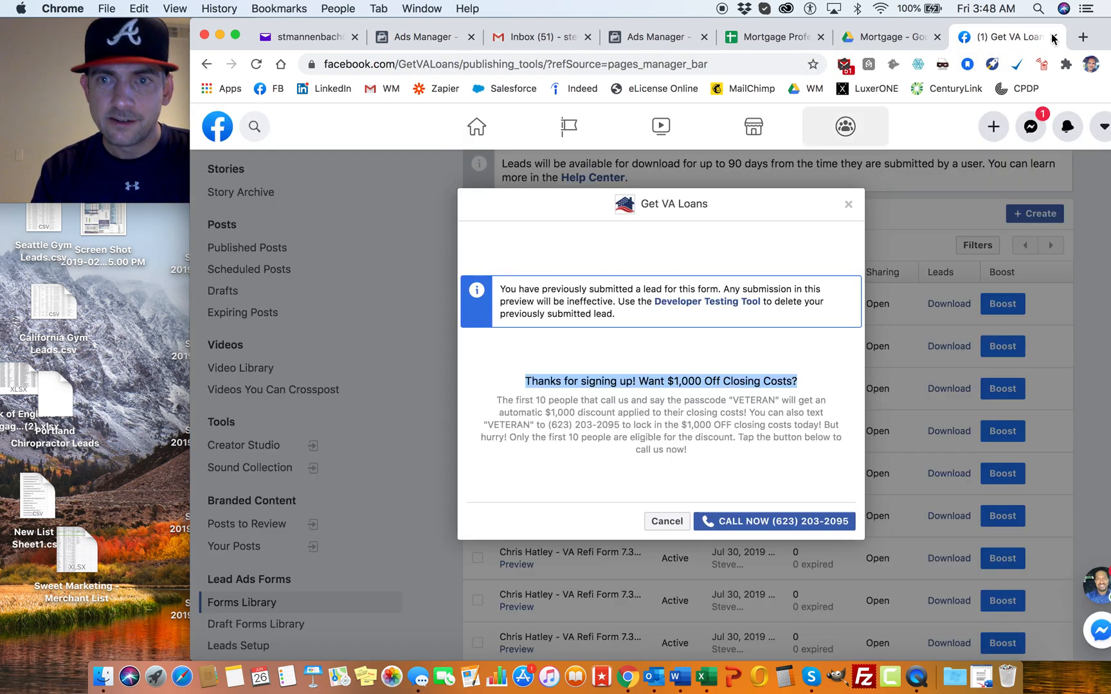
{"action": "left_click", "coordinate": [496, 396]}
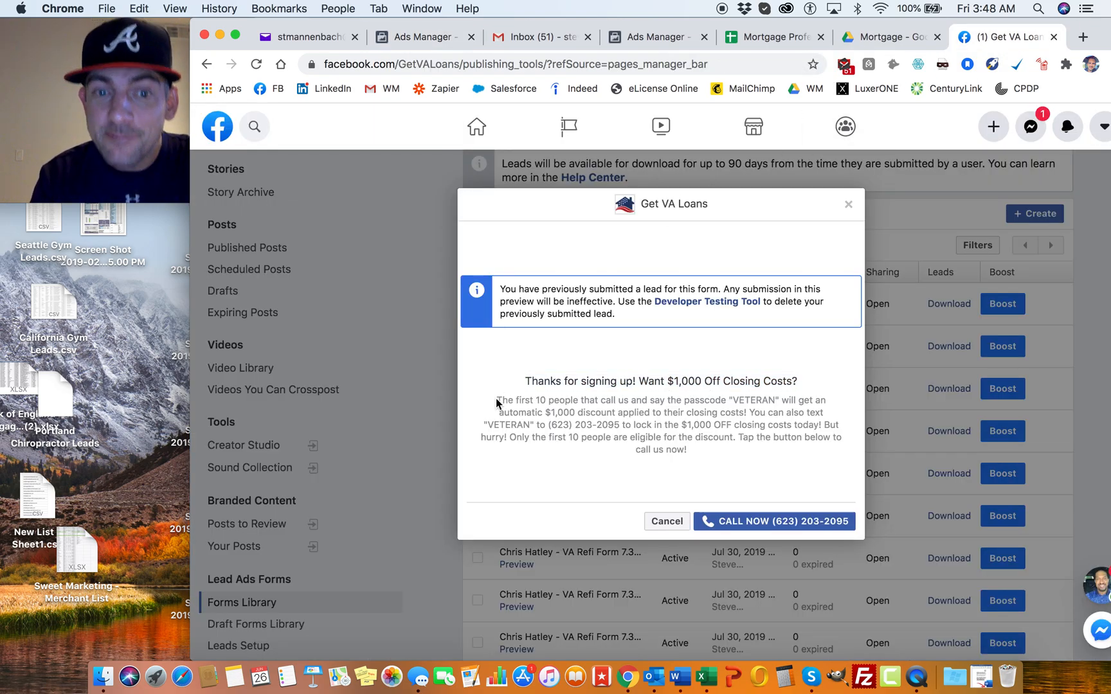
{"action": "left_click_drag", "start_coordinate": [497, 397], "coordinate": [822, 455]}
{"action": "key", "text": "super+c"}
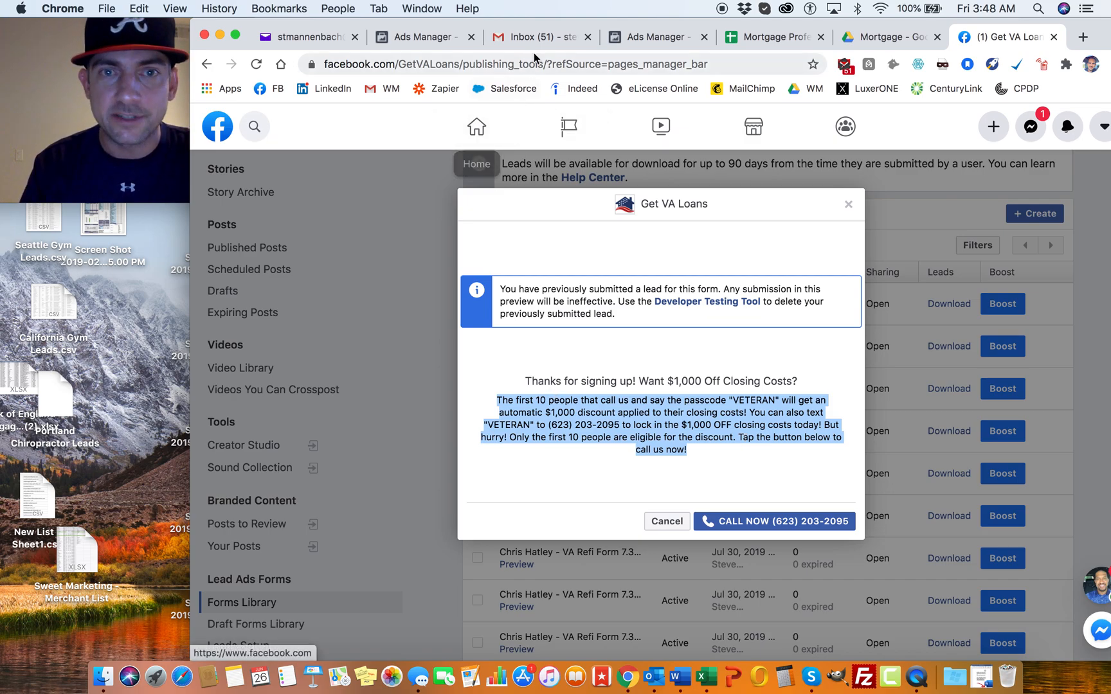
{"action": "left_click", "coordinate": [427, 34]}
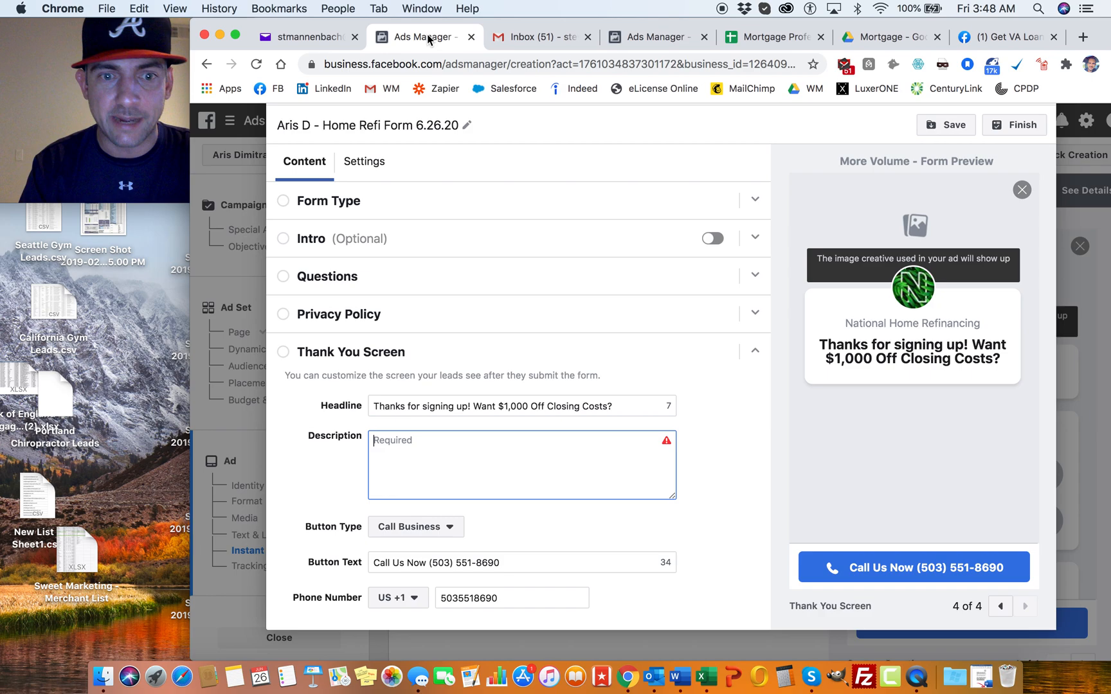
{"action": "key", "text": "super+v"}
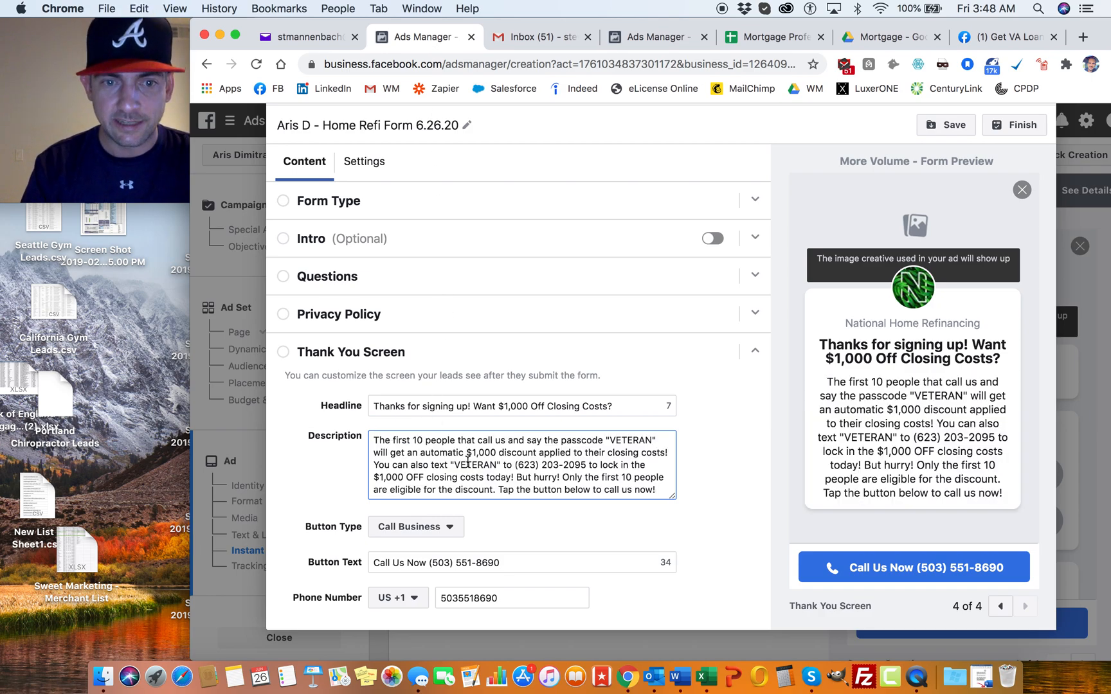
Step: Change both "VETERAN" keywords in the thank-you description to "SAVINGS" and start a new paragraph at "You can also text"
{"action": "left_click_drag", "start_coordinate": [607, 441], "coordinate": [652, 442]}
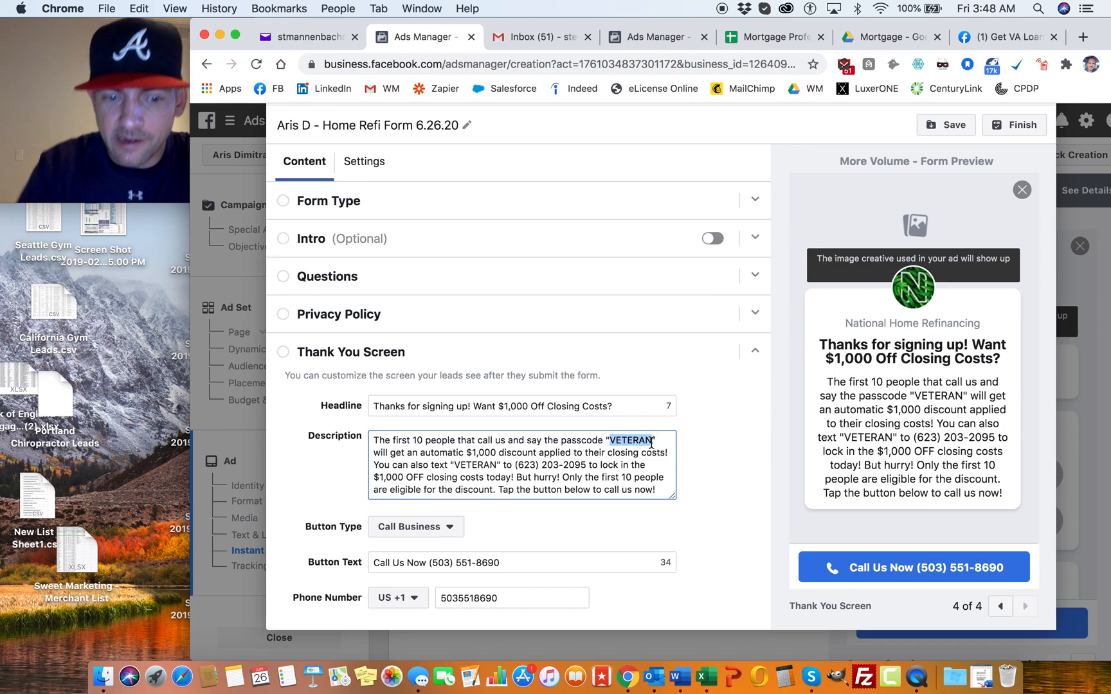
{"action": "type", "text": "SAVINGS"}
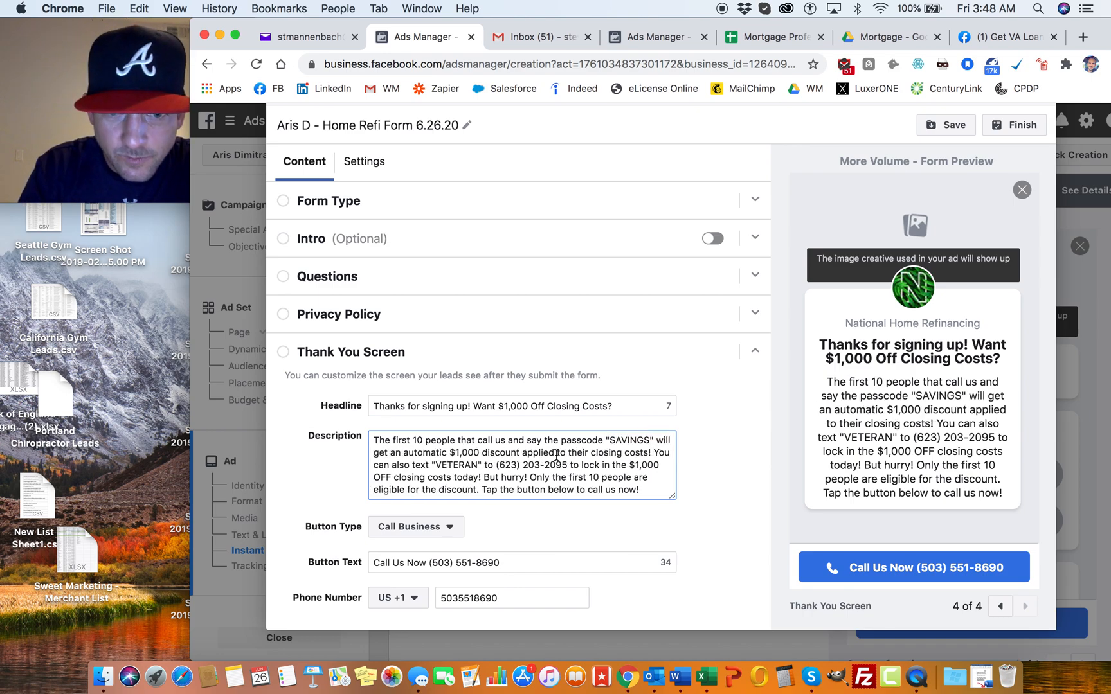
{"action": "left_click", "coordinate": [653, 453]}
{"action": "key", "text": "Return"}
{"action": "key", "text": "Return"}
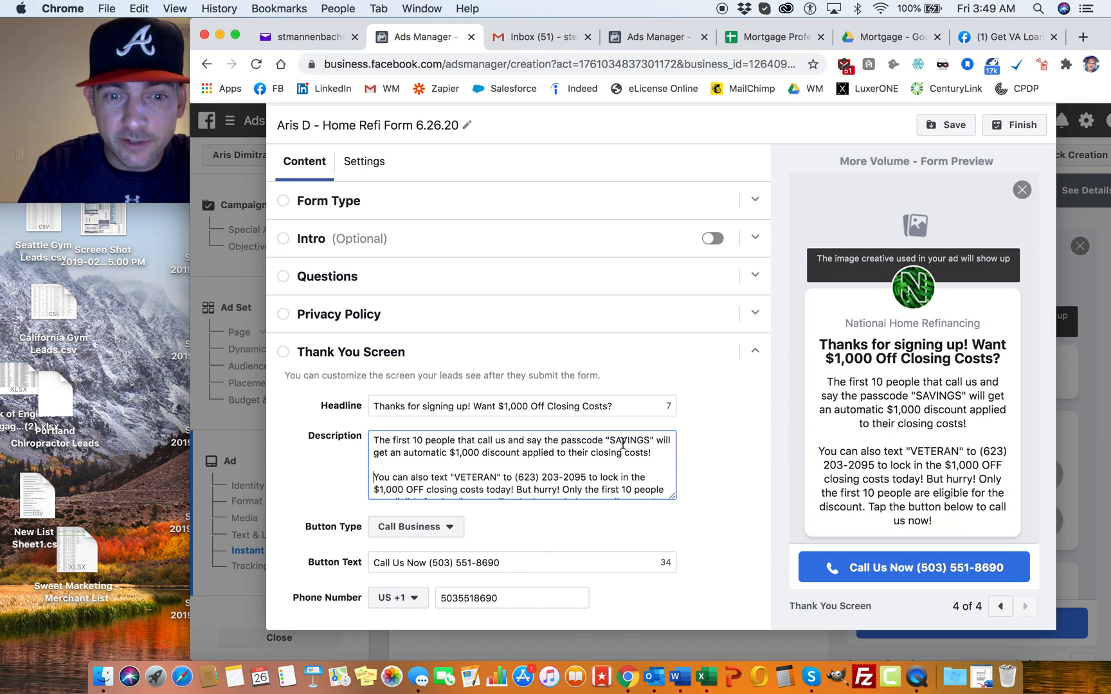
{"action": "scroll", "coordinate": [498, 445], "scroll_direction": "down", "scroll_amount": 1}
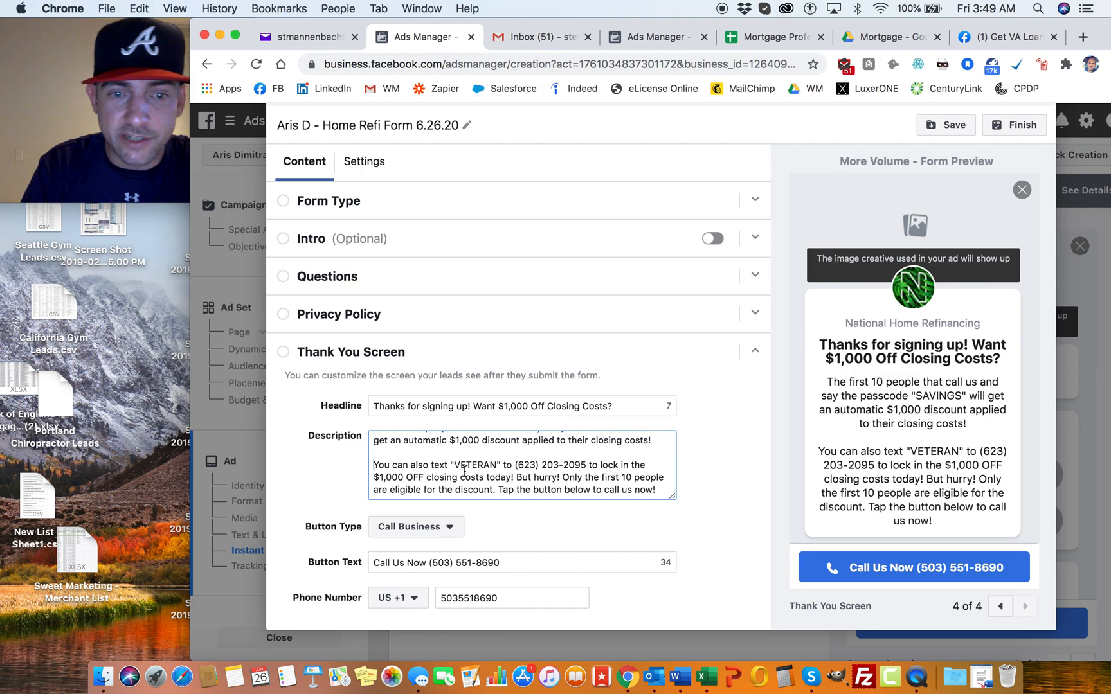
{"action": "left_click_drag", "start_coordinate": [455, 465], "coordinate": [497, 468]}
{"action": "type", "text": "SAVINGS"}
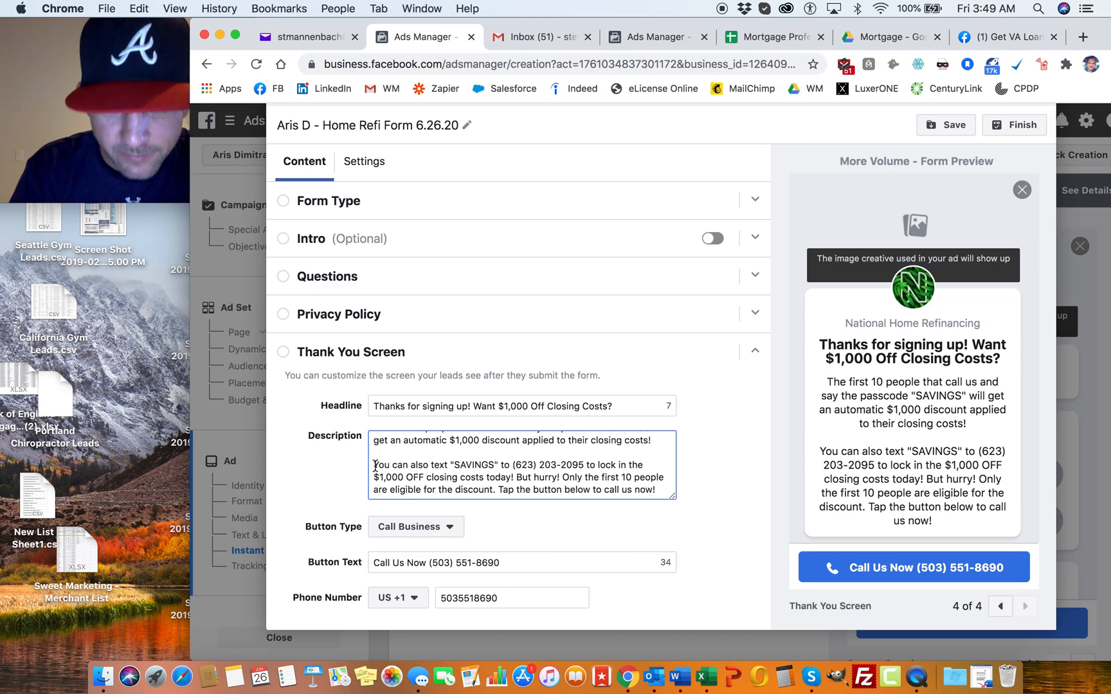
Step: Split the rest of the description into separate paragraphs starting at "But hurry!" and "Tap the button below to call us now!"
{"action": "left_click", "coordinate": [519, 477]}
{"action": "key", "text": "Return"}
{"action": "key", "text": "Return"}
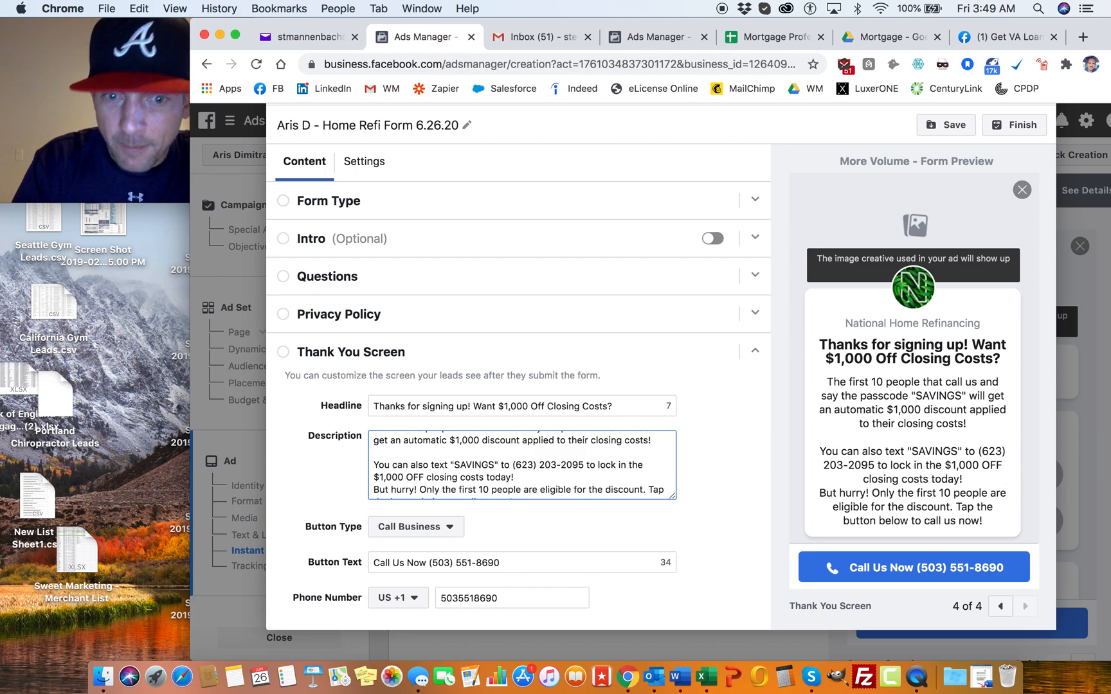
{"action": "scroll", "coordinate": [493, 478], "scroll_direction": "down", "scroll_amount": 1}
{"action": "scroll", "coordinate": [493, 478], "scroll_direction": "down", "scroll_amount": 1}
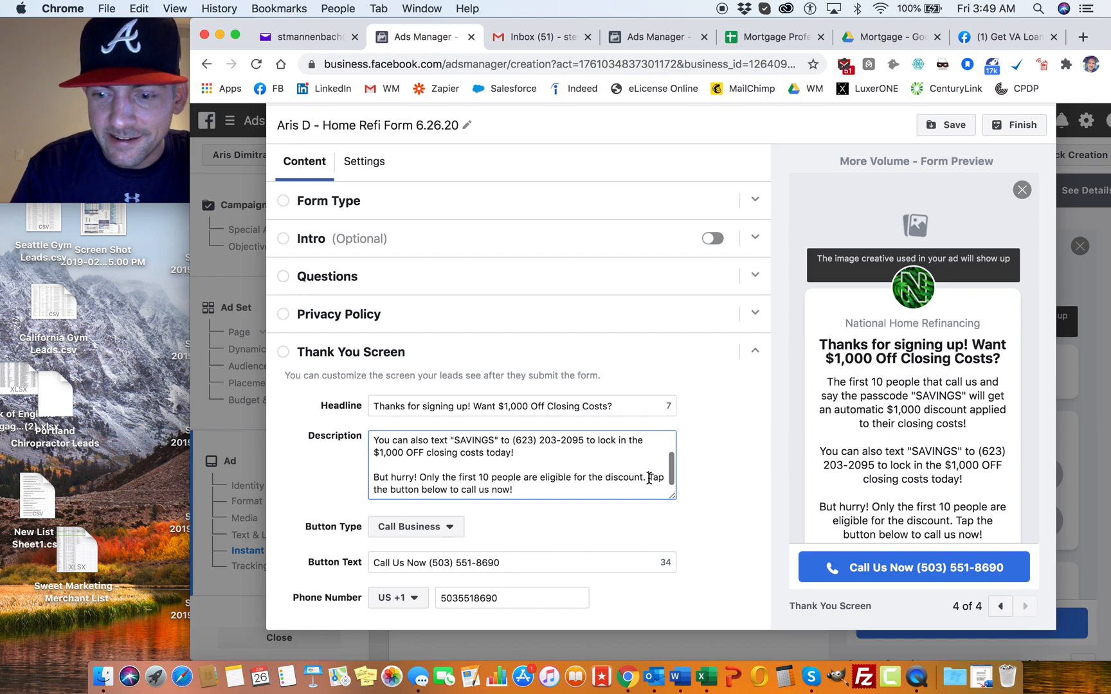
{"action": "left_click", "coordinate": [649, 478]}
{"action": "key", "text": "Return"}
{"action": "key", "text": "Return"}
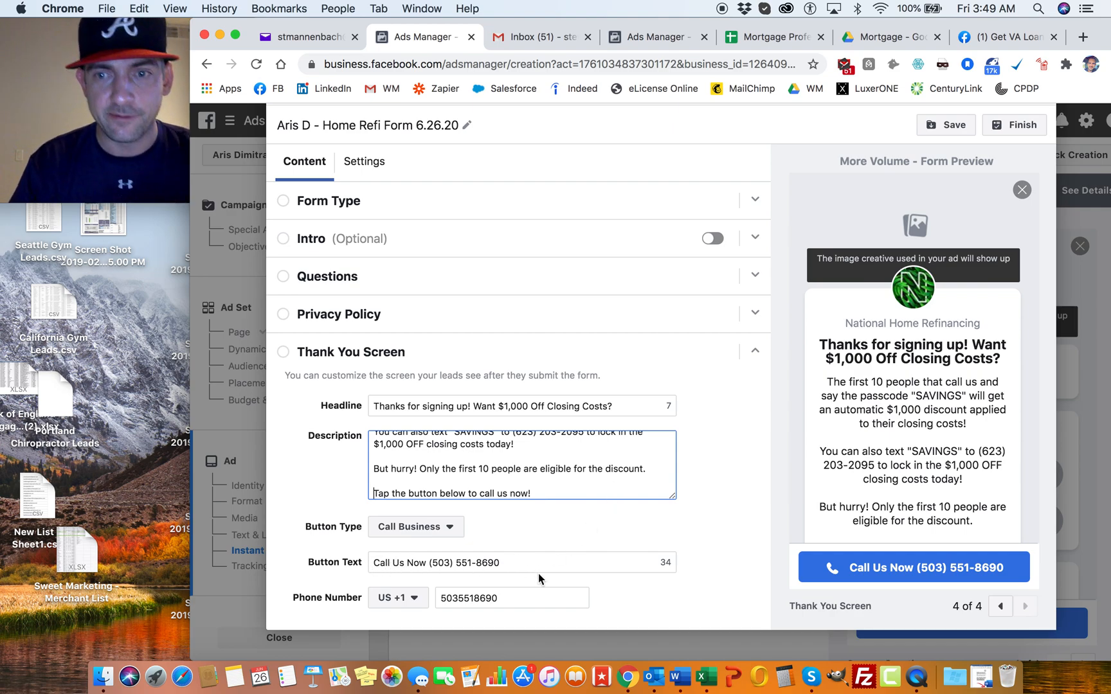
Step: Replace the phone number after "Call Us Now" in the thank-you button text with the client's phone number
{"action": "left_click", "coordinate": [517, 567]}
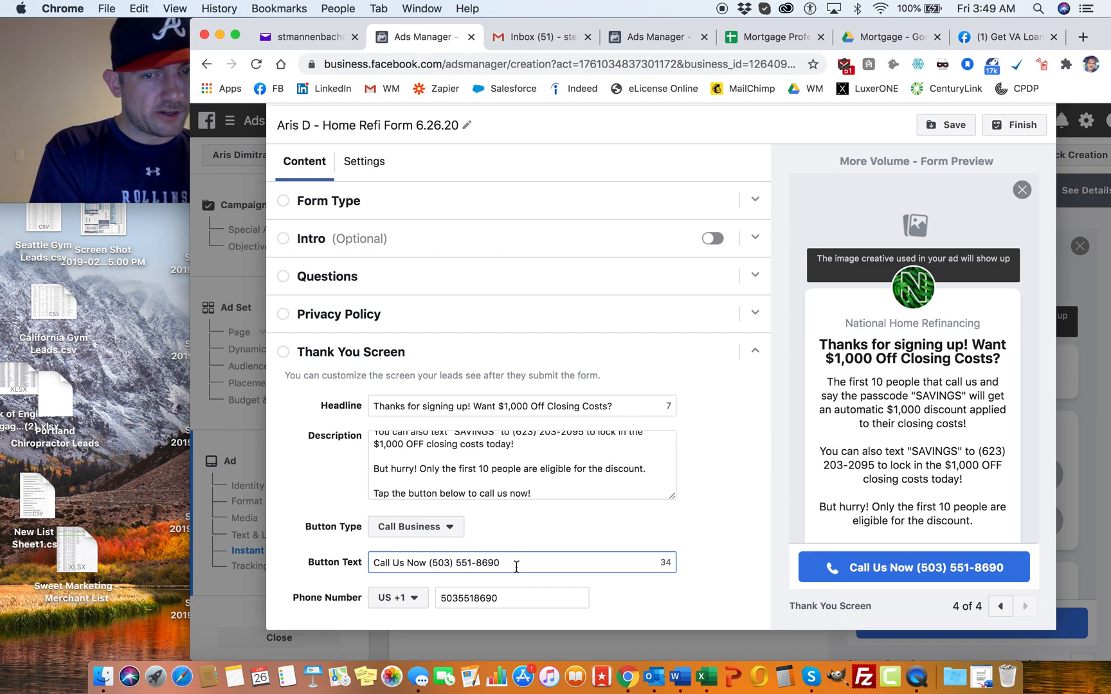
{"action": "left_click_drag", "start_coordinate": [515, 568], "coordinate": [434, 567]}
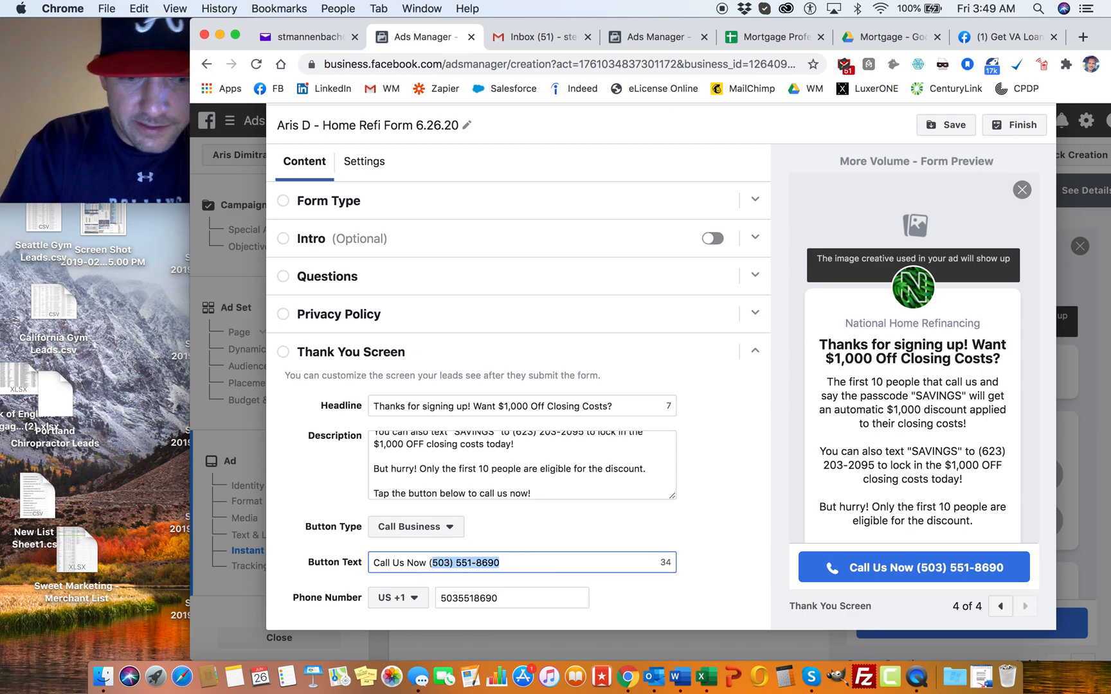
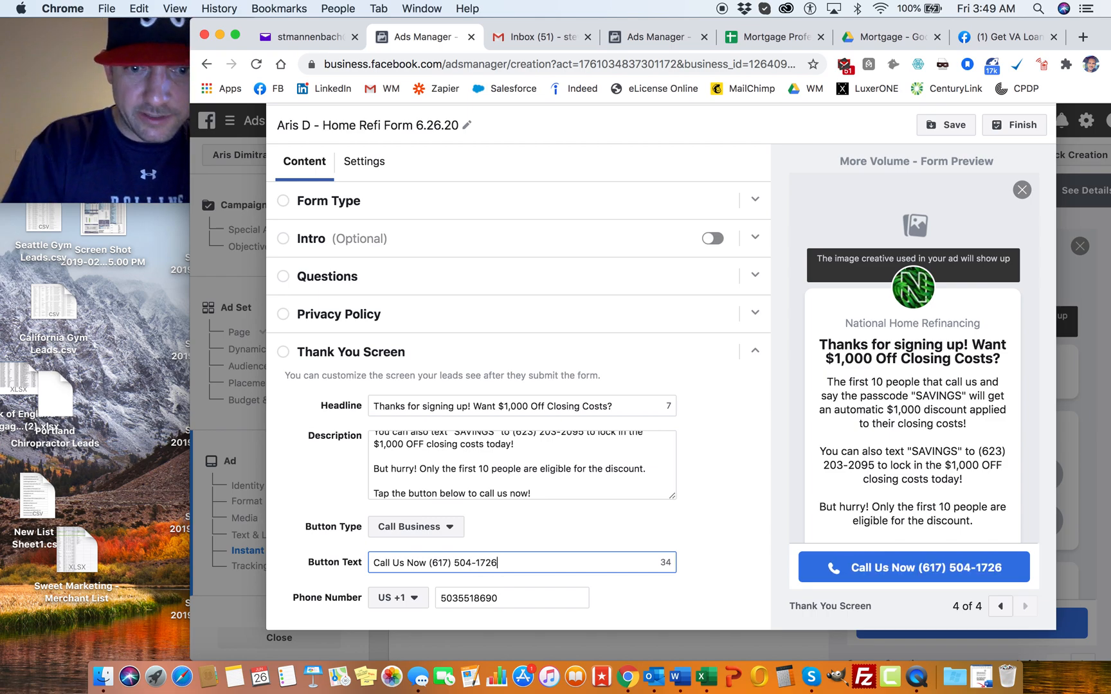
Step: Copy the phone number from the button text into the description's texting sentence and the thank-you screen's phone number field
{"action": "left_click_drag", "start_coordinate": [508, 564], "coordinate": [429, 564]}
{"action": "key", "text": "super+c"}
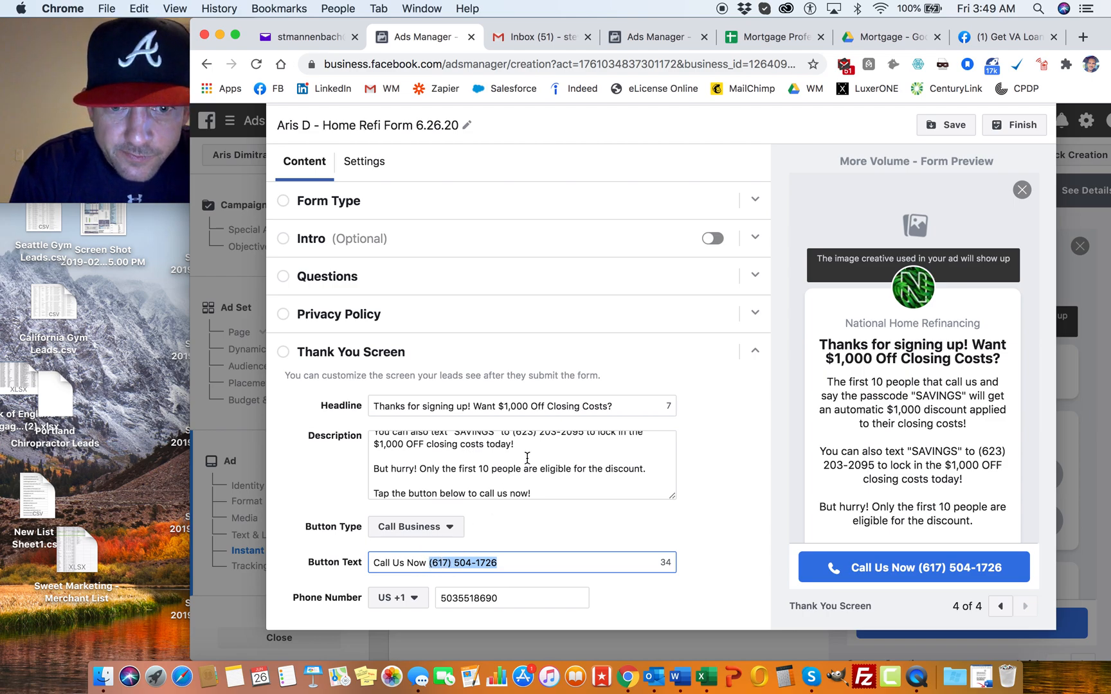
{"action": "scroll", "coordinate": [528, 459], "scroll_direction": "up", "scroll_amount": 1}
{"action": "left_click_drag", "start_coordinate": [513, 467], "coordinate": [584, 464]}
{"action": "key", "text": "super+v"}
{"action": "scroll", "coordinate": [535, 474], "scroll_direction": "up", "scroll_amount": 1}
{"action": "scroll", "coordinate": [536, 473], "scroll_direction": "down", "scroll_amount": 3}
{"action": "left_click_drag", "start_coordinate": [523, 600], "coordinate": [411, 602]}
{"action": "key", "text": "super+v"}
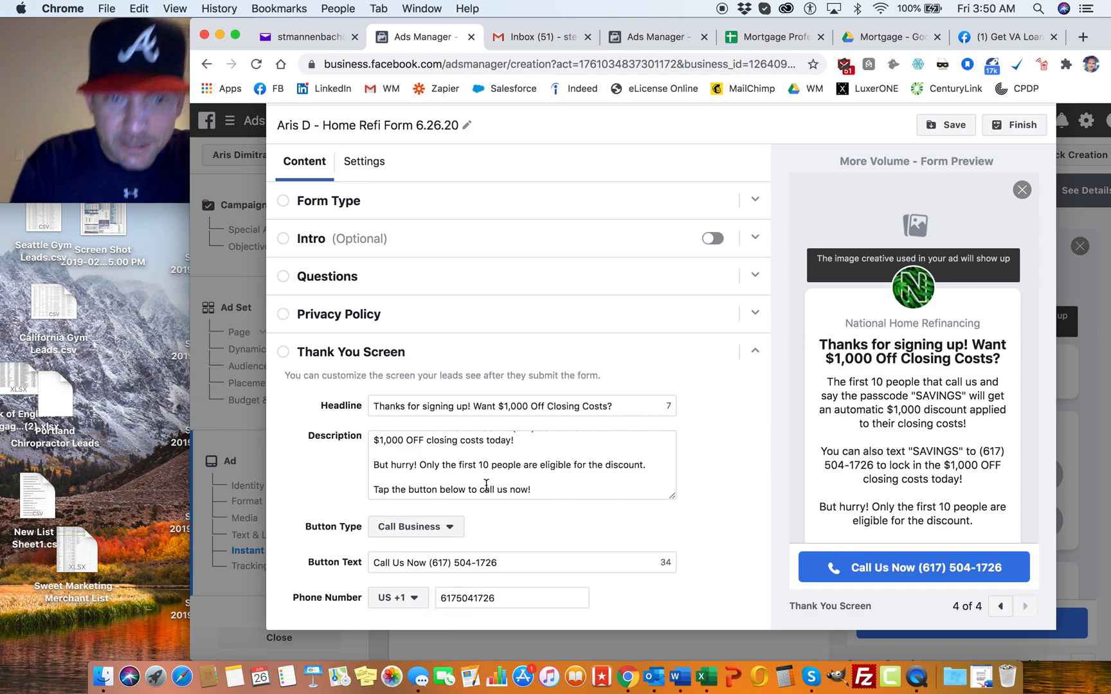
Step: Check the thank-you screen description once more and finish the form for use in the ad
{"action": "scroll", "coordinate": [483, 484], "scroll_direction": "up", "scroll_amount": 4}
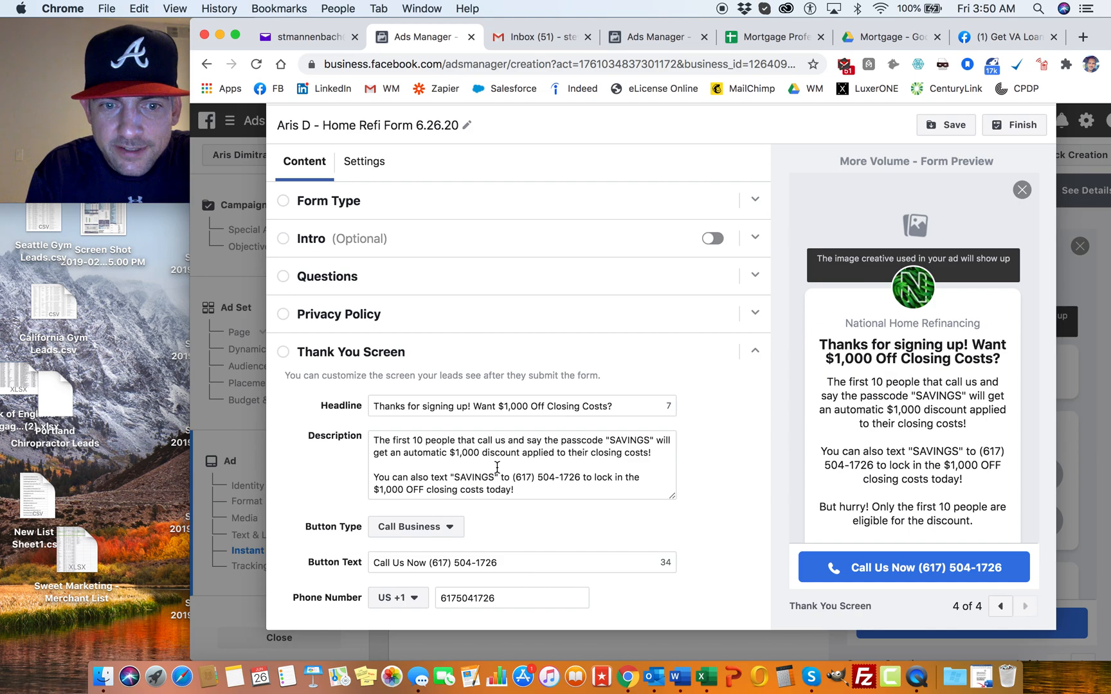
{"action": "scroll", "coordinate": [492, 474], "scroll_direction": "down", "scroll_amount": 4}
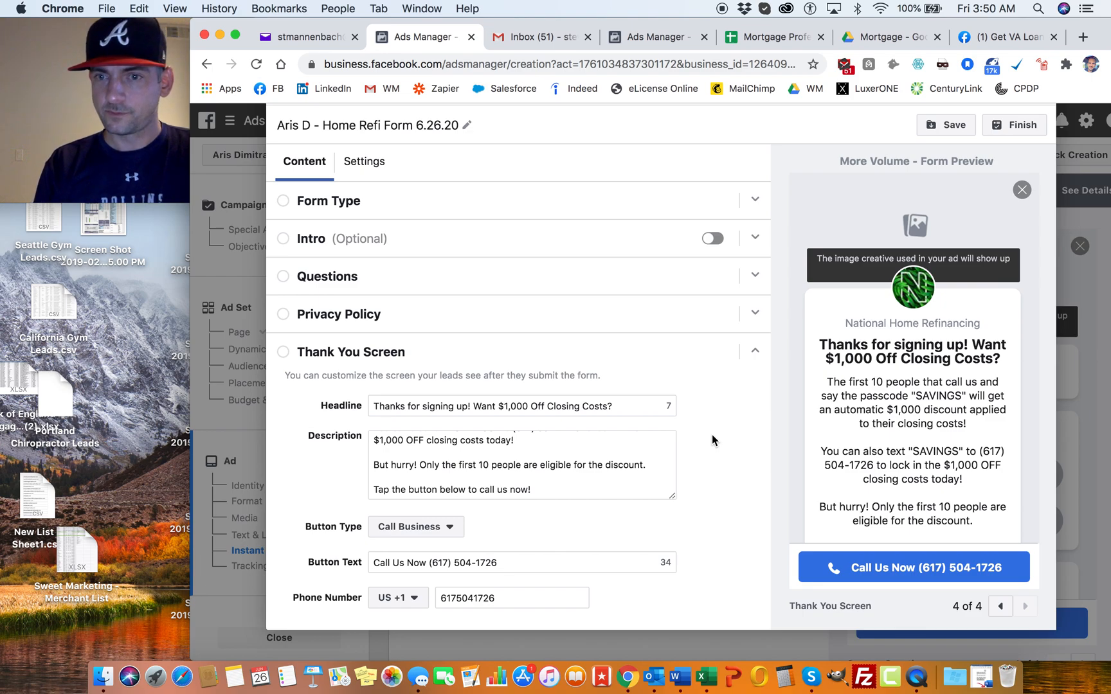
{"action": "scroll", "coordinate": [711, 441], "scroll_direction": "down", "scroll_amount": 1}
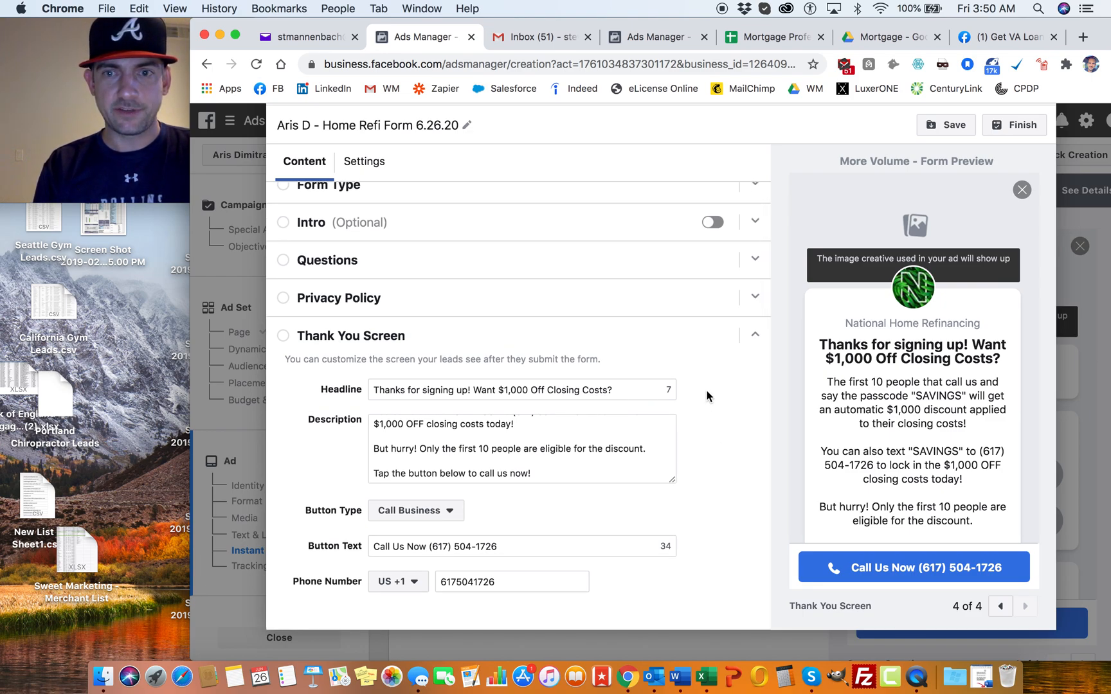
{"action": "scroll", "coordinate": [708, 411], "scroll_direction": "up", "scroll_amount": 1}
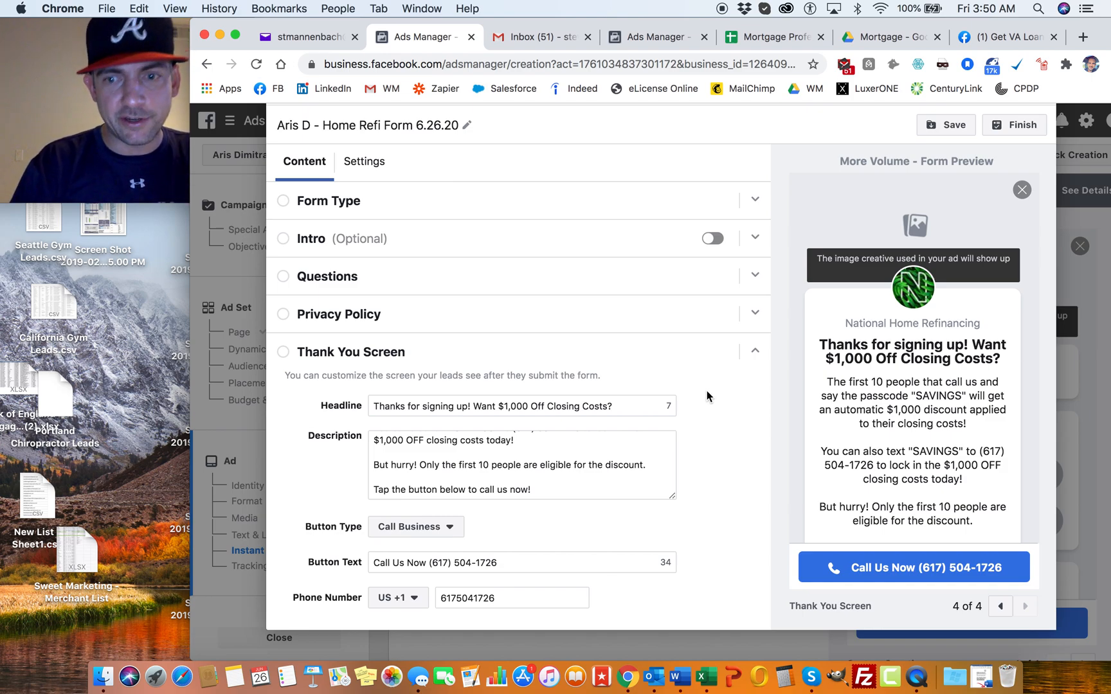
{"action": "left_click", "coordinate": [1025, 131]}
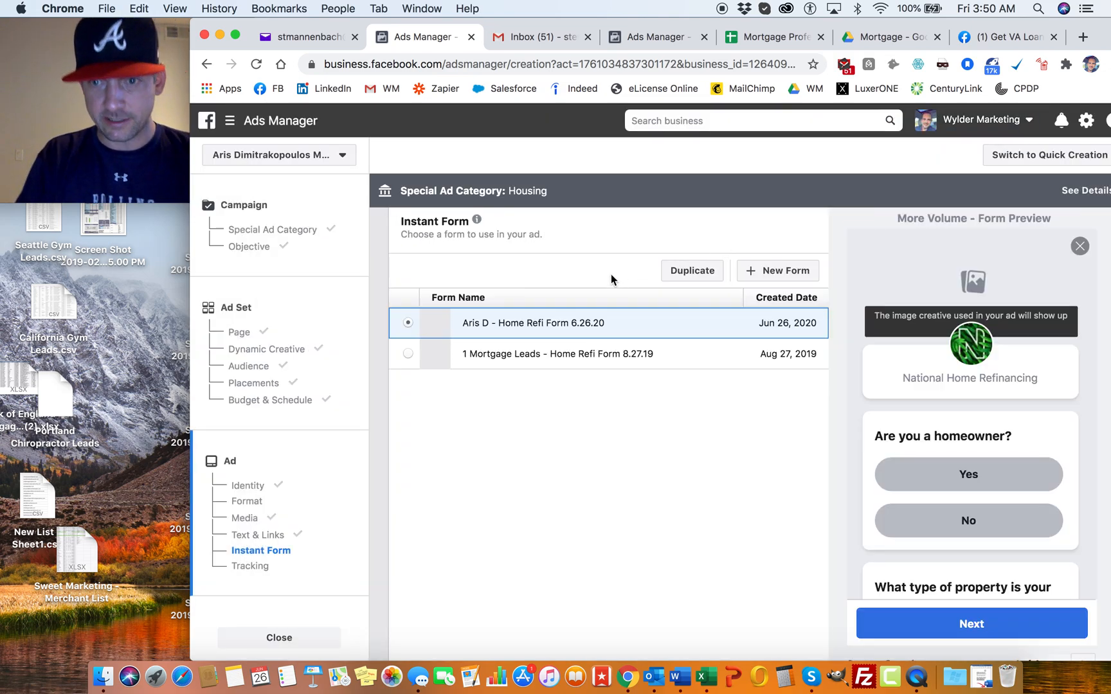
Step: Review the ad's form selection, tracking, text and links, and media settings
{"action": "scroll", "coordinate": [617, 303], "scroll_direction": "down", "scroll_amount": 3}
{"action": "scroll", "coordinate": [618, 305], "scroll_direction": "down", "scroll_amount": 10}
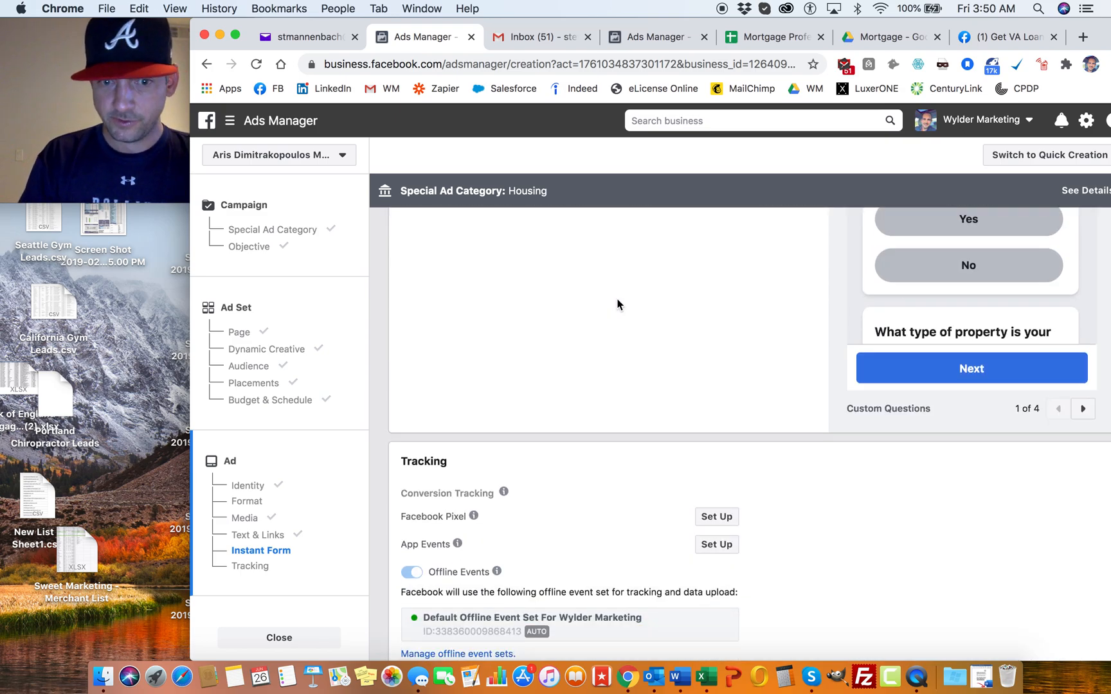
{"action": "scroll", "coordinate": [618, 303], "scroll_direction": "up", "scroll_amount": 20}
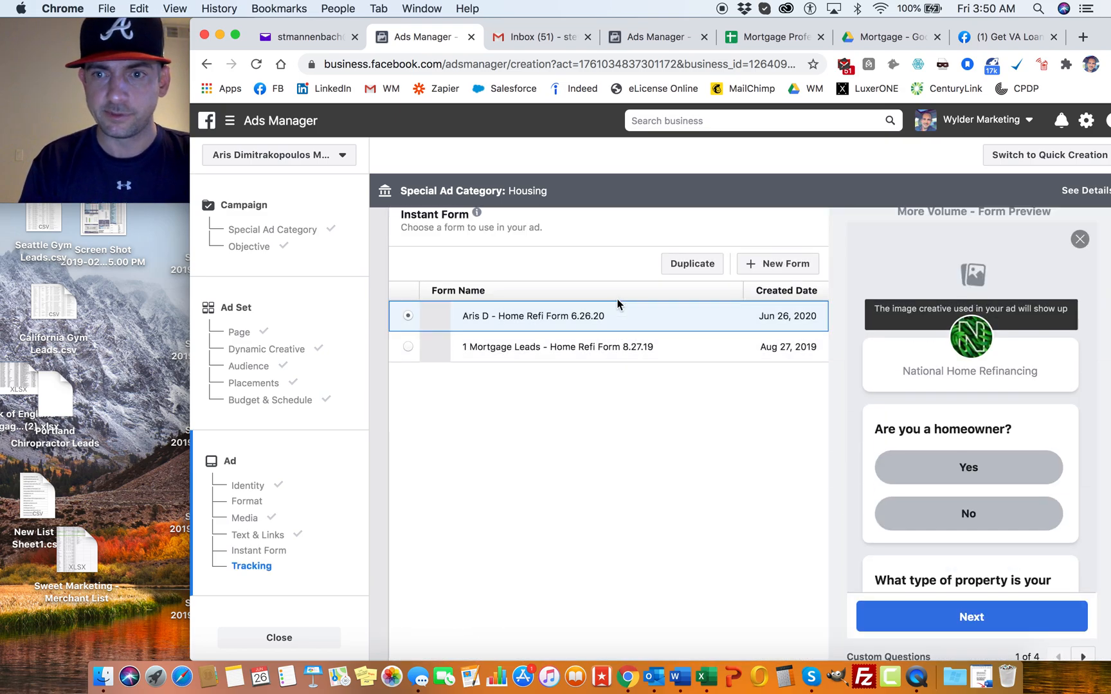
{"action": "scroll", "coordinate": [617, 299], "scroll_direction": "up", "scroll_amount": 3}
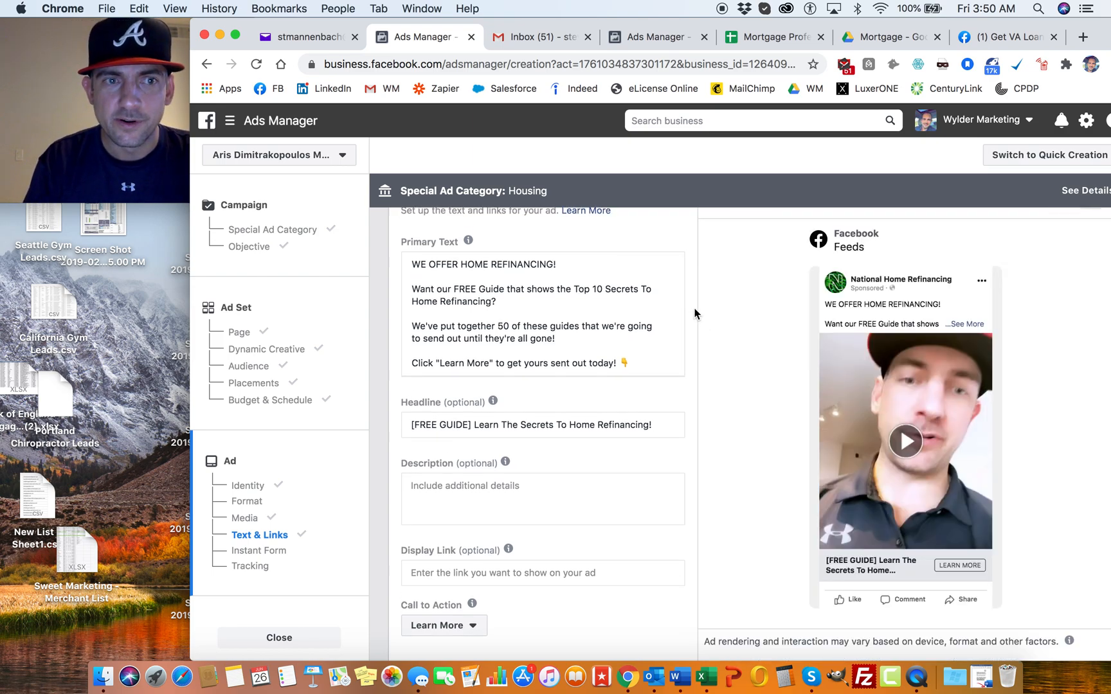
{"action": "scroll", "coordinate": [695, 314], "scroll_direction": "down", "scroll_amount": 2}
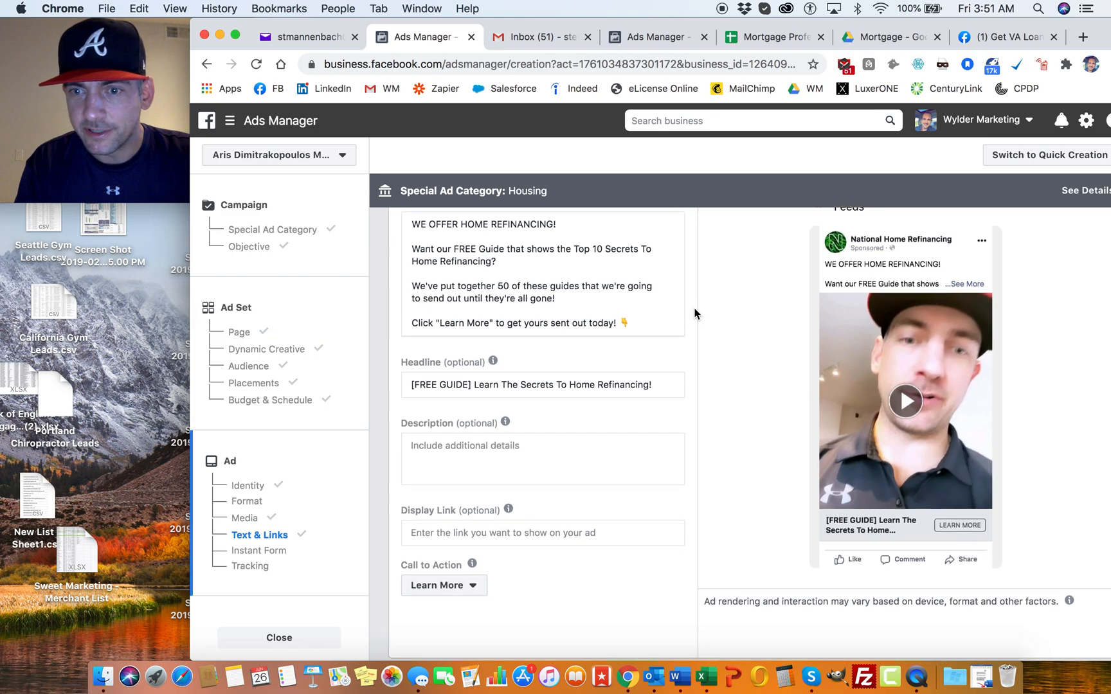
{"action": "scroll", "coordinate": [702, 357], "scroll_direction": "up", "scroll_amount": 5}
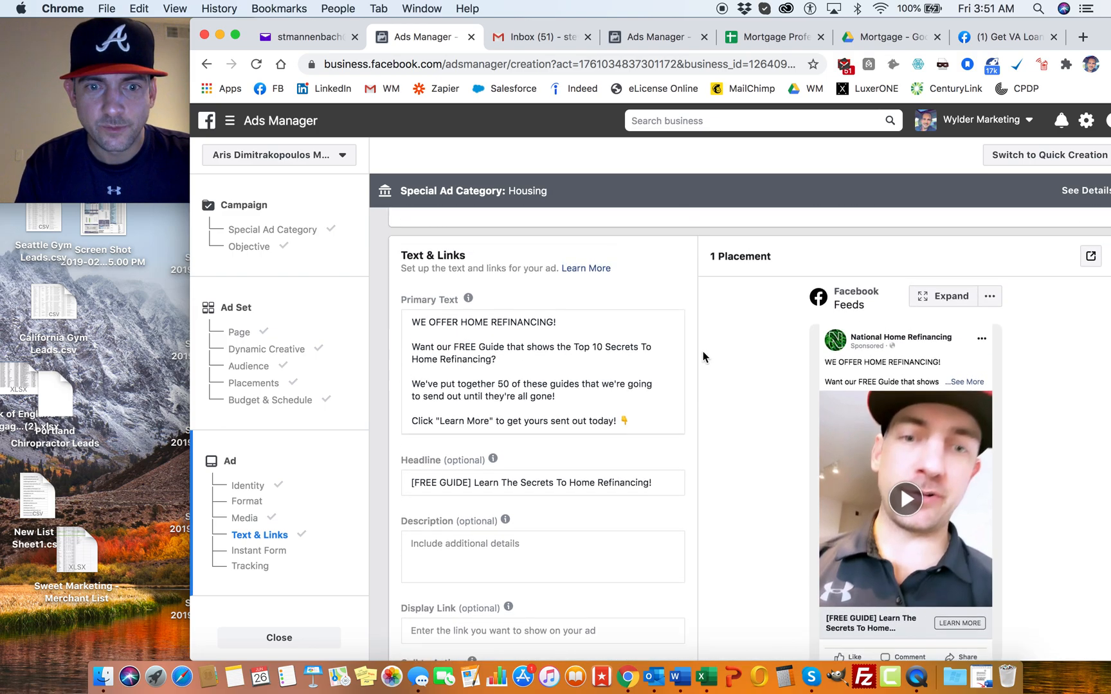
{"action": "scroll", "coordinate": [704, 357], "scroll_direction": "up", "scroll_amount": 5}
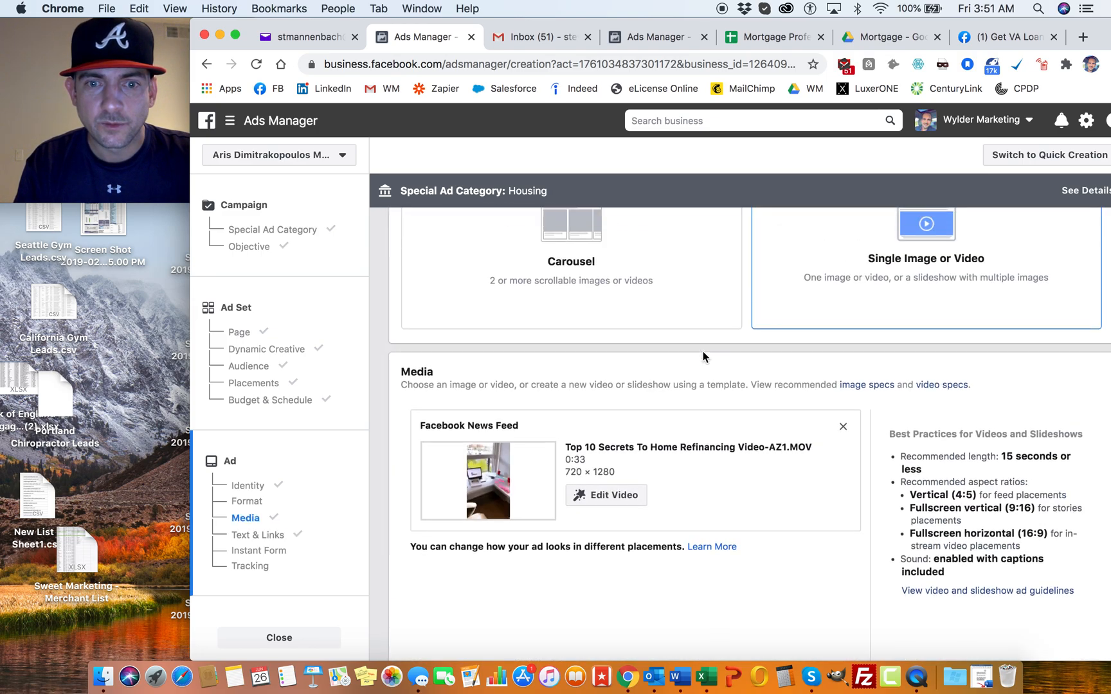
Step: Examine the manual thumbnail options for the ad video and leave the video editor without saving
{"action": "left_click", "coordinate": [614, 495]}
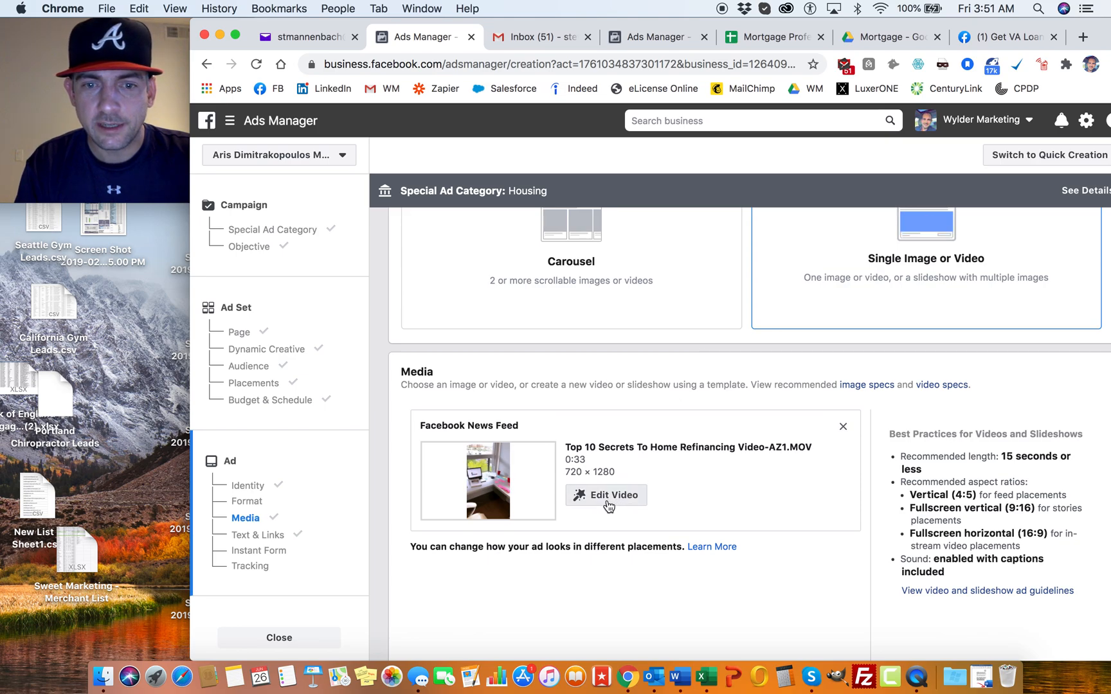
{"action": "left_click", "coordinate": [259, 320]}
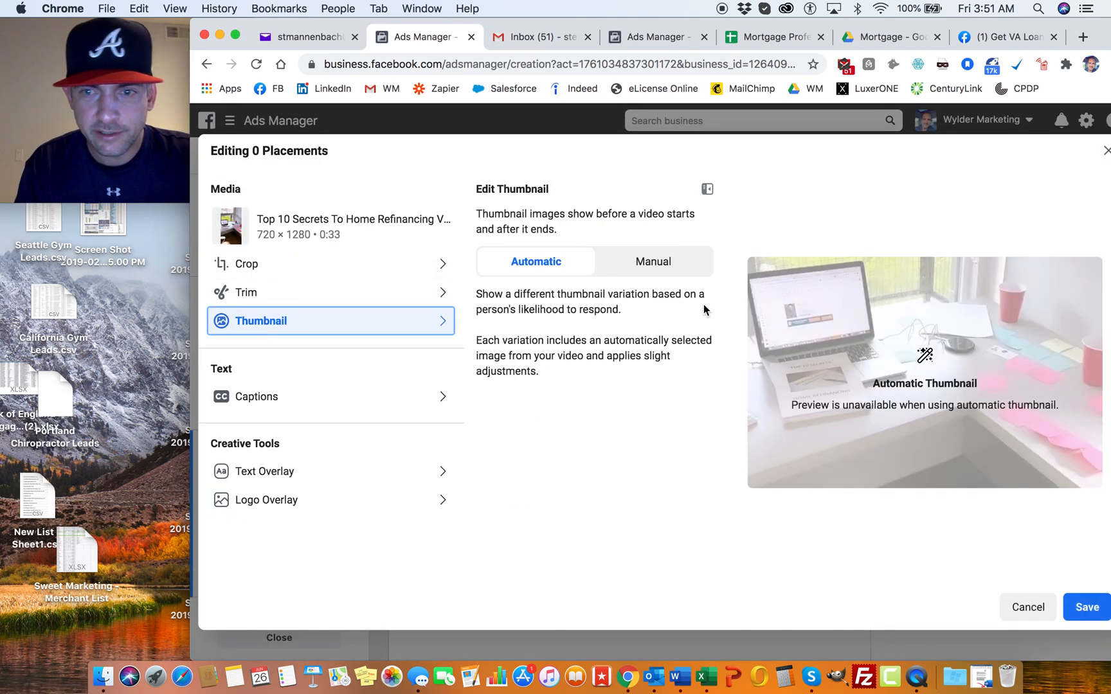
{"action": "left_click", "coordinate": [655, 262]}
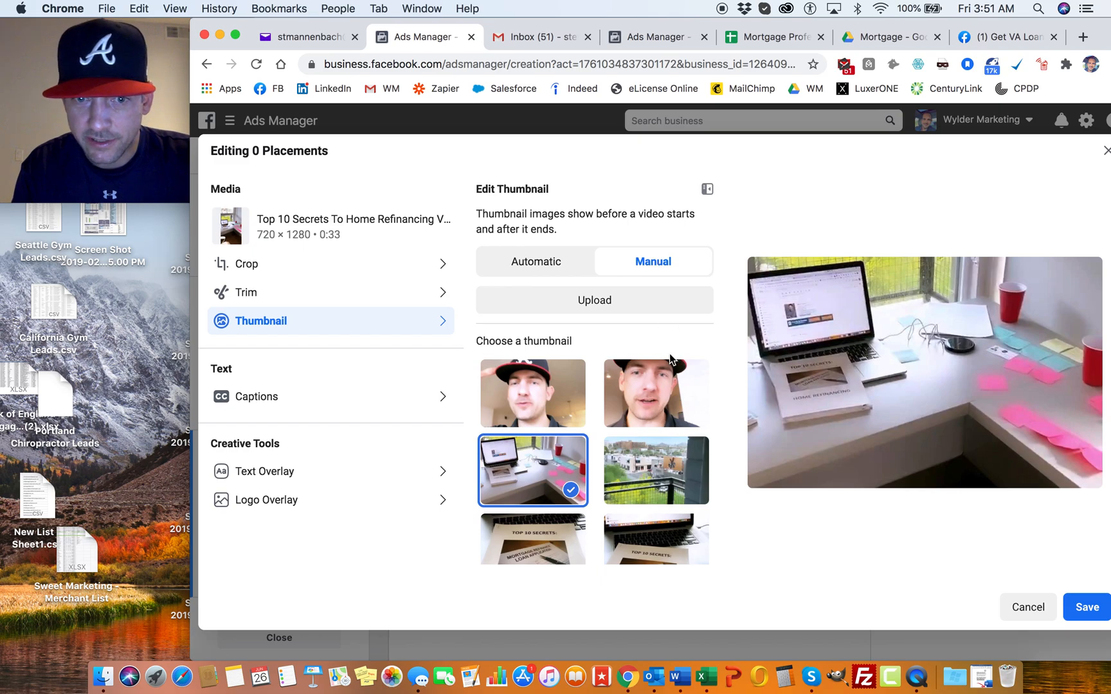
{"action": "scroll", "coordinate": [638, 374], "scroll_direction": "down", "scroll_amount": 4}
{"action": "scroll", "coordinate": [638, 374], "scroll_direction": "down", "scroll_amount": 2}
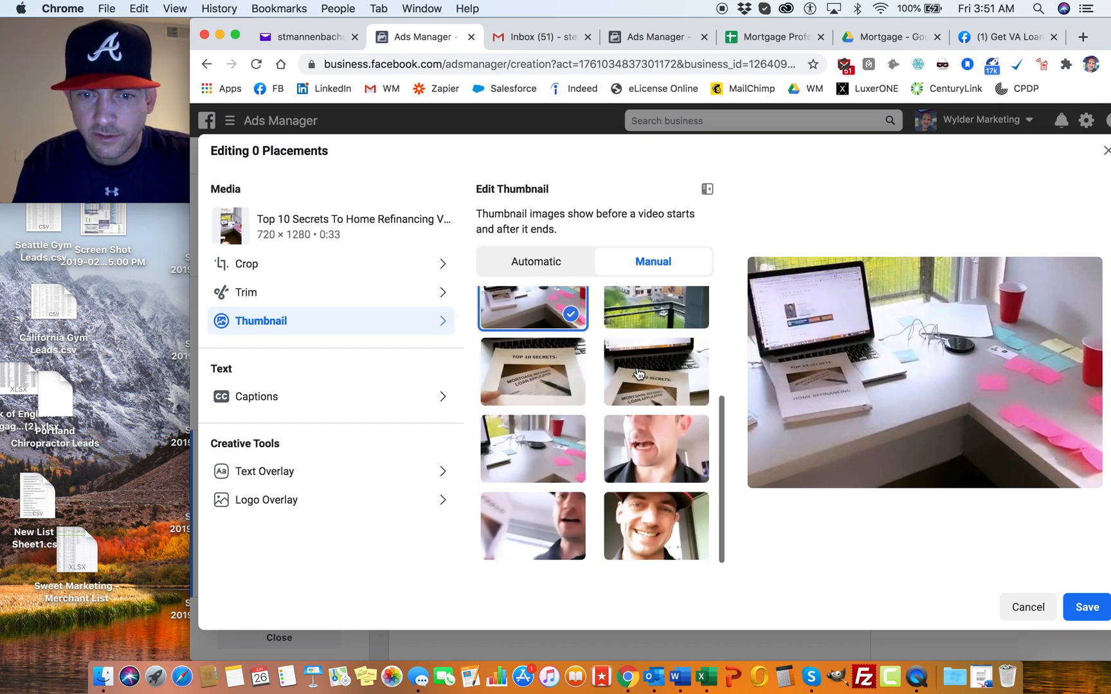
{"action": "scroll", "coordinate": [584, 481], "scroll_direction": "up", "scroll_amount": 4}
{"action": "scroll", "coordinate": [584, 481], "scroll_direction": "up", "scroll_amount": 1}
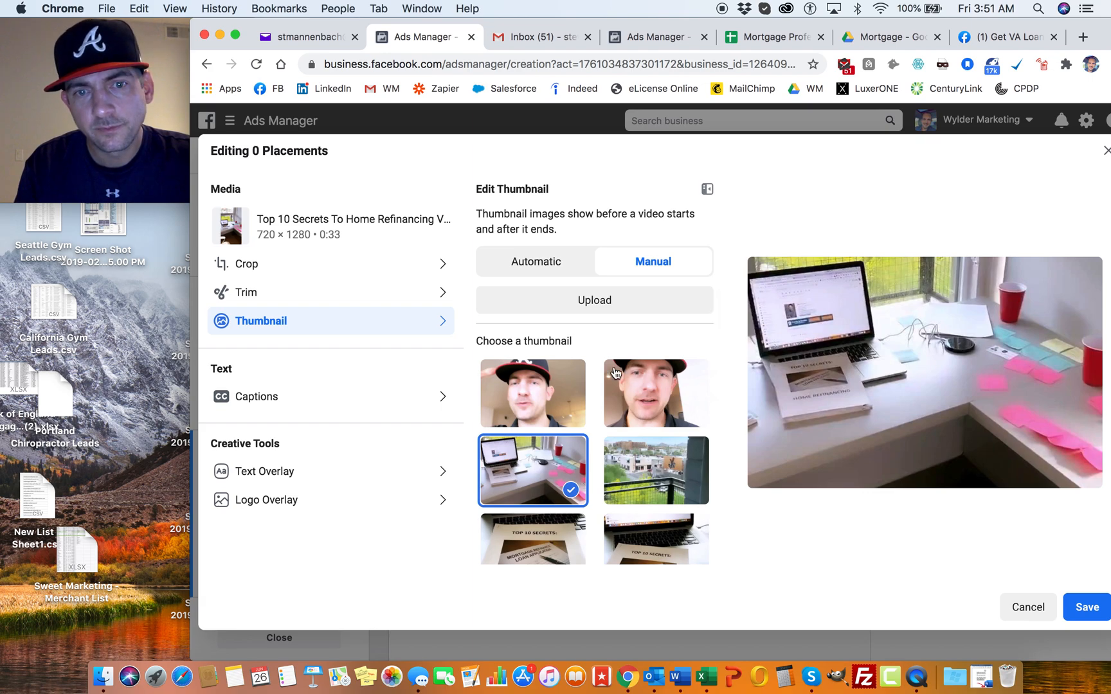
{"action": "left_click", "coordinate": [518, 266]}
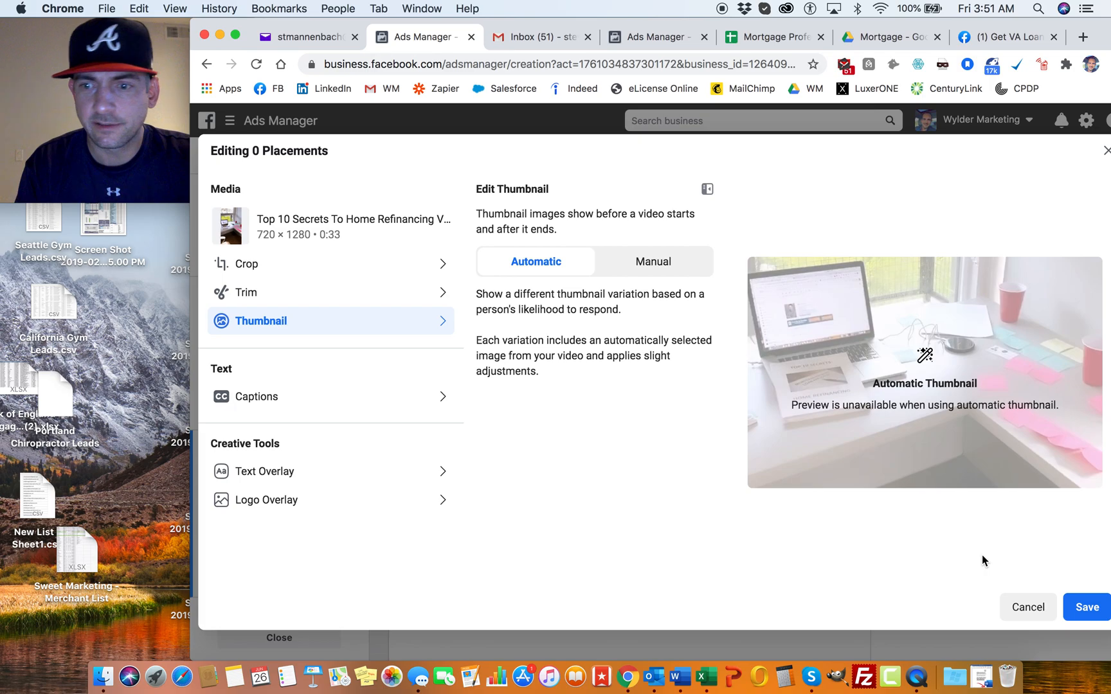
{"action": "left_click", "coordinate": [1029, 607]}
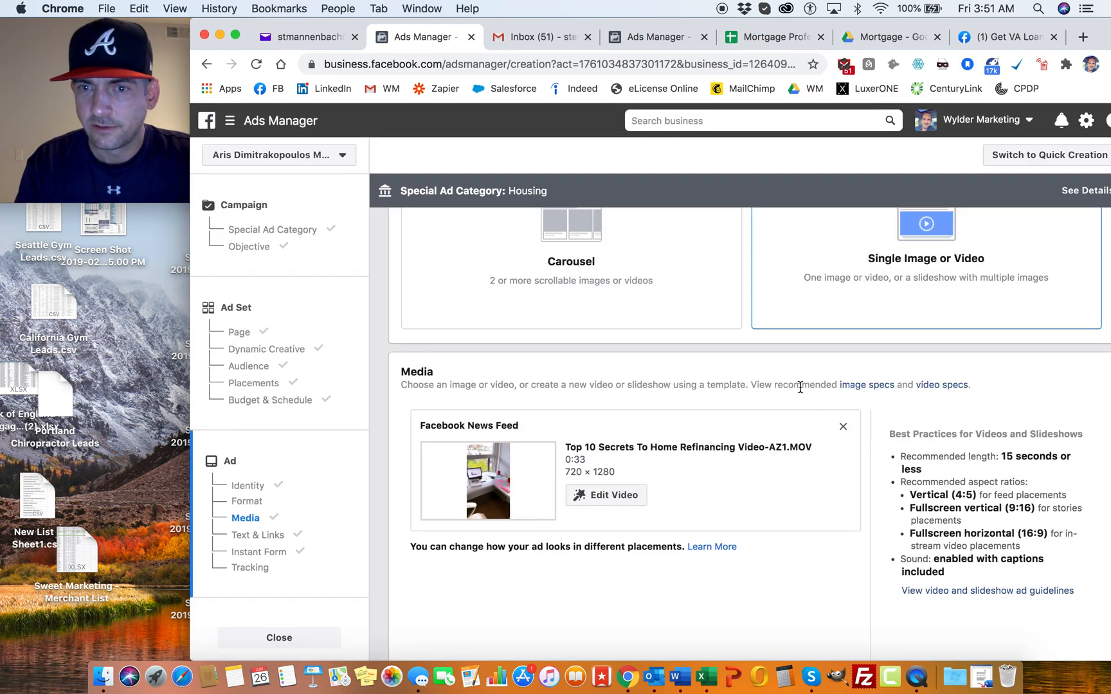
Step: Play the ad video in the Facebook feed preview with the sound volume raised
{"action": "scroll", "coordinate": [800, 388], "scroll_direction": "down", "scroll_amount": 10}
{"action": "scroll", "coordinate": [800, 387], "scroll_direction": "up", "scroll_amount": 3}
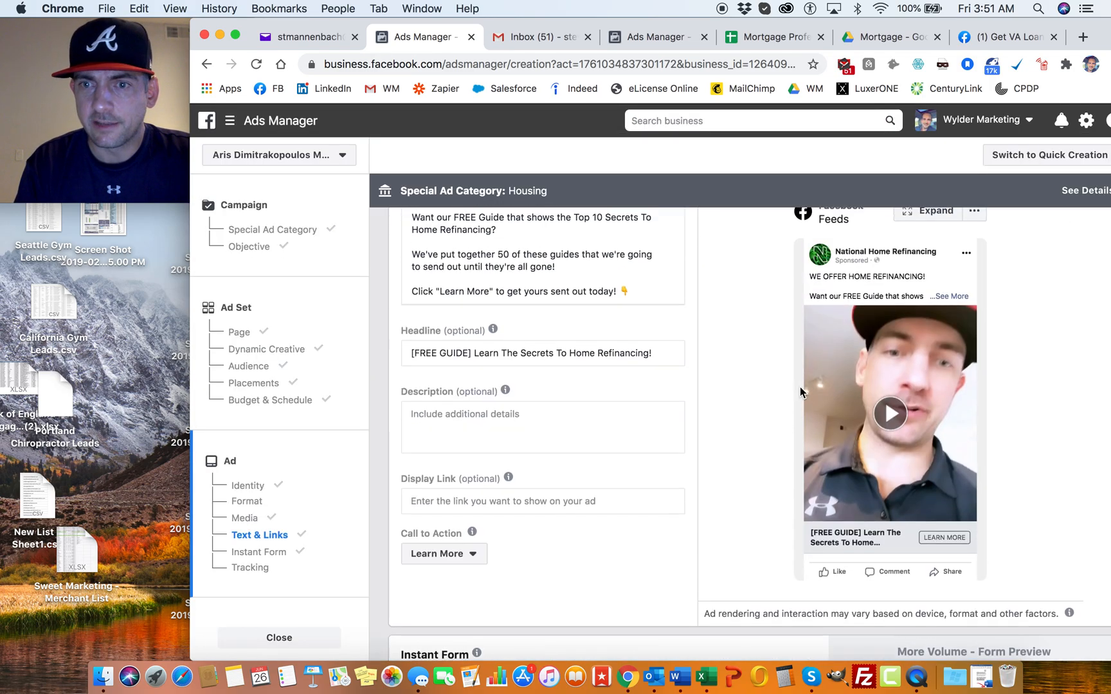
{"action": "scroll", "coordinate": [756, 318], "scroll_direction": "up", "scroll_amount": 2}
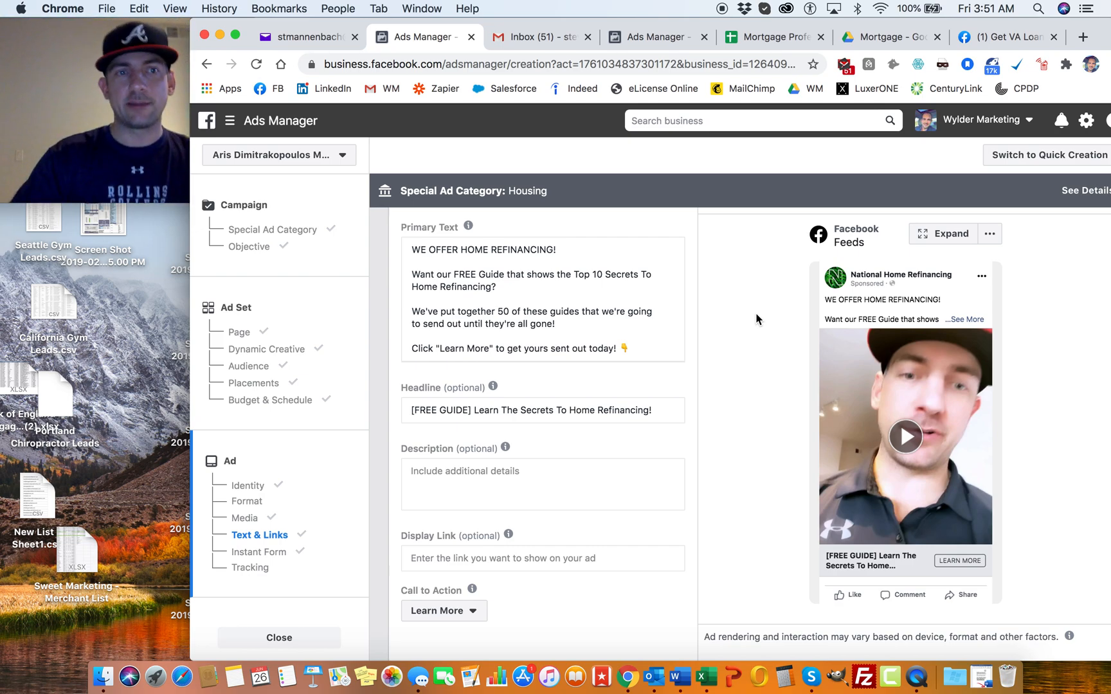
{"action": "left_click", "coordinate": [905, 437]}
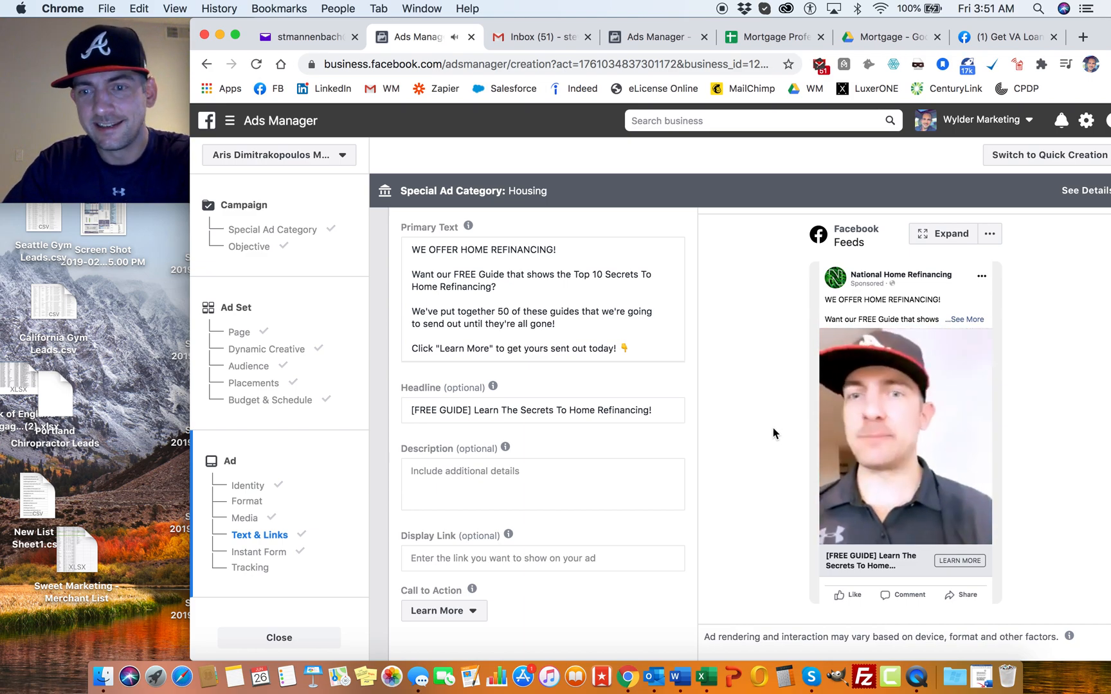
{"action": "key", "text": "XF86AudioRaiseVolume"}
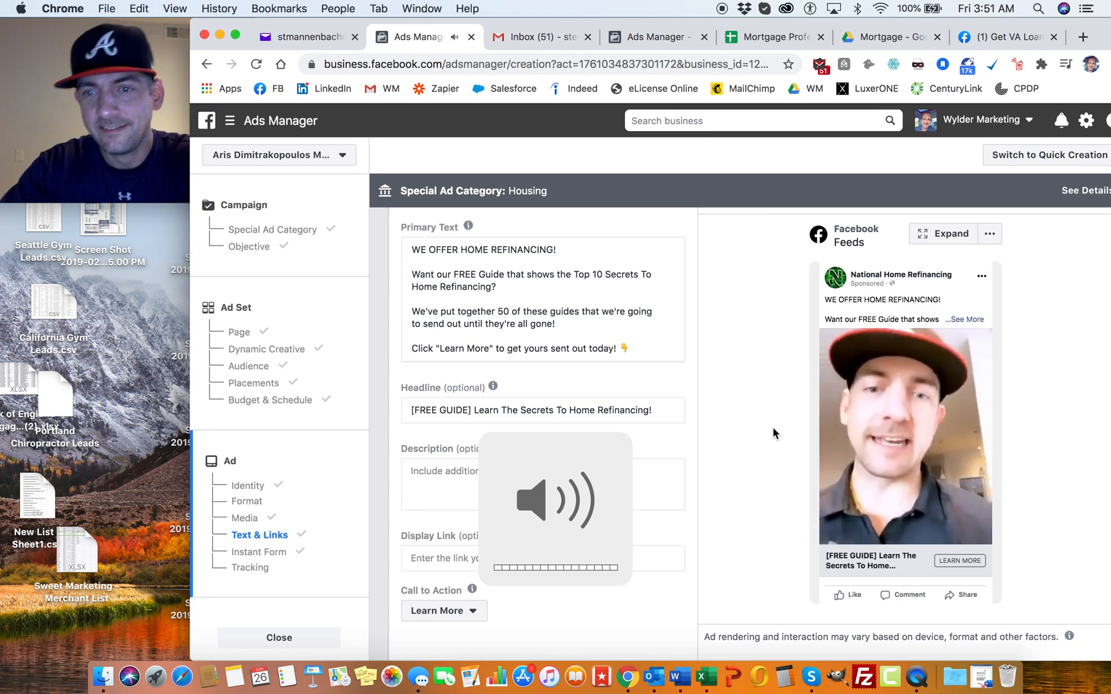
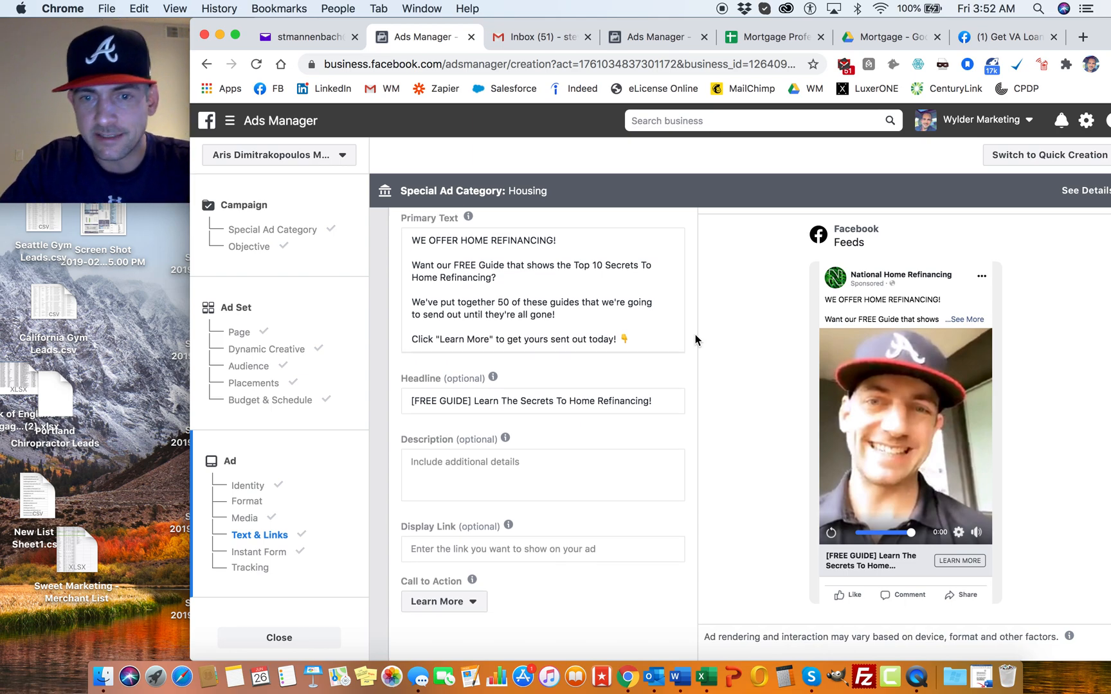
Step: Confirm the campaign to view the available payment method options, and cancel without adding a card
{"action": "scroll", "coordinate": [695, 334], "scroll_direction": "down", "scroll_amount": 5}
{"action": "scroll", "coordinate": [696, 334], "scroll_direction": "down", "scroll_amount": 10}
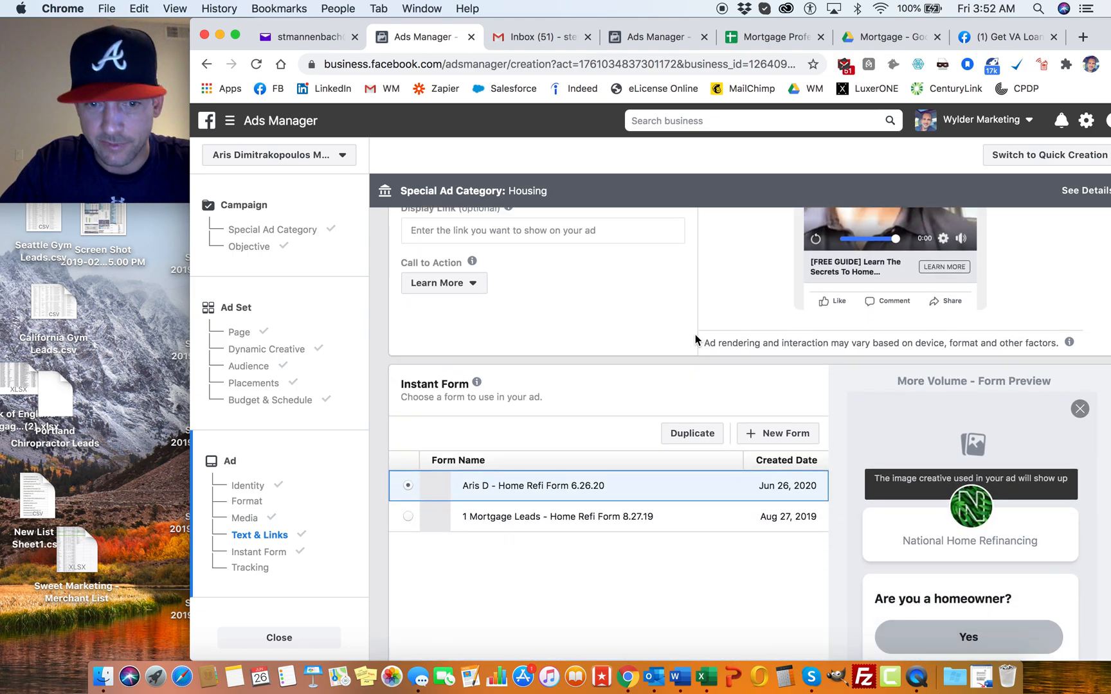
{"action": "scroll", "coordinate": [696, 334], "scroll_direction": "down", "scroll_amount": 5}
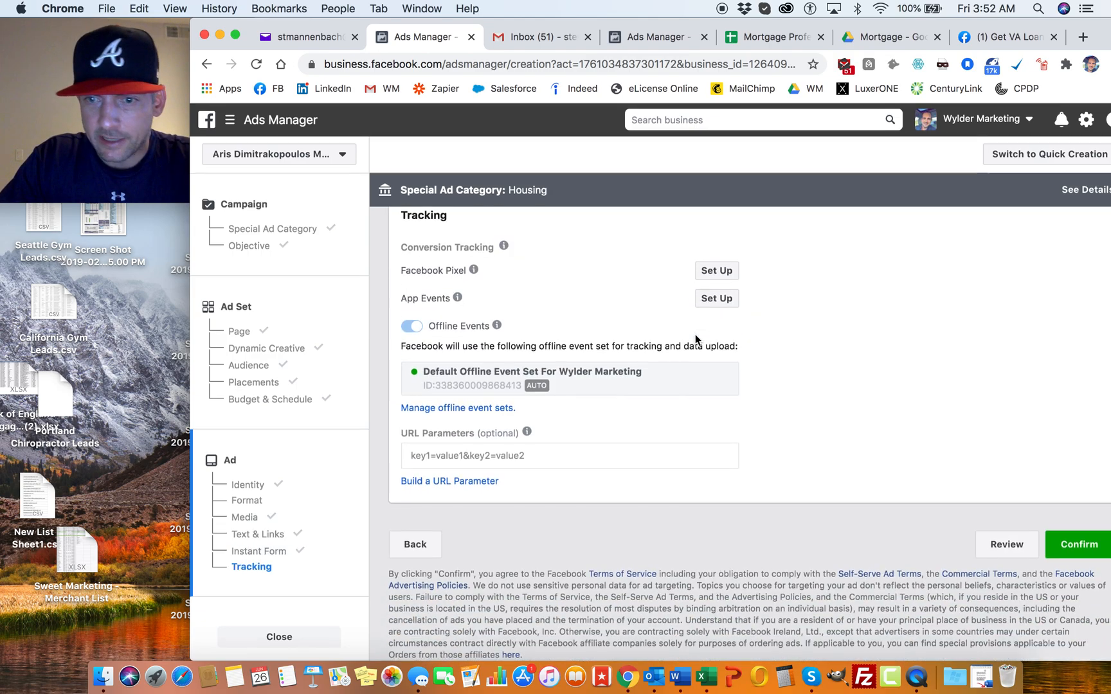
{"action": "left_click", "coordinate": [1079, 534]}
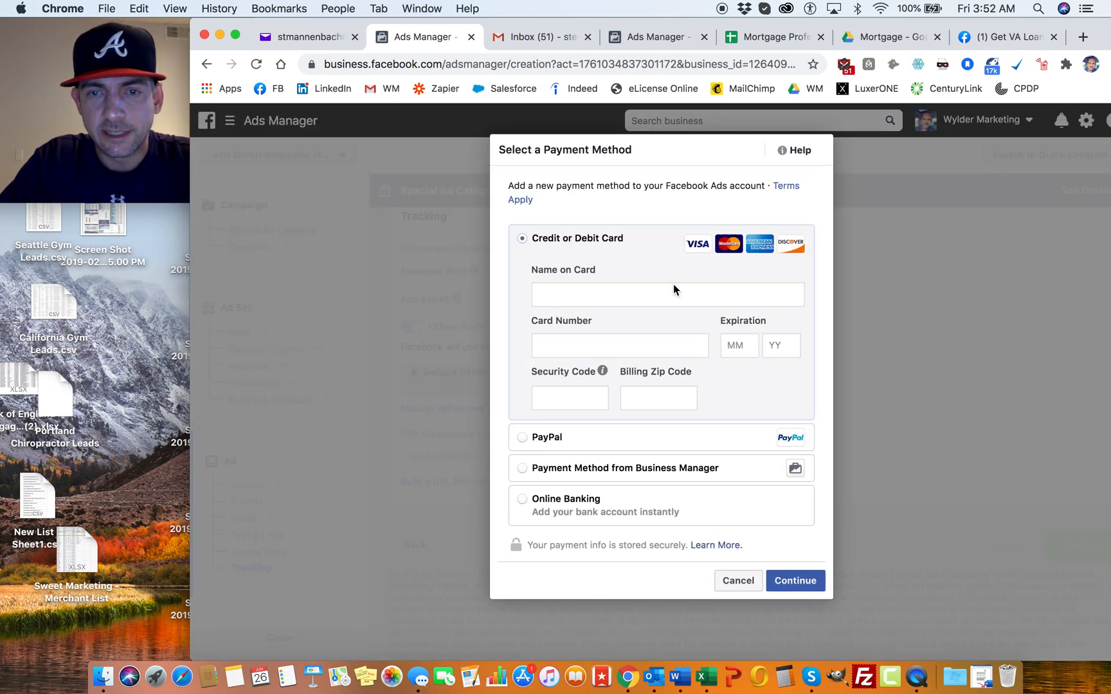
{"action": "left_click", "coordinate": [614, 297]}
{"action": "left_click", "coordinate": [622, 260]}
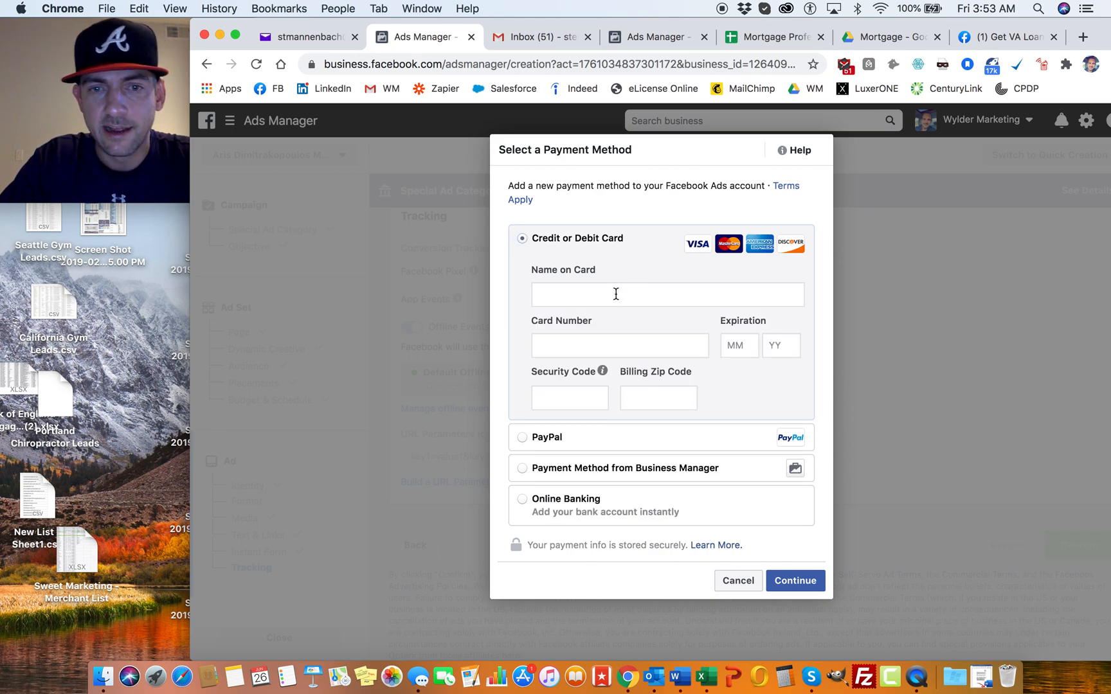
{"action": "left_click", "coordinate": [735, 582]}
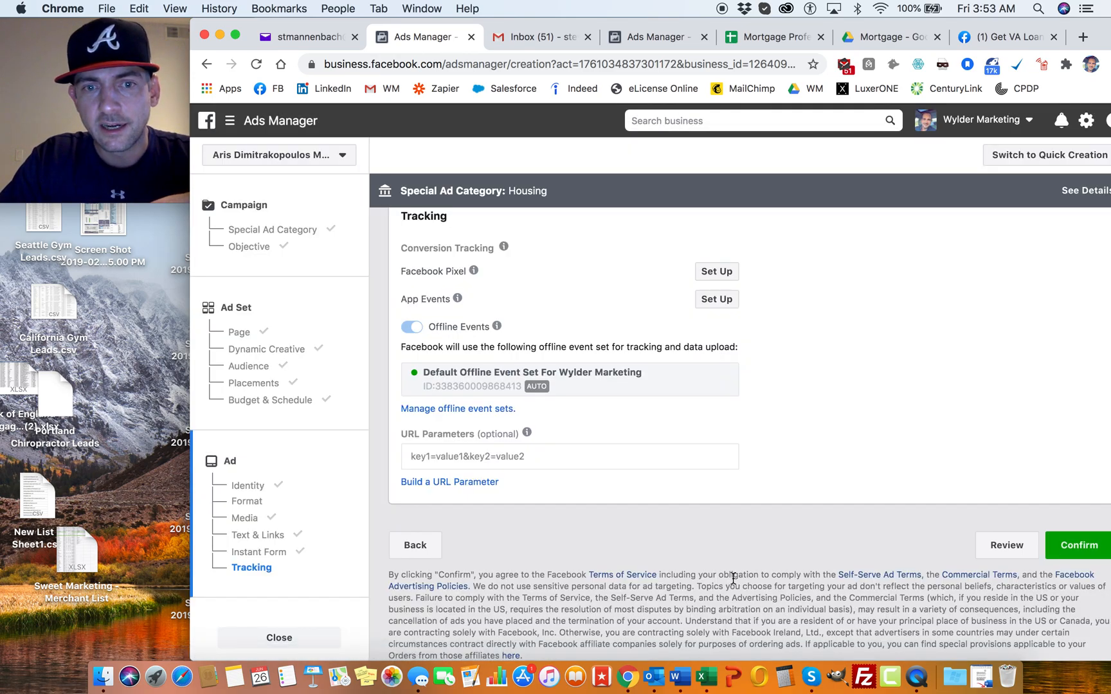
Step: Review the draft campaign summary covering the campaign, ad set and ad details, and close it without confirming
{"action": "left_click", "coordinate": [1007, 545]}
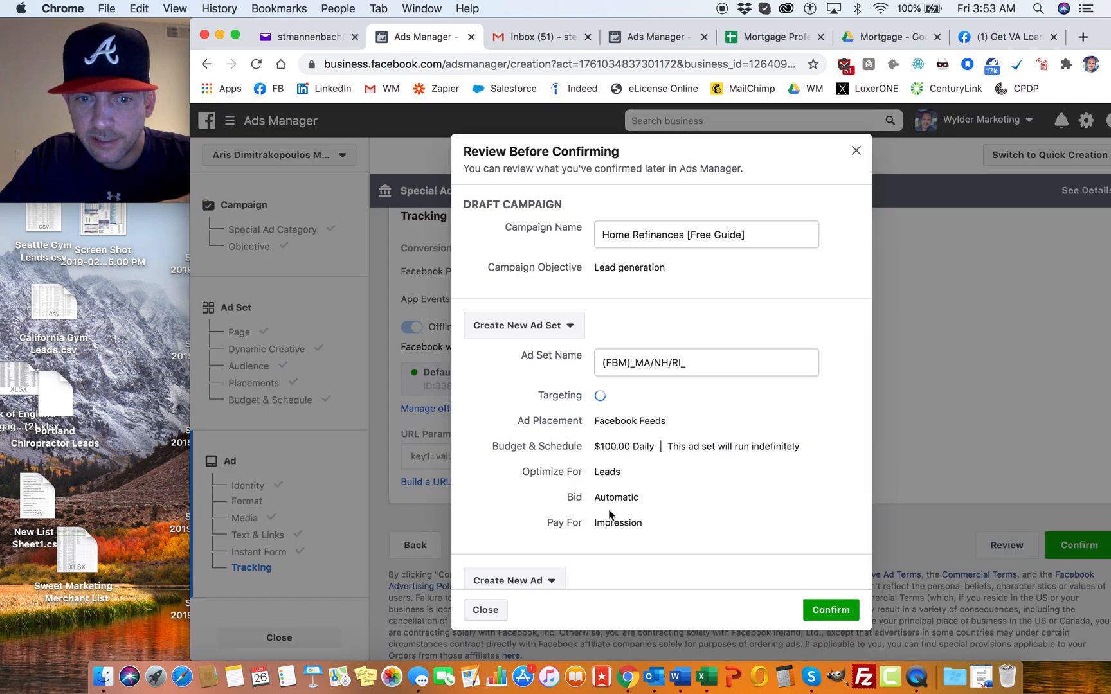
{"action": "scroll", "coordinate": [610, 515], "scroll_direction": "down", "scroll_amount": 3}
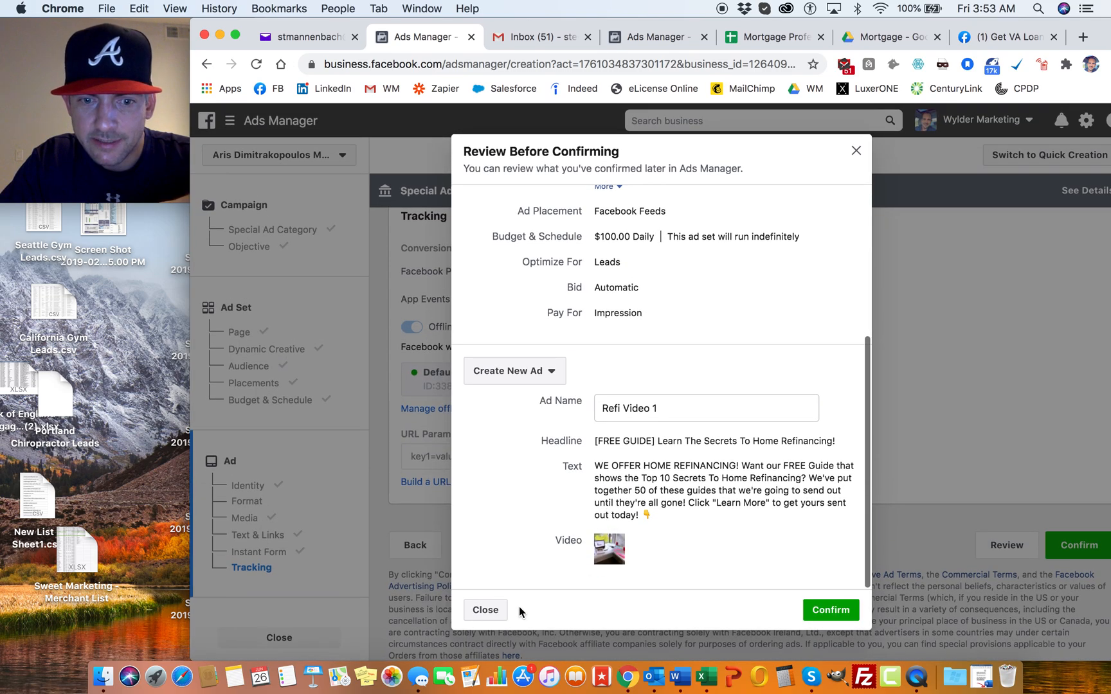
{"action": "left_click", "coordinate": [486, 610]}
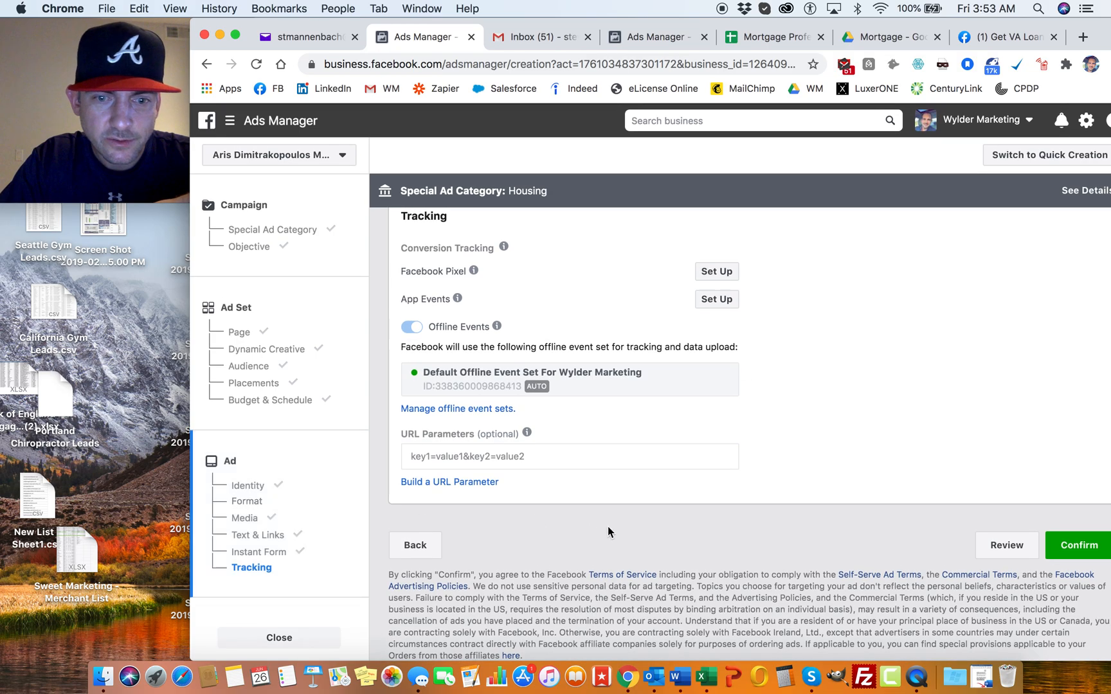
Step: Close the guided ad creation and save the campaign to draft
{"action": "scroll", "coordinate": [808, 515], "scroll_direction": "up", "scroll_amount": 5}
{"action": "scroll", "coordinate": [807, 509], "scroll_direction": "up", "scroll_amount": 15}
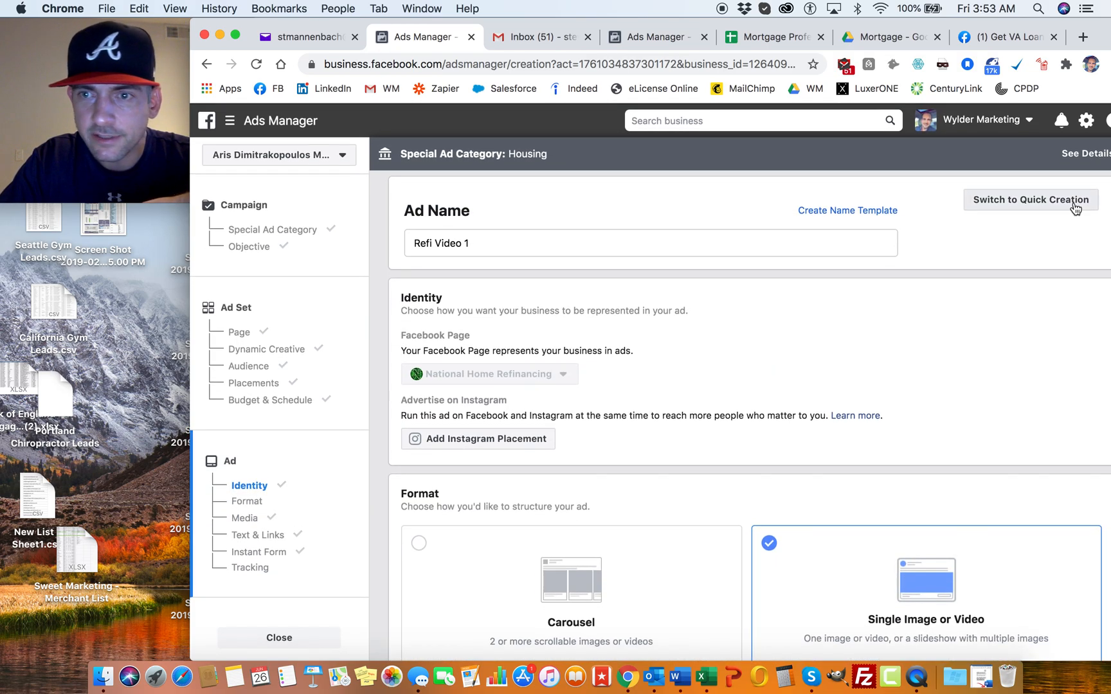
{"action": "left_click", "coordinate": [245, 518]}
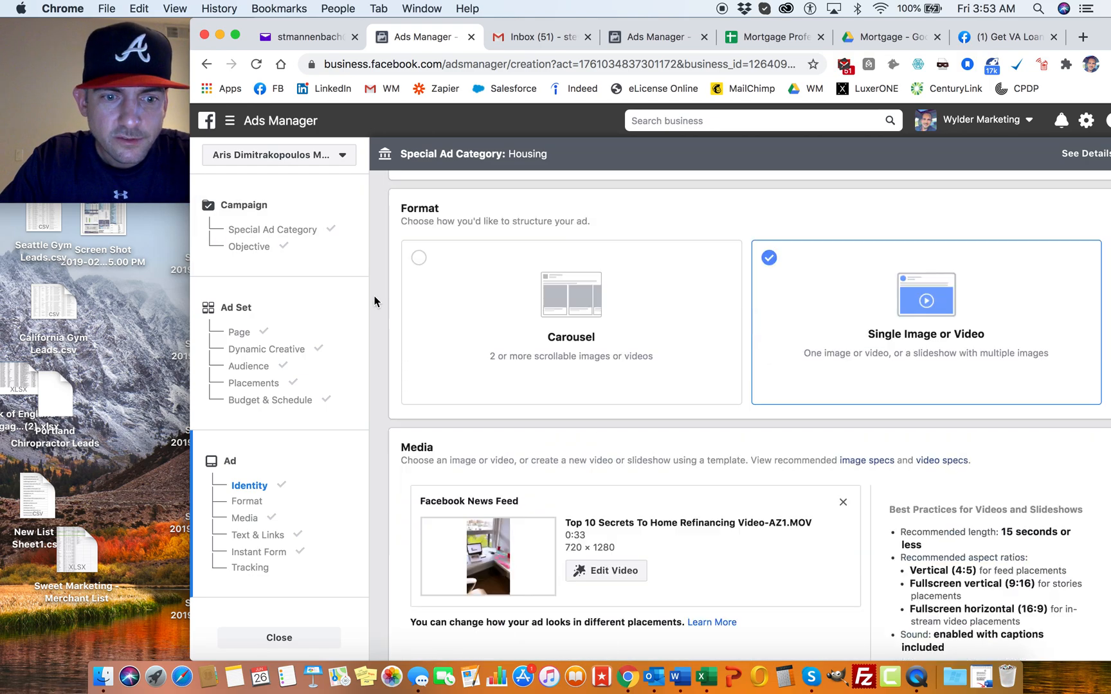
{"action": "left_click", "coordinate": [264, 637]}
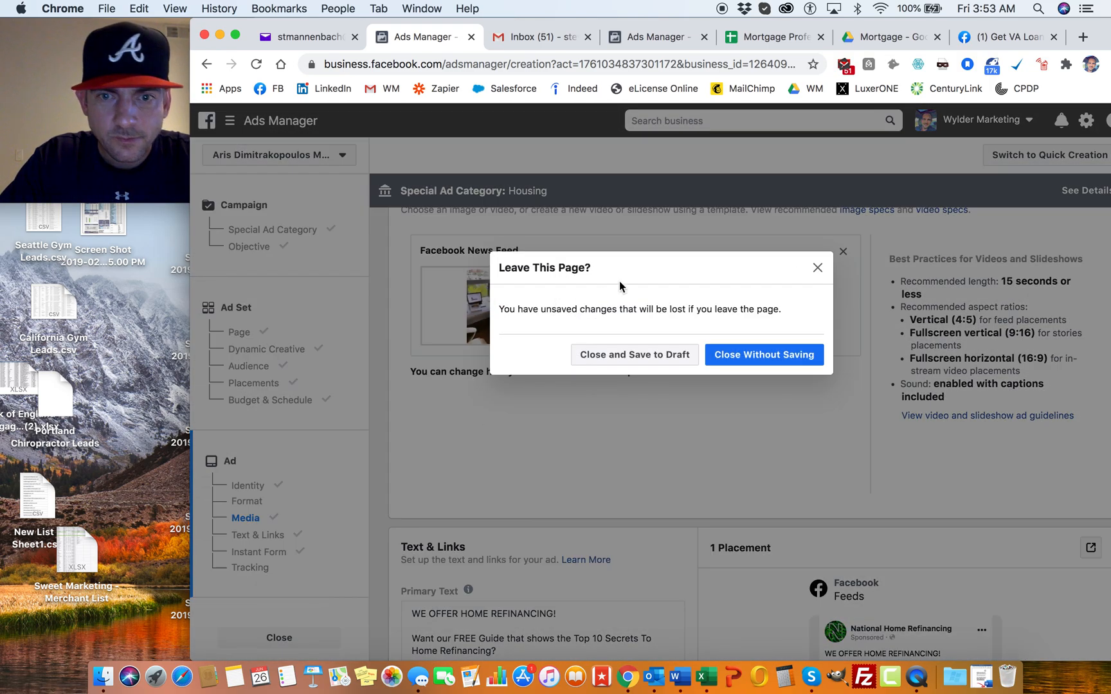
{"action": "left_click", "coordinate": [629, 365]}
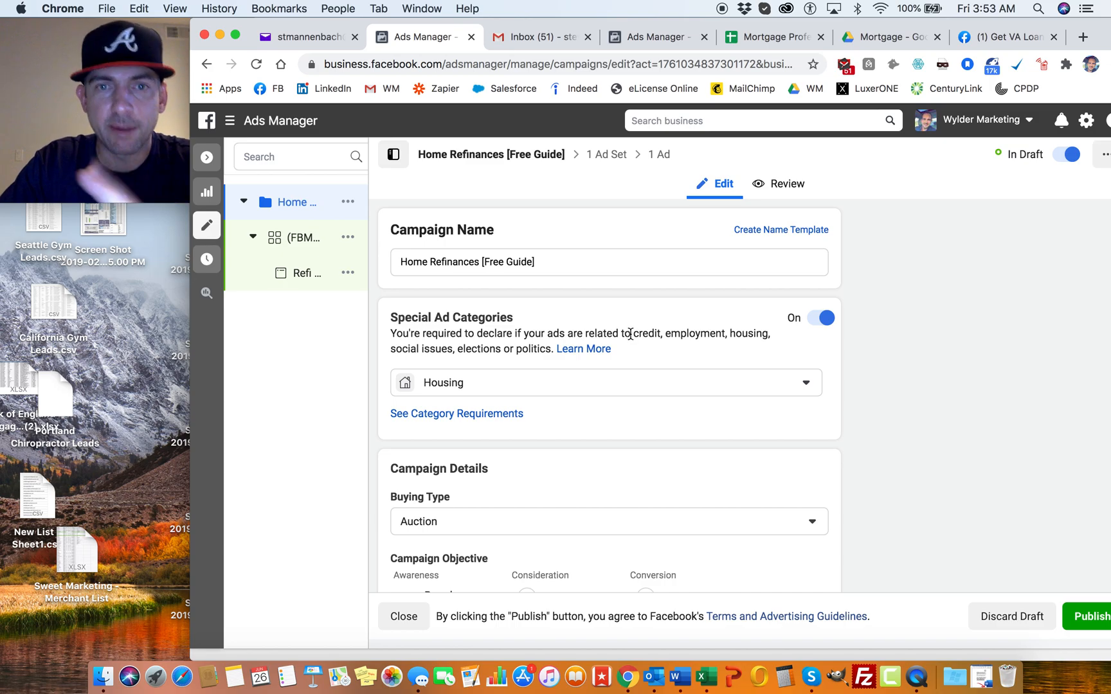
Step: Examine the draft ad set's budget, schedule and audience settings, and dismiss the Custom Audience discrimination notice
{"action": "left_click", "coordinate": [605, 153]}
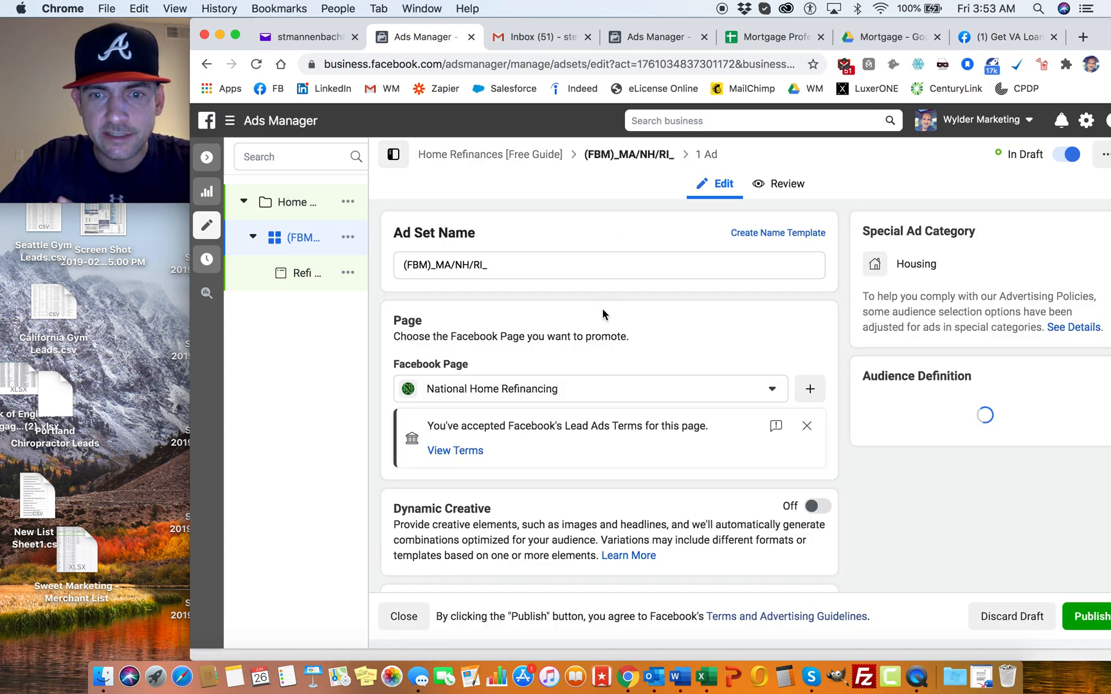
{"action": "scroll", "coordinate": [602, 310], "scroll_direction": "down", "scroll_amount": 3}
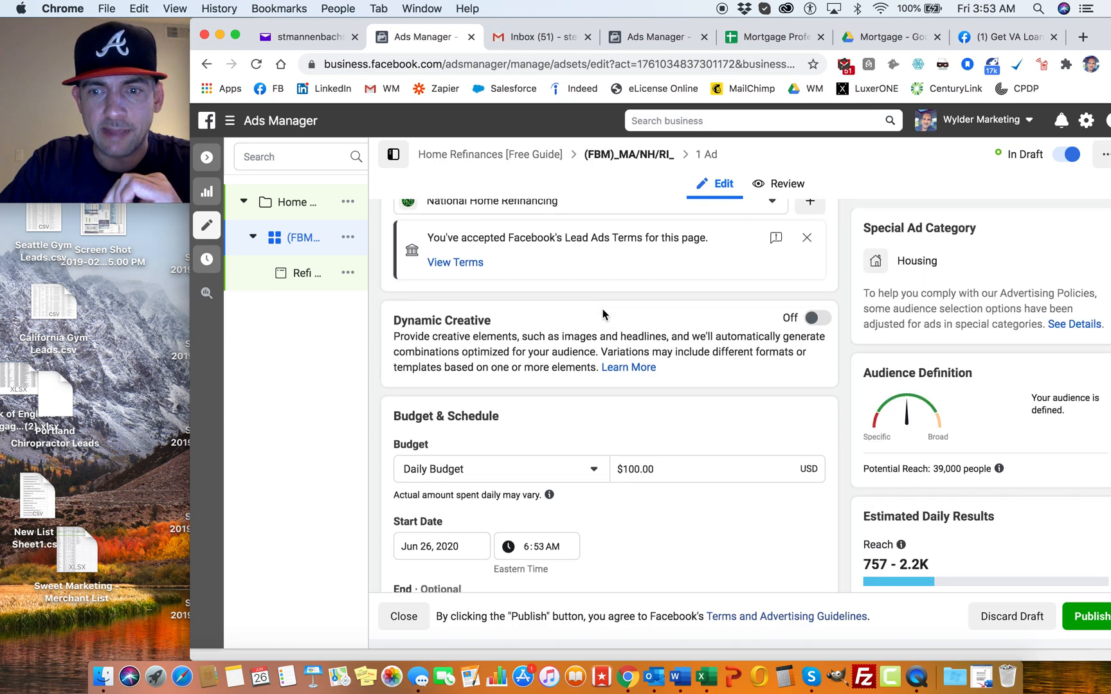
{"action": "scroll", "coordinate": [602, 309], "scroll_direction": "down", "scroll_amount": 2}
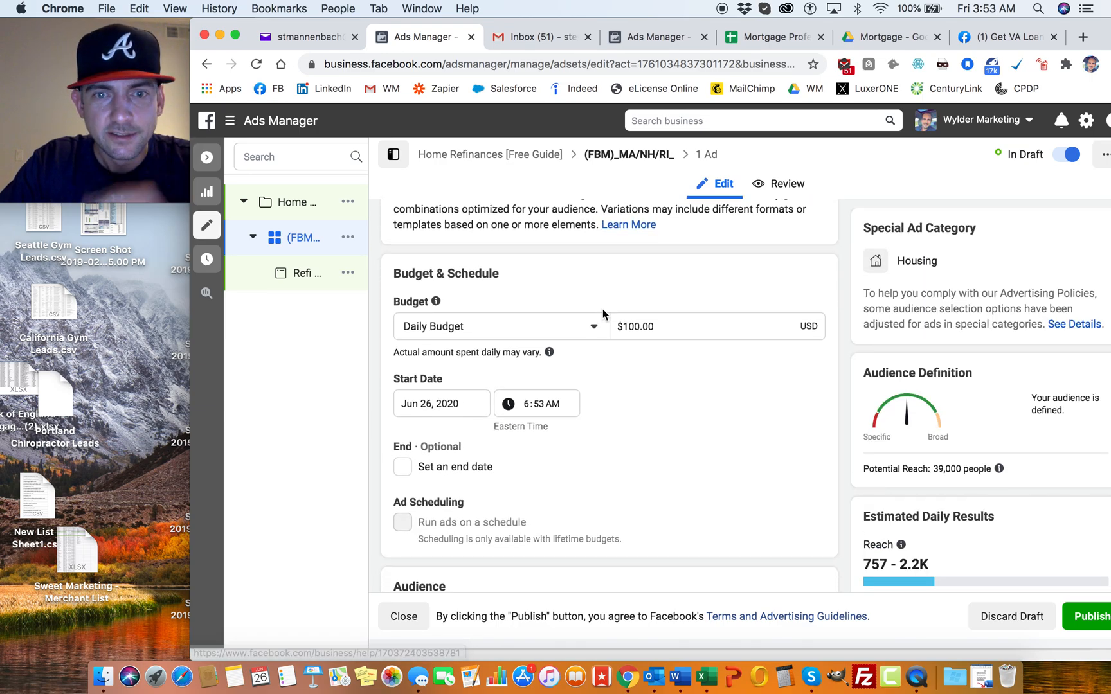
{"action": "scroll", "coordinate": [612, 282], "scroll_direction": "down", "scroll_amount": 2}
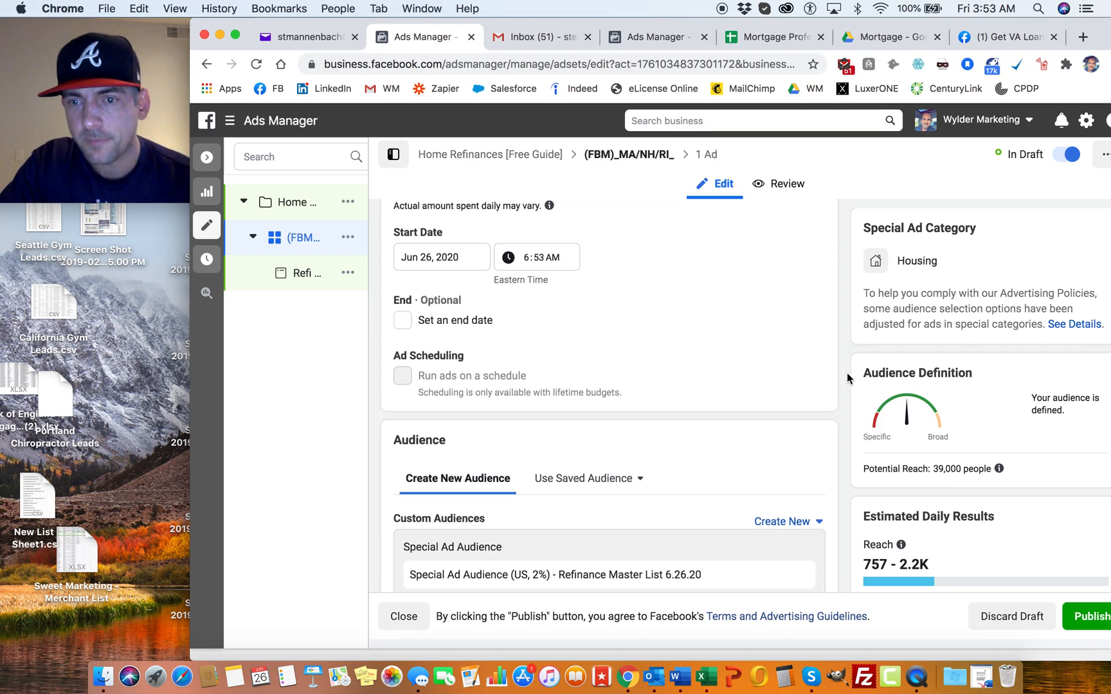
{"action": "scroll", "coordinate": [888, 372], "scroll_direction": "down", "scroll_amount": 3}
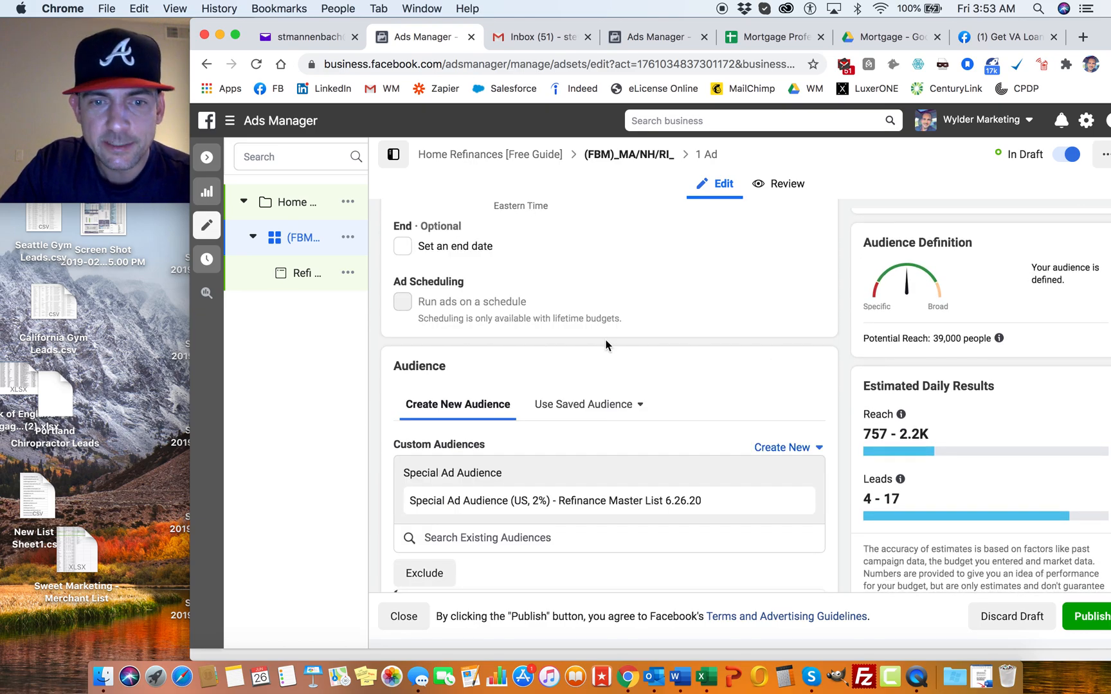
{"action": "scroll", "coordinate": [605, 338], "scroll_direction": "down", "scroll_amount": 2}
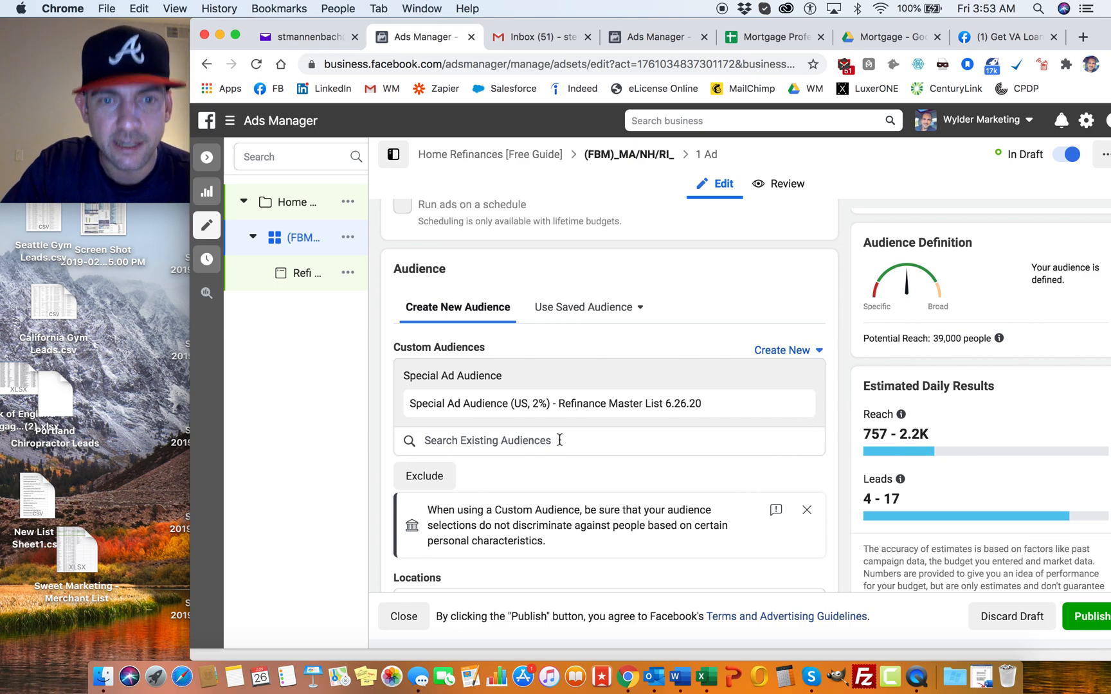
{"action": "left_click", "coordinate": [807, 511]}
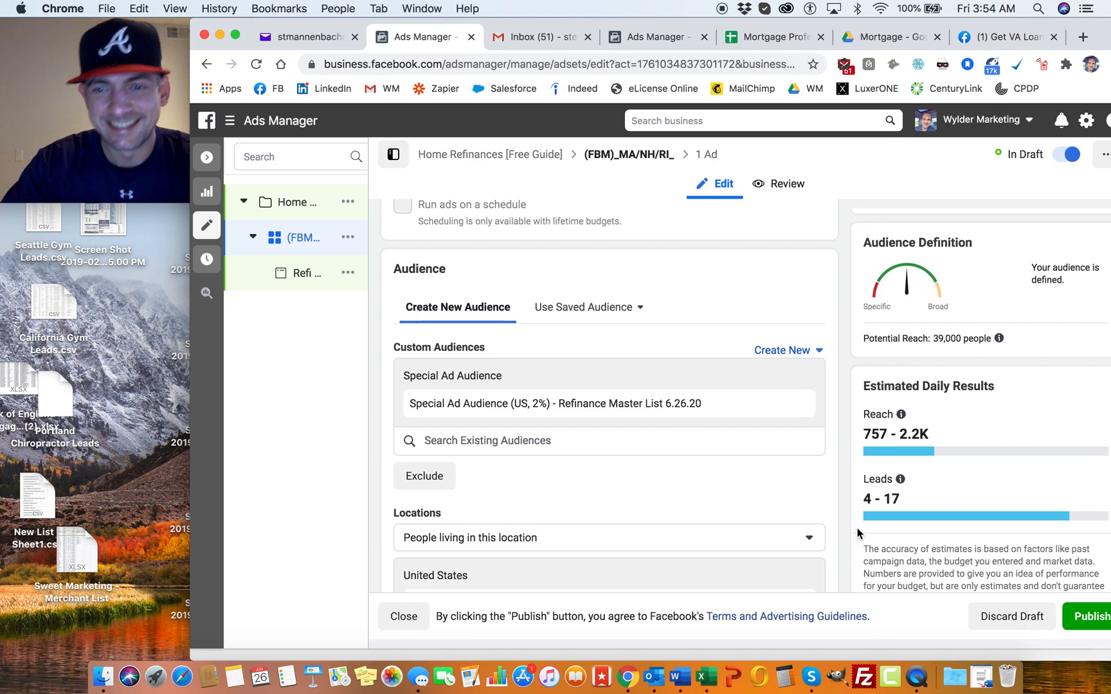
{"action": "right_click", "coordinate": [916, 676]}
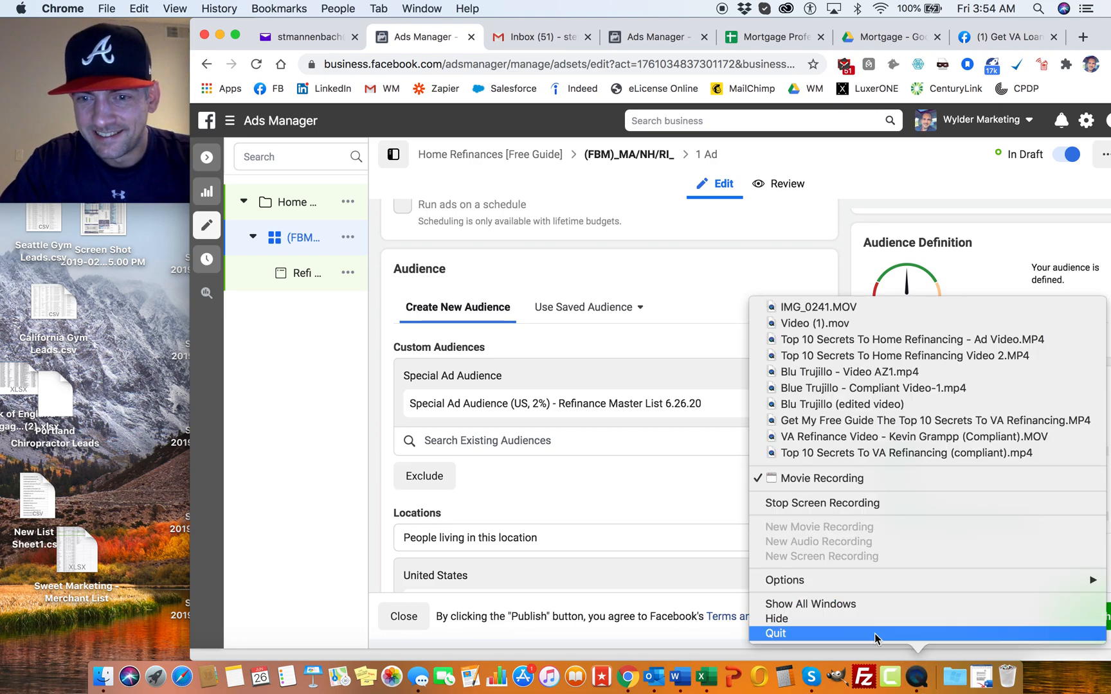